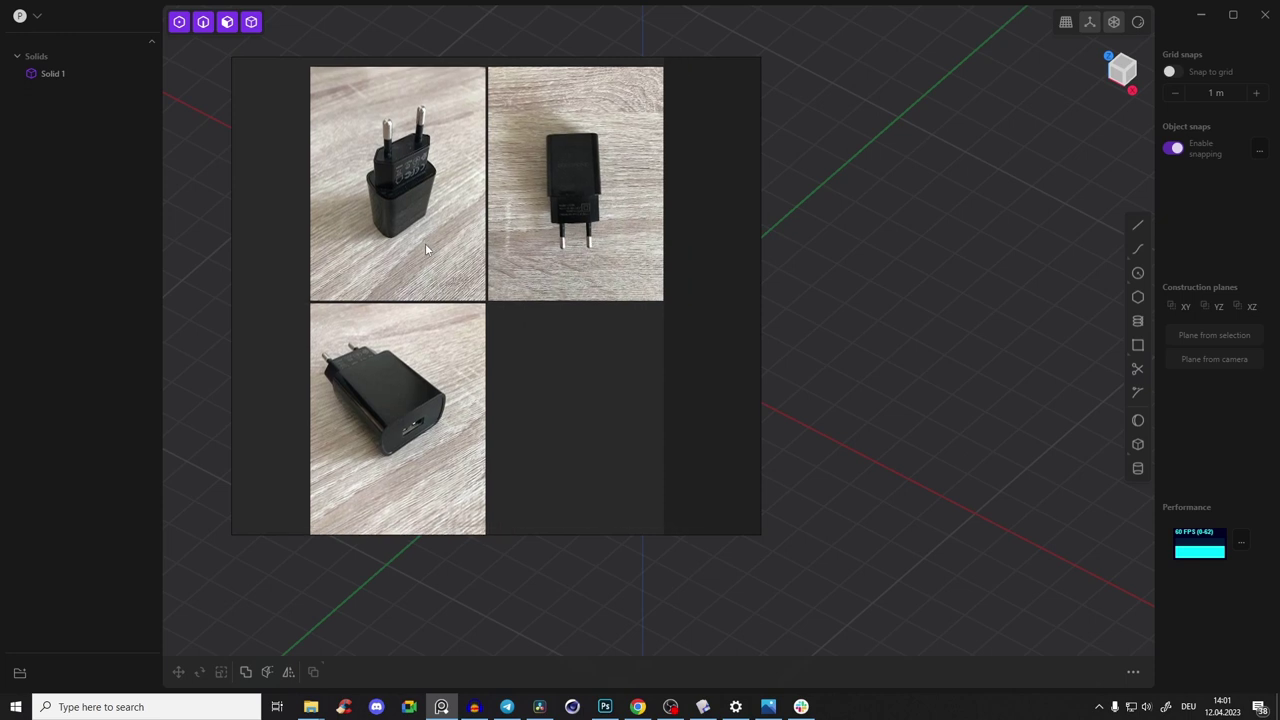
Examine the three reference photos of the USB wall charger and put the reference board out of view
scroll(392, 440, up, 5)
middle_drag(409, 345, 461, 504)
middle_drag(632, 65, 599, 271)
scroll(490, 245, down, 5)
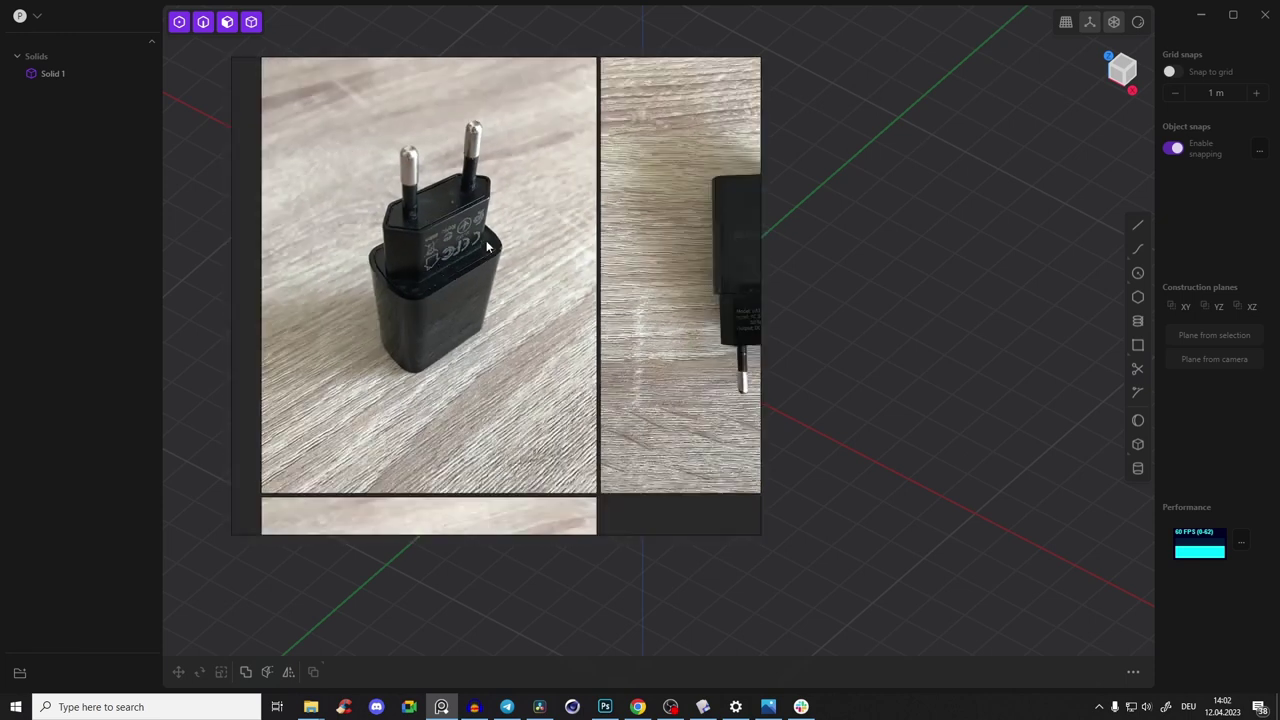
mouse_move(445, 708)
click(449, 675)
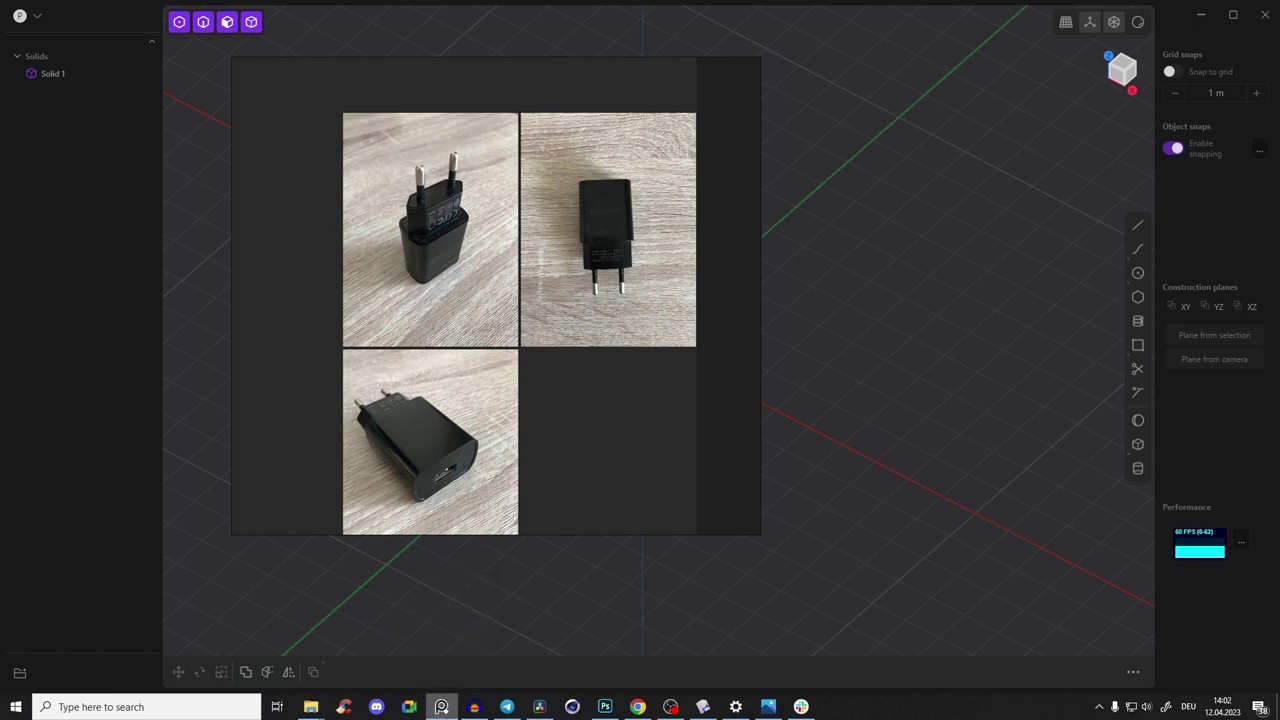
click(442, 709)
middle_drag(633, 186, 615, 216)
Delete the default cube at the origin
right_drag(616, 310, 800, 379)
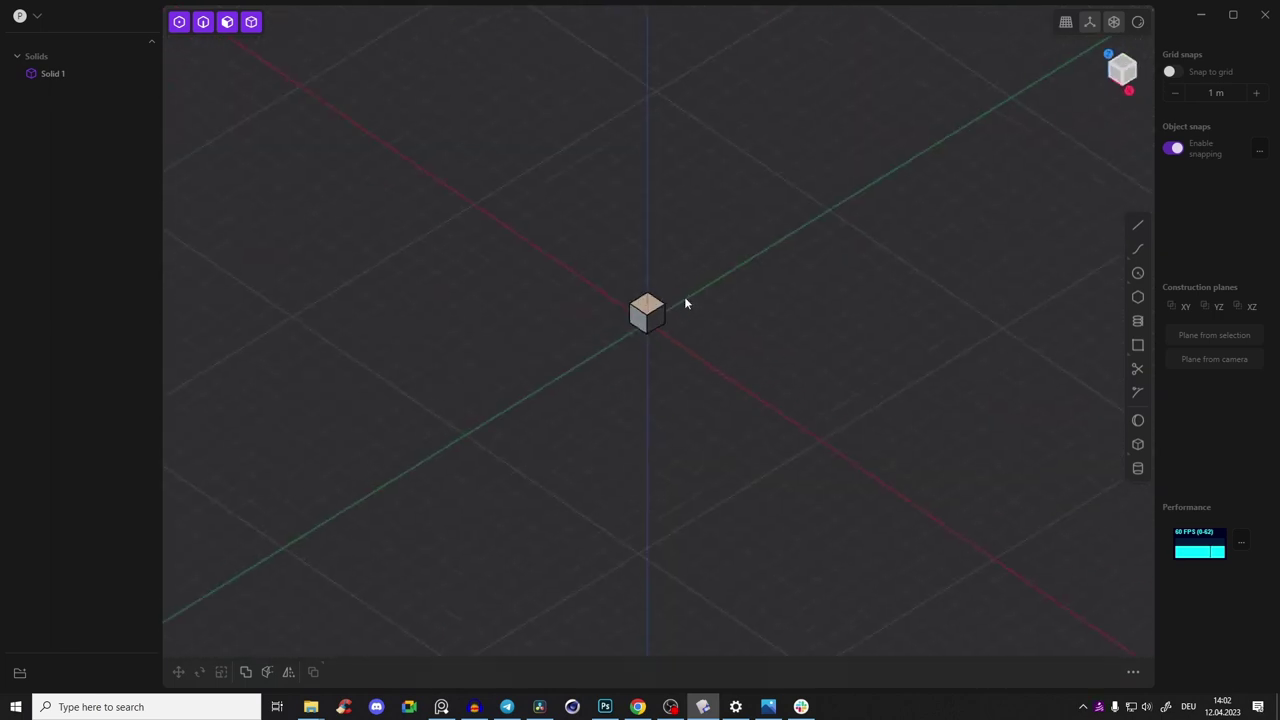
right_drag(690, 290, 760, 408)
click(641, 302)
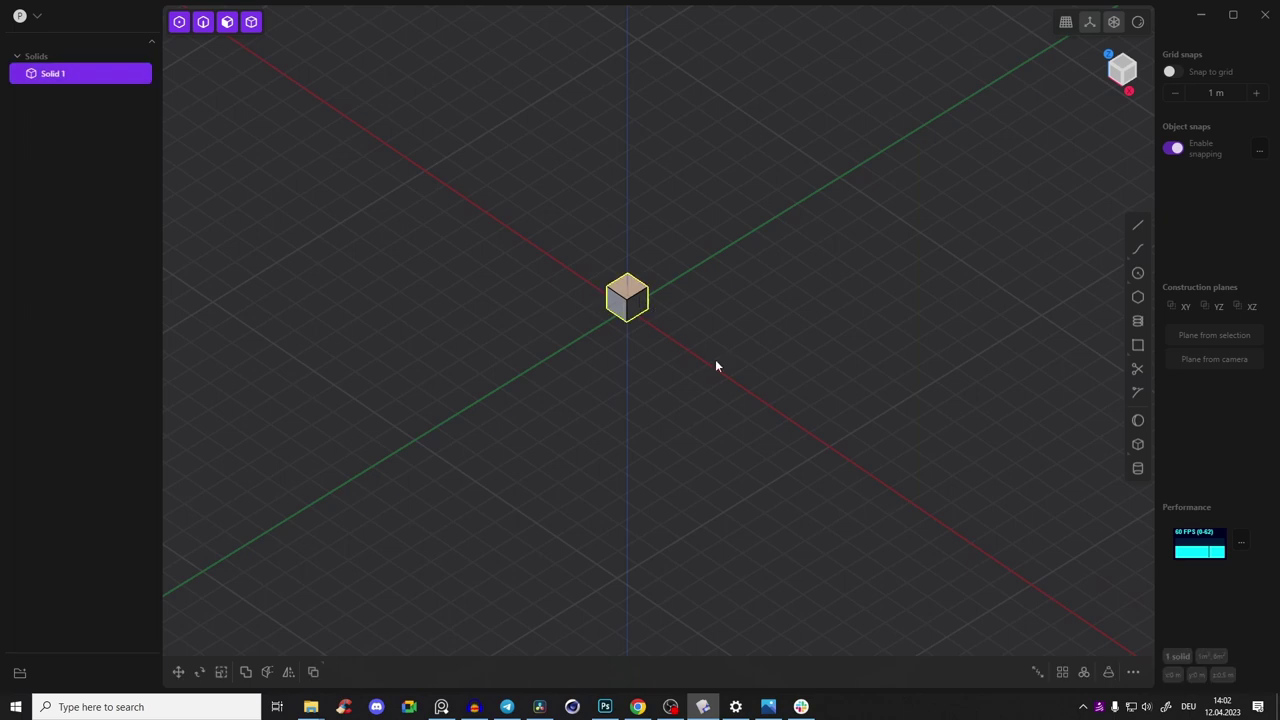
key(x)
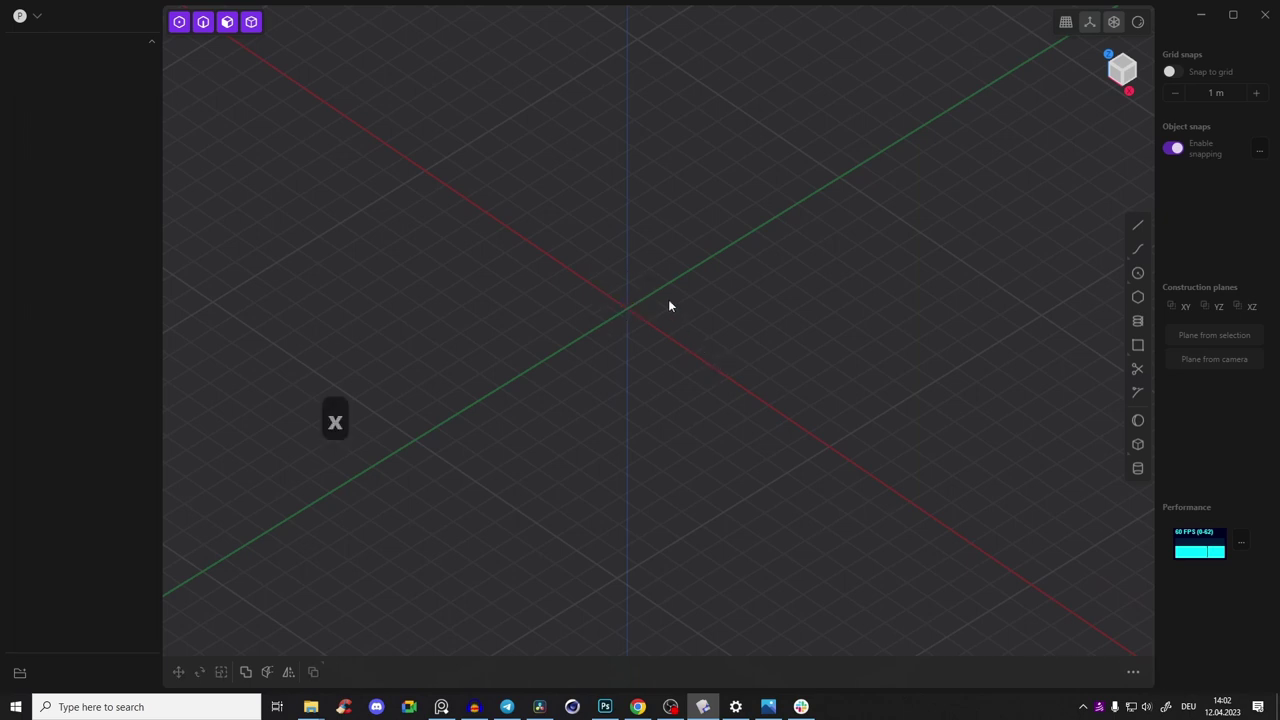
Draw a center rectangle on the XY plane around the origin, roughly square with sides of about 6.8 m
middle_drag(376, 149, 408, 146)
right_drag(630, 272, 901, 183)
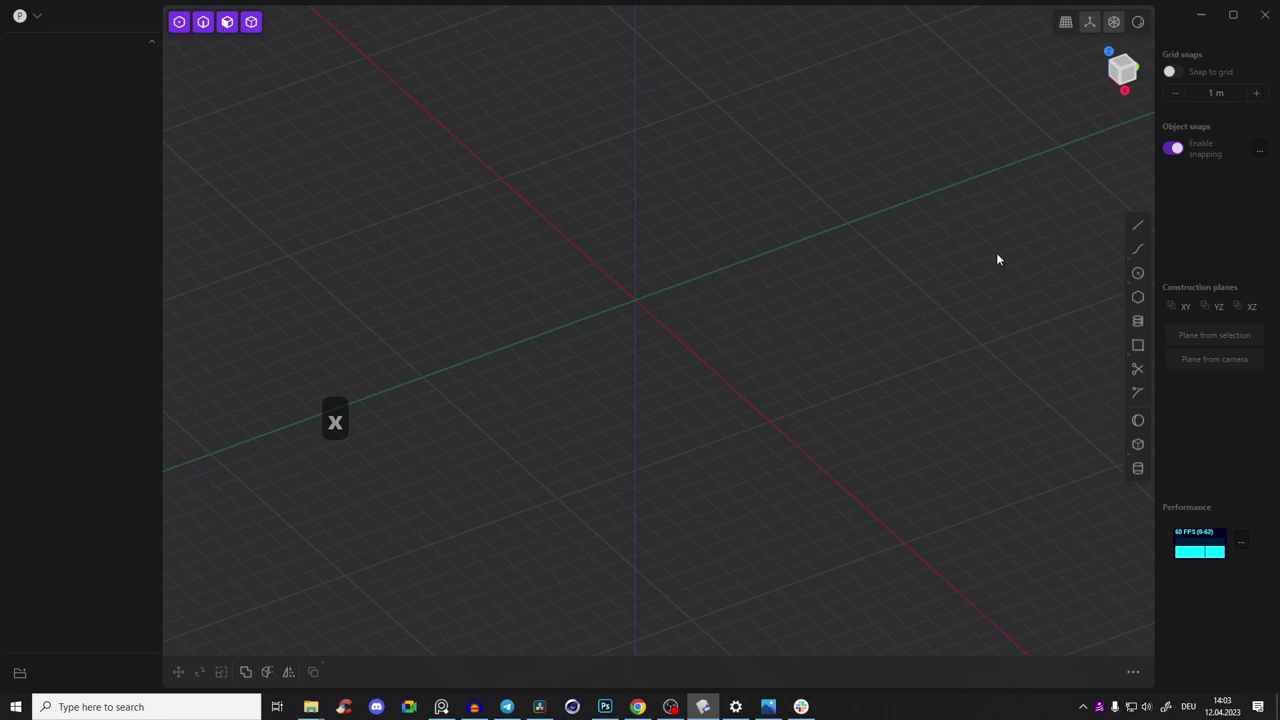
click(636, 297)
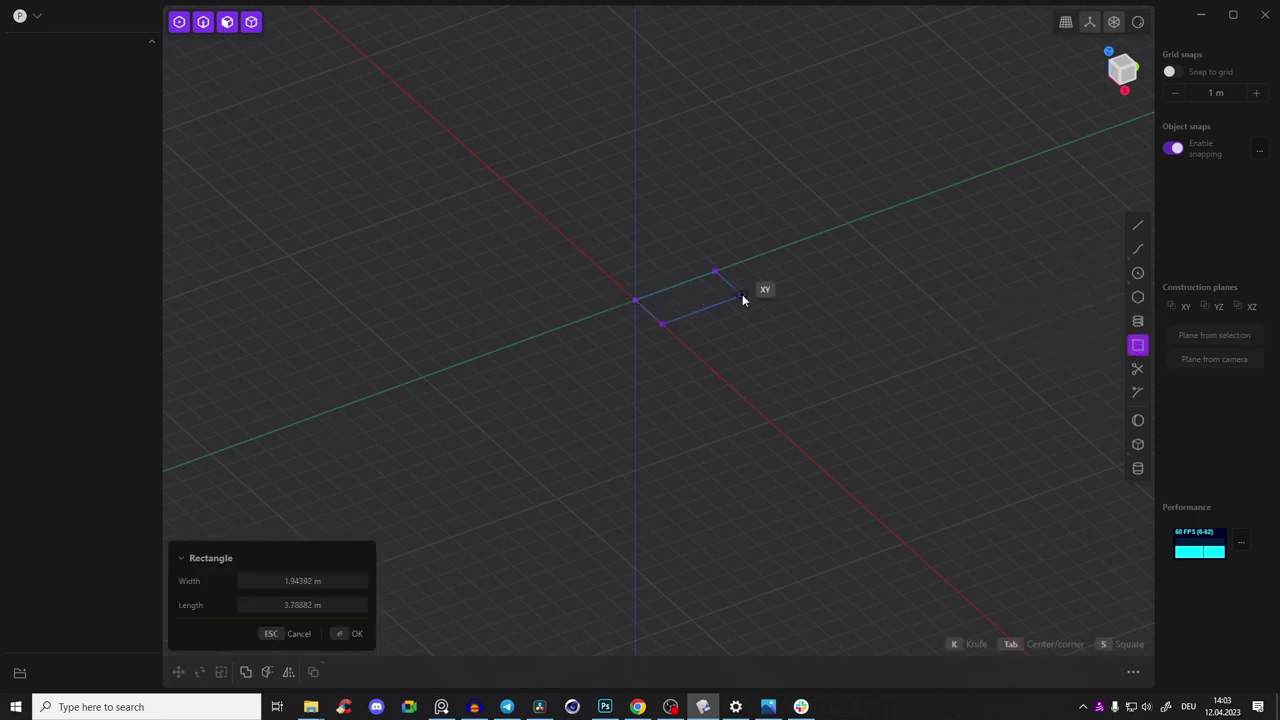
key(Tab)
click(752, 318)
Extrude the rectangle upward into a roughly cubic solid
key(e)
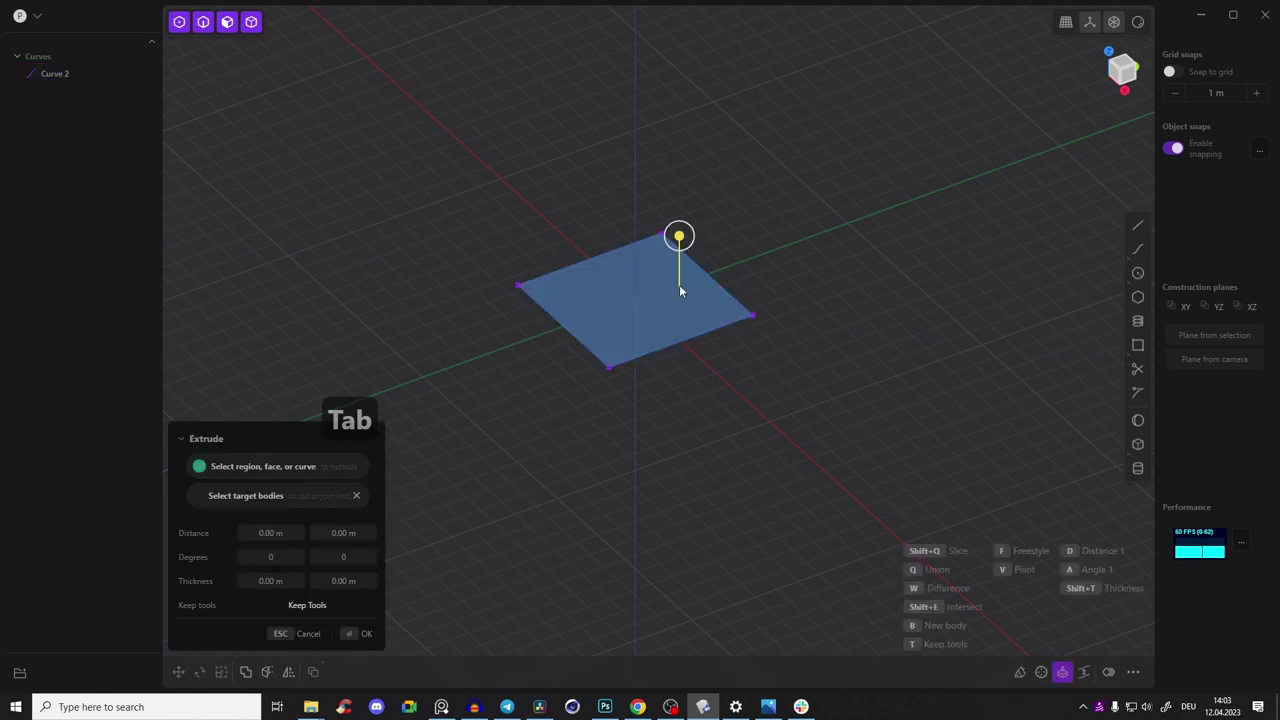
click(676, 112)
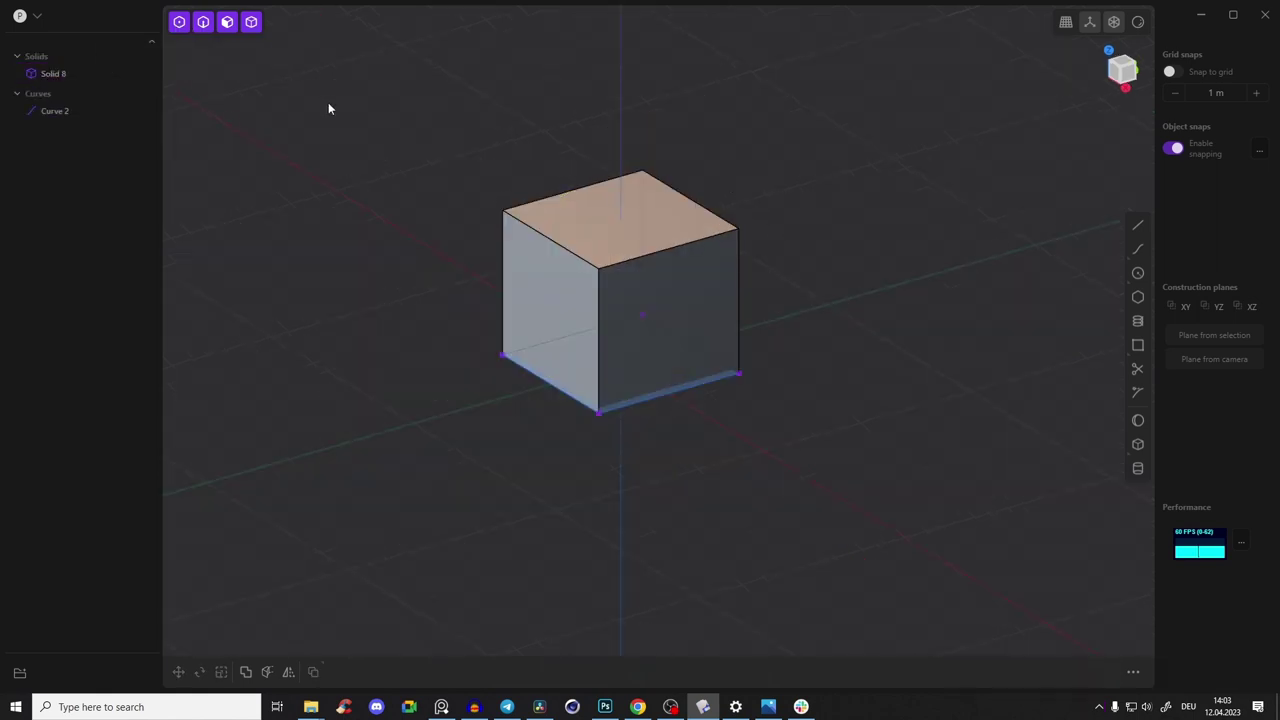
middle_drag(328, 102, 344, 120)
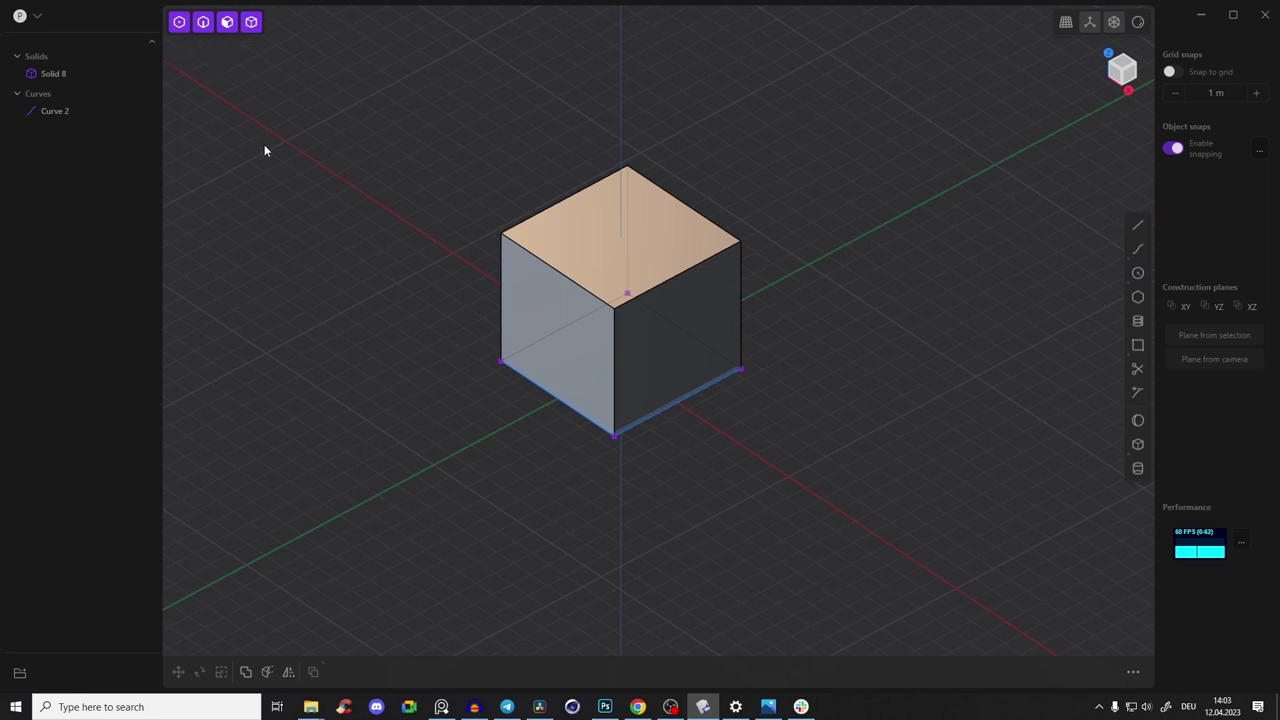
Limit selection to vertices and select the lower front corner point of the cube
key(1)
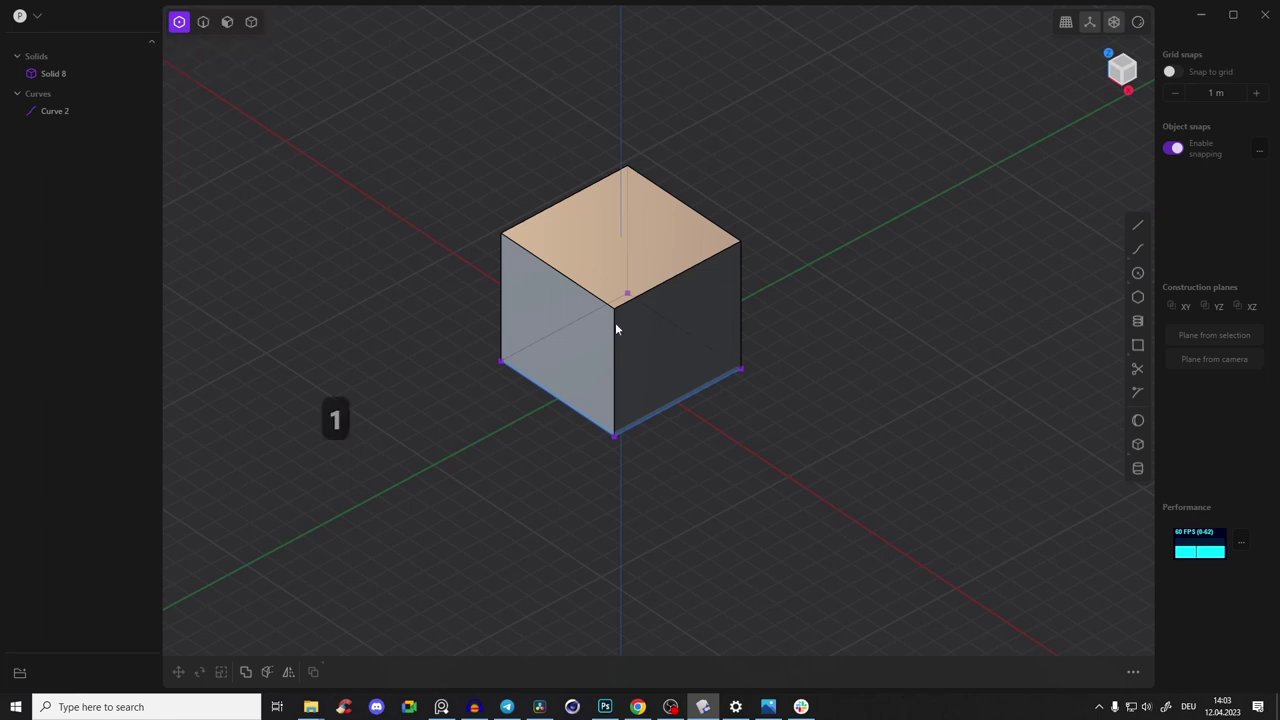
middle_drag(615, 322, 599, 337)
scroll(575, 400, up, 3)
drag(577, 397, 642, 470)
mouse_move(642, 470)
middle_down()
mouse_move(652, 339)
mouse_move(654, 455)
middle_up()
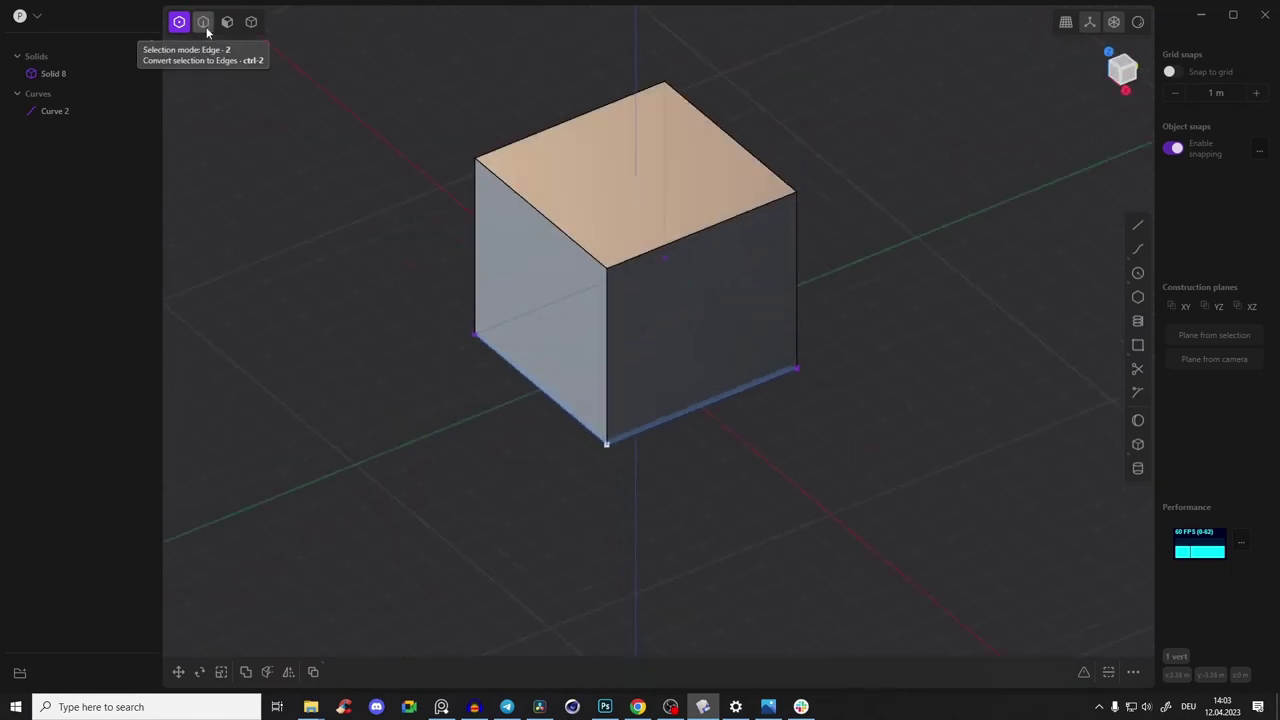
Limit selection to edges and select edges of the cube's top face
key(2)
click(531, 208)
click(660, 245)
middle_drag(726, 226, 657, 318)
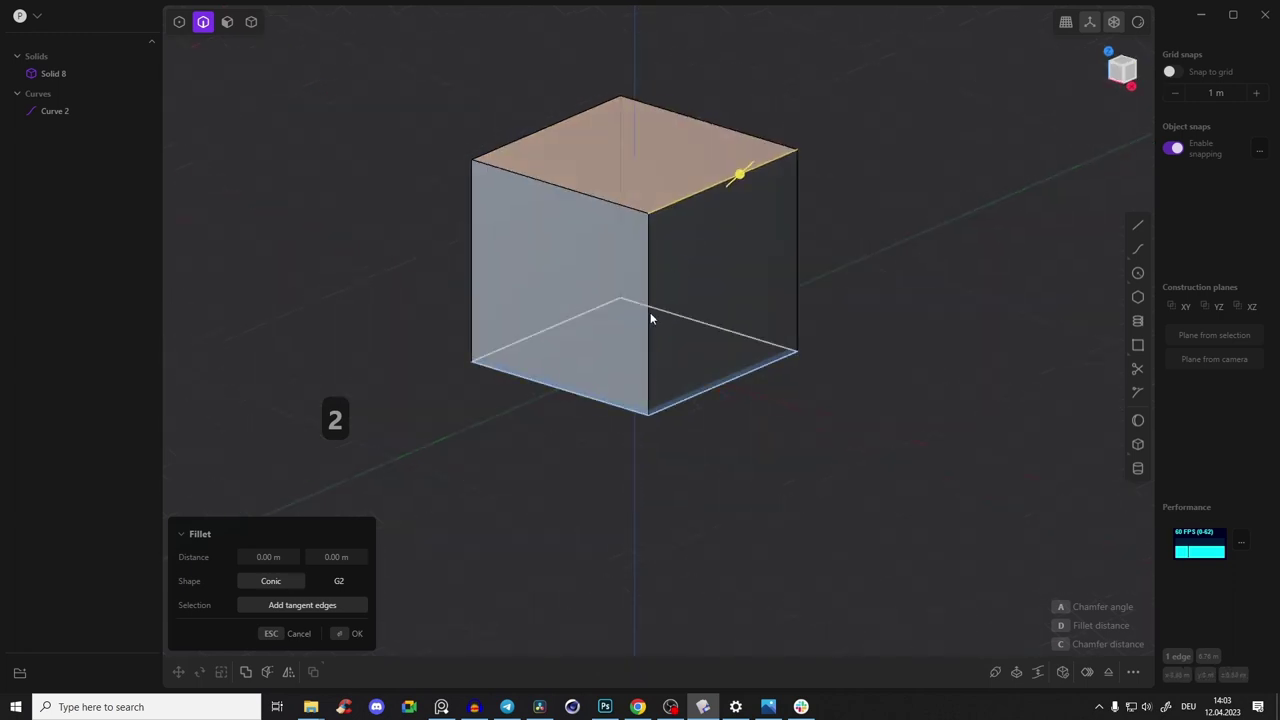
Limit selection to faces and select the cube's side and top faces one after another
key(3)
middle_drag(420, 160, 514, 257)
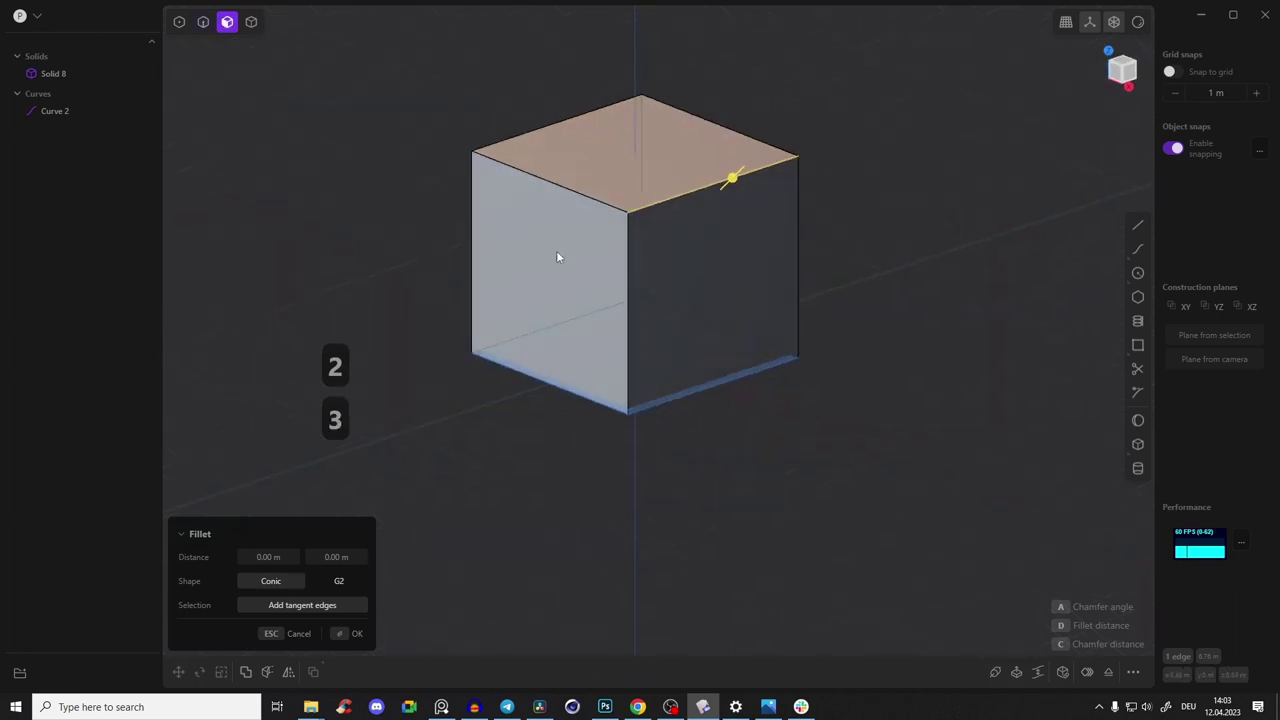
click(555, 255)
middle_drag(429, 168, 420, 188)
click(598, 163)
click(712, 281)
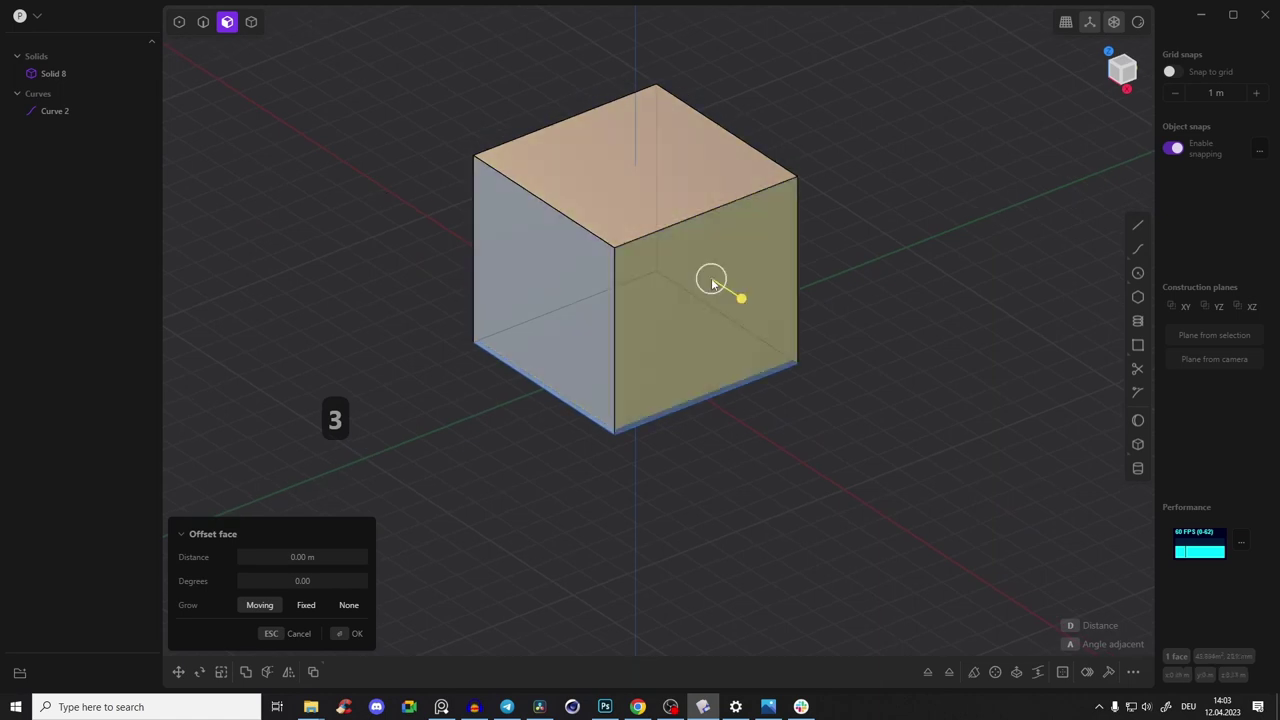
click(322, 87)
Limit selection to solids, select the whole cube and clear the selection
key(4)
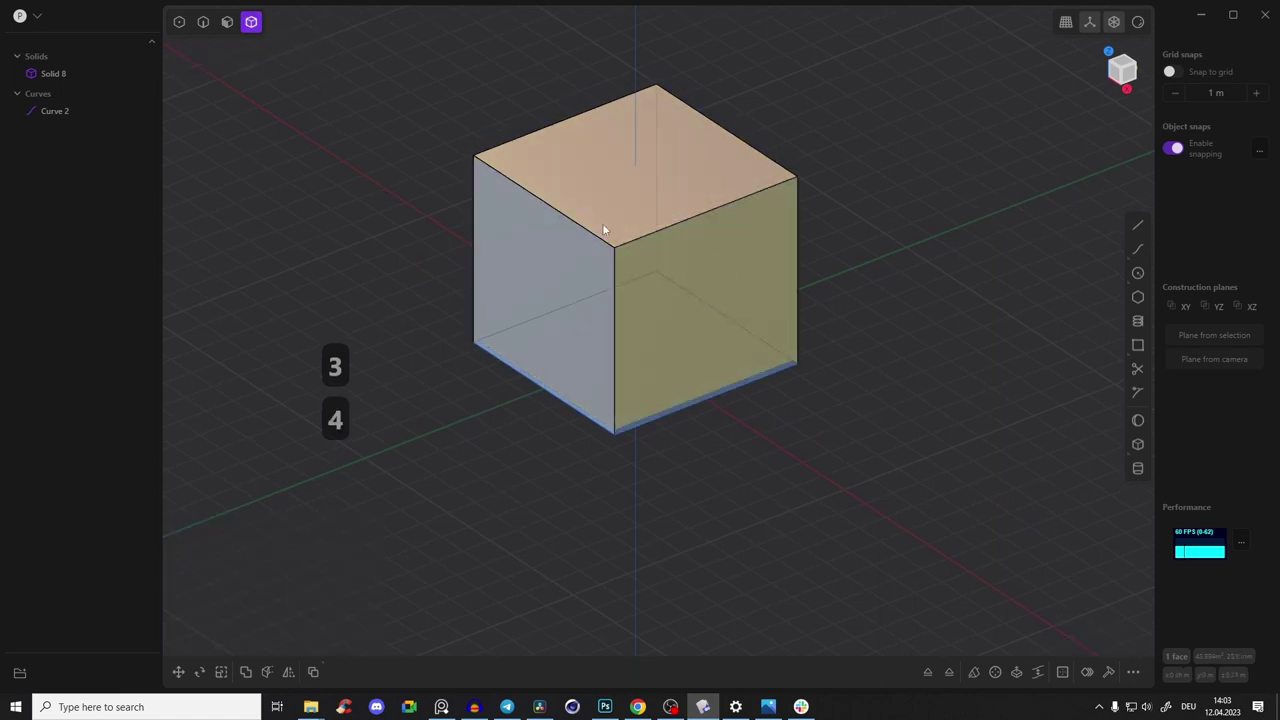
middle_drag(737, 199, 743, 163)
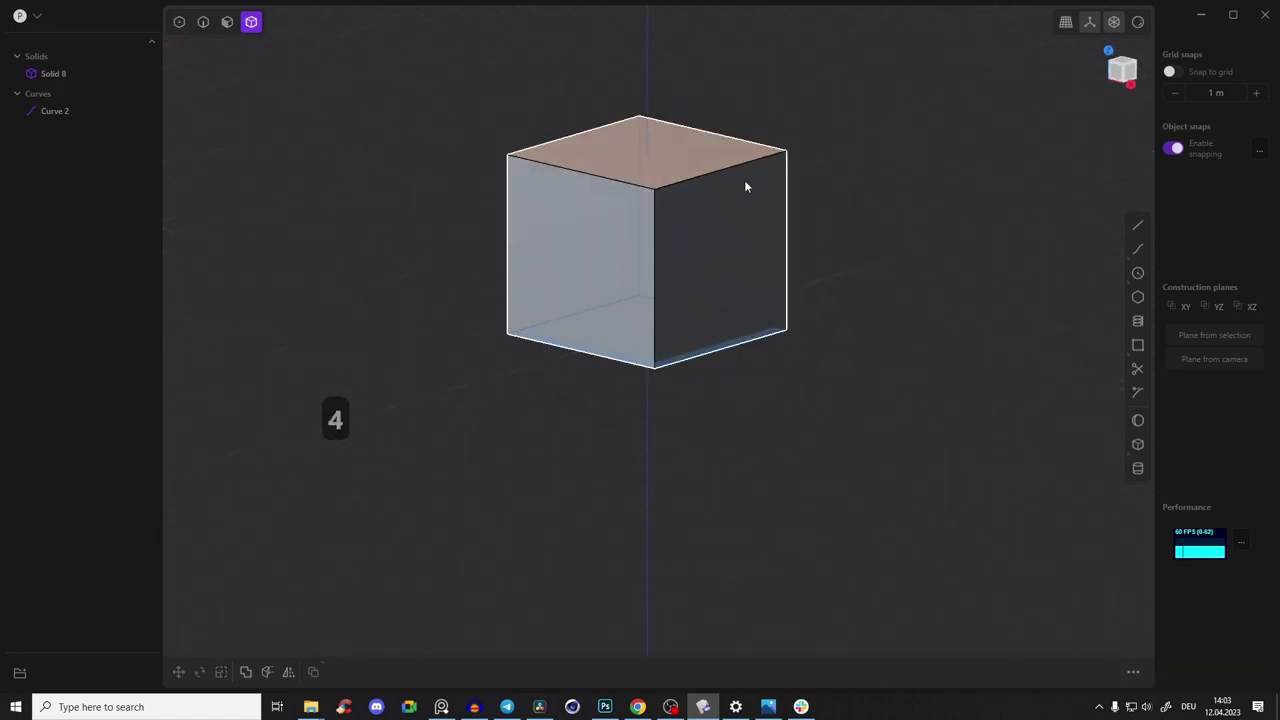
click(733, 229)
middle_drag(733, 229, 780, 160)
click(476, 113)
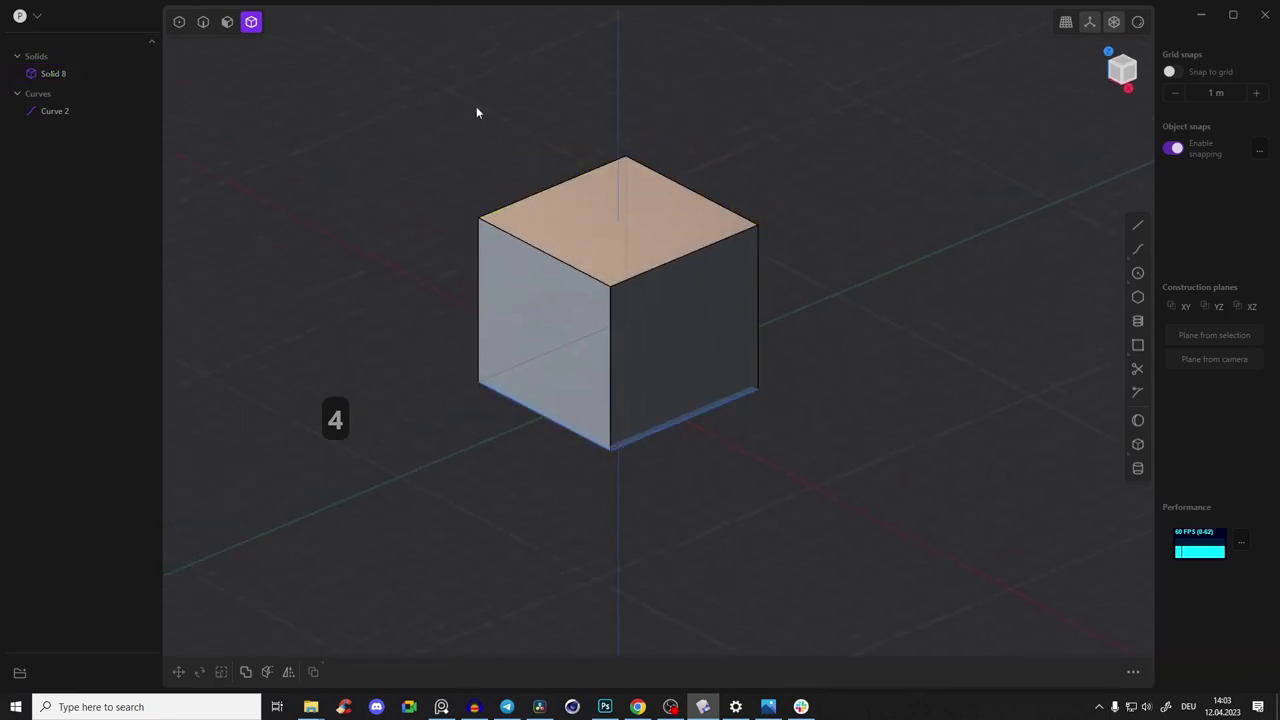
Enable all selection modes together, pick different faces and edges of the cube, and clear the selection
key(Tab)
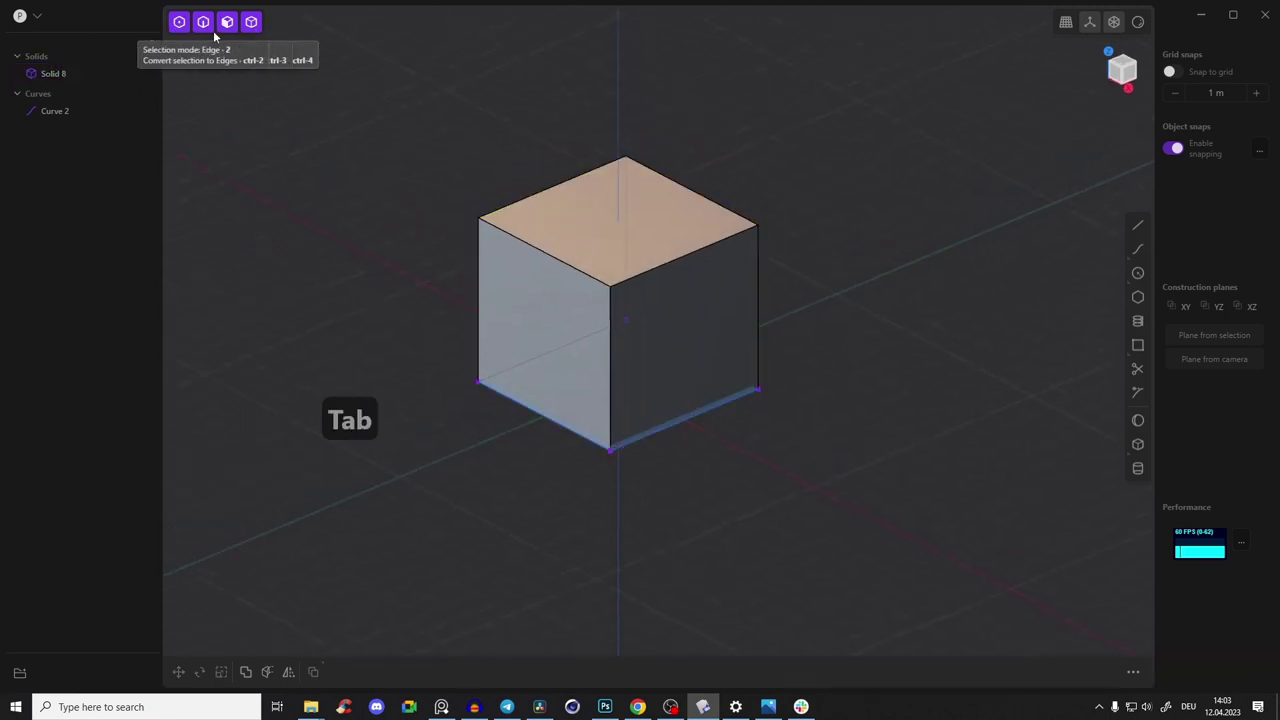
click(562, 268)
click(576, 268)
click(547, 204)
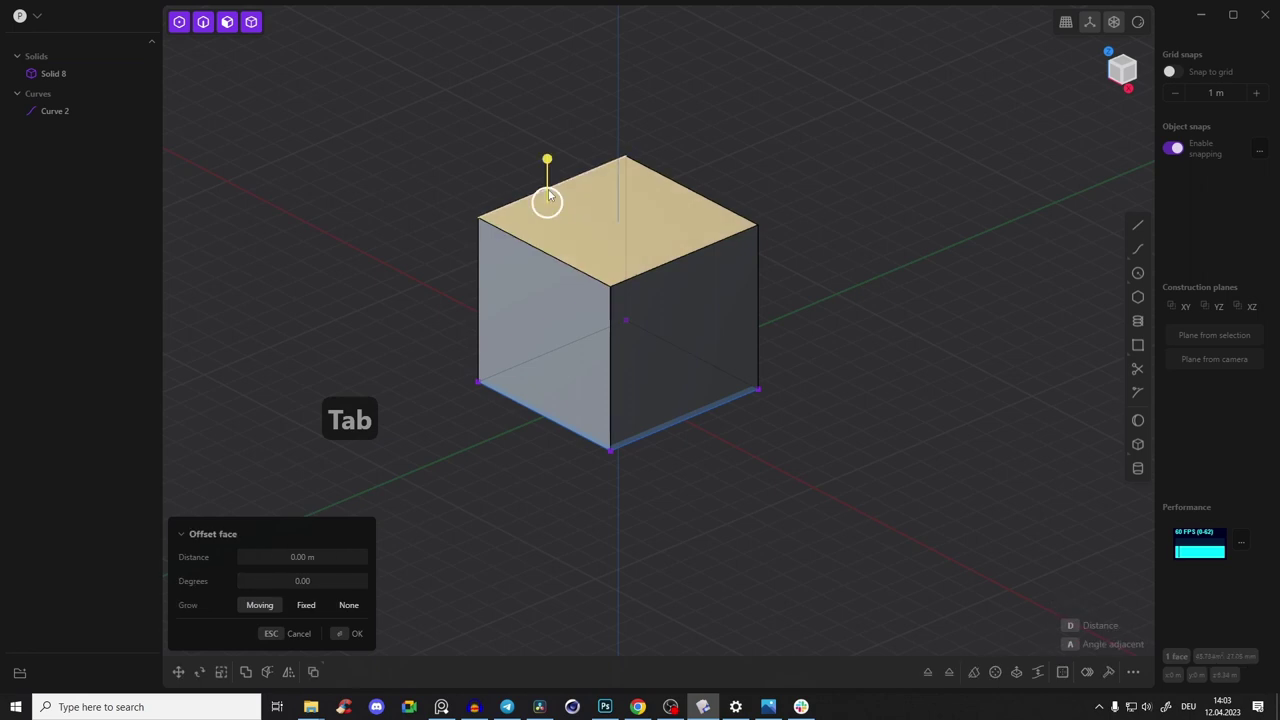
click(578, 176)
click(697, 193)
click(710, 258)
middle_drag(677, 162, 682, 162)
key(Escape)
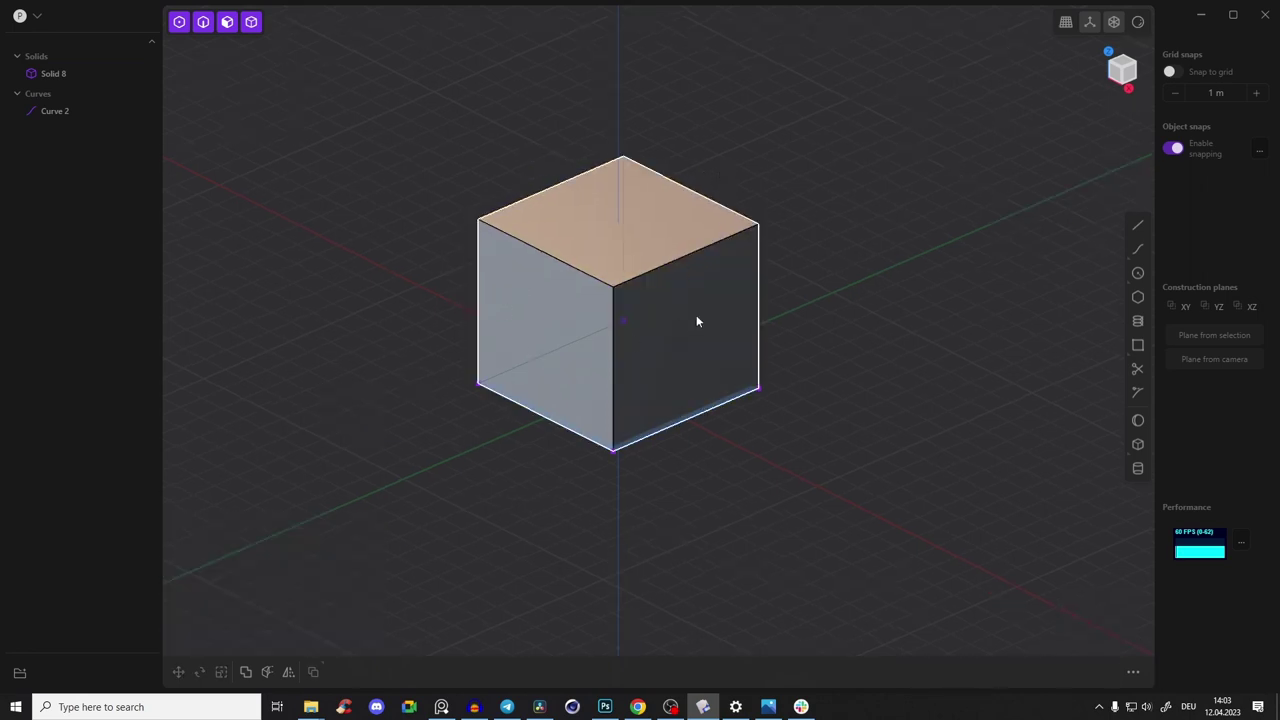
Fillet the cube's top edge on the positive X side by about 1.74 m
scroll(718, 215, up, 3)
middle_drag(718, 215, 640, 110)
scroll(294, 156, down, 5)
shift+middle_drag(507, 144, 558, 296)
shift+middle_drag(634, 327, 697, 346)
scroll(668, 311, up, 2)
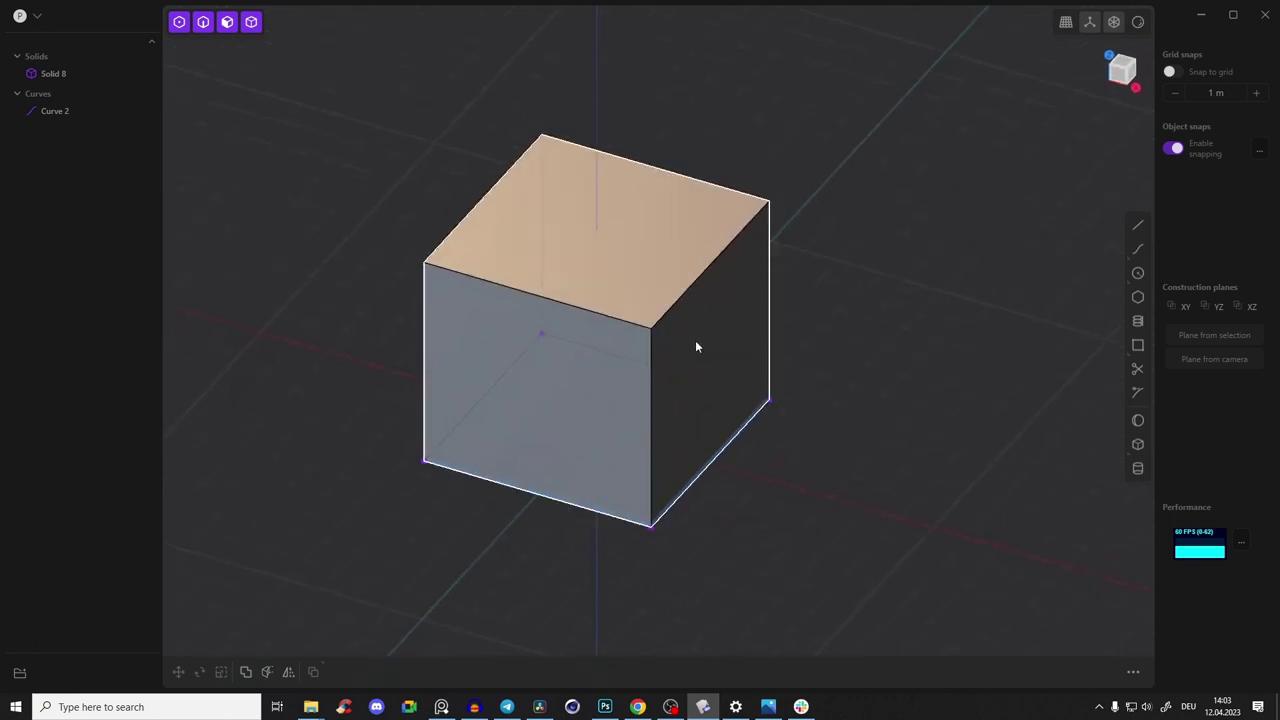
click(717, 260)
click(712, 265)
key(b)
middle_drag(714, 322, 716, 250)
drag(716, 250, 757, 217)
middle_drag(757, 218, 737, 237)
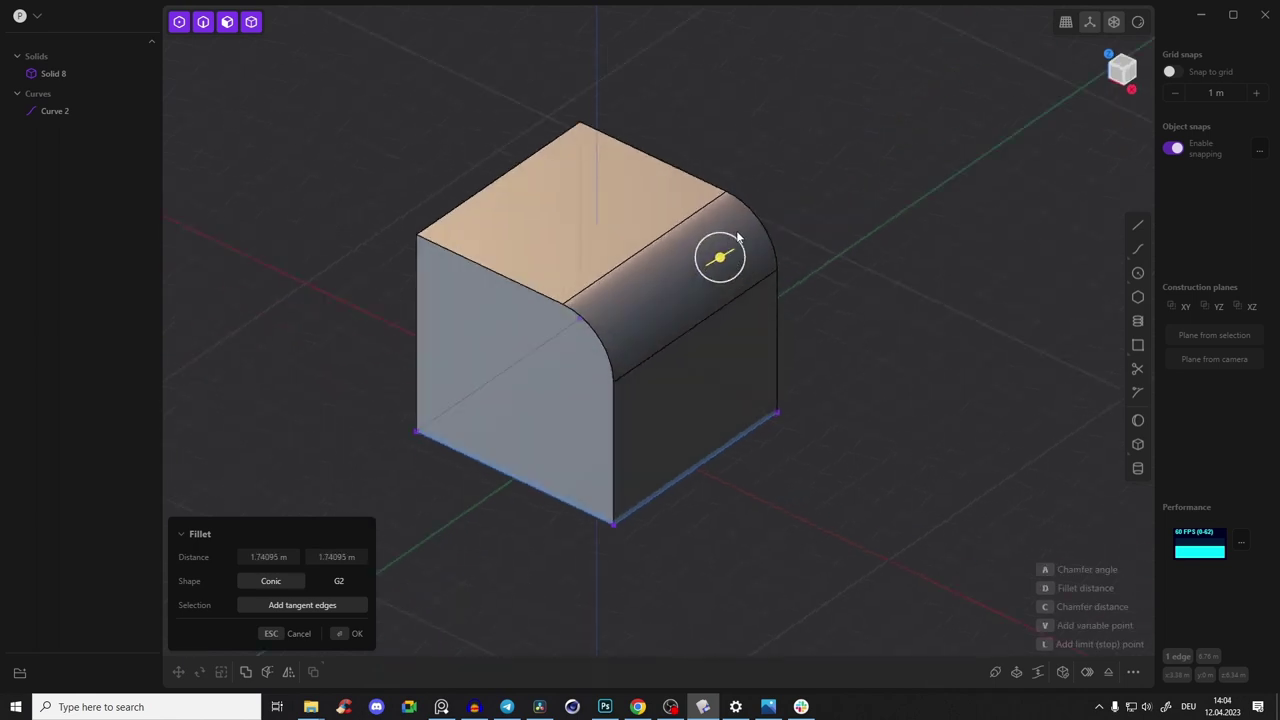
key(Return)
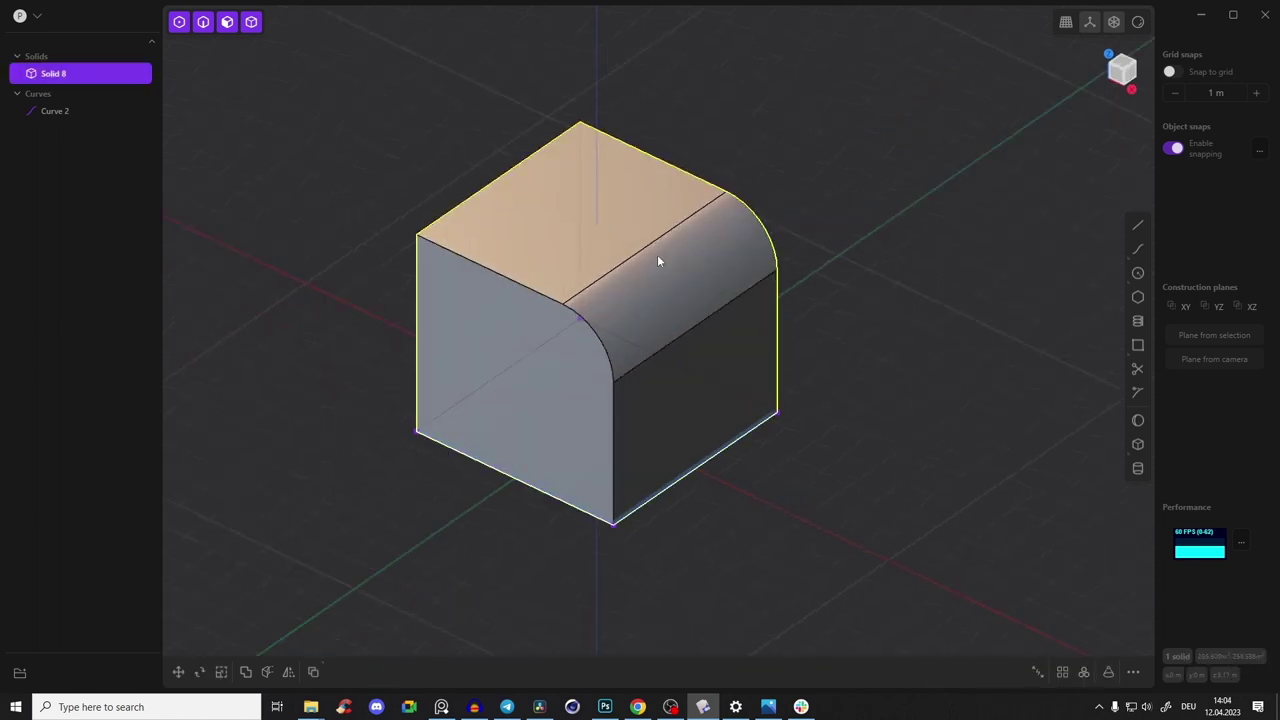
Chamfer the curved front edge at the end of the fillet together with its tangent edges
middle_drag(659, 264, 568, 312)
click(530, 295)
key(f)
scroll(568, 312, up, 3)
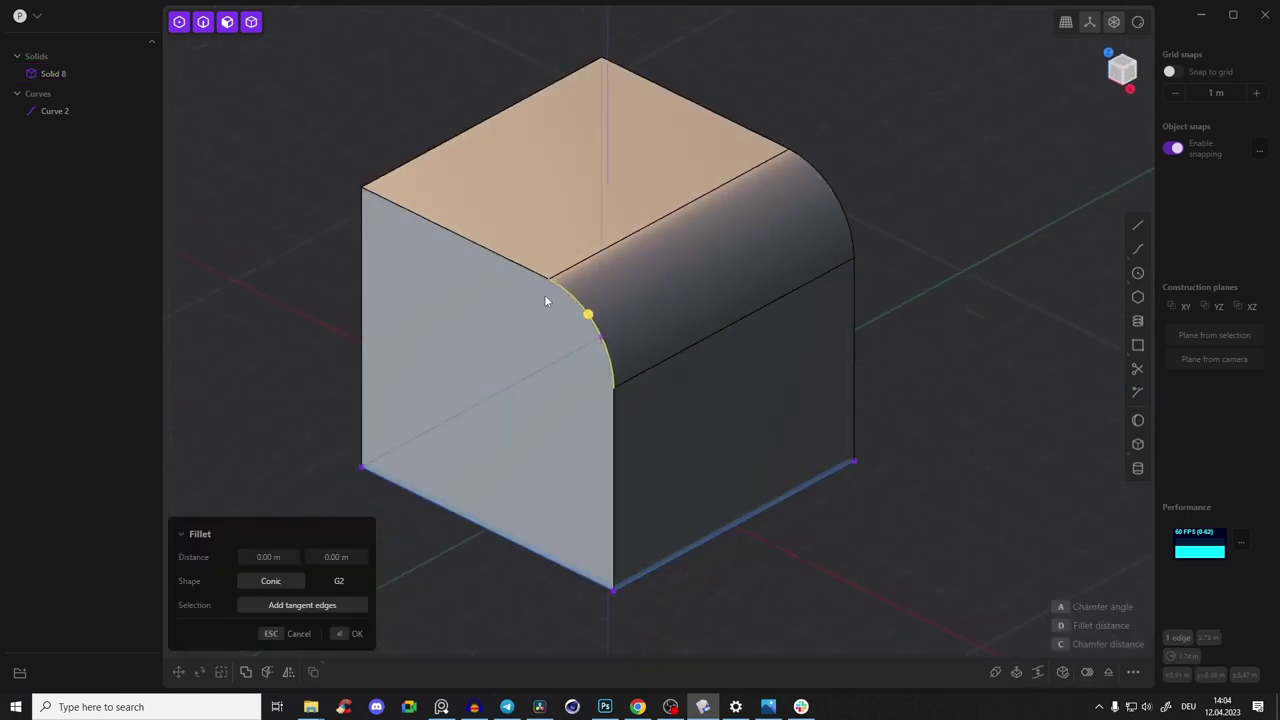
middle_drag(606, 240, 620, 231)
middle_drag(684, 170, 672, 197)
middle_drag(596, 278, 491, 268)
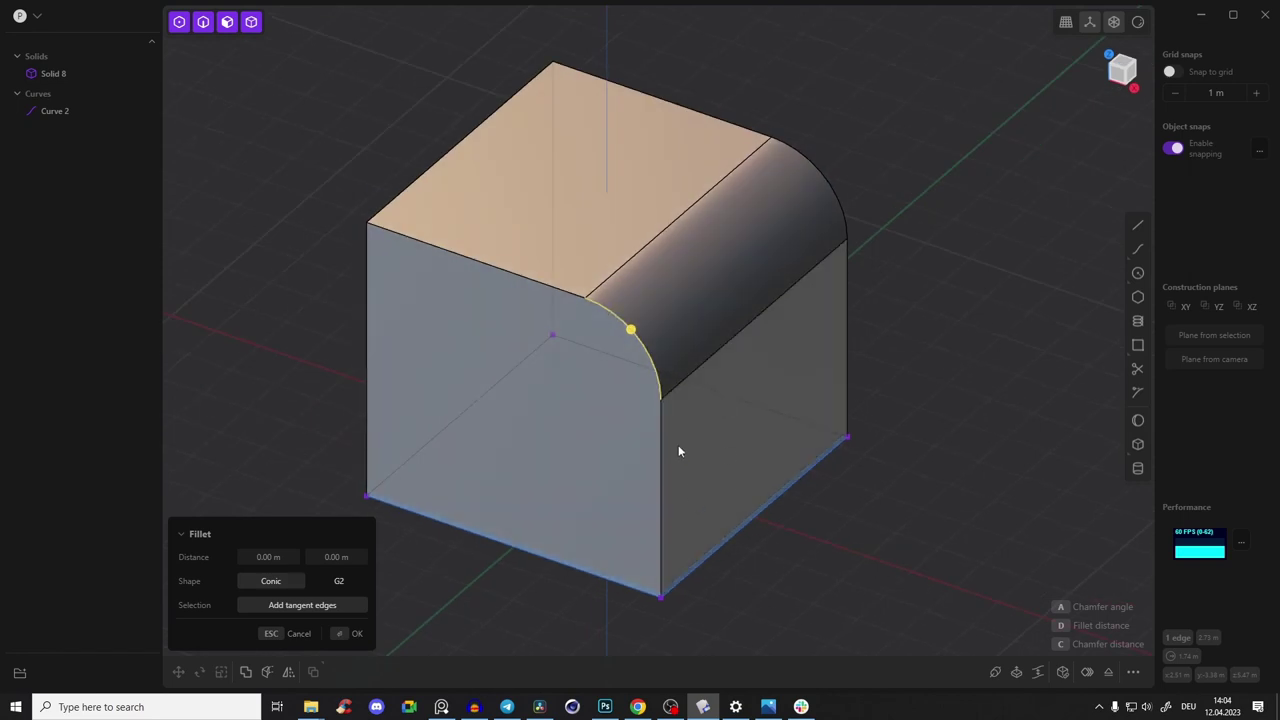
middle_drag(651, 343, 571, 303)
drag(551, 284, 534, 338)
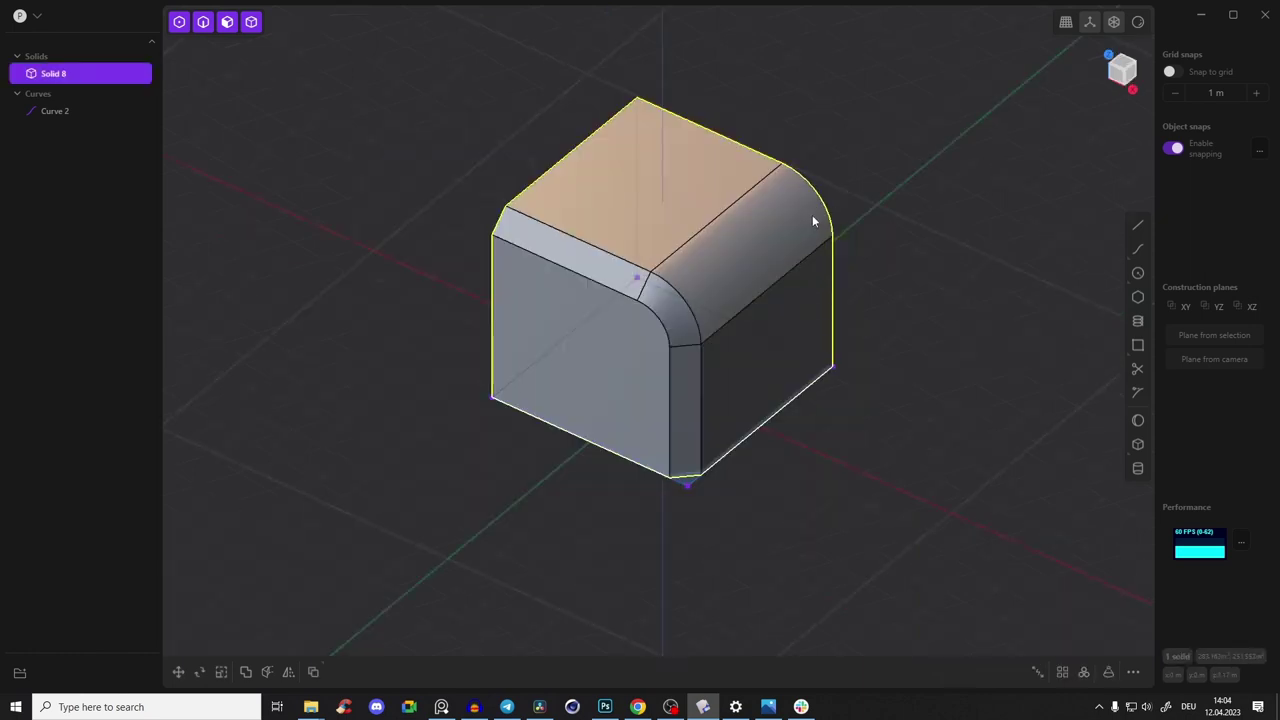
Undo the chamfer, the fillet and the extrusion back to the flat rectangle
key(ctrl+z)
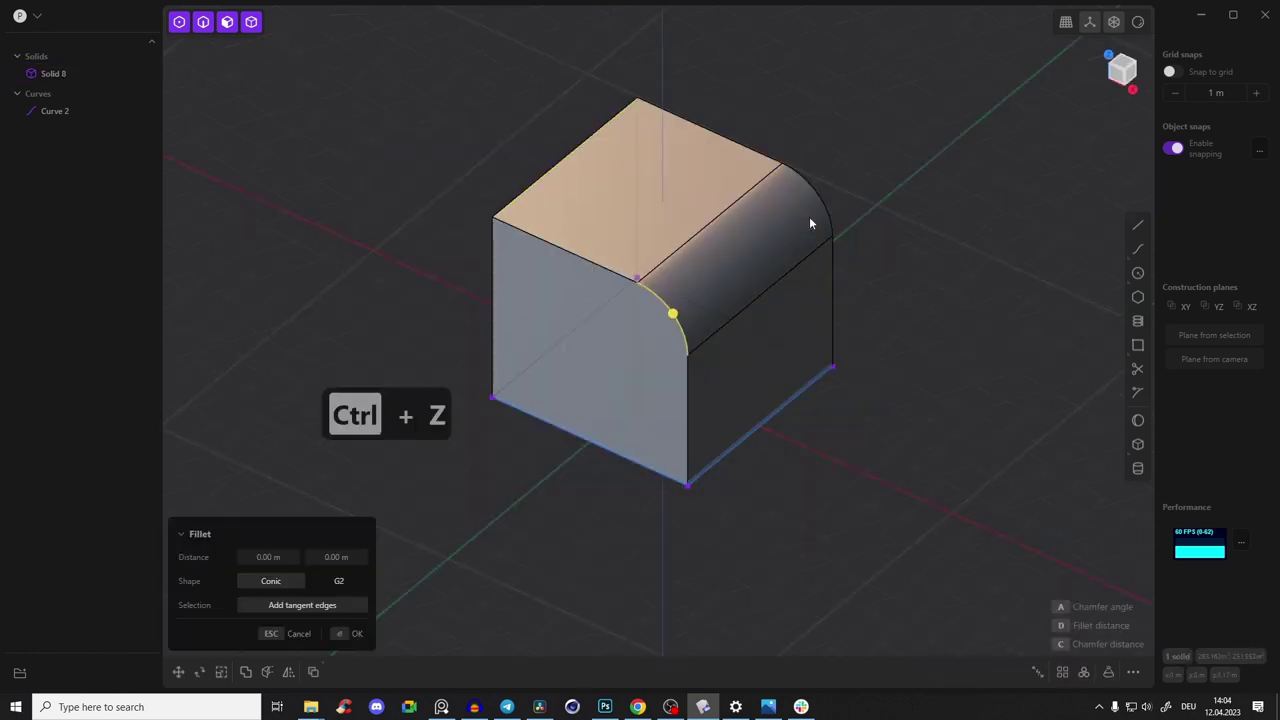
key(ctrl+z)
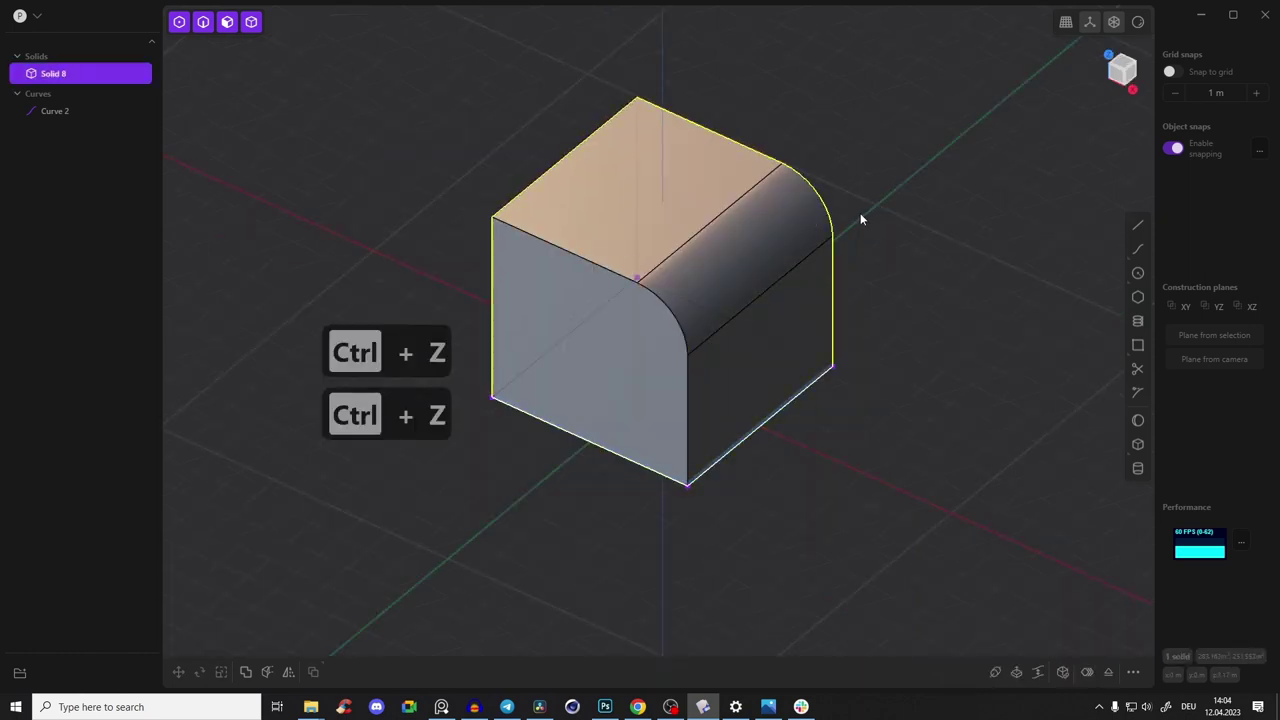
key(ctrl+z)
key(ctrl+z)
key(ctrl+z)
key(ctrl+z)
key(ctrl+z)
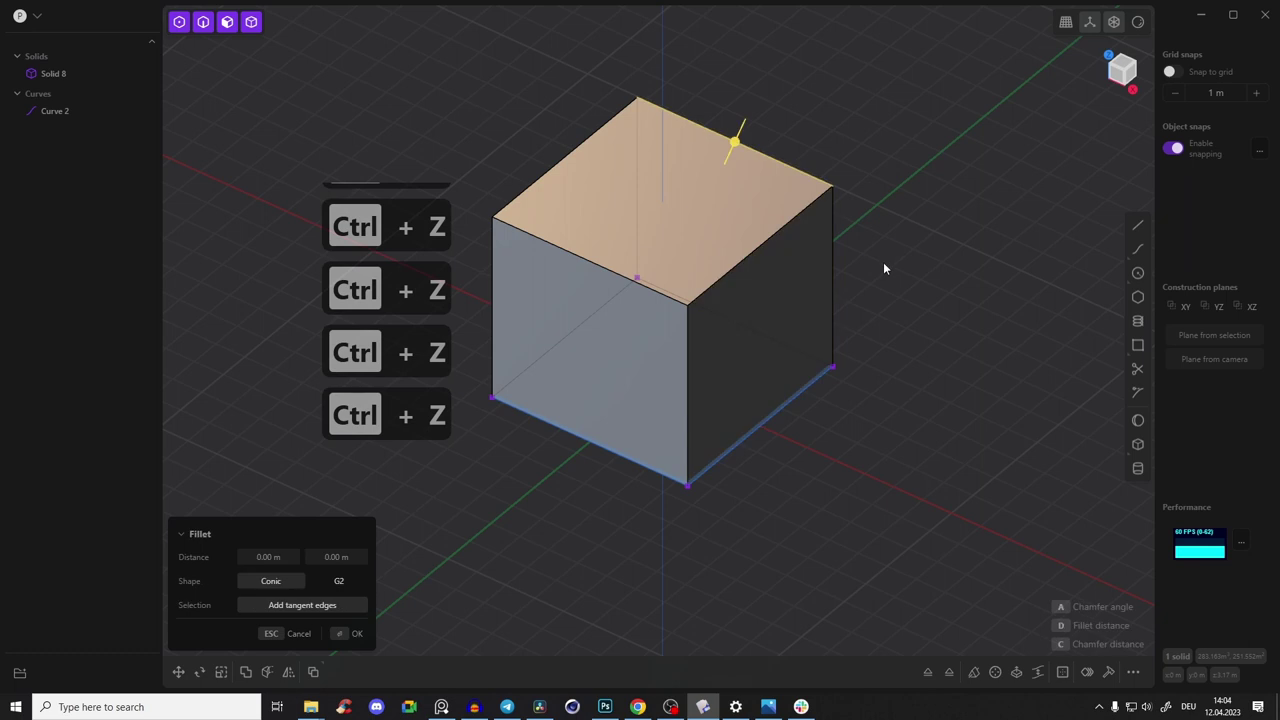
key(ctrl+z)
key(ctrl+z)
Create a sphere on the XY plane behind the rectangle, near the green Y axis
middle_drag(846, 248, 830, 246)
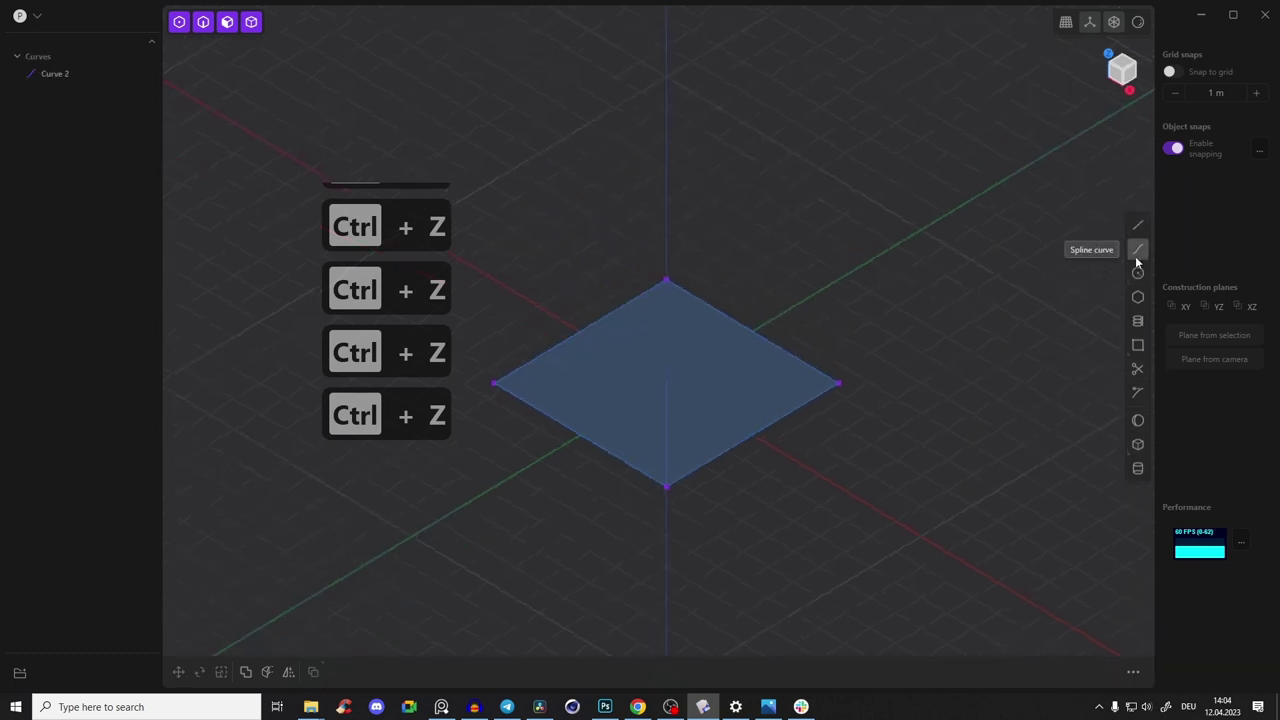
middle_drag(875, 286, 831, 307)
scroll(880, 310, down, 2)
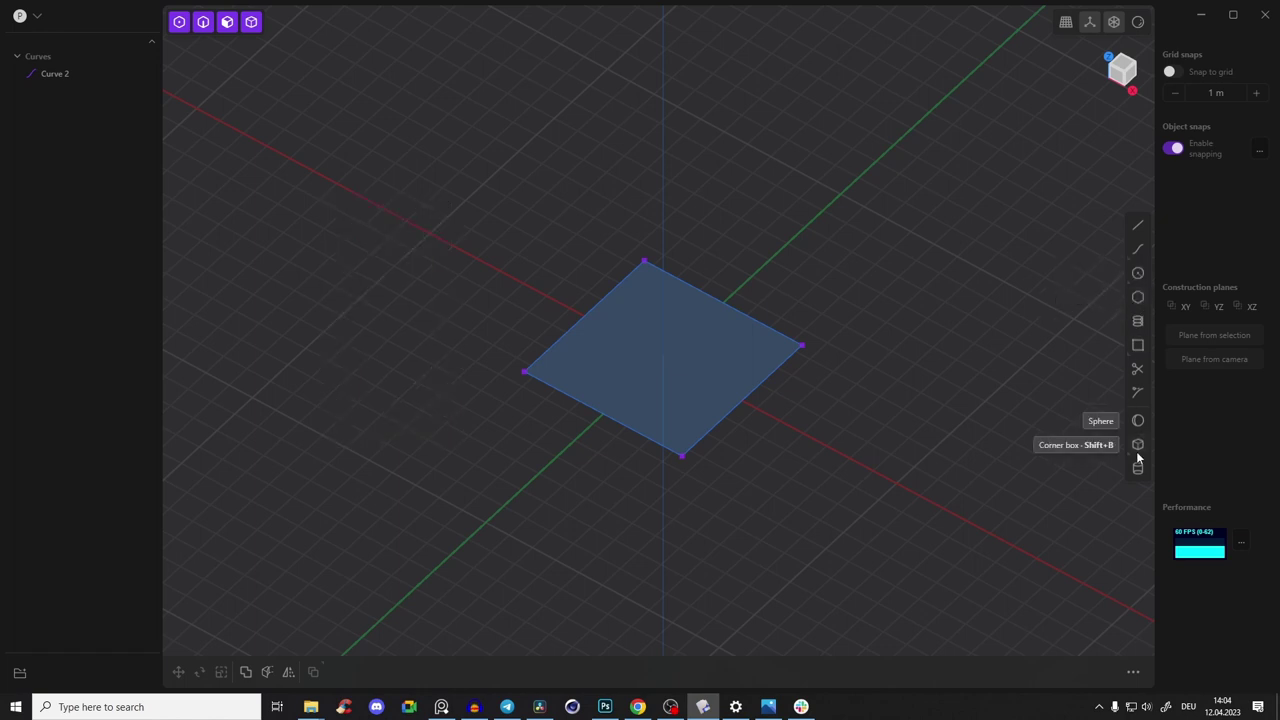
shift+middle_drag(834, 319, 797, 318)
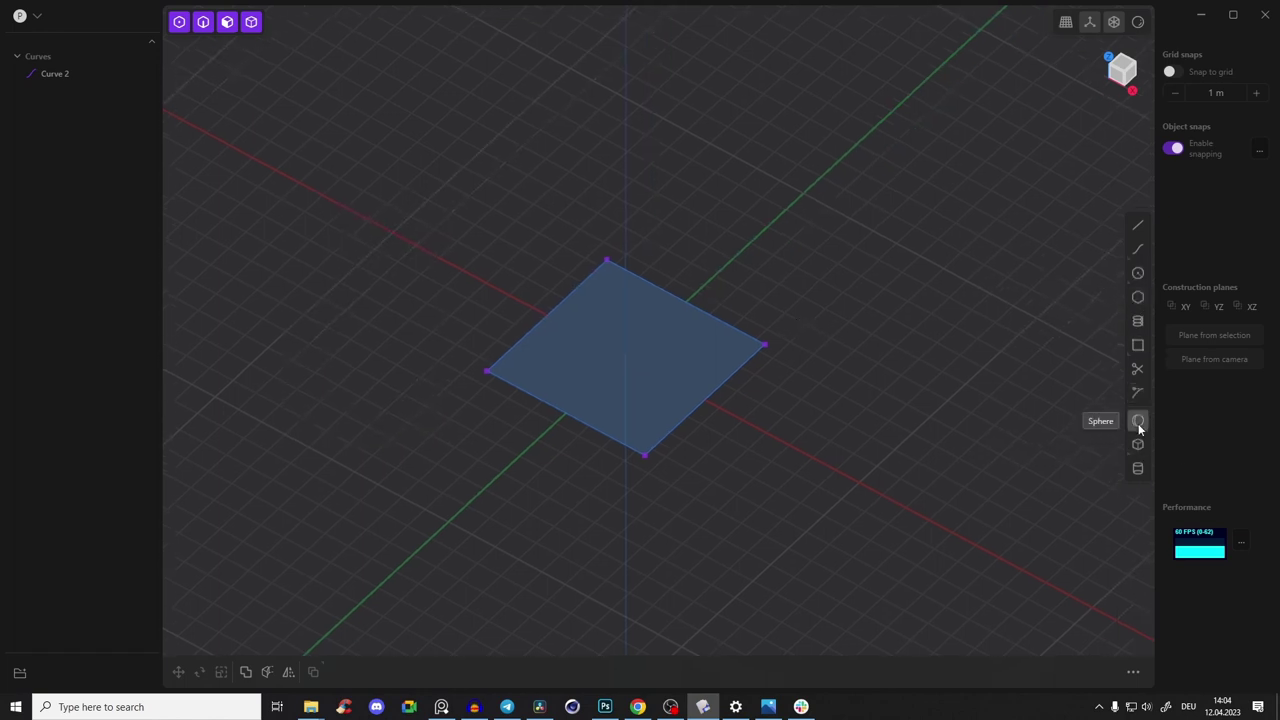
click(1138, 421)
click(768, 226)
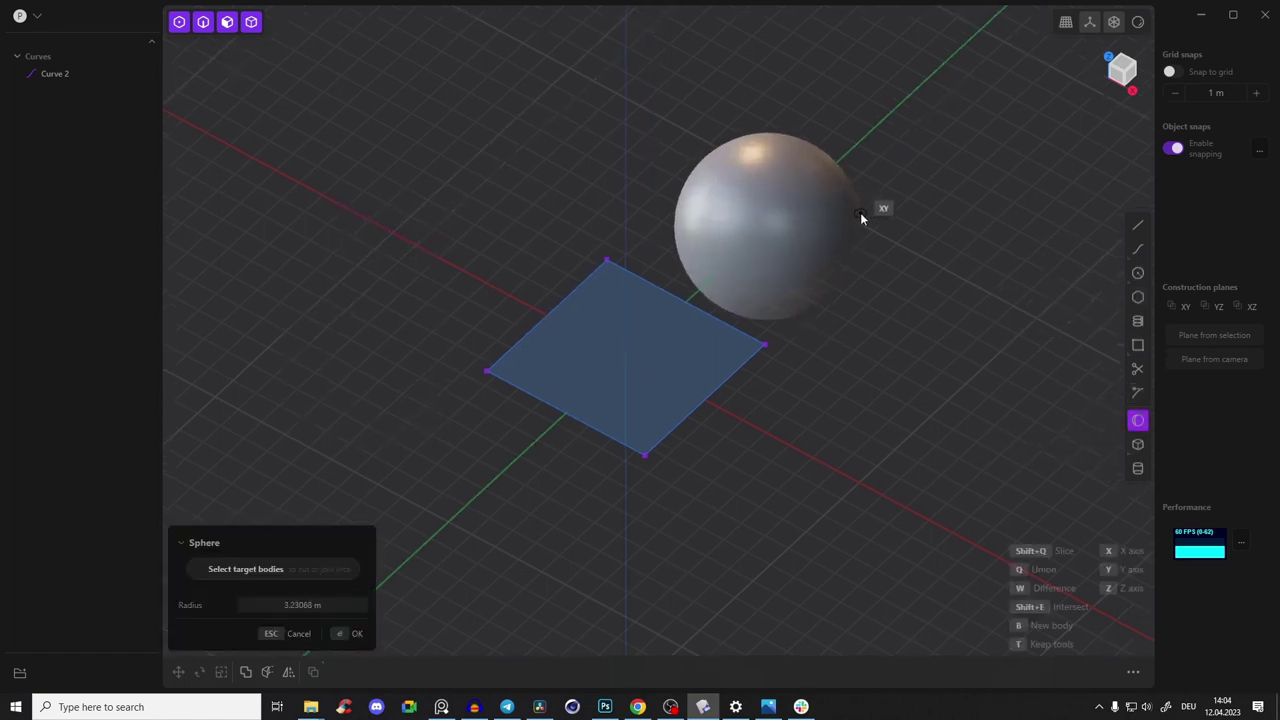
click(846, 214)
Create a box on the XY plane with a square base about 6.17 m per side, starting on the positive X axis
click(1138, 445)
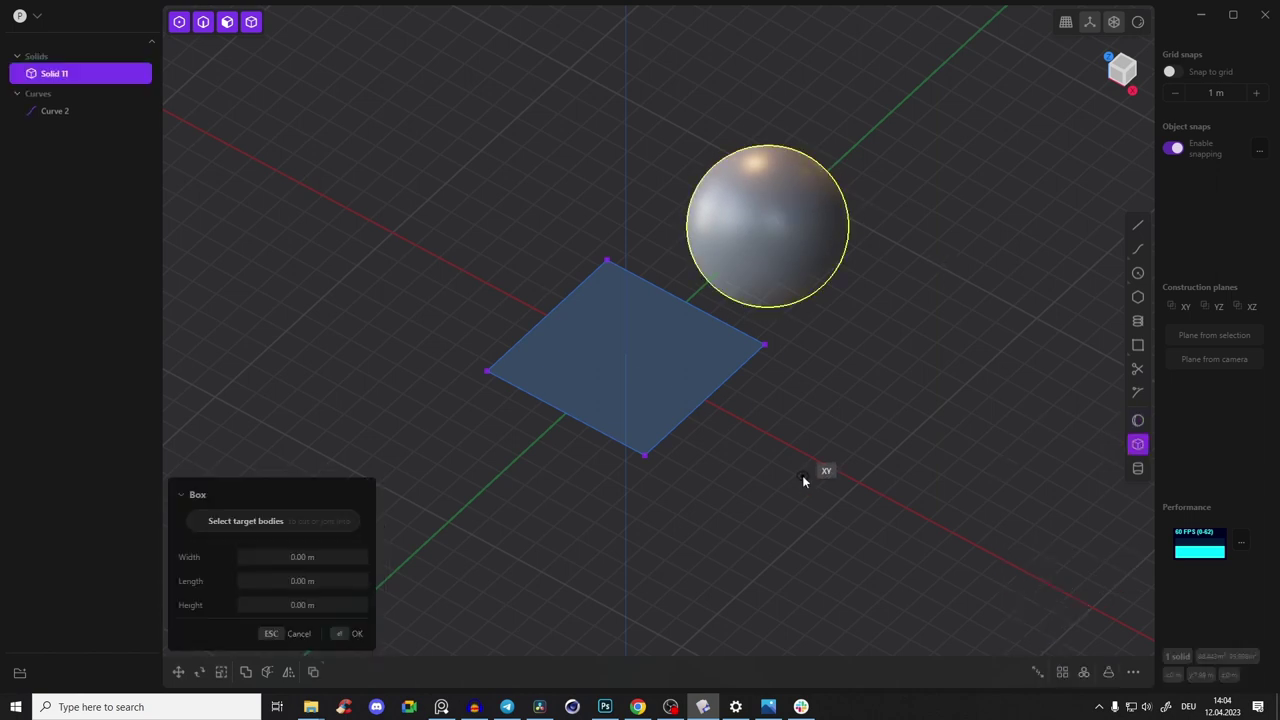
shift+middle_drag(792, 445, 722, 376)
click(674, 375)
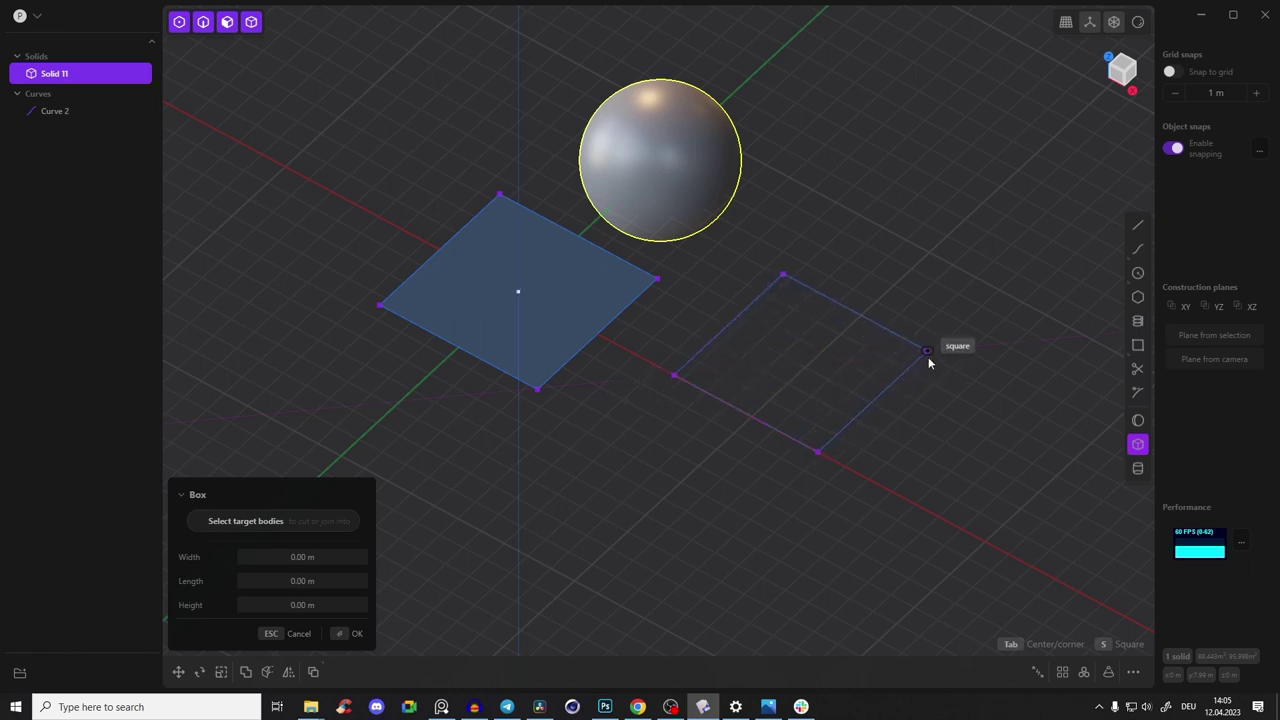
click(928, 357)
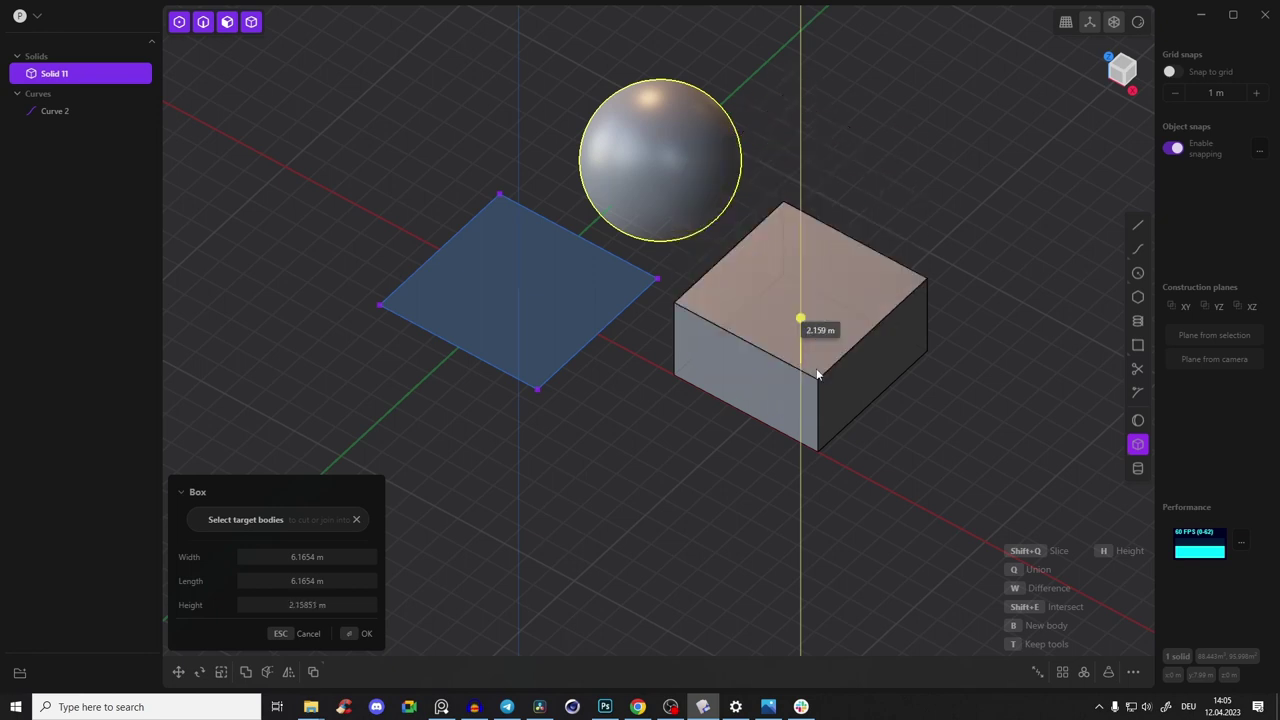
click(848, 240)
middle_drag(847, 237, 926, 188)
key(Return)
Create a cylinder on the XY plane in front of the flat rectangle and the box
click(1137, 468)
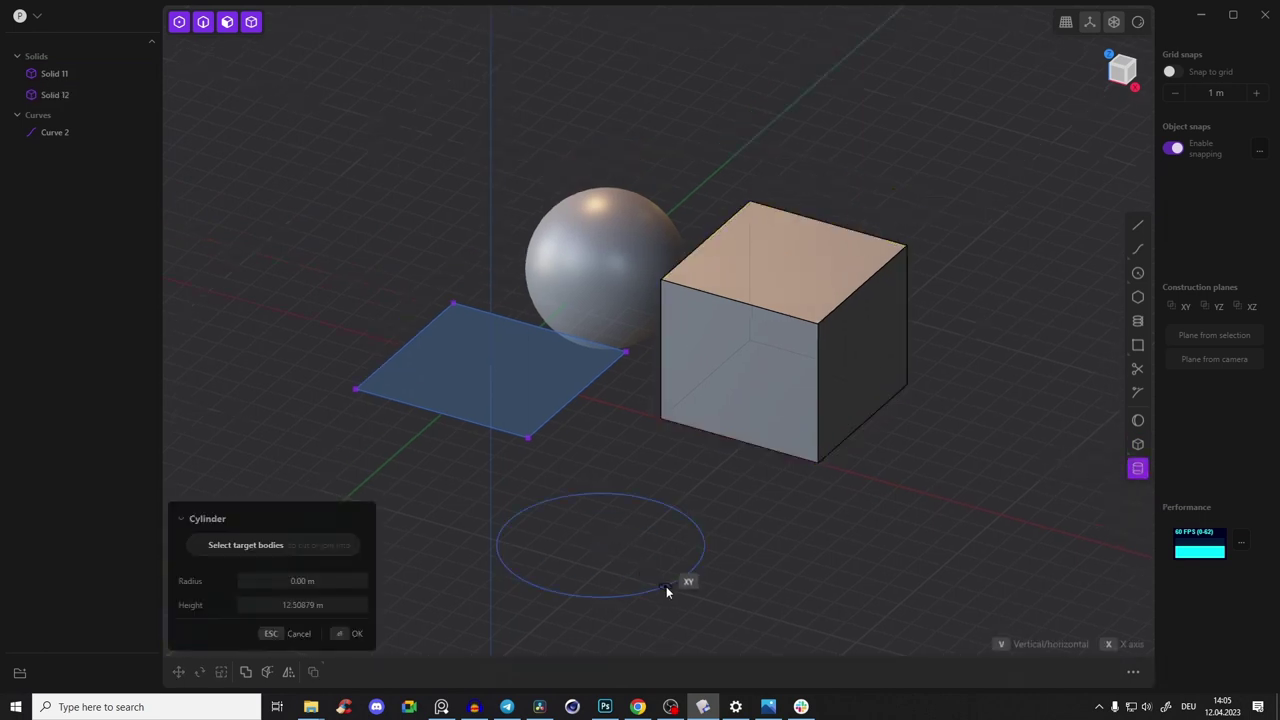
click(668, 588)
click(663, 427)
key(Return)
Delete the box, the sphere, the cylinder and the flat rectangle so the scene is empty
click(777, 456)
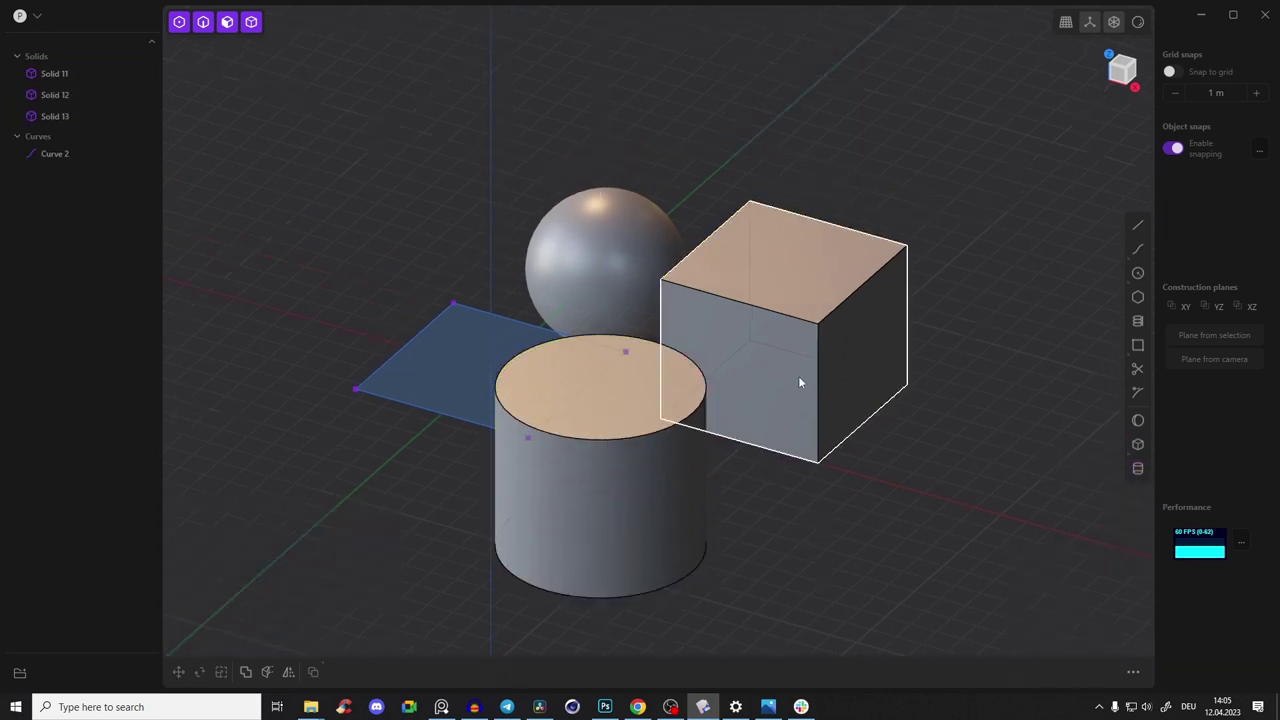
key(x)
click(673, 509)
click(640, 268)
key(x)
click(715, 325)
key(x)
click(631, 534)
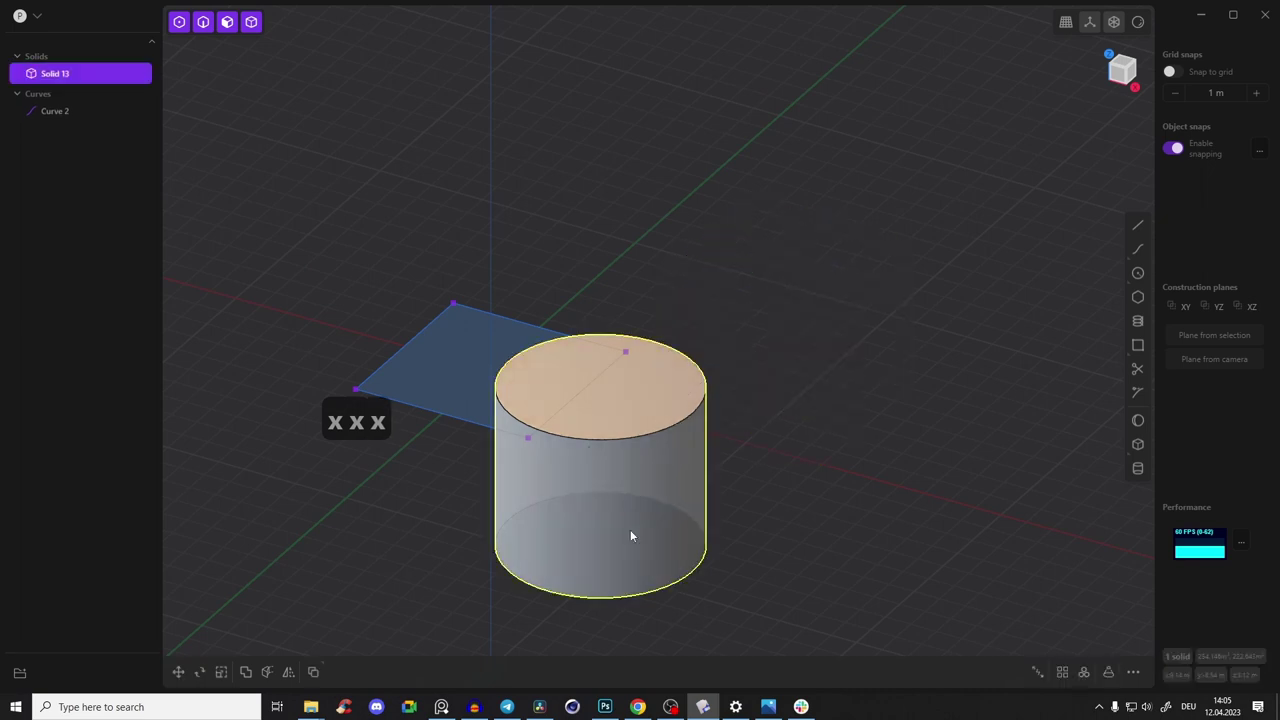
key(x)
click(558, 417)
key(x)
middle_drag(530, 424, 1171, 413)
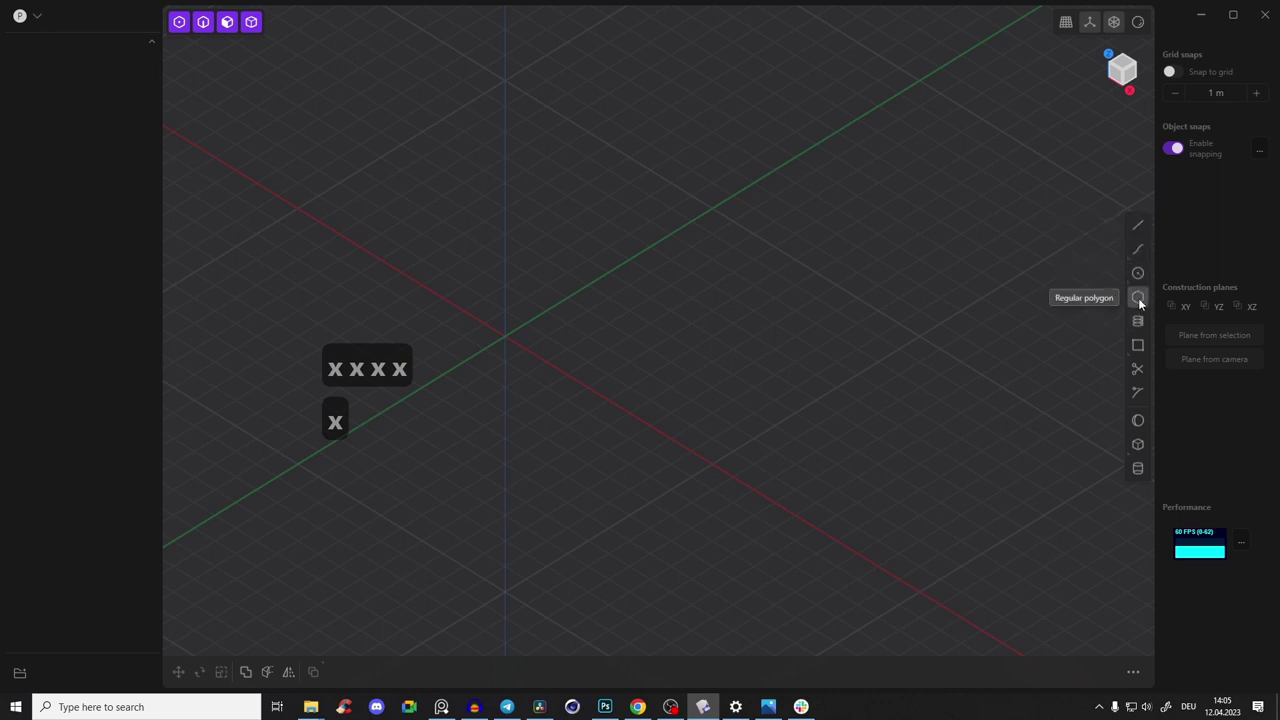
Draw a five-sided regular polygon centred on the origin in the XY plane and undo it
click(1136, 298)
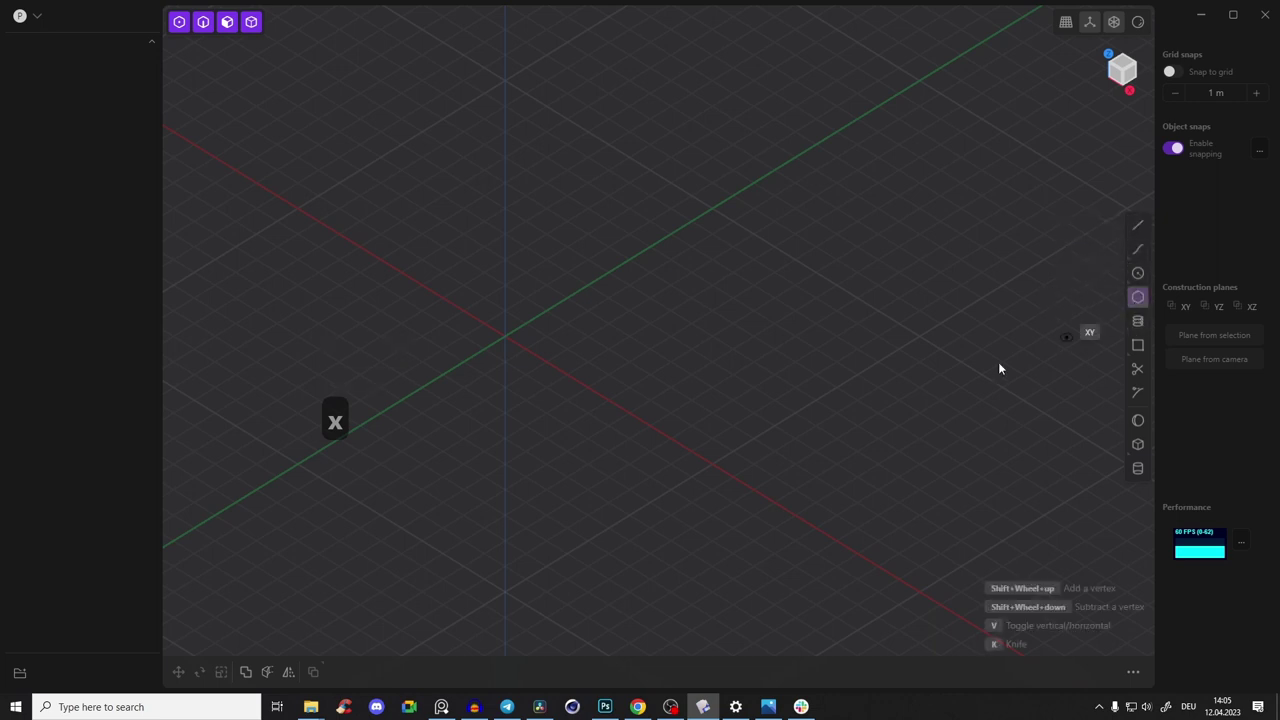
scroll(723, 349, up, 5)
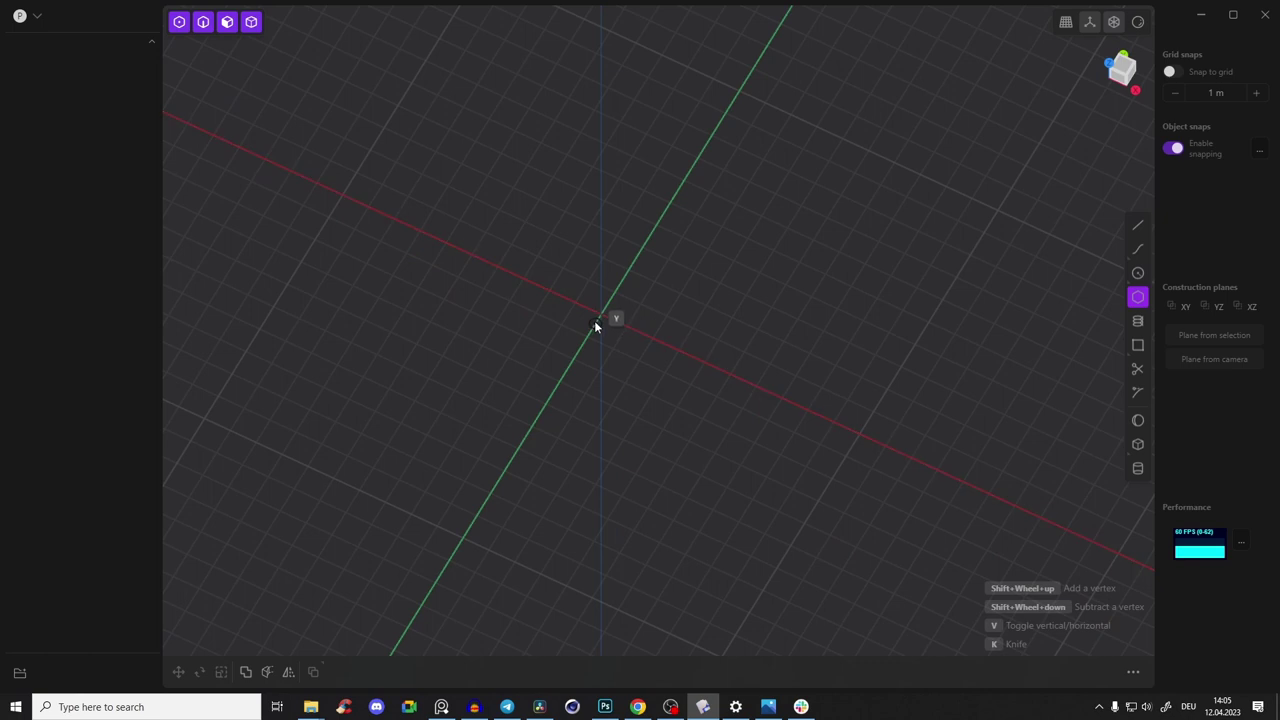
click(602, 316)
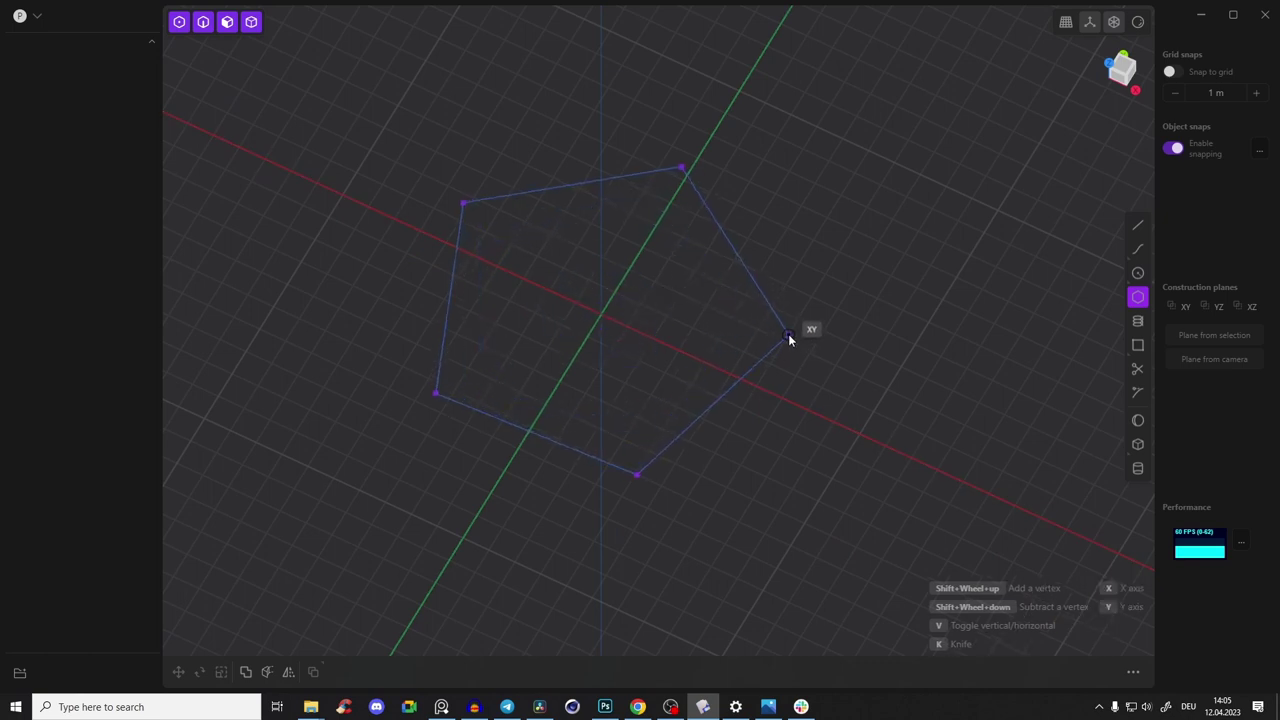
click(788, 334)
middle_drag(691, 327, 791, 354)
key(ctrl+z)
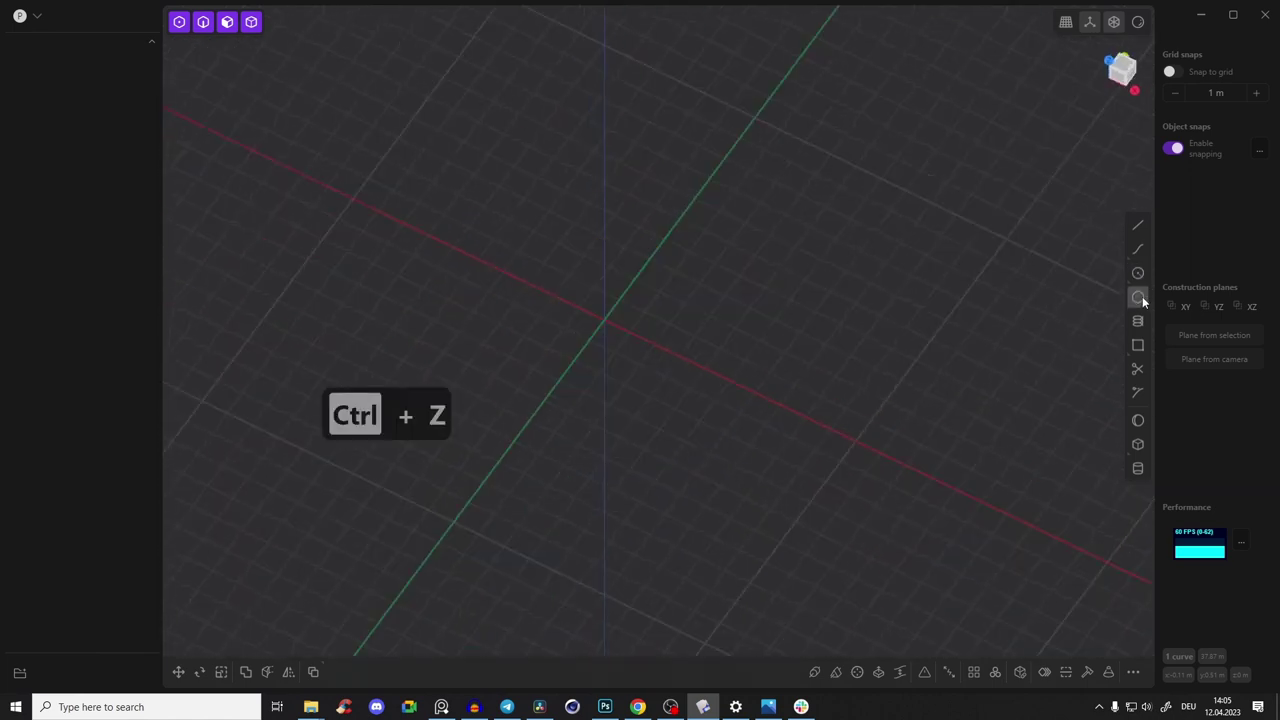
Draw a regular polygon centred on the origin, vary its vertex count and place it with twelve sides, and delete it
click(1140, 298)
click(602, 316)
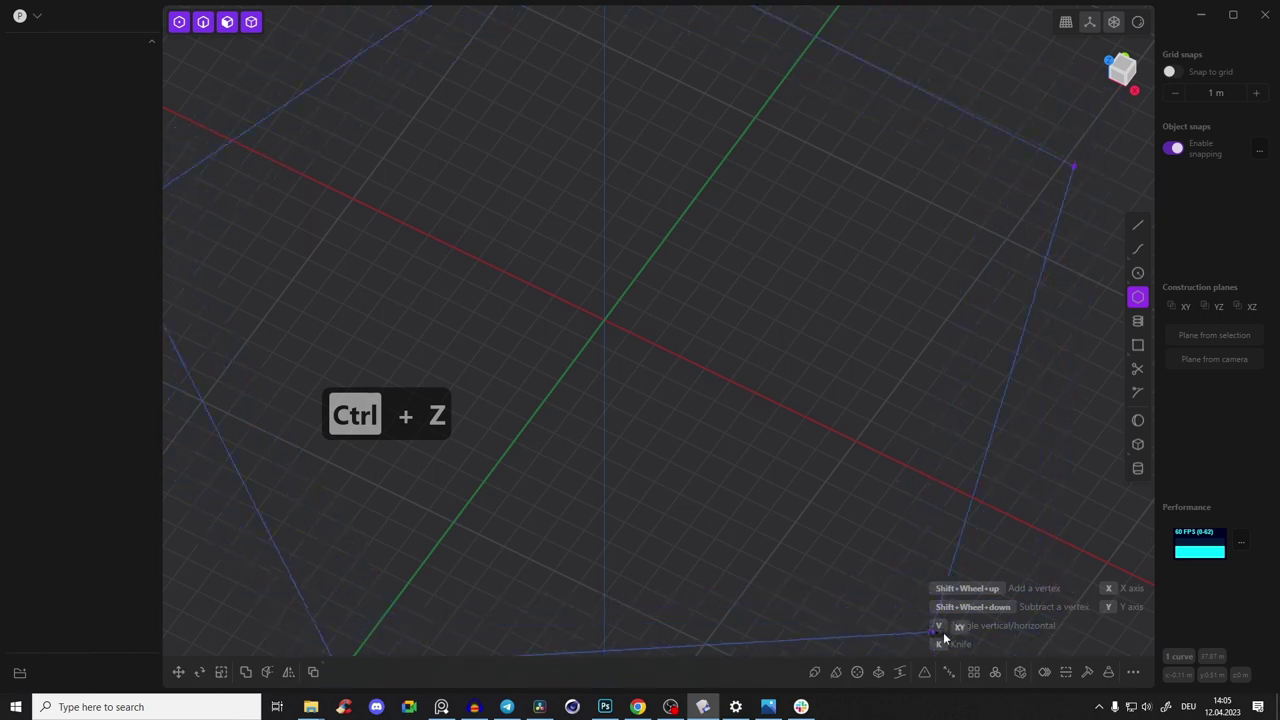
middle_drag(655, 336, 668, 302)
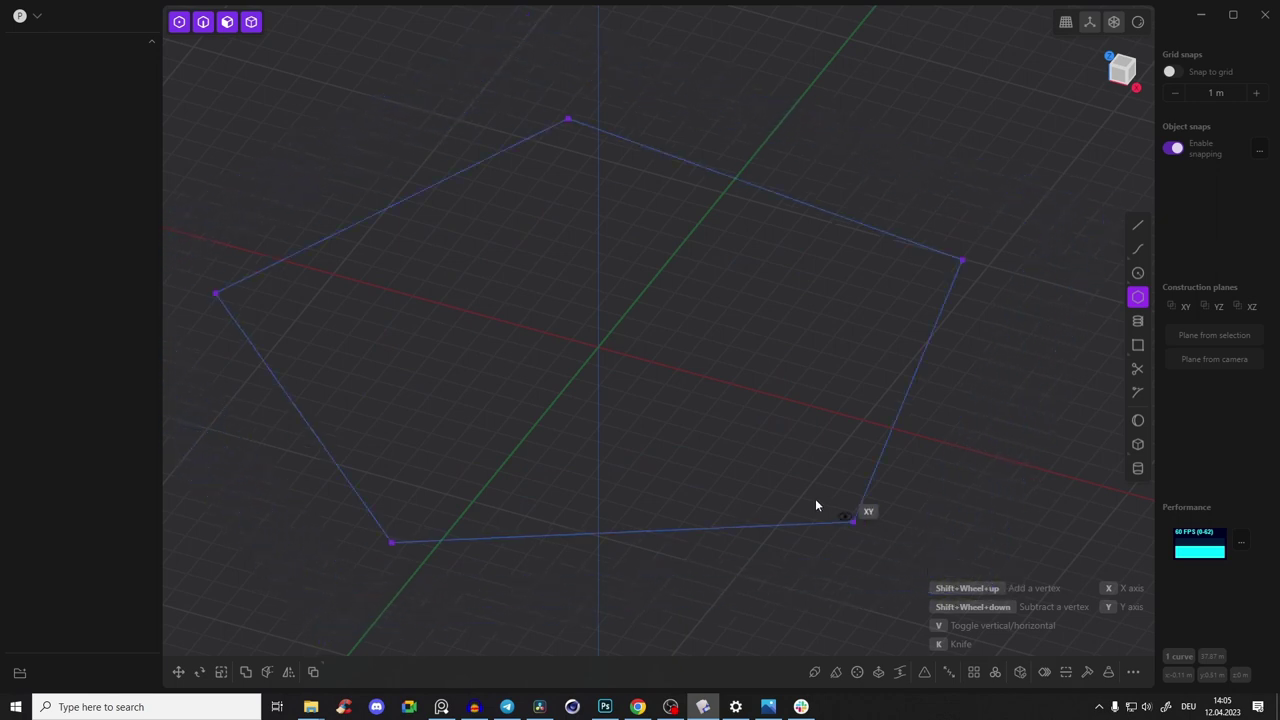
shift+scroll(680, 330, up, 10)
shift+scroll(740, 320, down, 10)
shift+scroll(735, 325, up, 2)
shift+scroll(732, 332, up, 11)
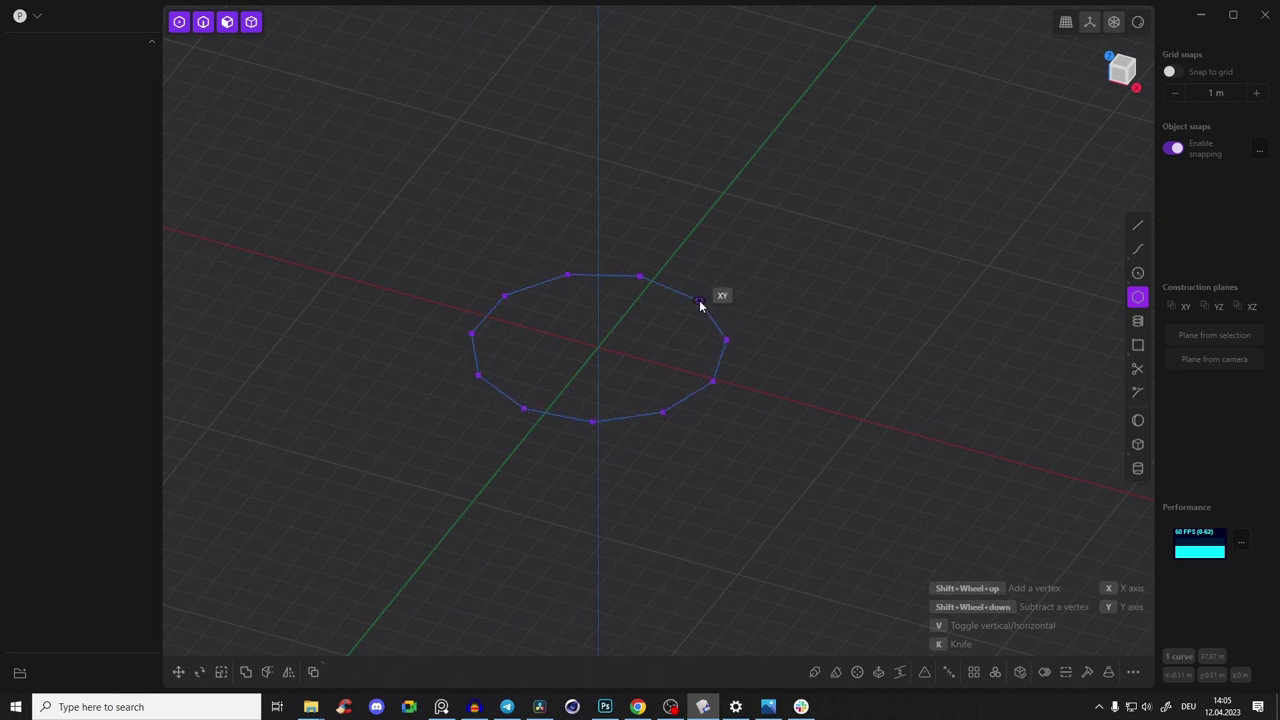
shift+scroll(735, 325, down, 10)
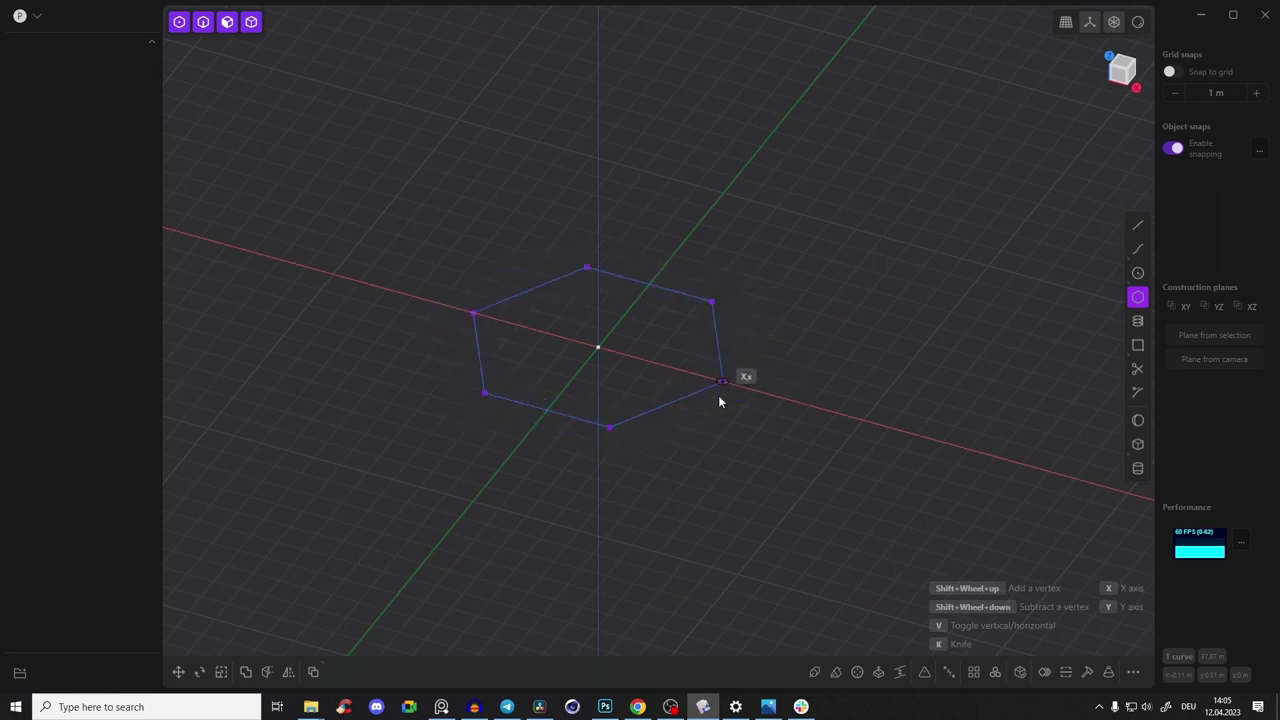
shift+scroll(731, 380, up, 2)
shift+scroll(731, 378, up, 8)
shift+scroll(720, 371, down, 12)
shift+scroll(708, 372, up, 4)
shift+scroll(708, 372, up, 4)
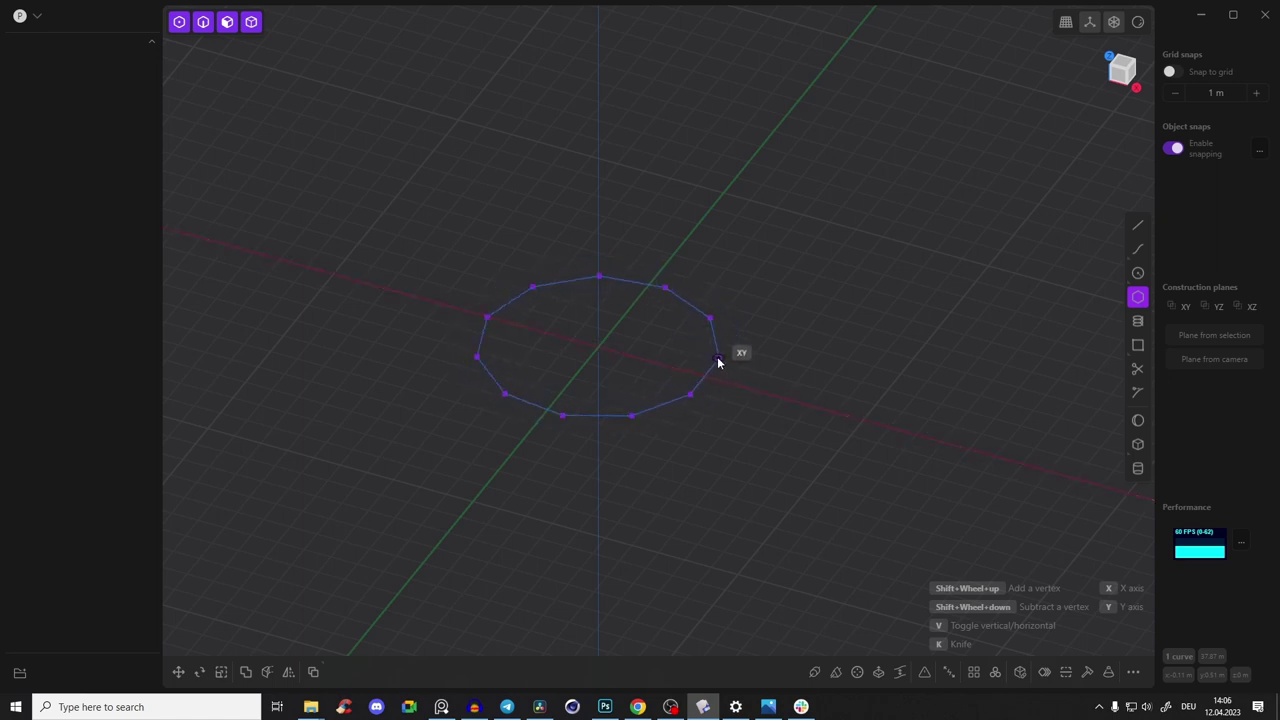
click(684, 334)
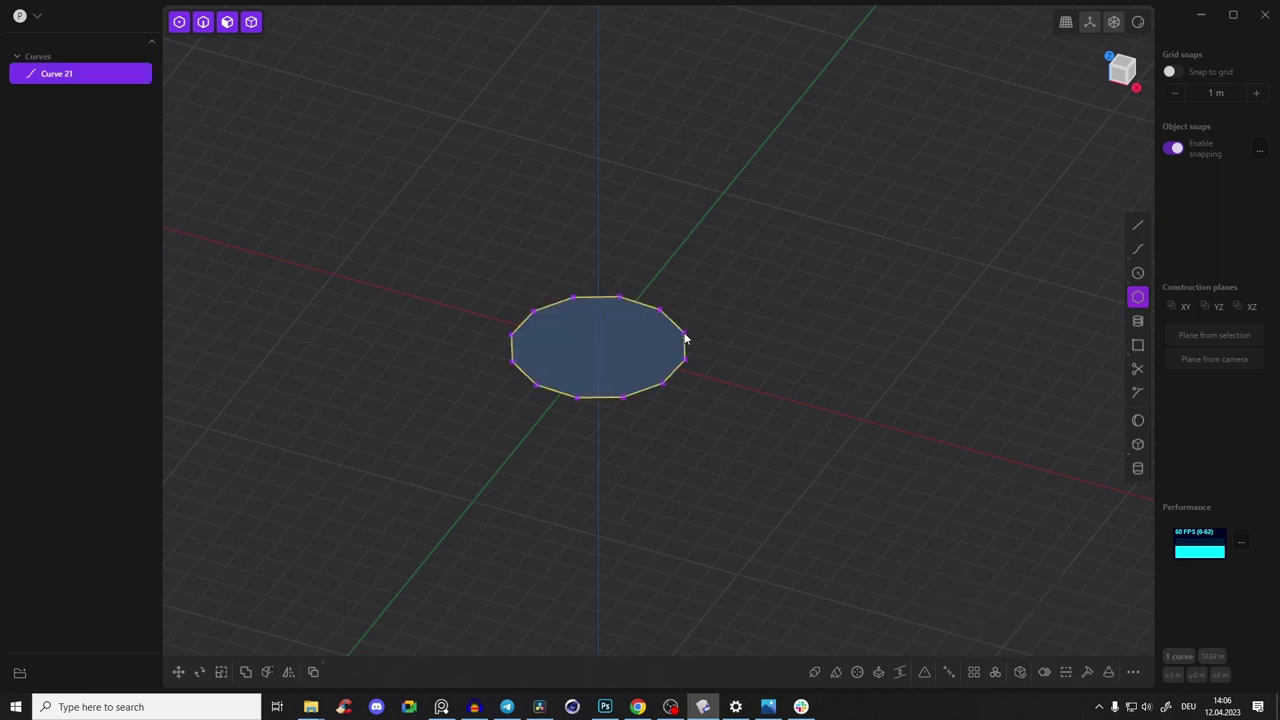
key(Delete)
middle_drag(714, 391, 606, 334)
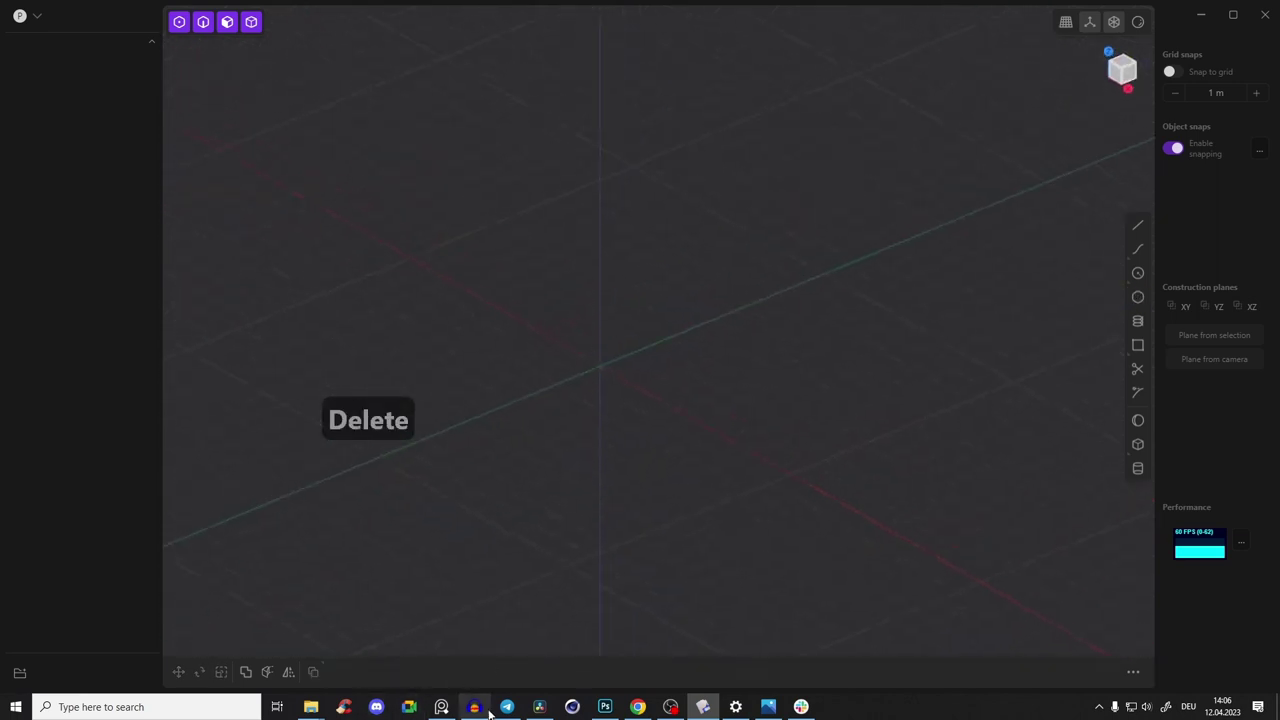
Switch to the reference viewer with the charger photos, and shrink and reposition its window so the modelling origin stays uncovered
click(447, 706)
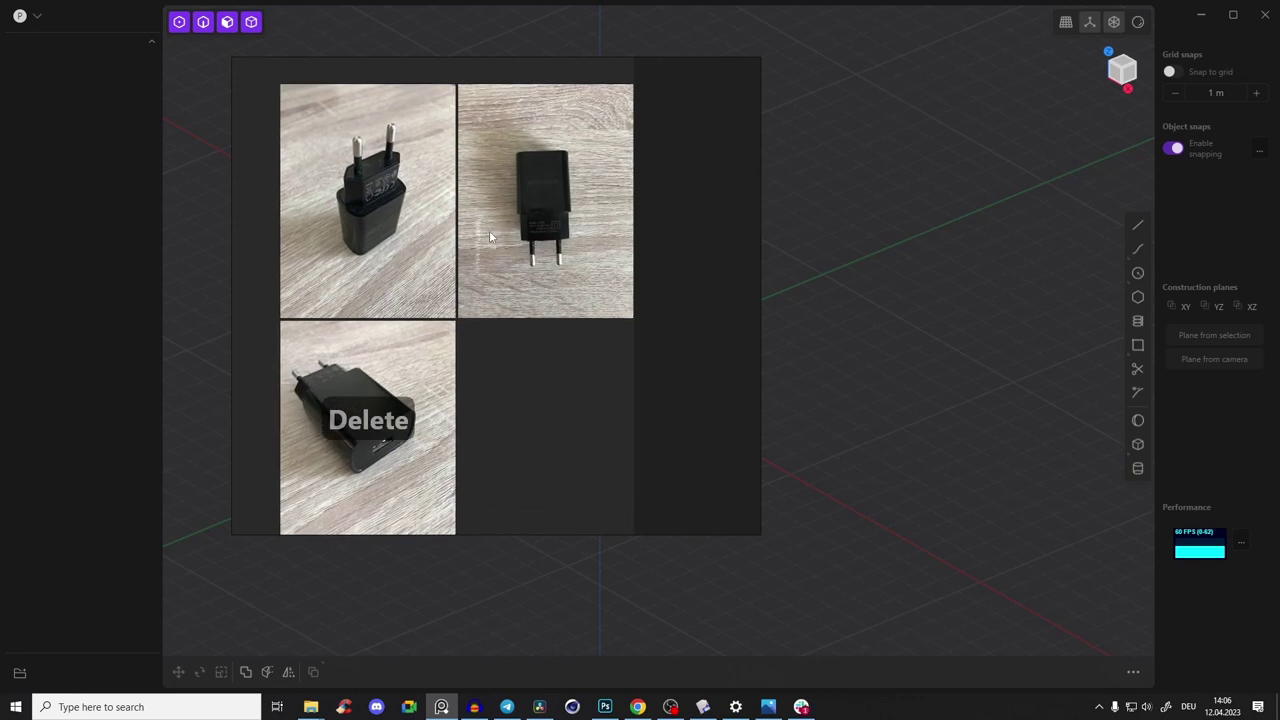
drag(755, 533, 666, 516)
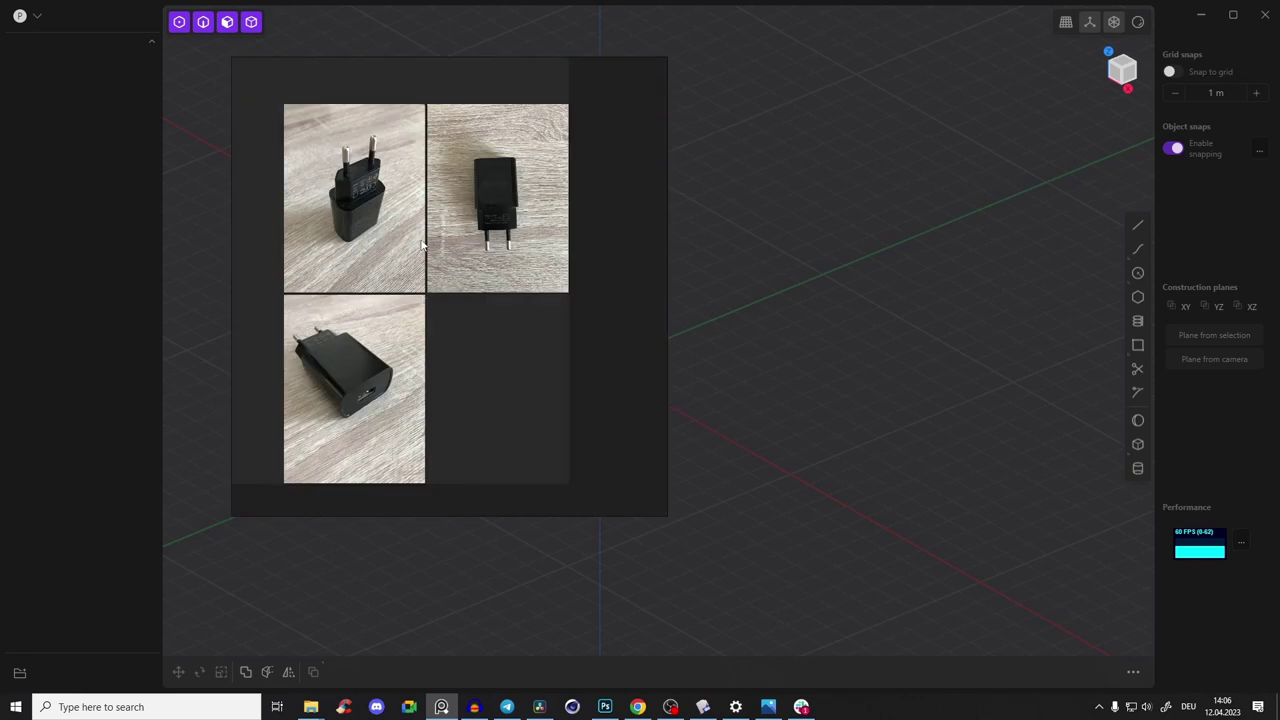
drag(594, 205, 542, 222)
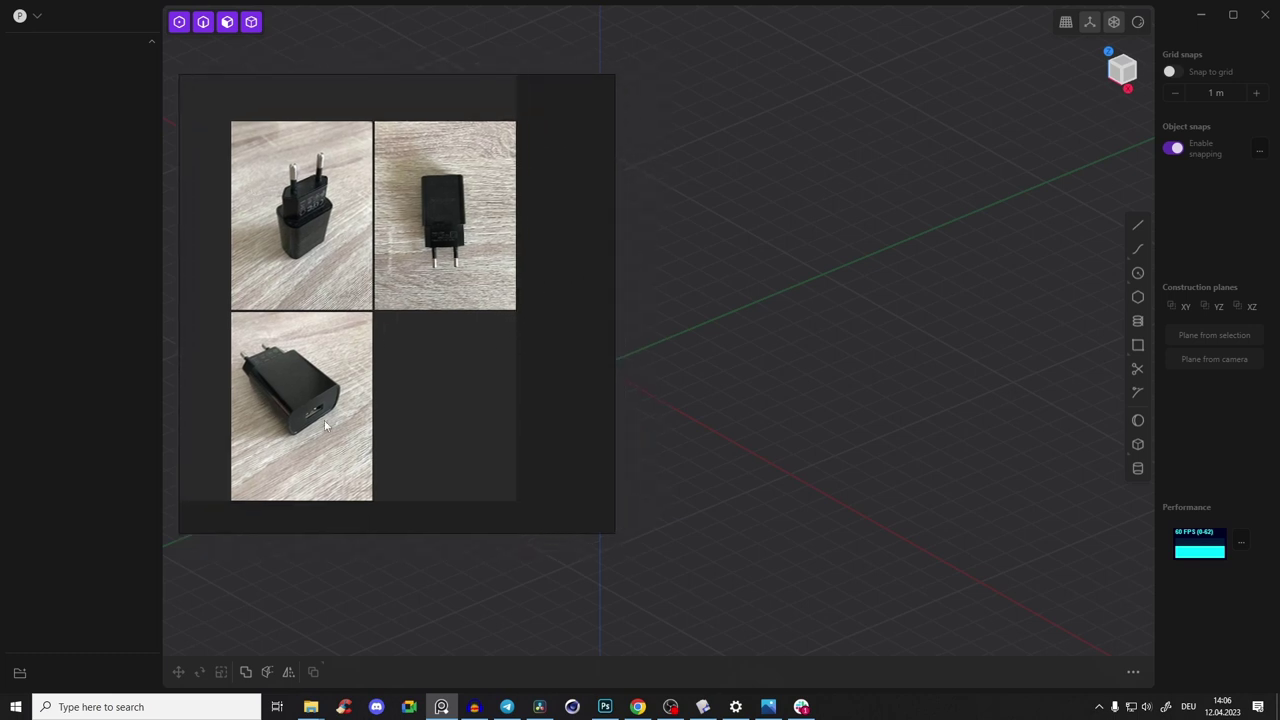
drag(473, 355, 468, 329)
drag(605, 508, 538, 441)
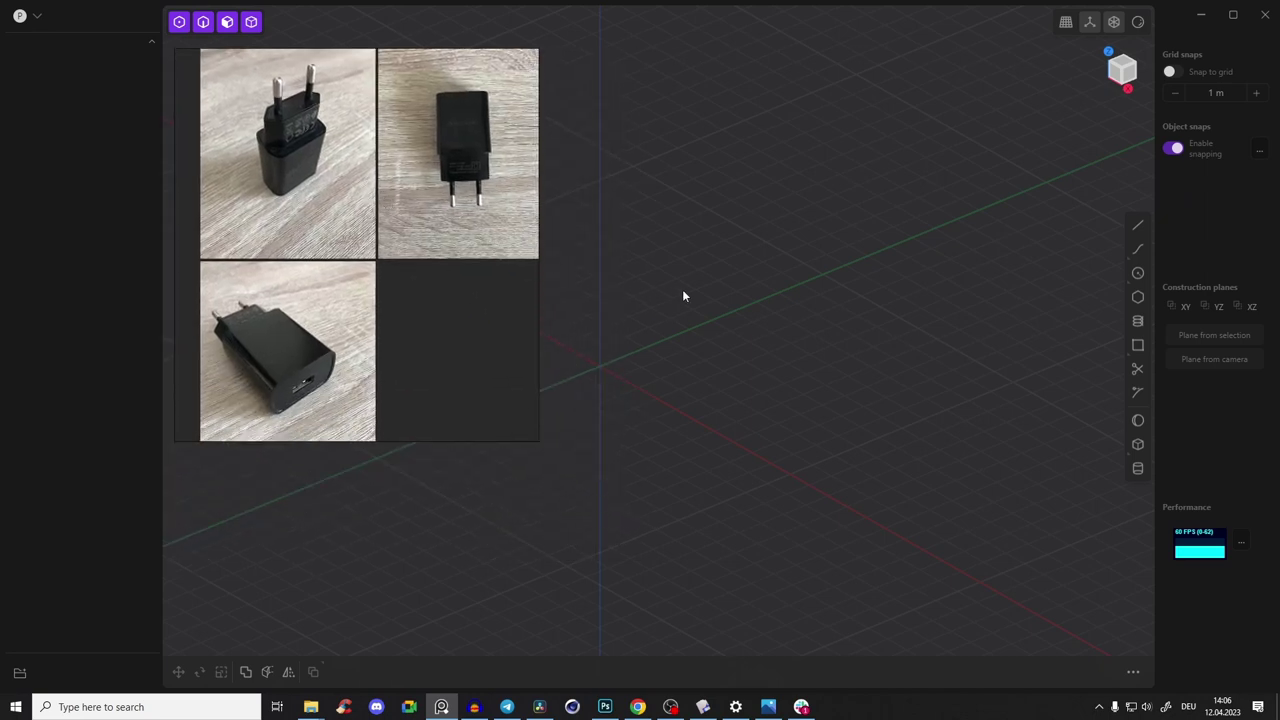
Enlarge the reference photo that shows the charger's USB port face
middle_drag(809, 329, 711, 366)
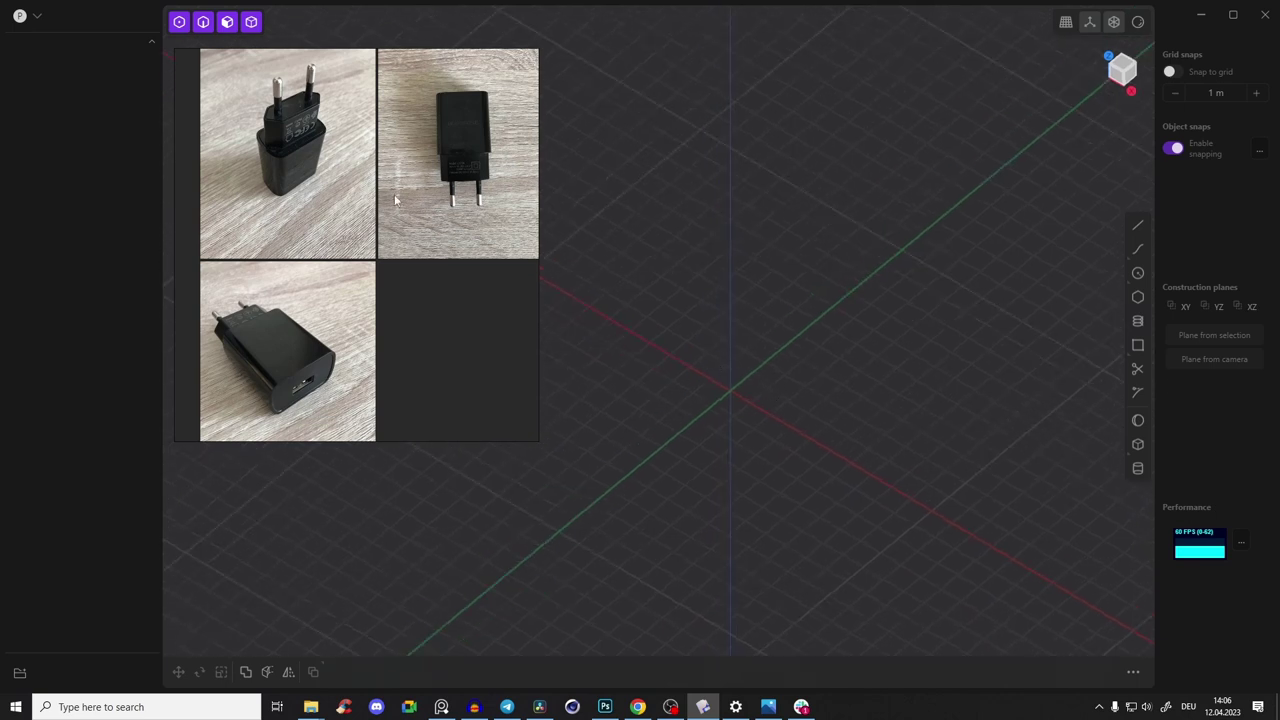
middle_drag(757, 357, 736, 321)
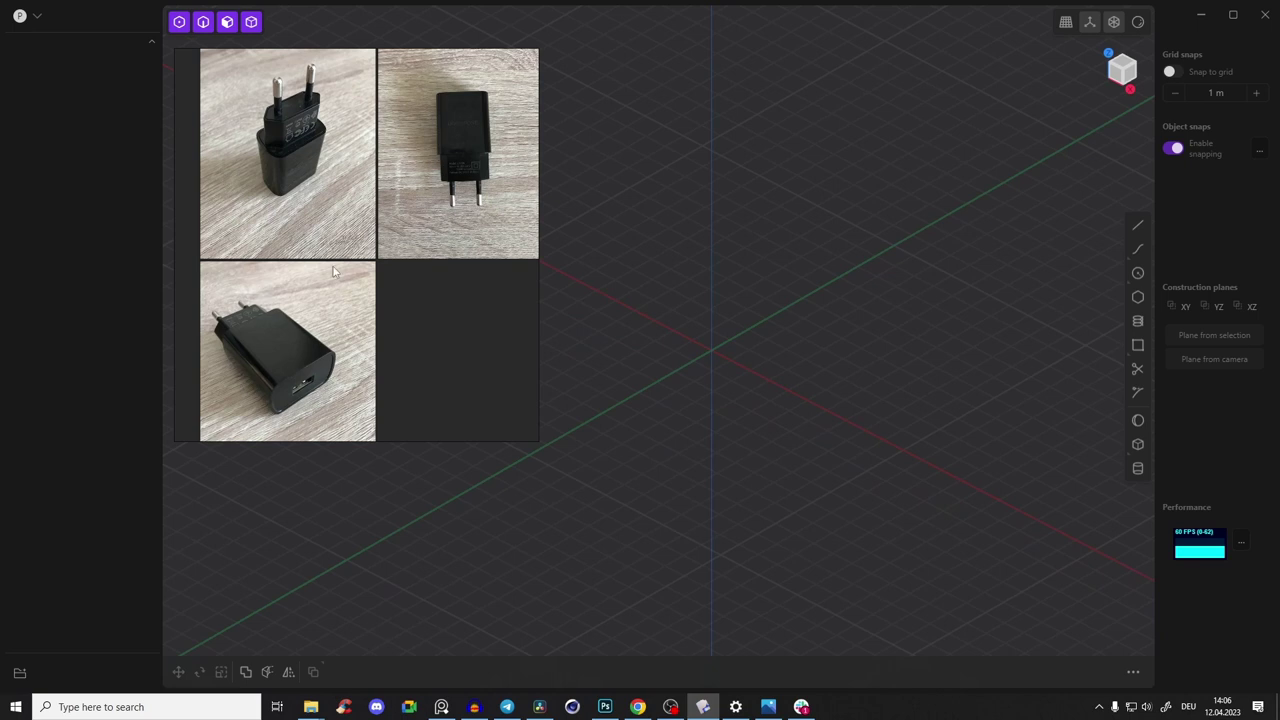
scroll(307, 390, up, 3)
scroll(362, 303, up, 1)
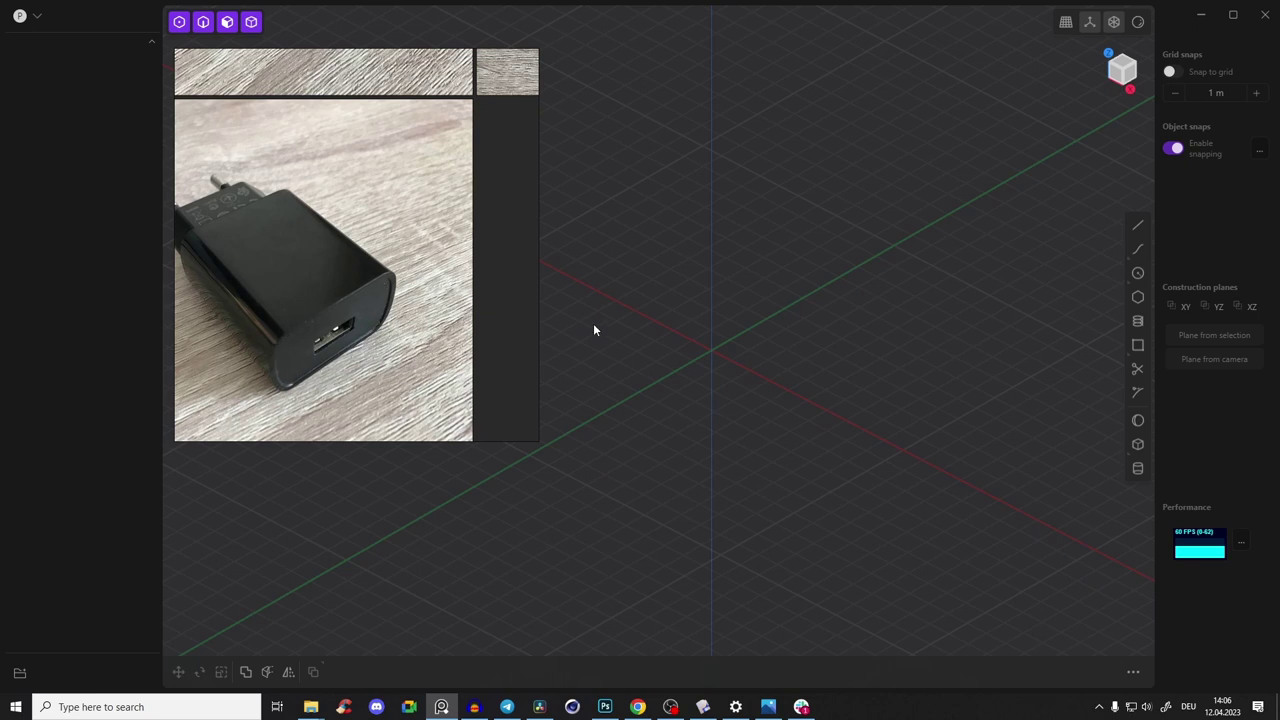
Set the modelling viewport to the Top view and move the reference window farther away from the origin
middle_drag(787, 263, 531, 543)
middle_drag(866, 223, 1168, 97)
middle_drag(1011, 137, 705, 392)
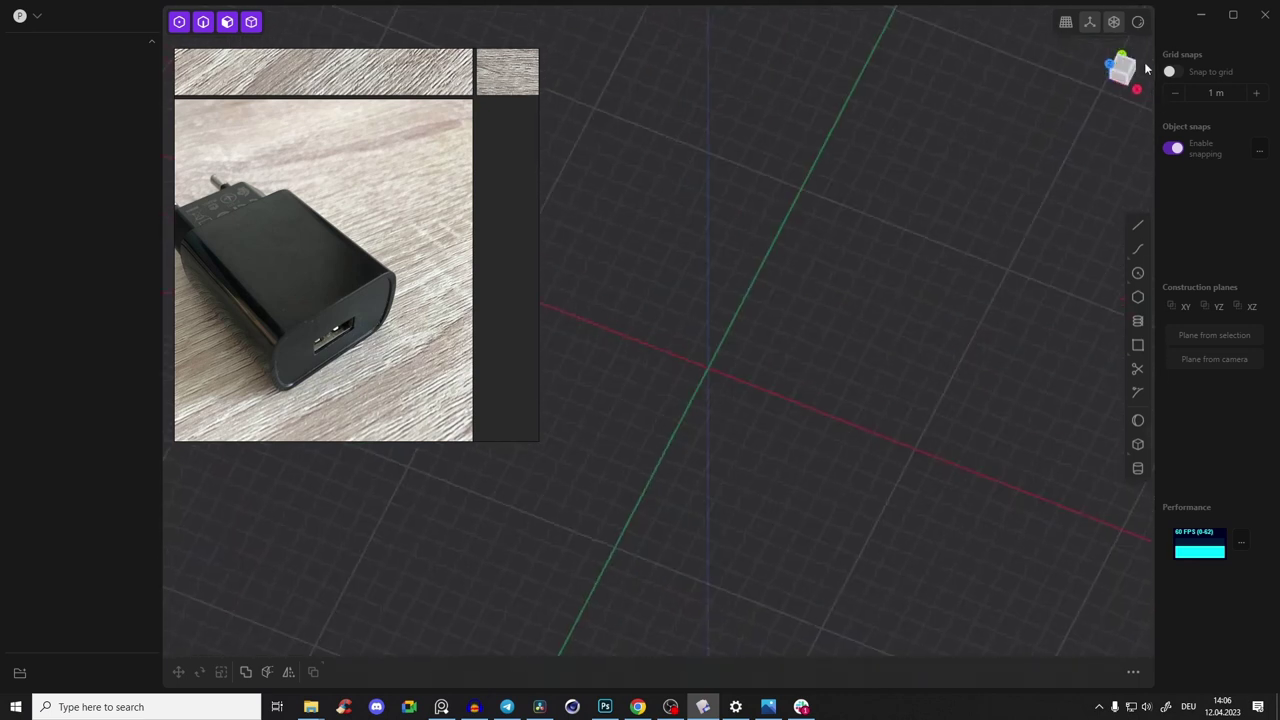
click(1125, 68)
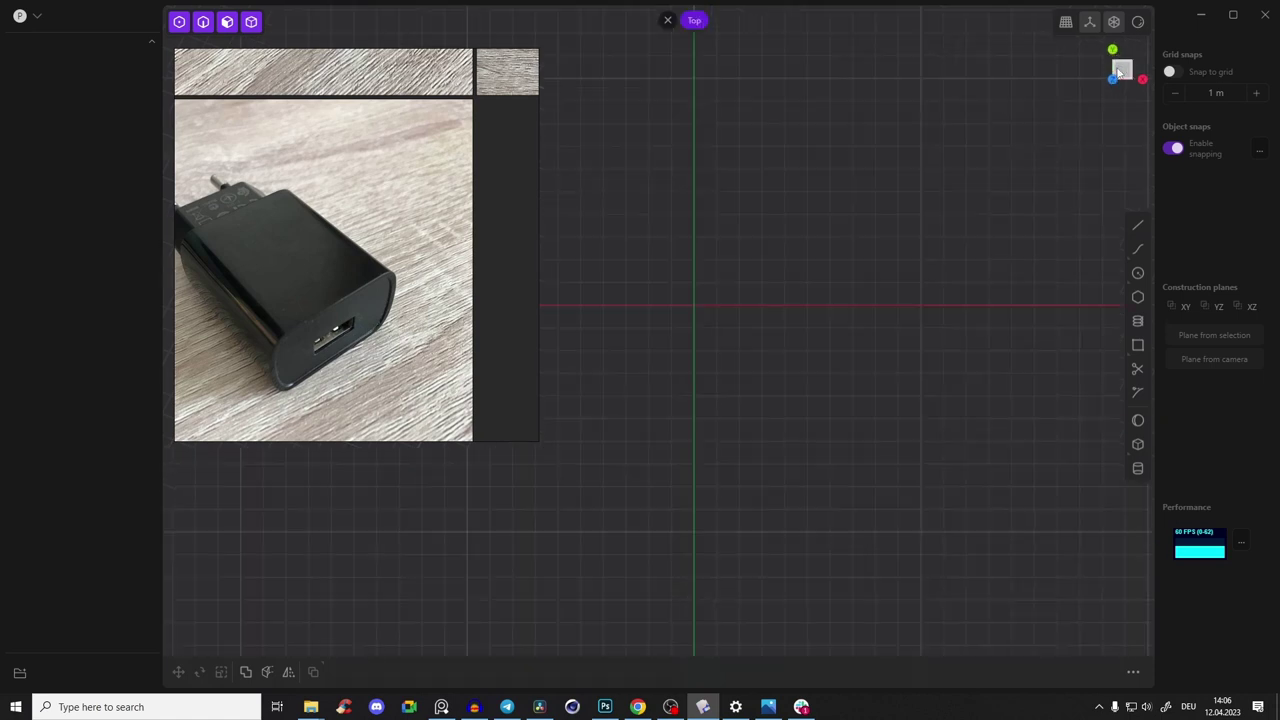
right_drag(397, 237, 303, 338)
shift+middle_drag(787, 243, 778, 275)
Draw a centre rectangle about 6.2 m wide and 10.9 m long on the XY plane, centred on the origin
click(1137, 345)
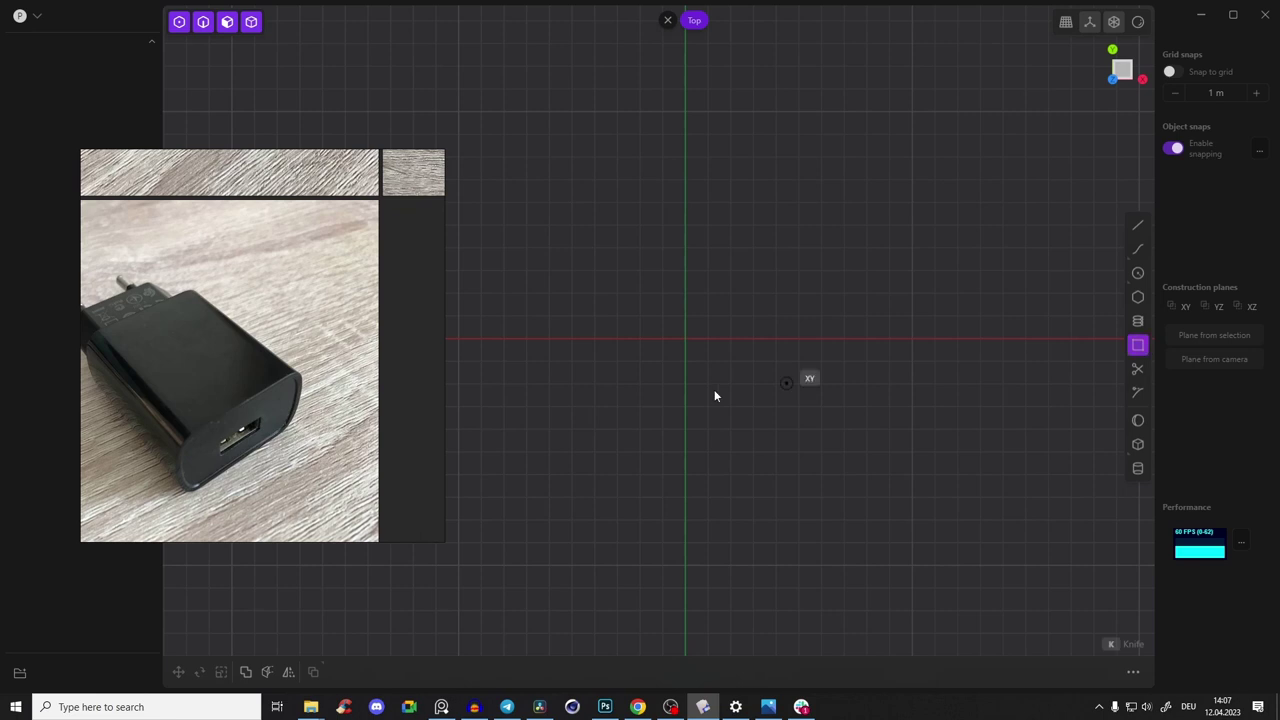
click(682, 340)
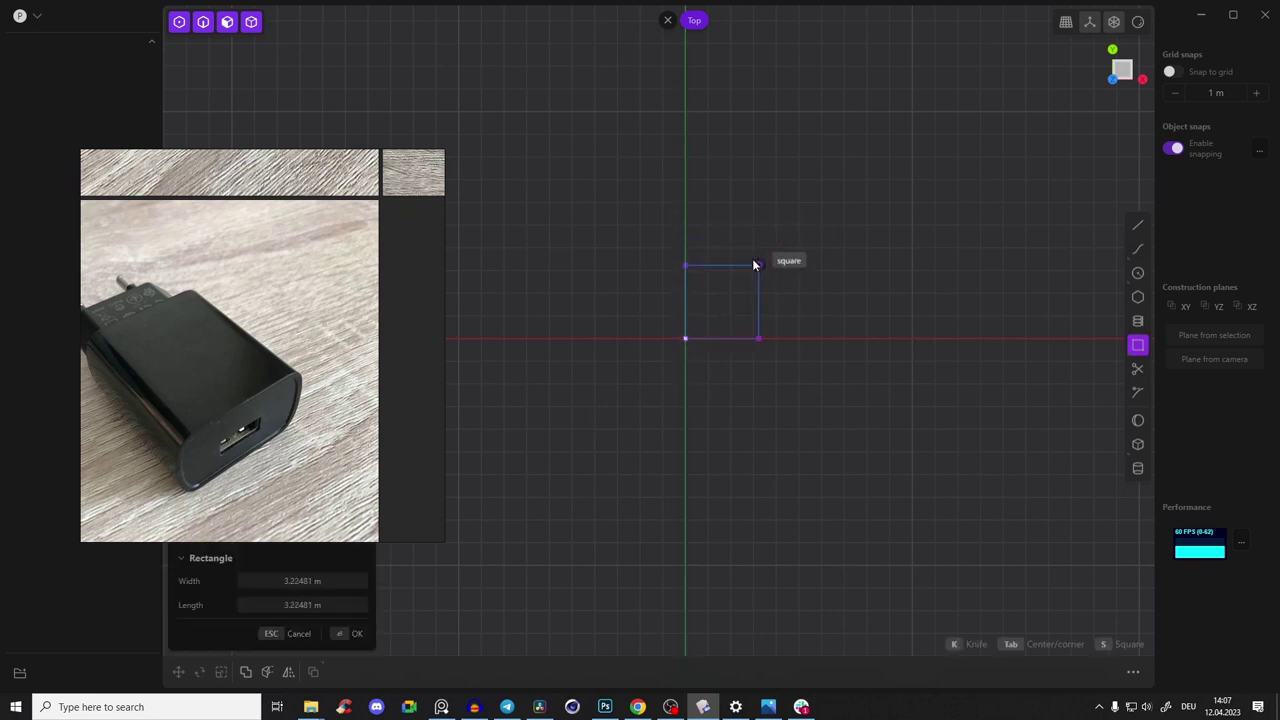
key(Tab)
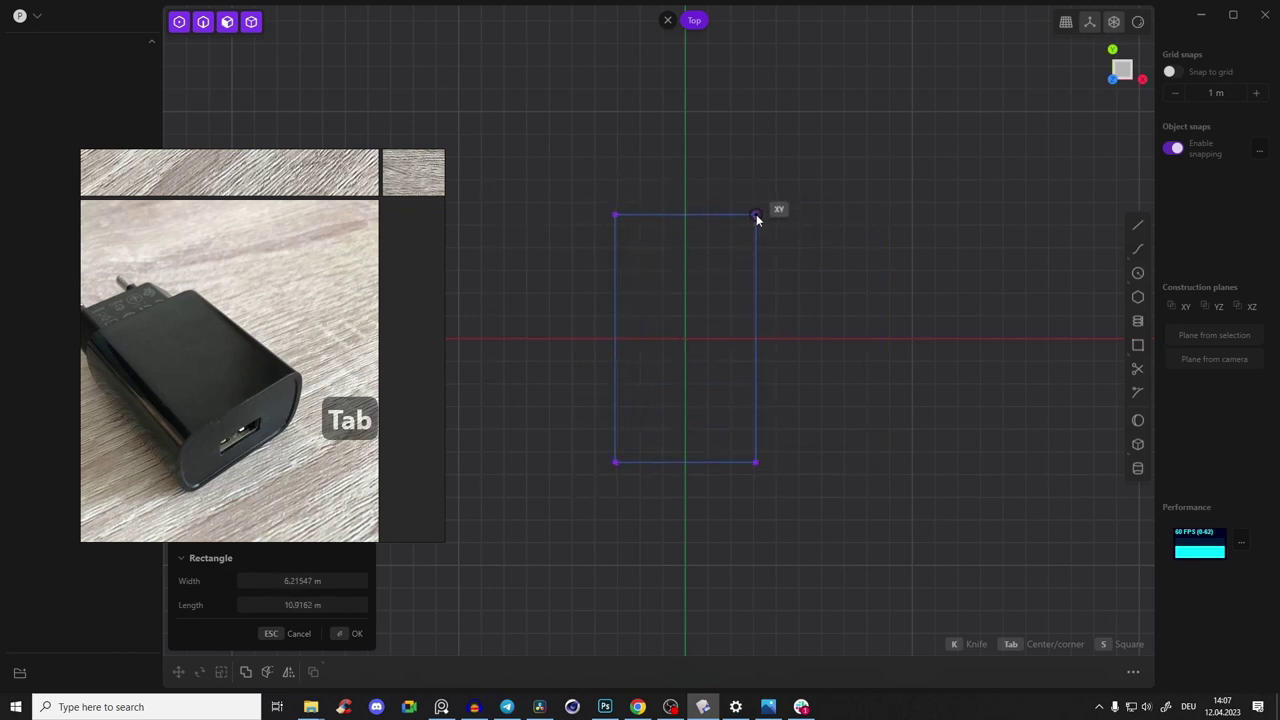
click(757, 218)
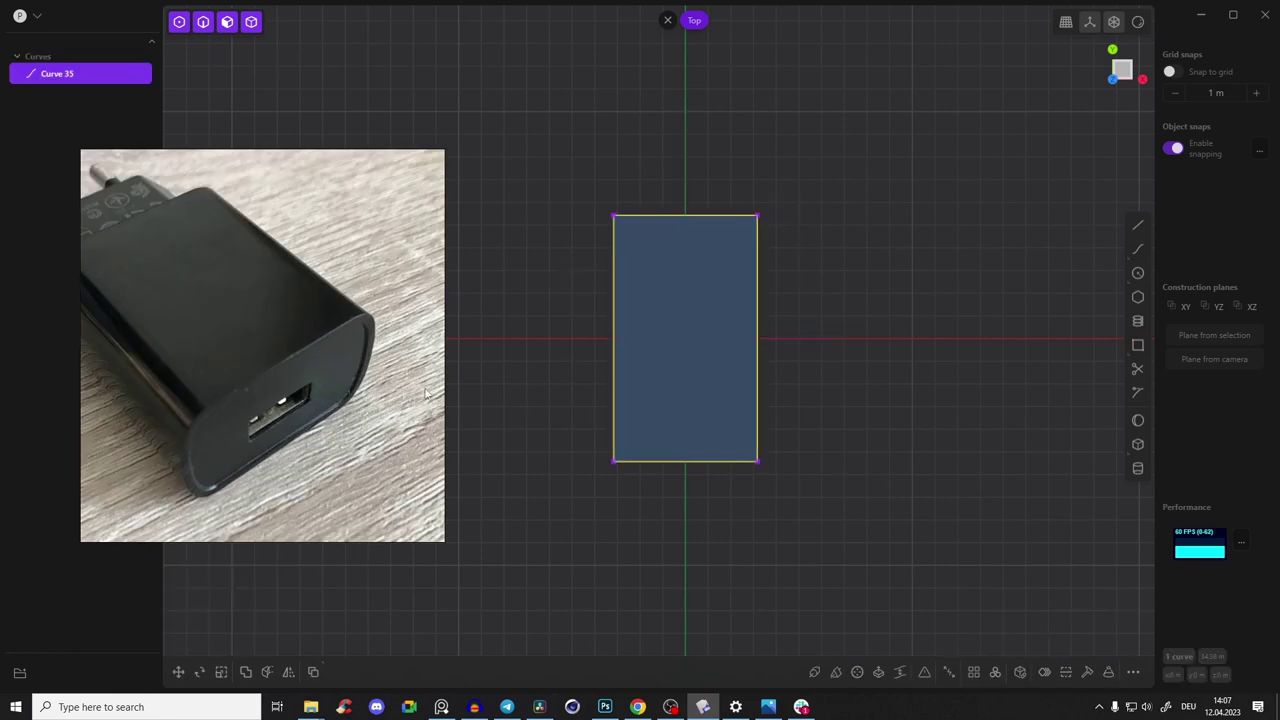
Try filleting all four corners of the rectangle together and undo the fillet
key(b)
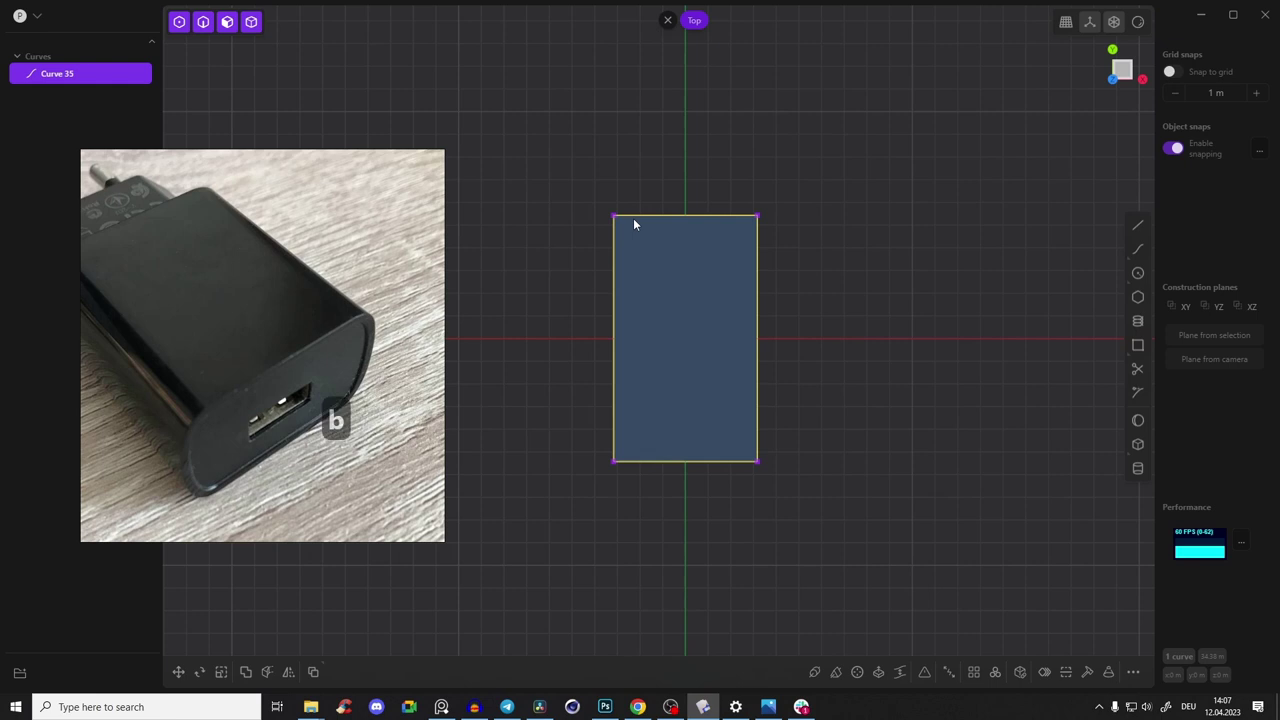
drag(746, 223, 853, 242)
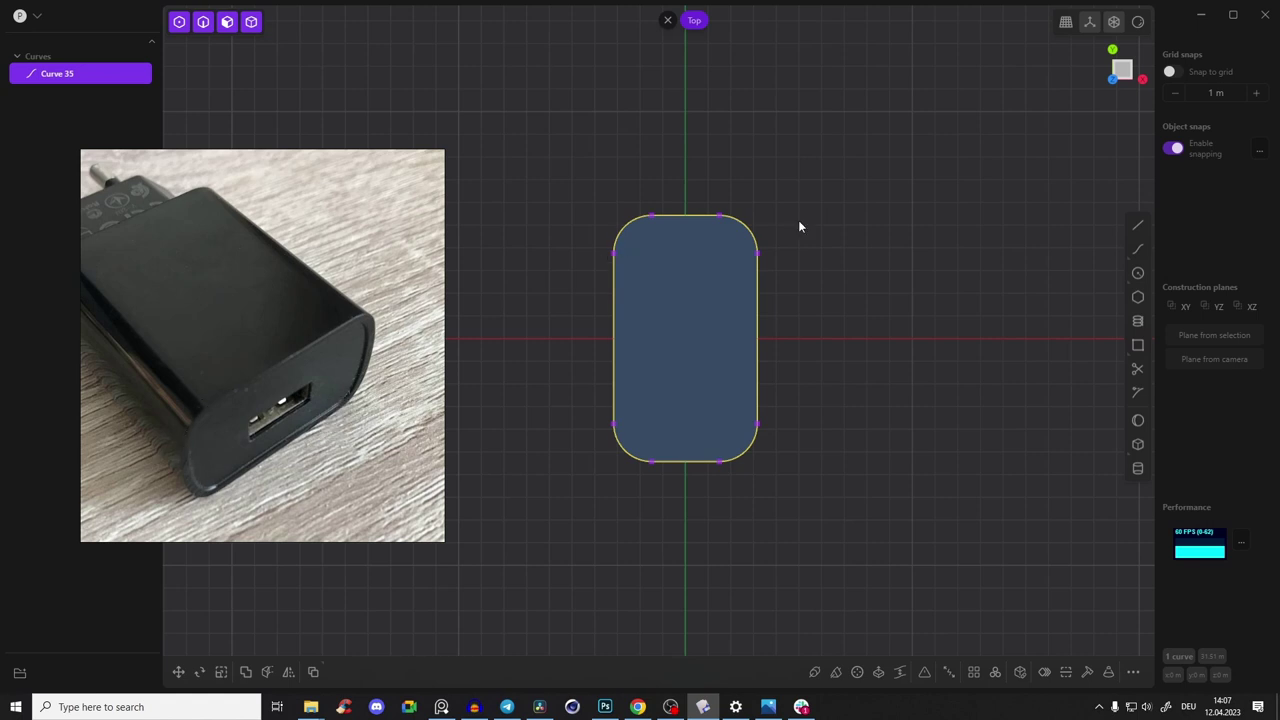
key(ctrl+z)
Unjoin the centred rectangle into four separate side curves
click(810, 280)
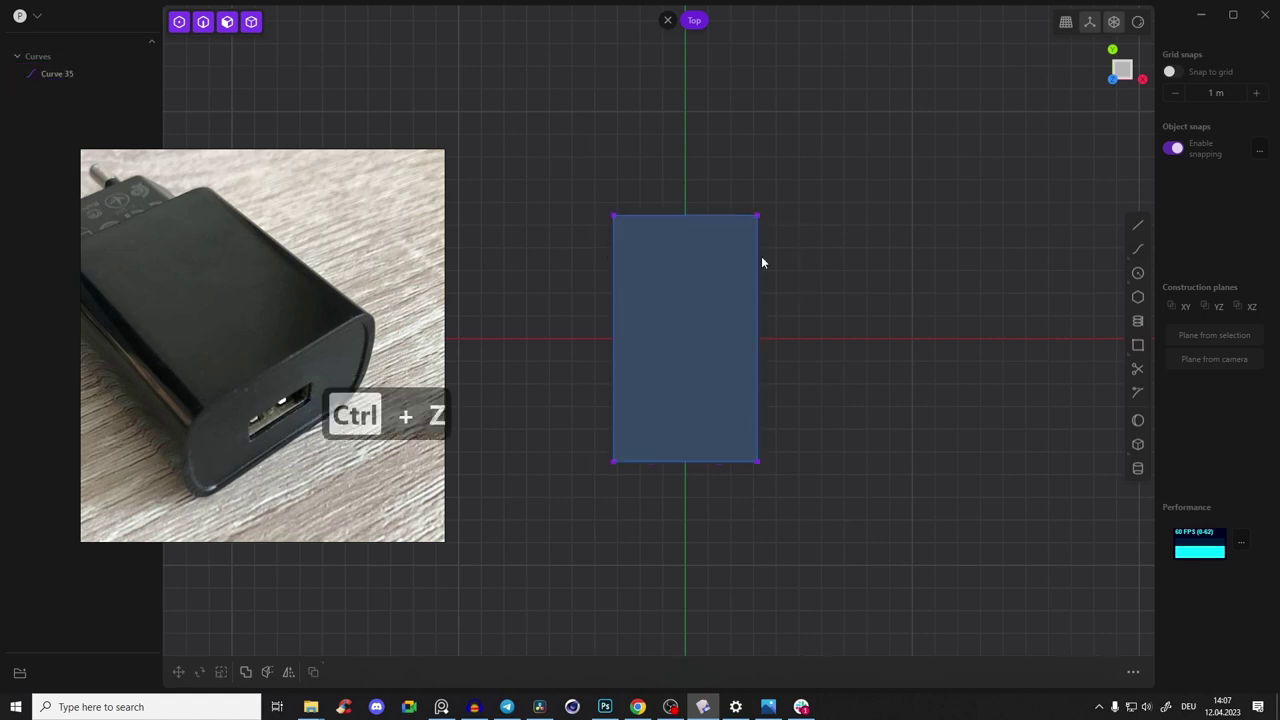
click(689, 216)
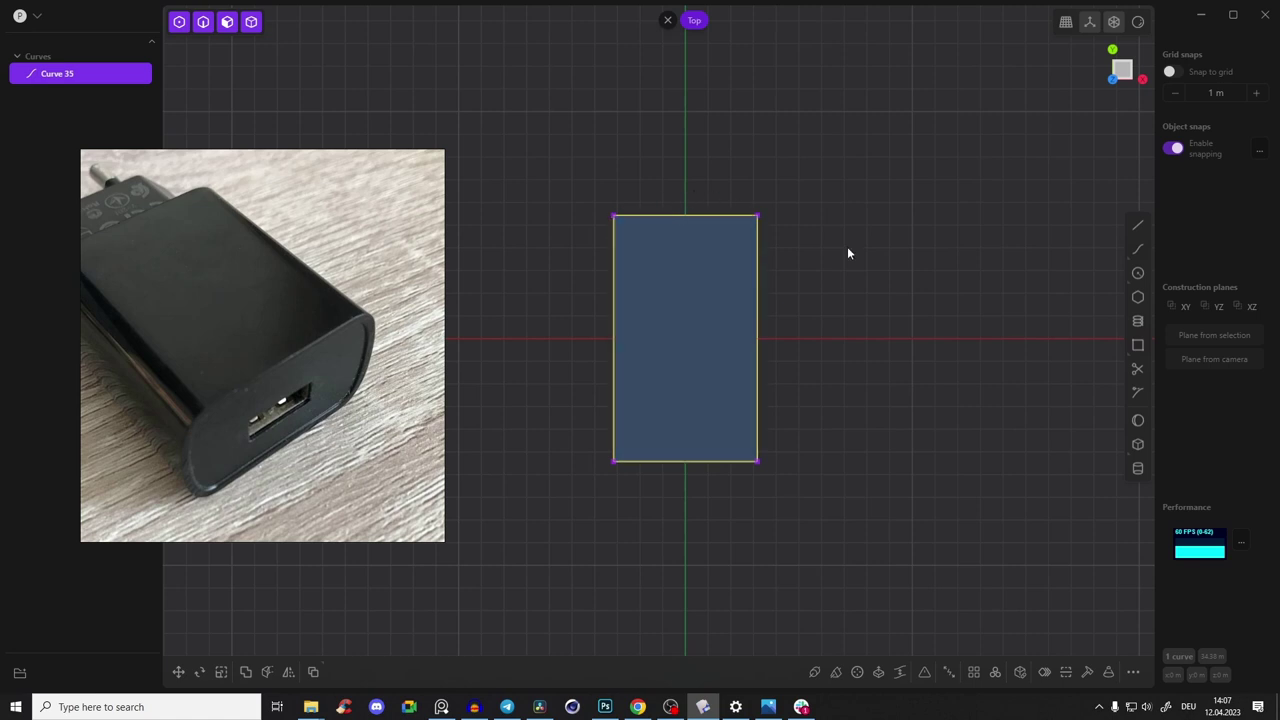
click(837, 351)
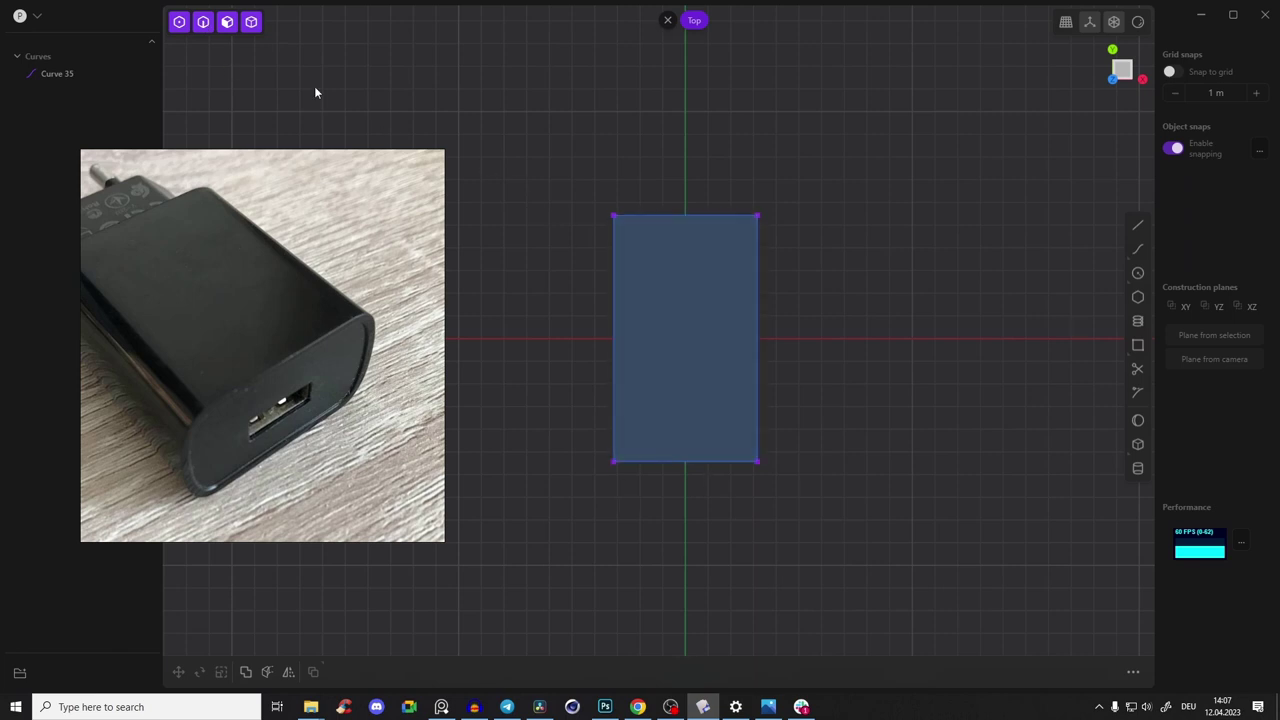
click(676, 219)
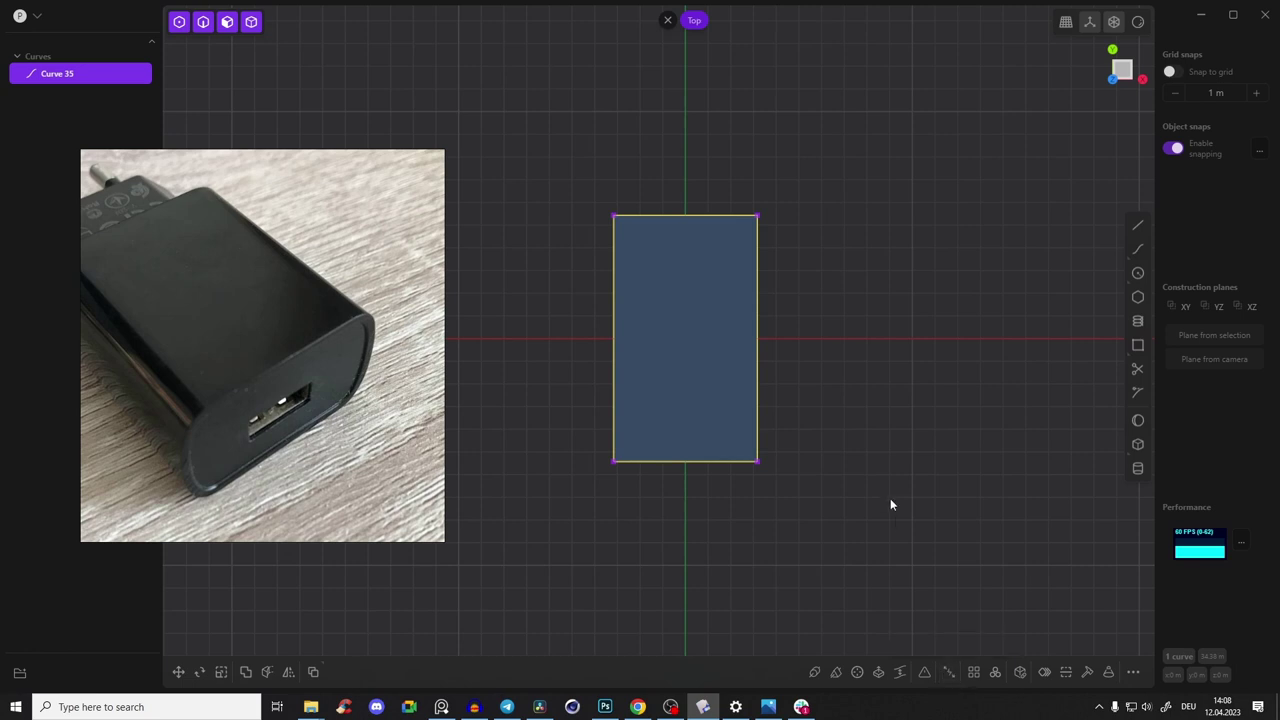
key(alt+j)
click(743, 164)
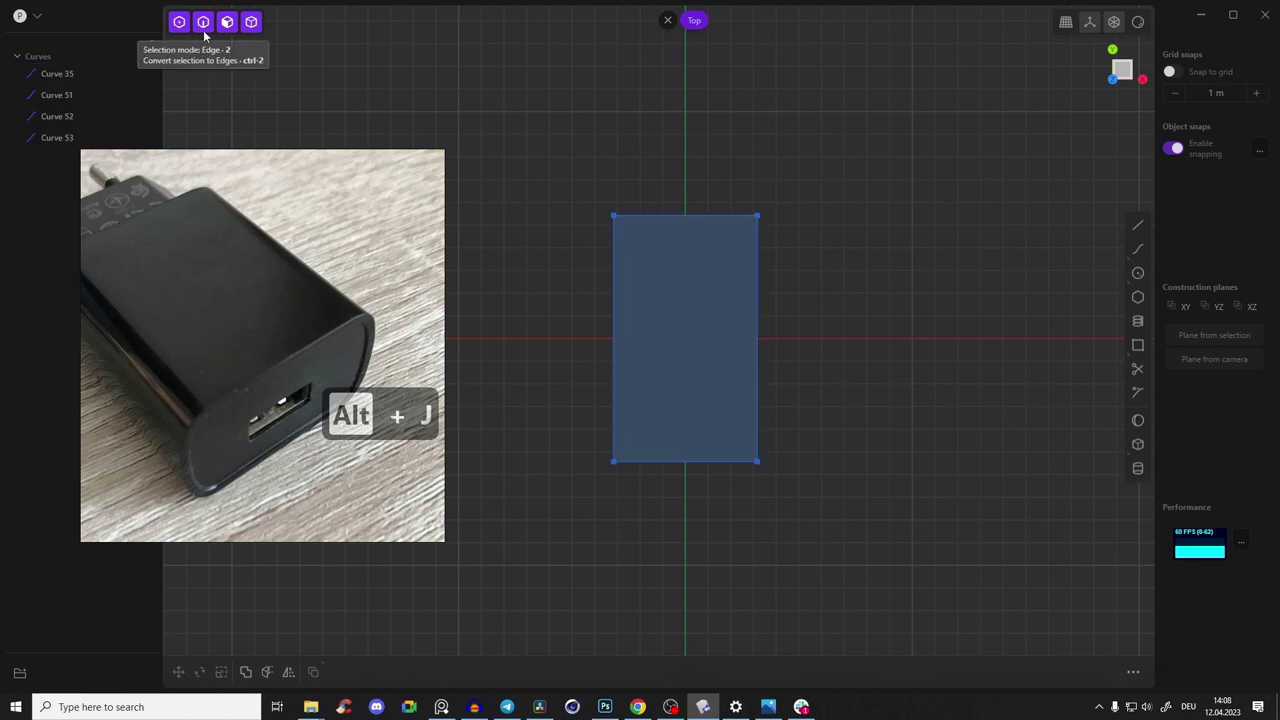
Select the rectangle's sides one by one, and both short sides together, to check that they are separate curves
click(674, 215)
click(613, 290)
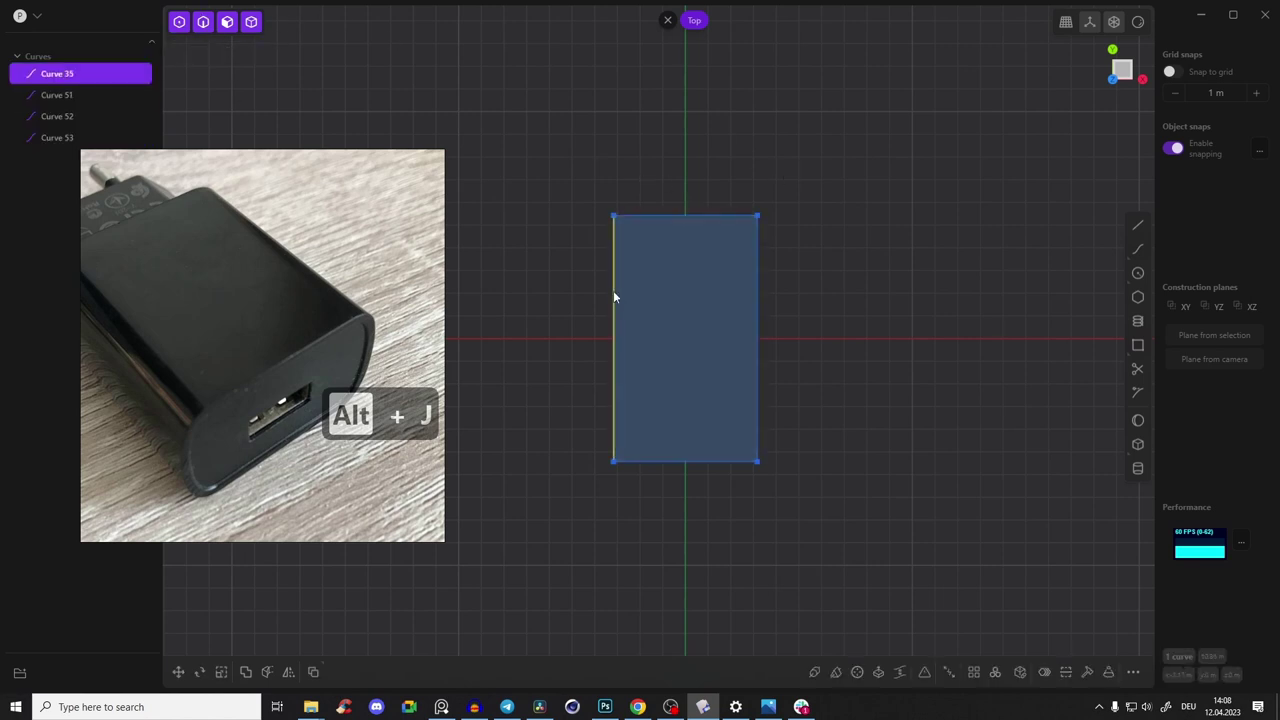
click(758, 297)
click(716, 462)
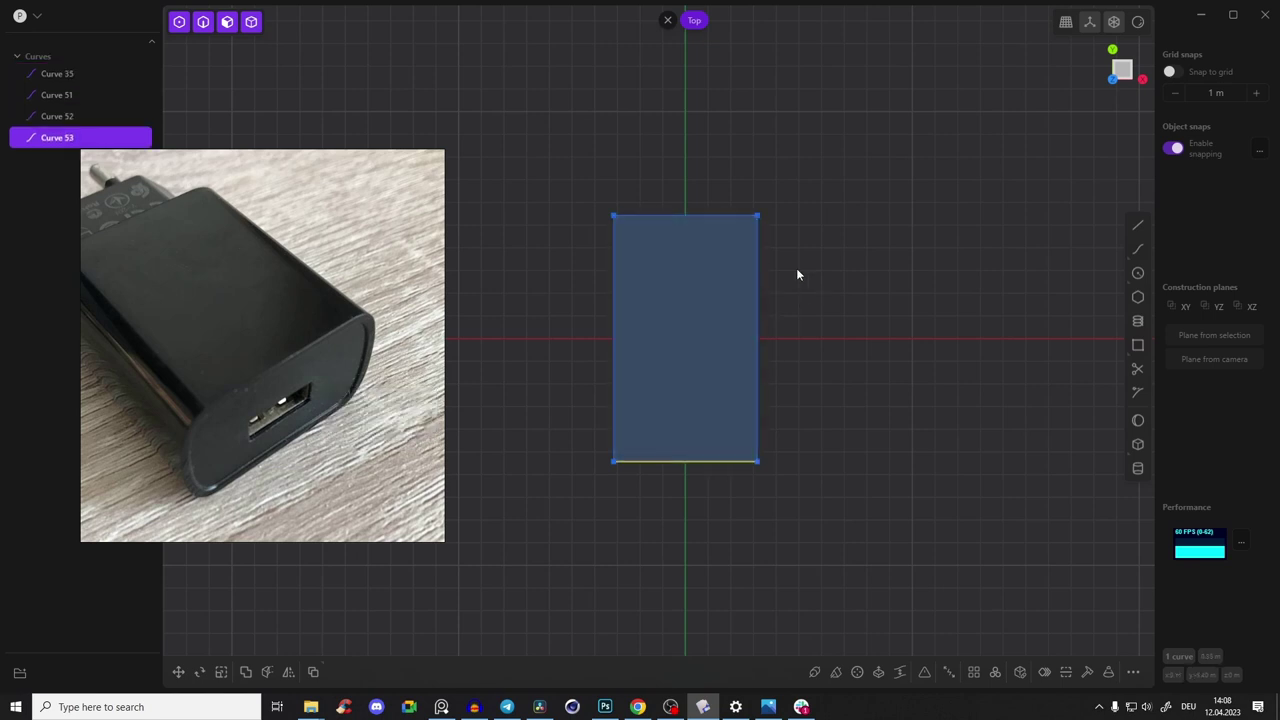
shift+click(693, 214)
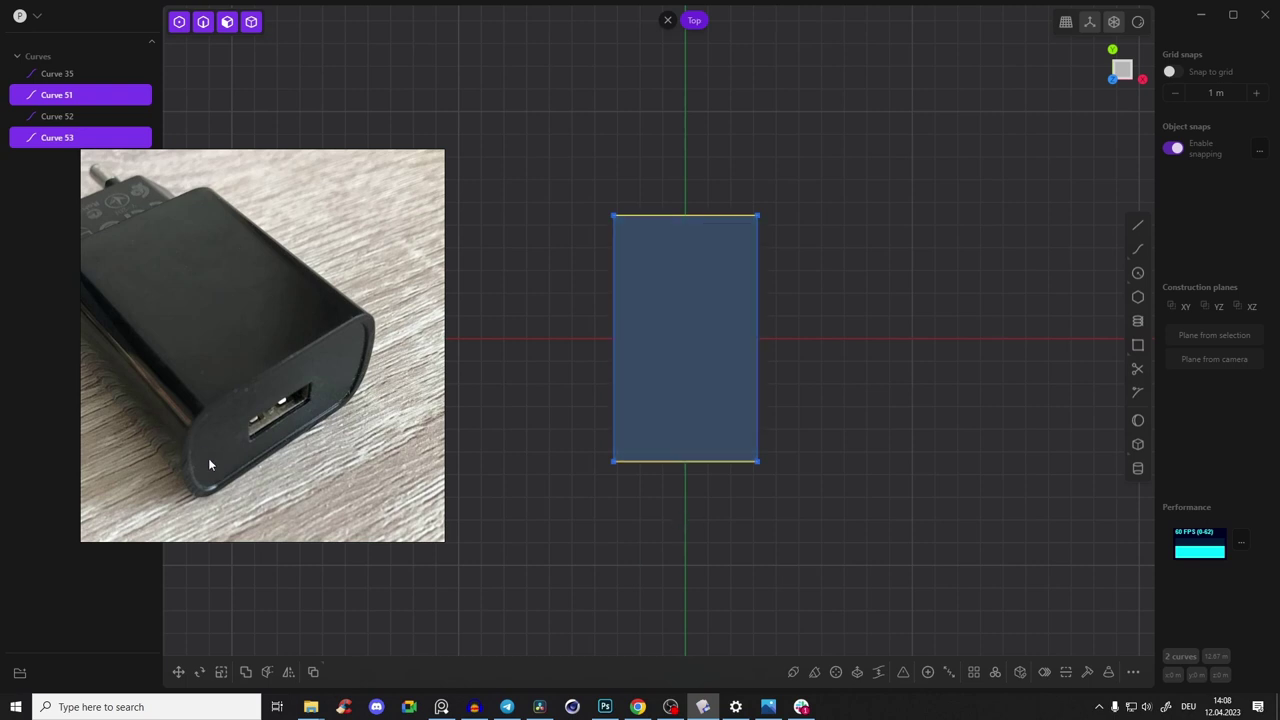
scroll(682, 226, up, 3)
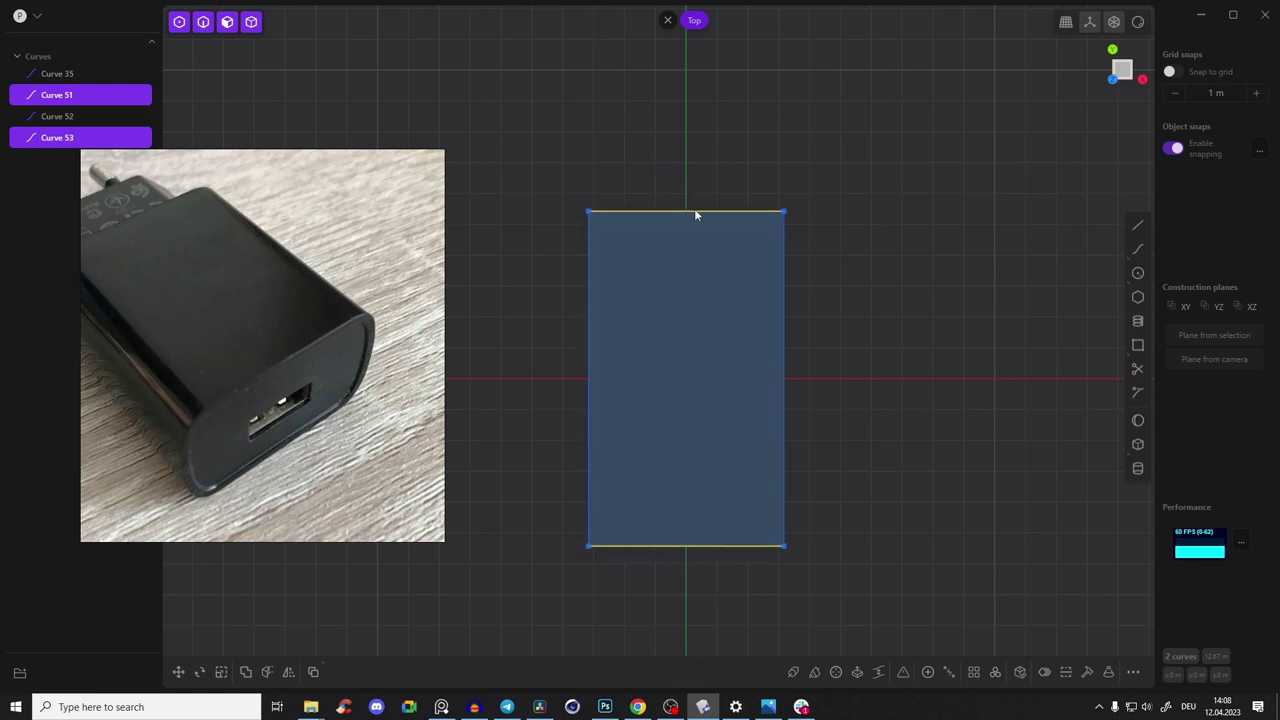
Try moving the rectangle's upper-left corner point inward and up, and undo the move
click(647, 262)
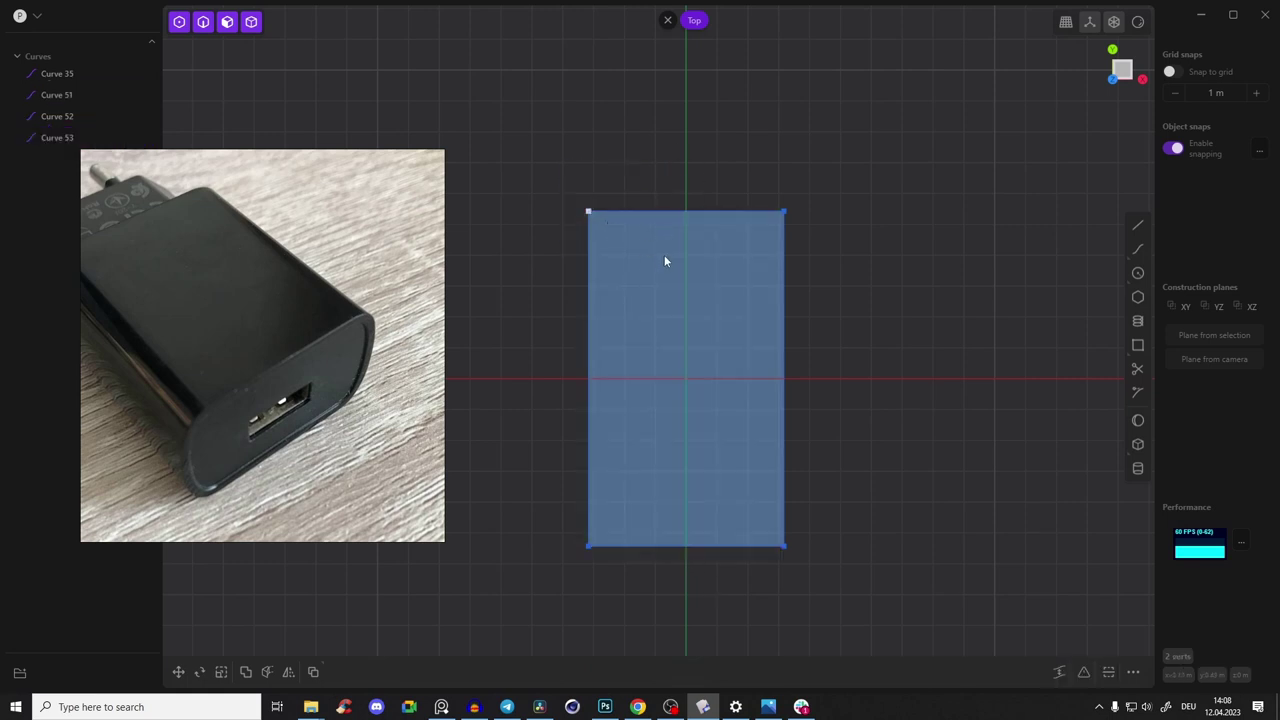
drag(508, 134, 684, 327)
key(g)
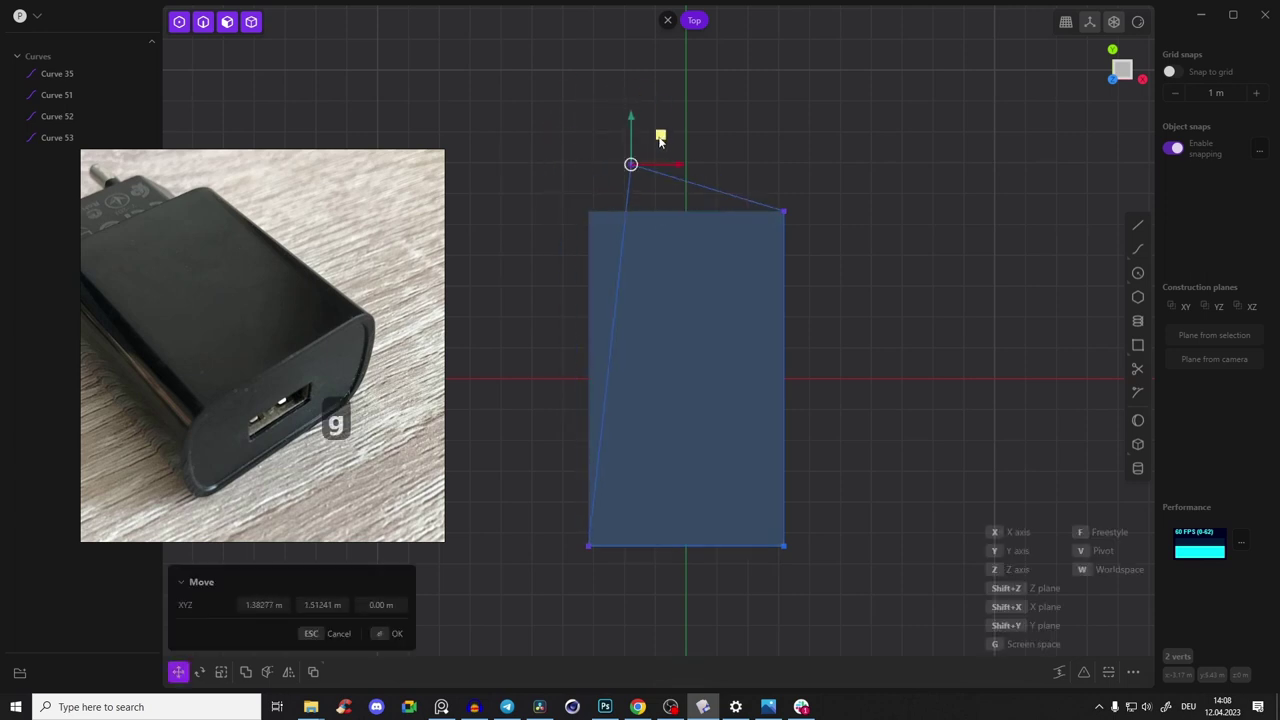
click(660, 140)
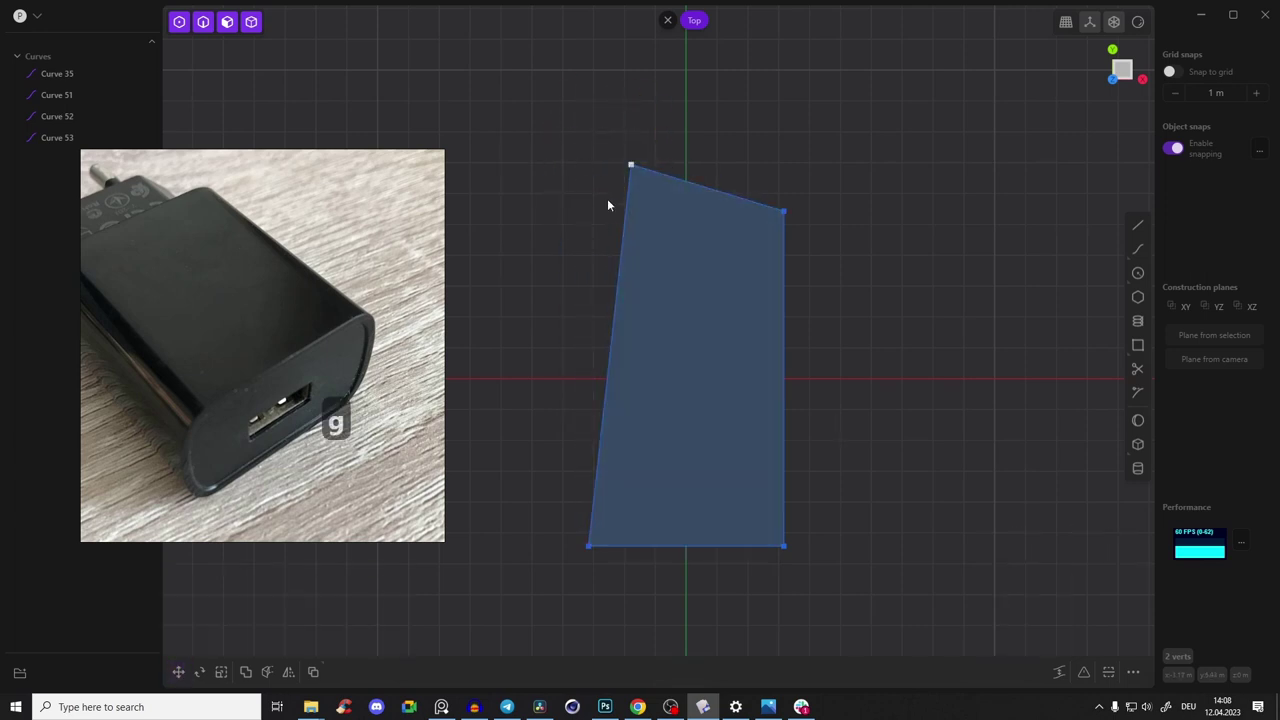
key(ctrl+z)
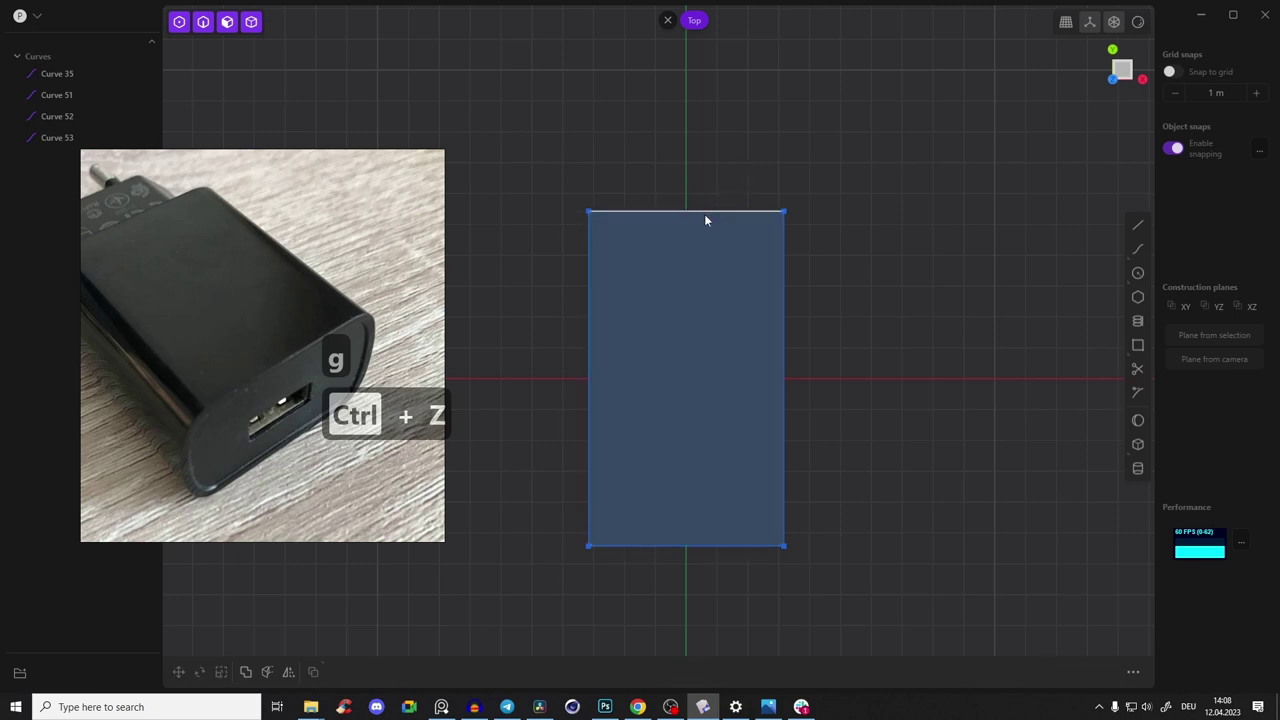
Subdivide both short sides of the rectangle to add a midpoint to each
click(701, 212)
click(690, 546)
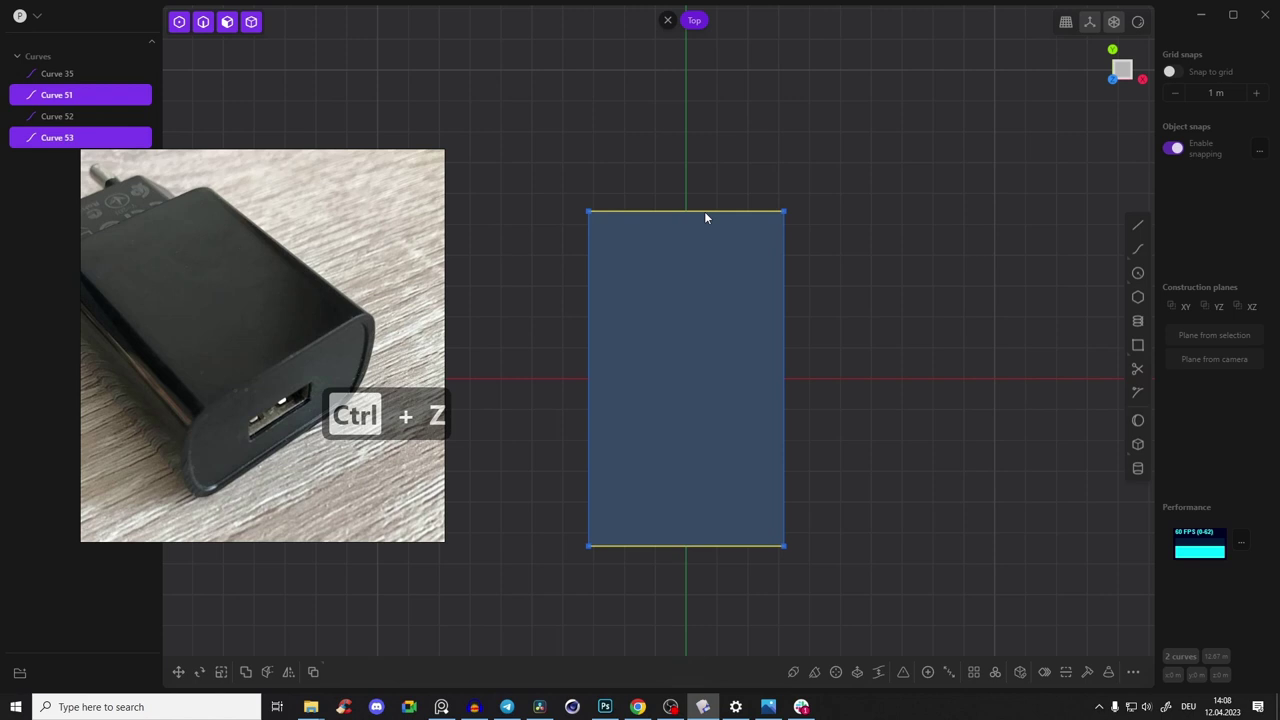
click(1067, 673)
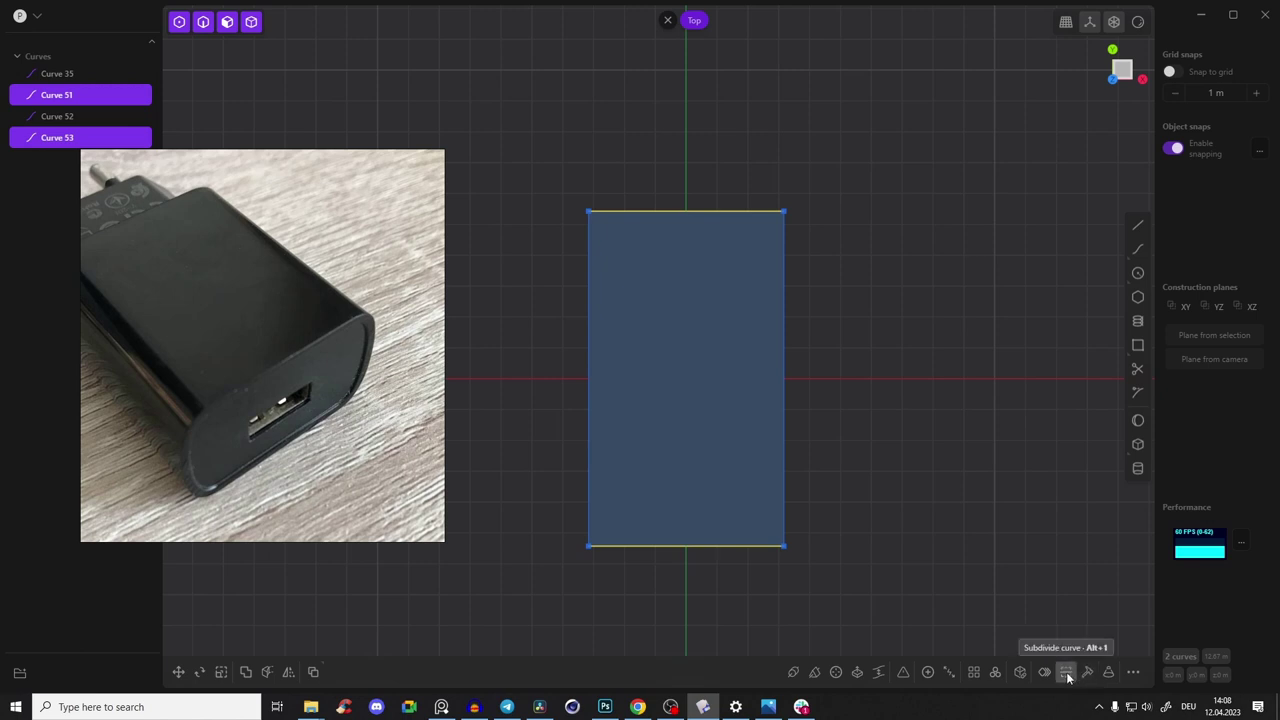
key(alt+1)
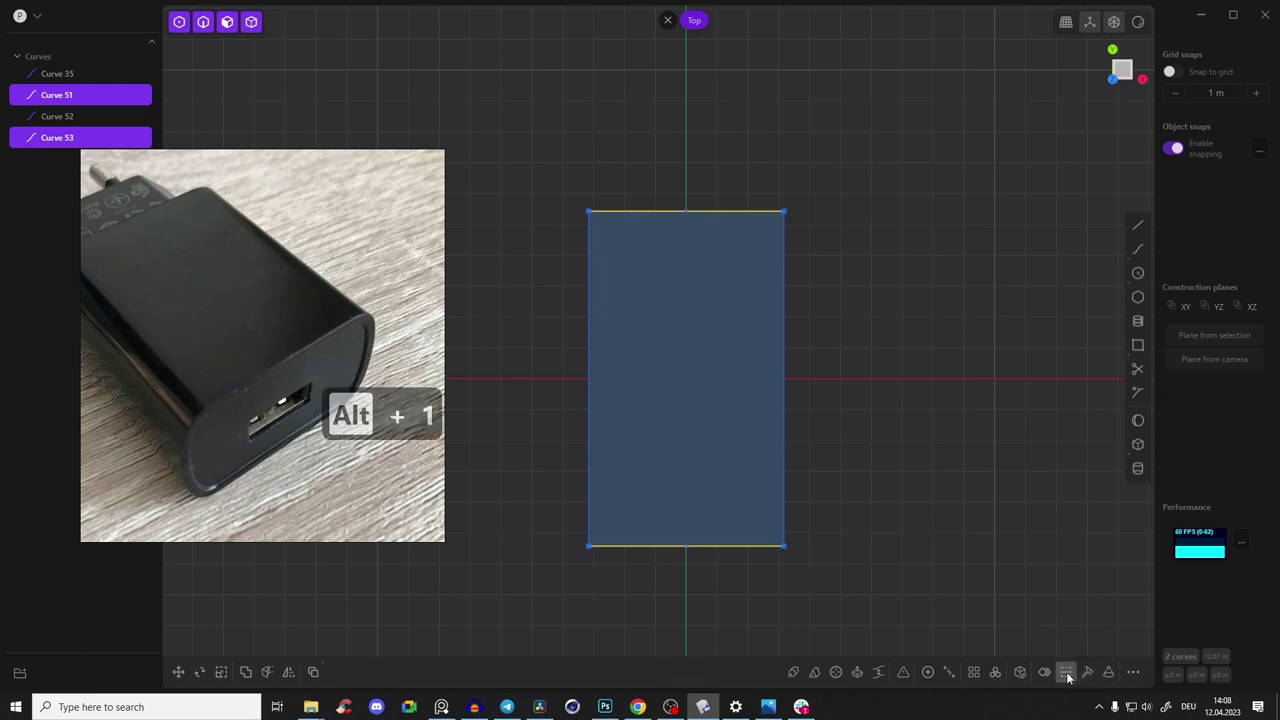
click(800, 198)
Scale the midpoints of the two short sides apart along Y by about 1.18 so both sides bulge outward
drag(671, 170, 711, 598)
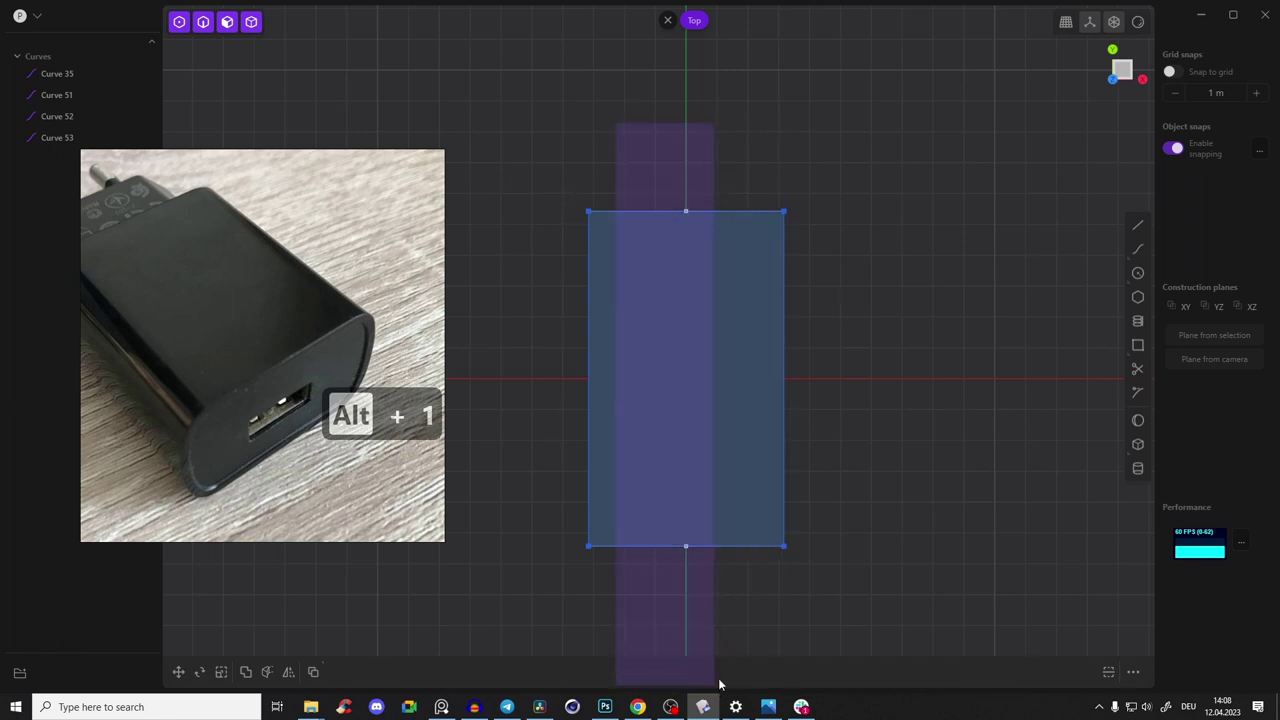
click(680, 410)
key(s)
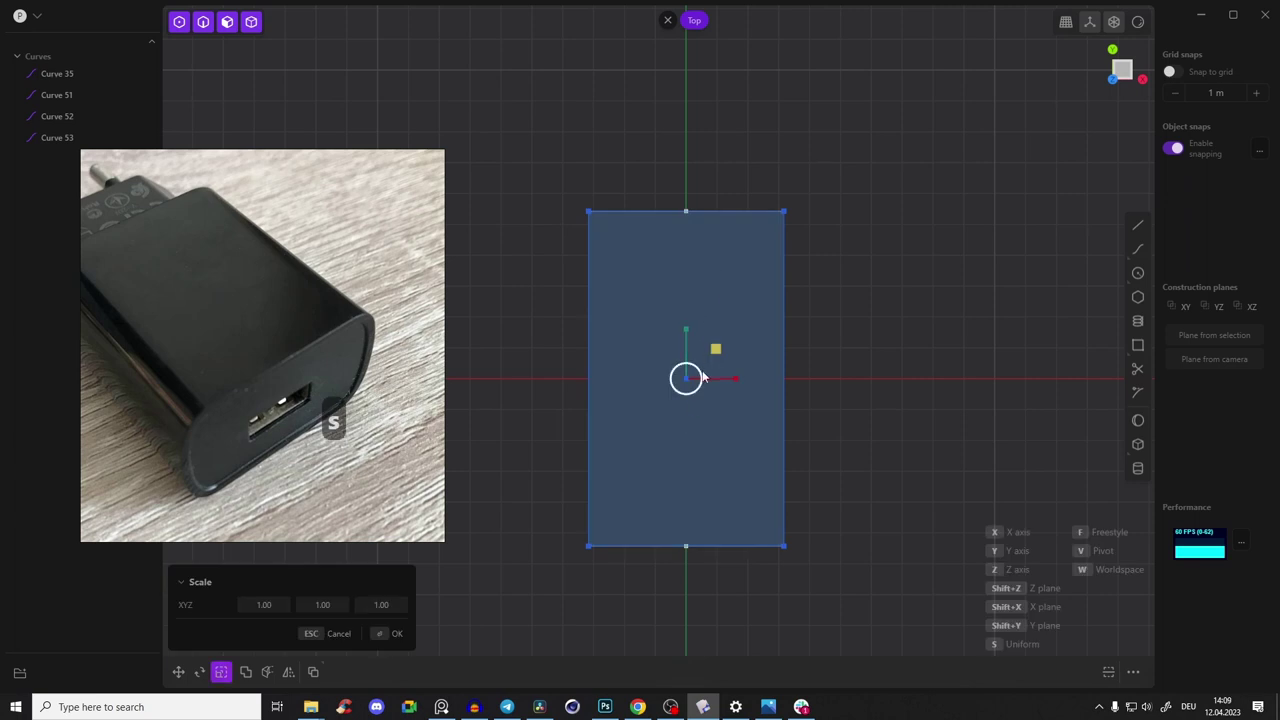
drag(686, 330, 771, 320)
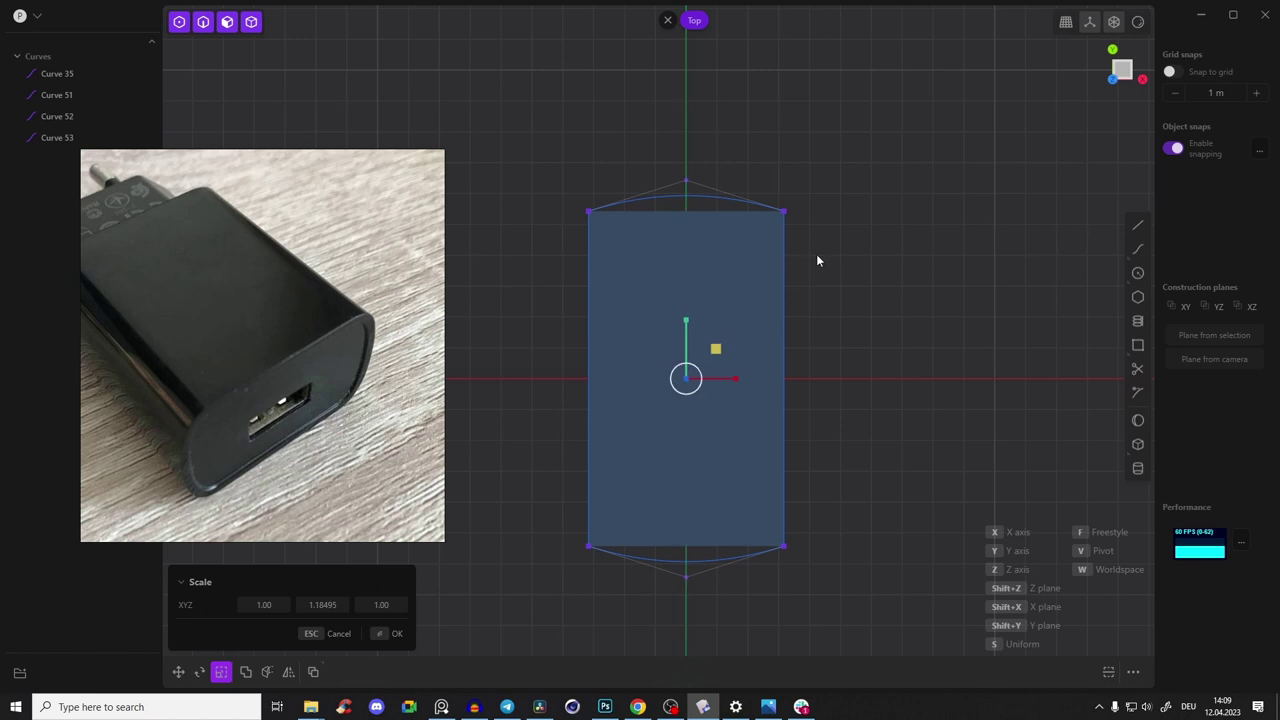
key(Return)
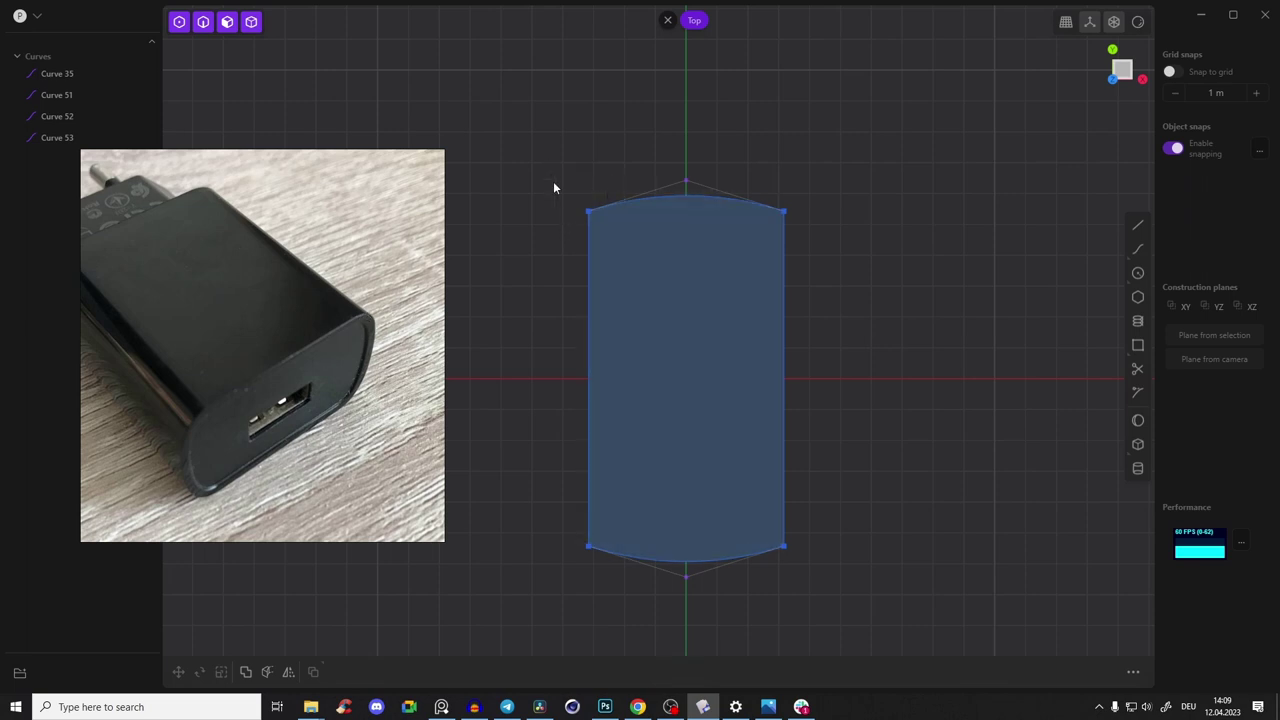
Join the two straight long sides and the two bulged short sides into one closed curve
key(2)
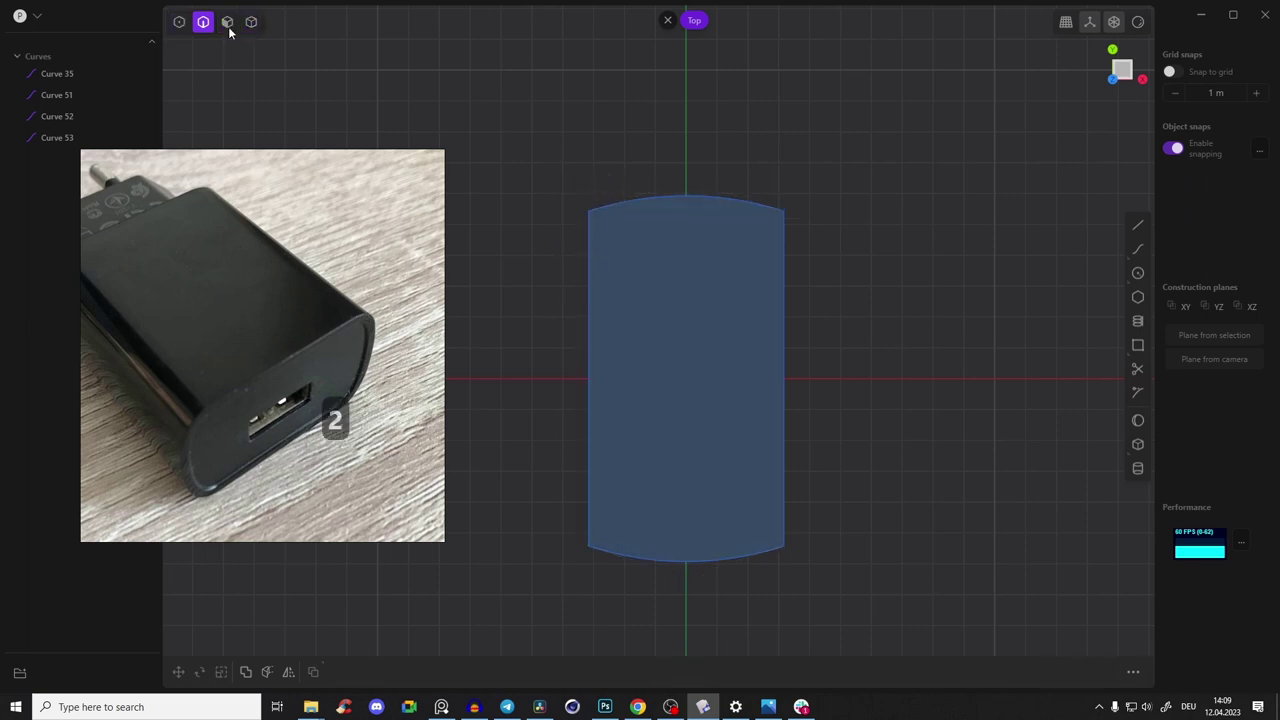
click(588, 294)
click(784, 380)
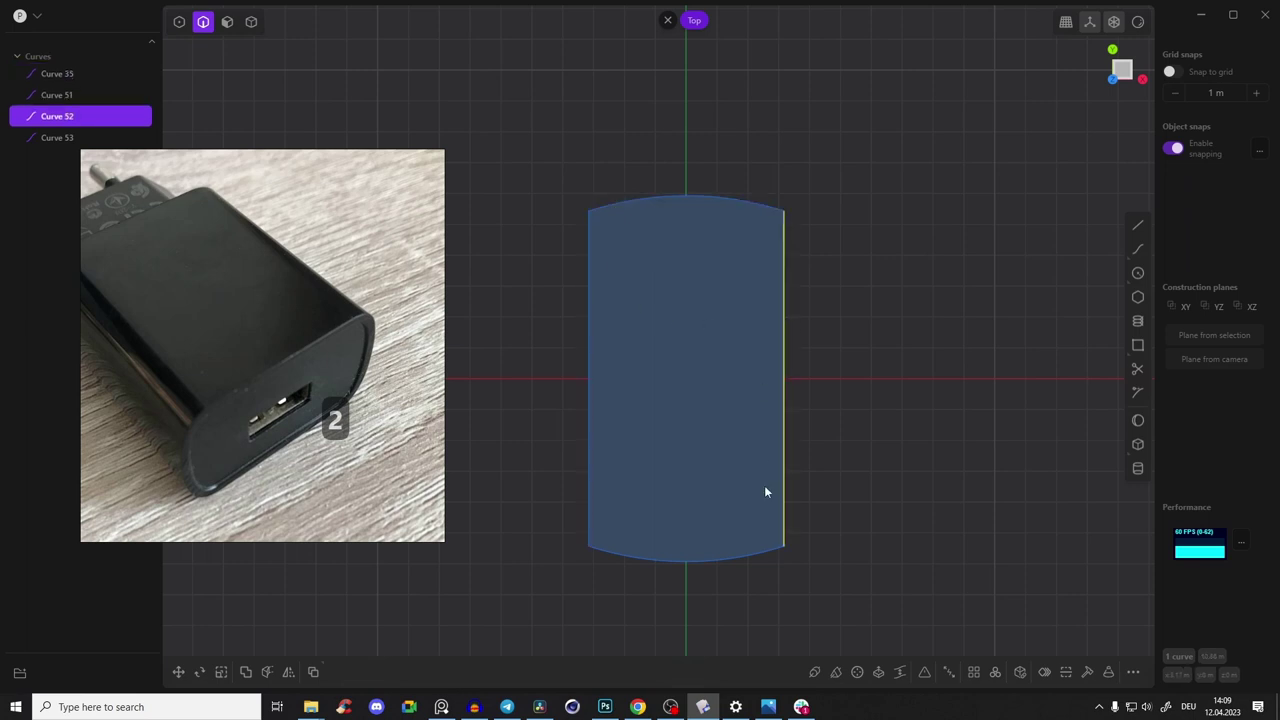
click(669, 561)
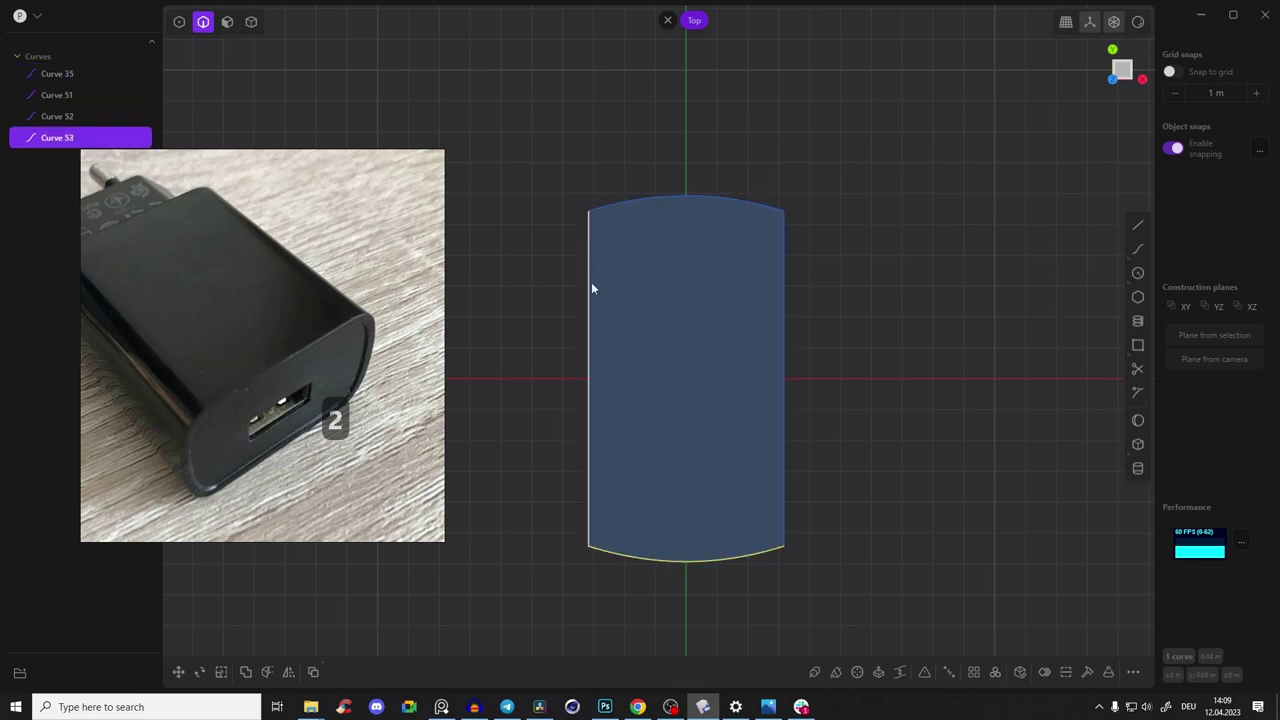
shift+click(588, 345)
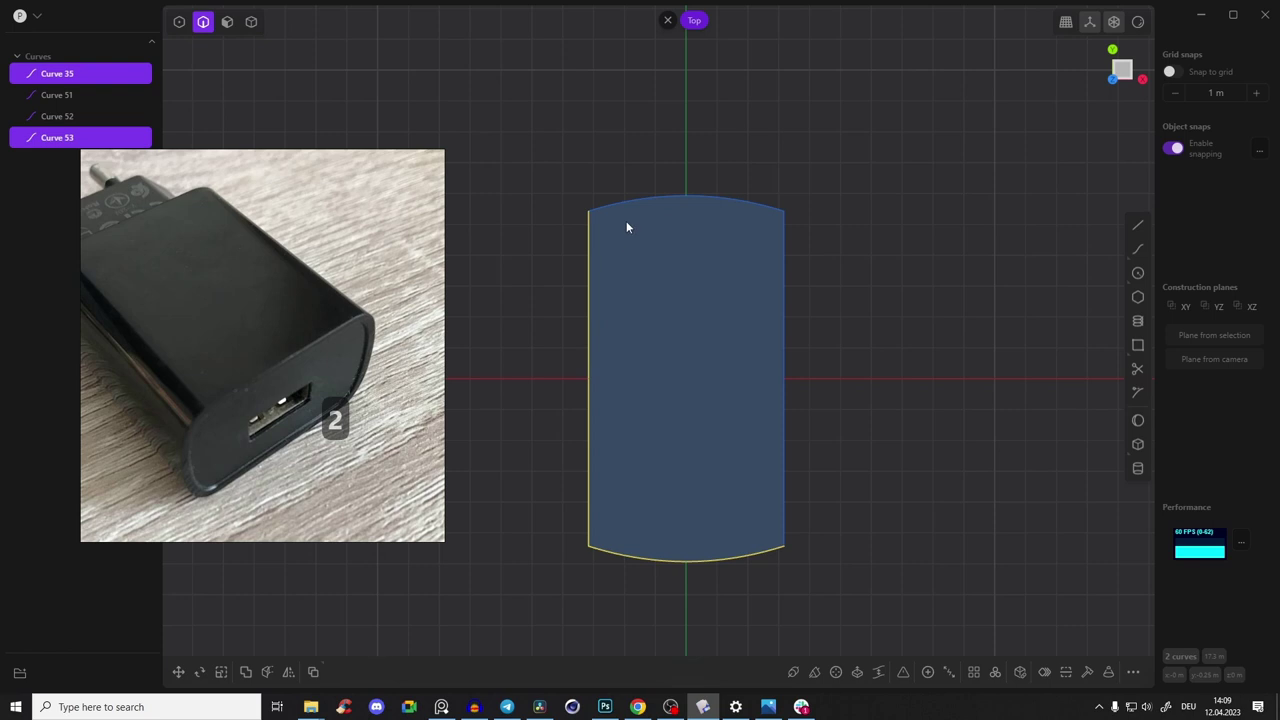
shift+click(655, 205)
shift+click(785, 326)
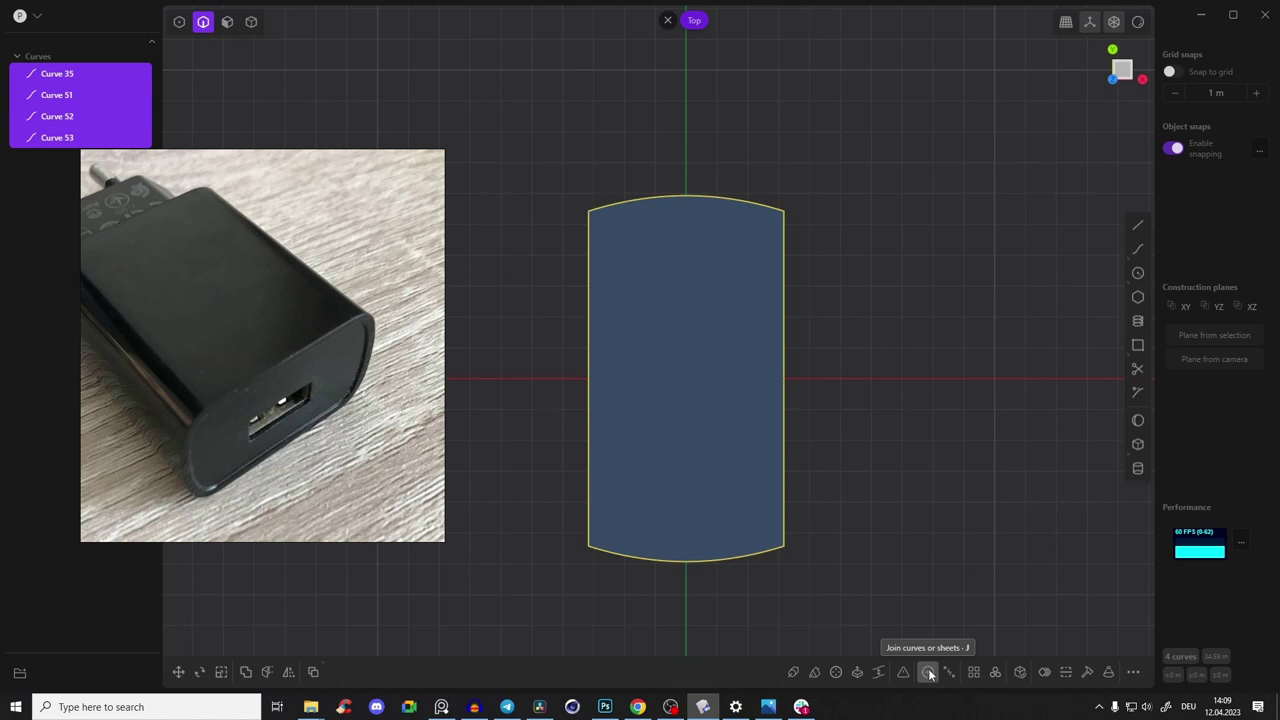
key(j)
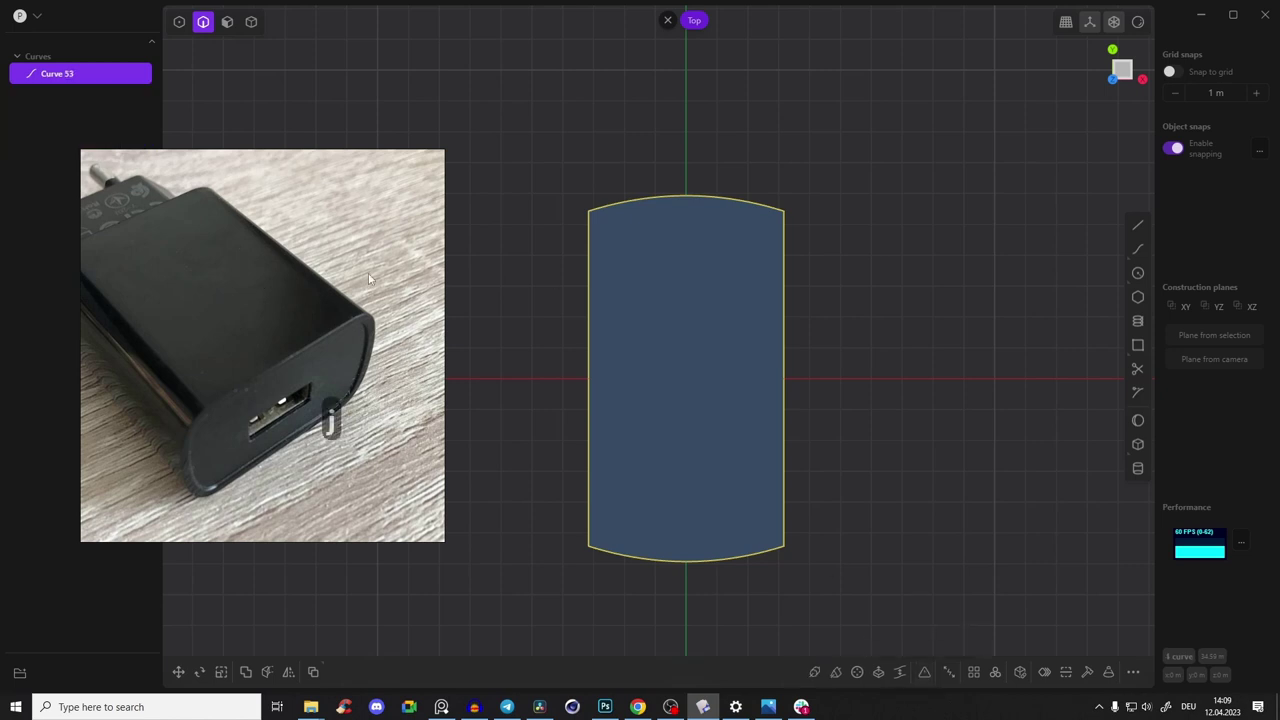
click(575, 200)
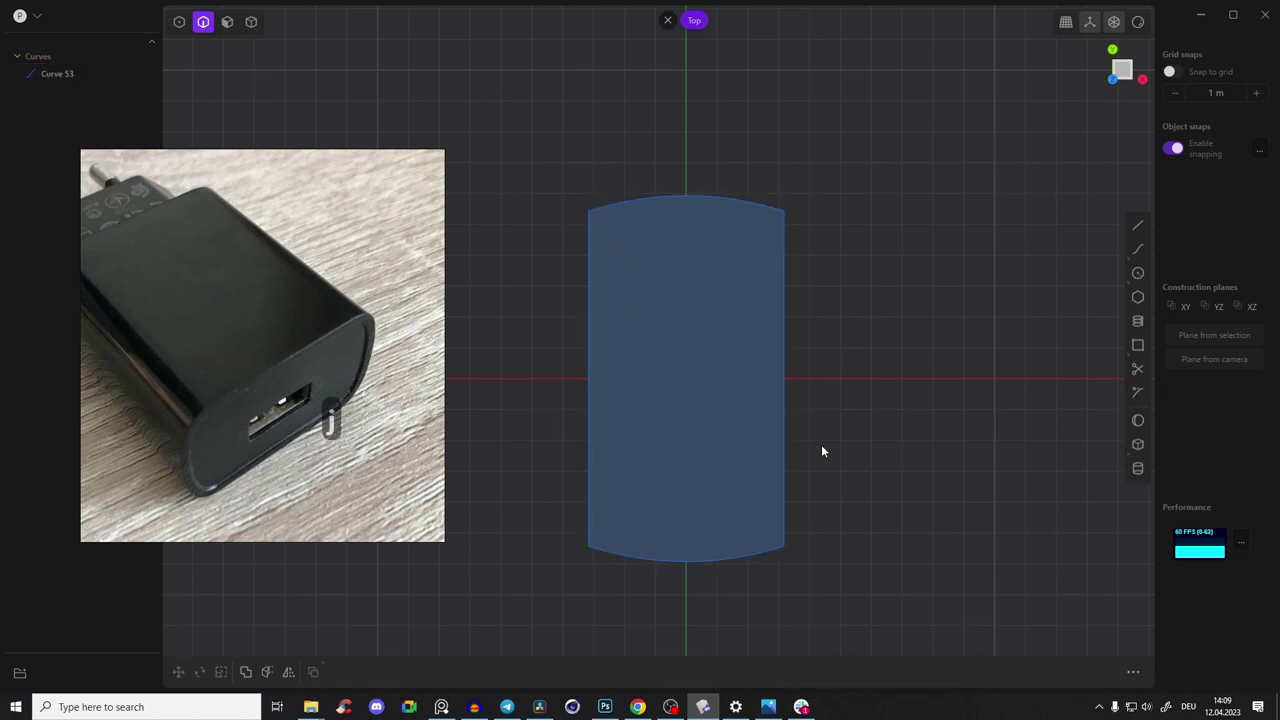
Fillet all four corners of the joined charger profile together
click(628, 206)
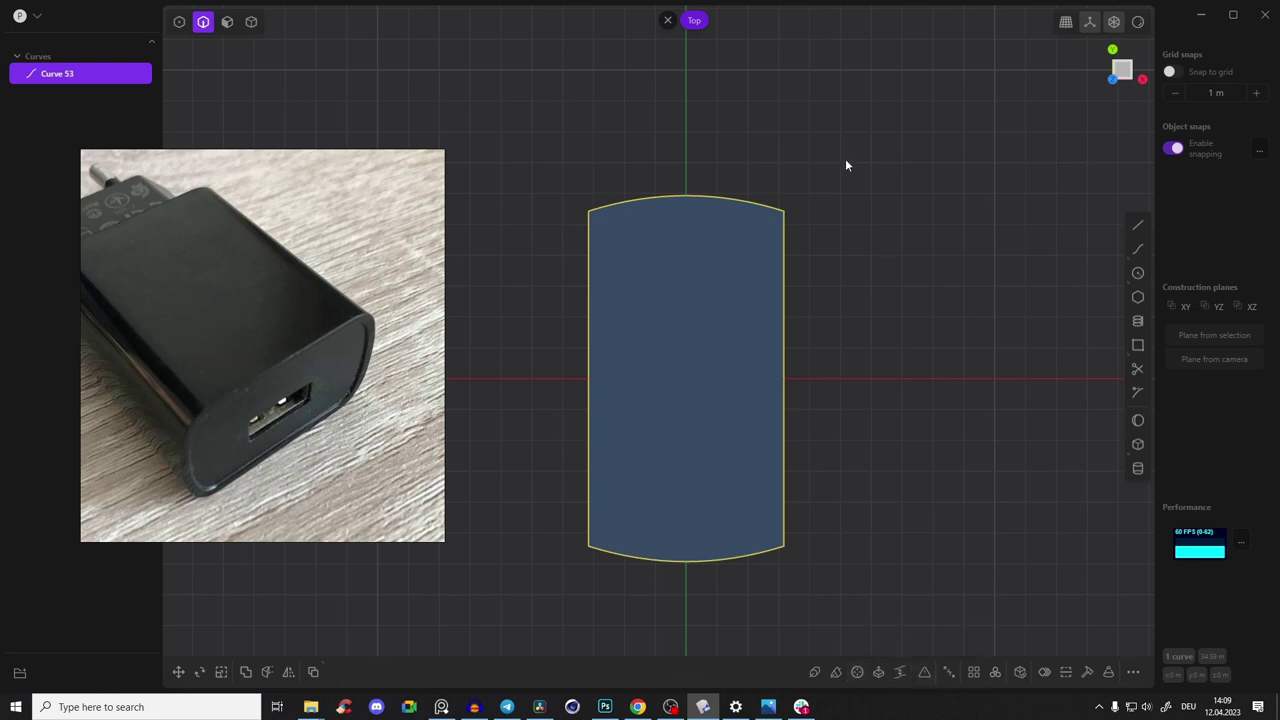
key(b)
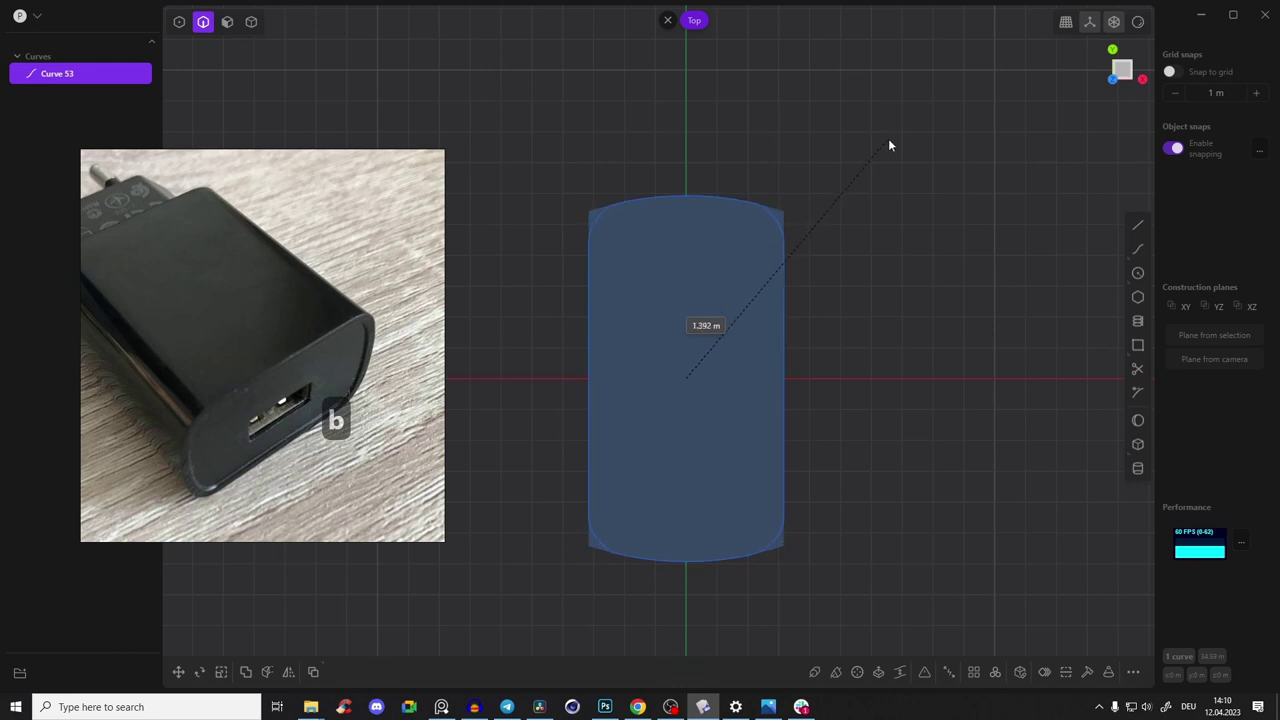
click(937, 155)
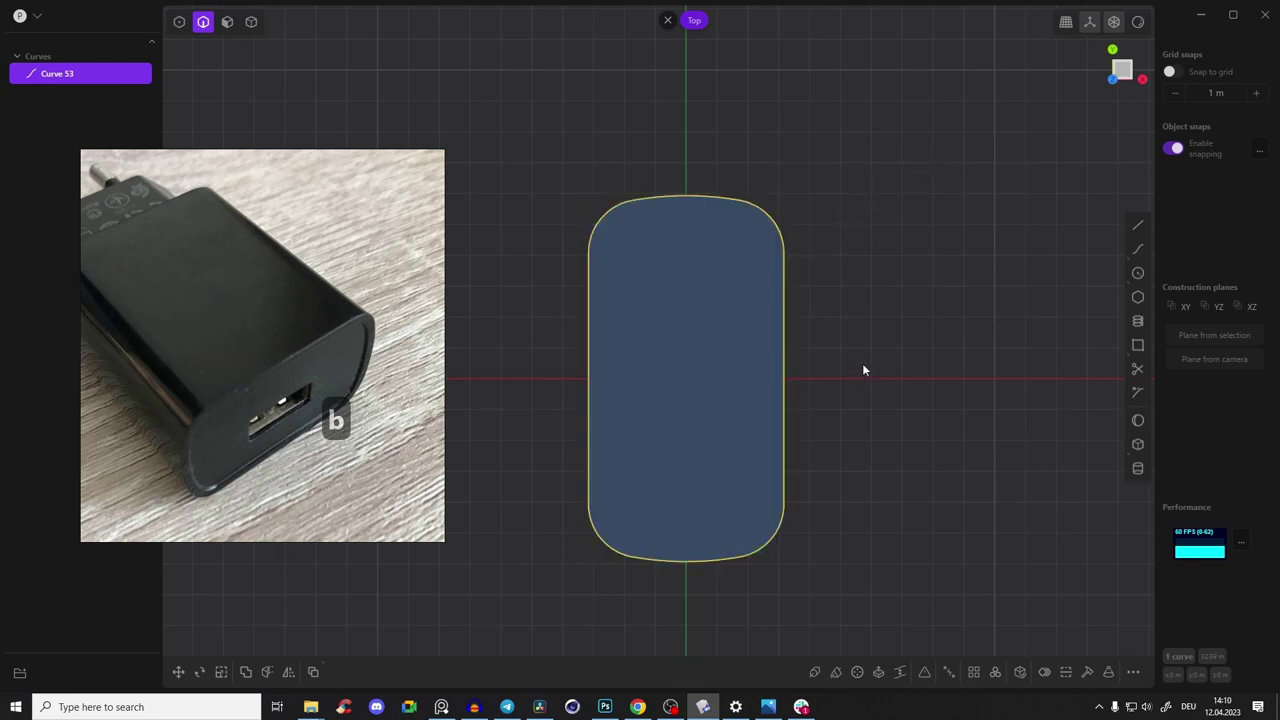
View the profile in perspective and examine the body proportions in the reference photo of the charger lying flat
middle_drag(838, 431, 811, 302)
scroll(243, 303, down, 6)
middle_drag(285, 268, 250, 502)
scroll(234, 362, up, 1)
scroll(338, 347, up, 3)
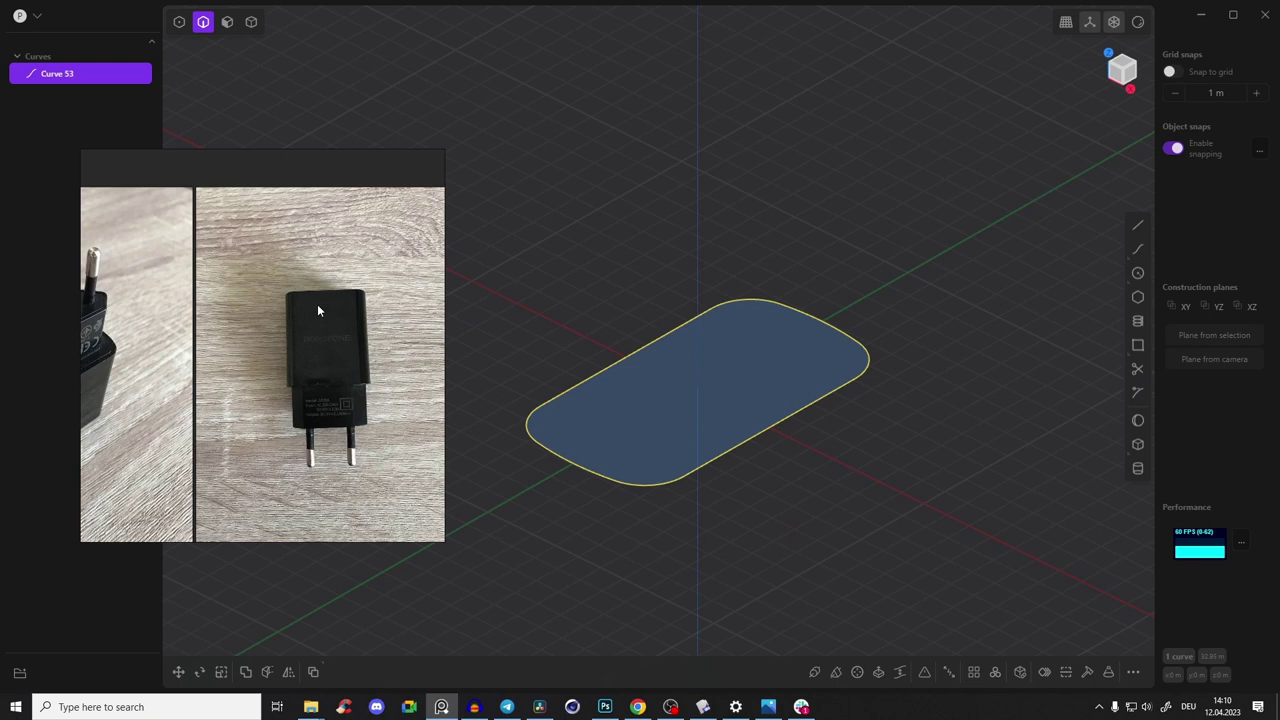
middle_drag(318, 339, 306, 329)
click(701, 353)
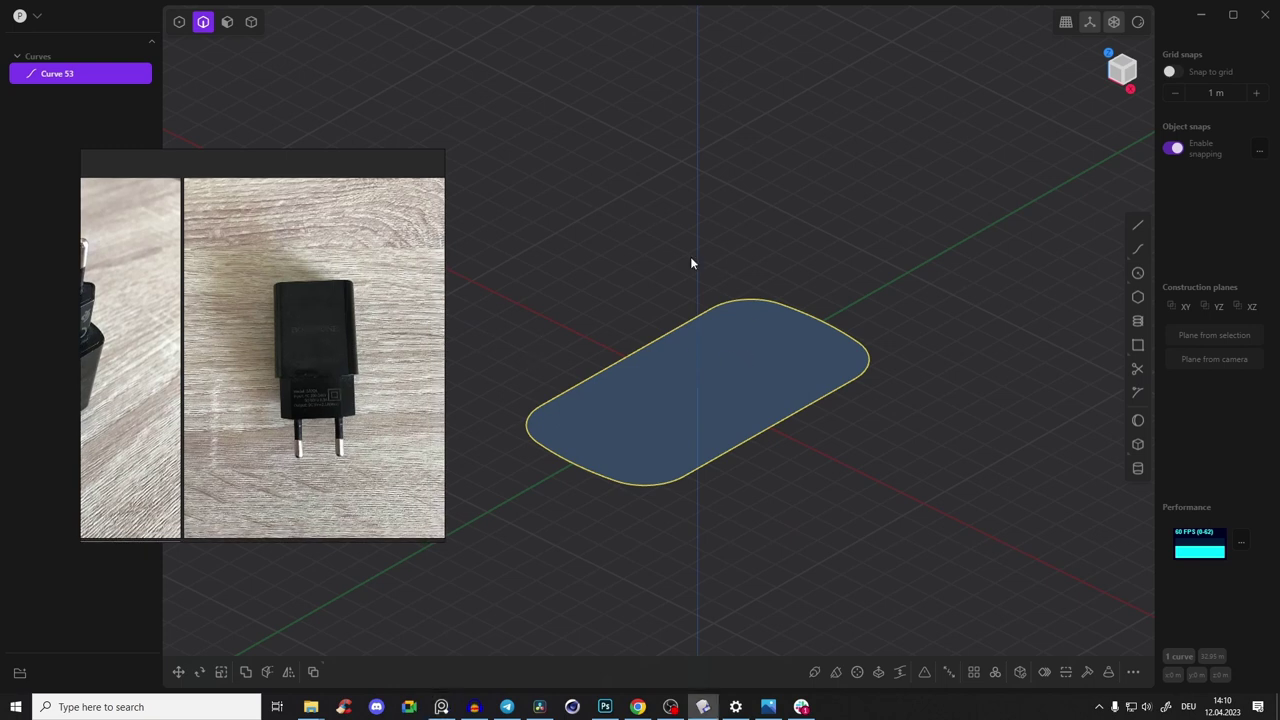
Extrude the rounded profile region upward into a tall solid body matching the charger's proportions
key(3)
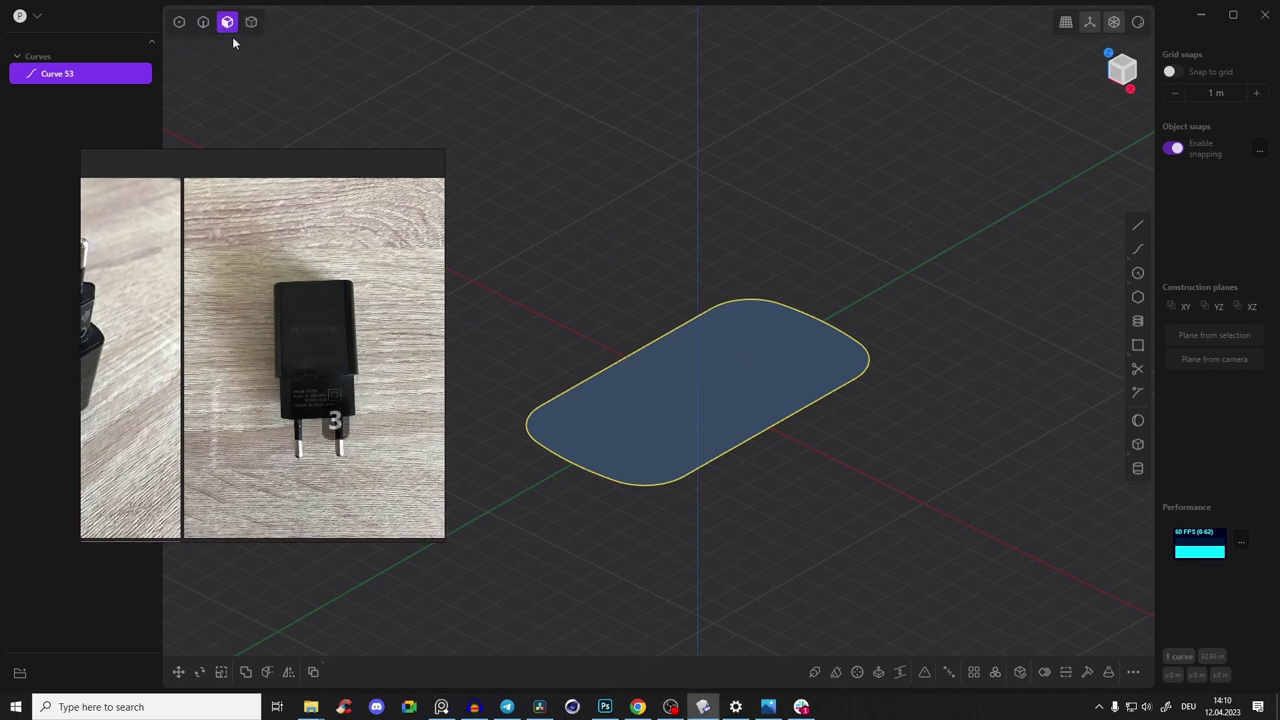
click(706, 386)
key(e)
middle_drag(700, 354, 709, 340)
drag(705, 333, 719, 23)
middle_drag(734, 91, 724, 38)
drag(700, 65, 702, 96)
middle_drag(736, 208, 666, 118)
drag(680, 68, 679, 30)
right_click(954, 119)
middle_drag(954, 119, 846, 233)
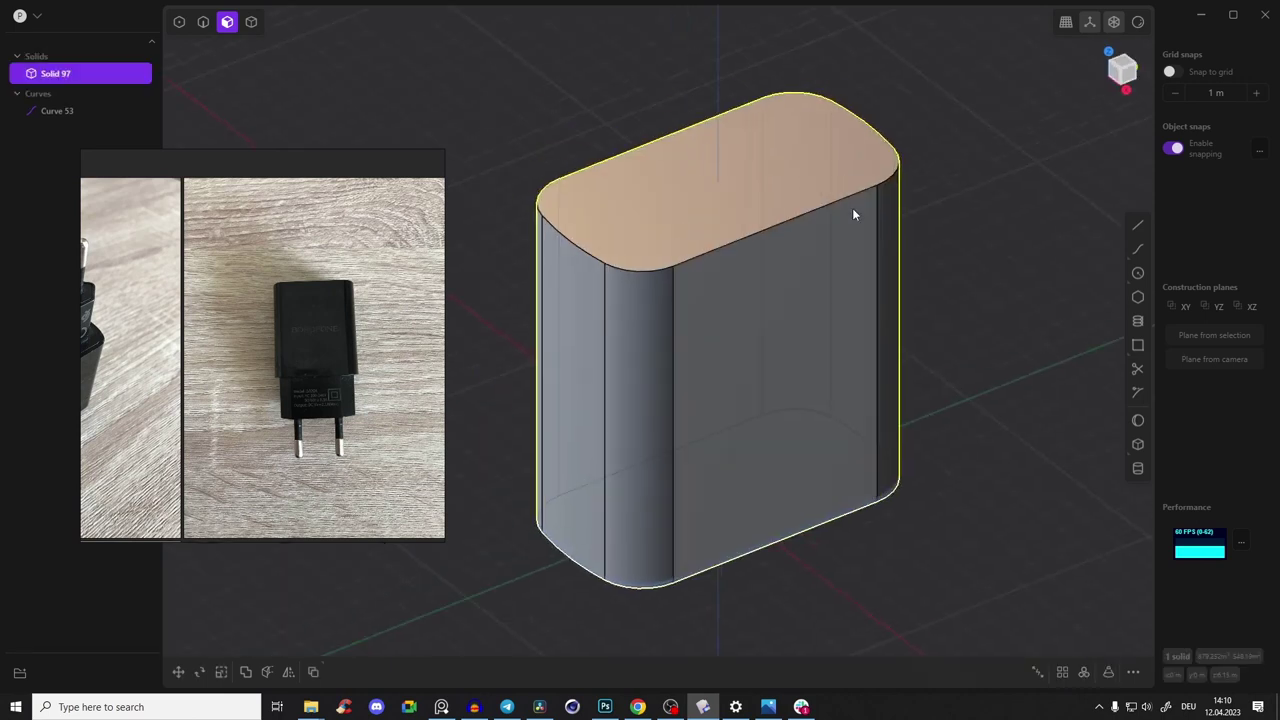
Bring the reference photo of the standing charger with its pins pointing up into view
middle_drag(358, 357, 477, 319)
middle_drag(306, 419, 367, 393)
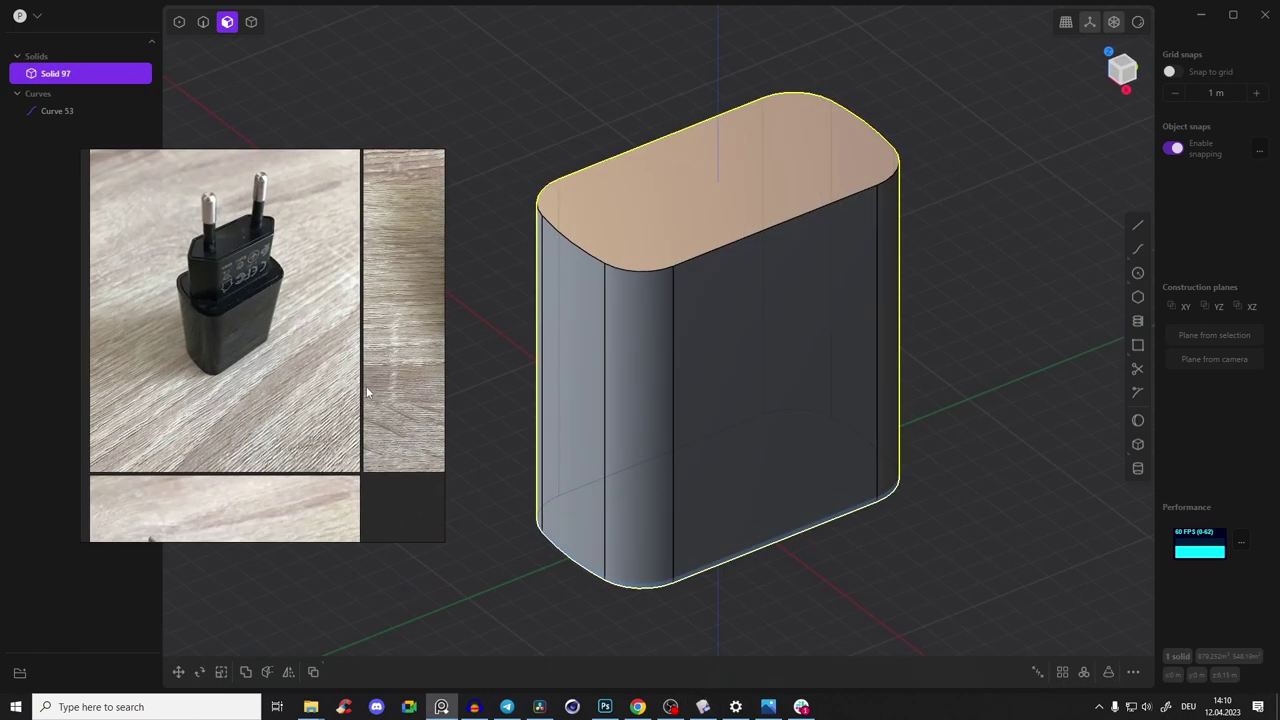
Examine the rim and the seam around the charger's stepped top in the reference photo of the standing charger
middle_drag(445, 336, 478, 356)
scroll(218, 342, up, 5)
middle_drag(400, 281, 328, 362)
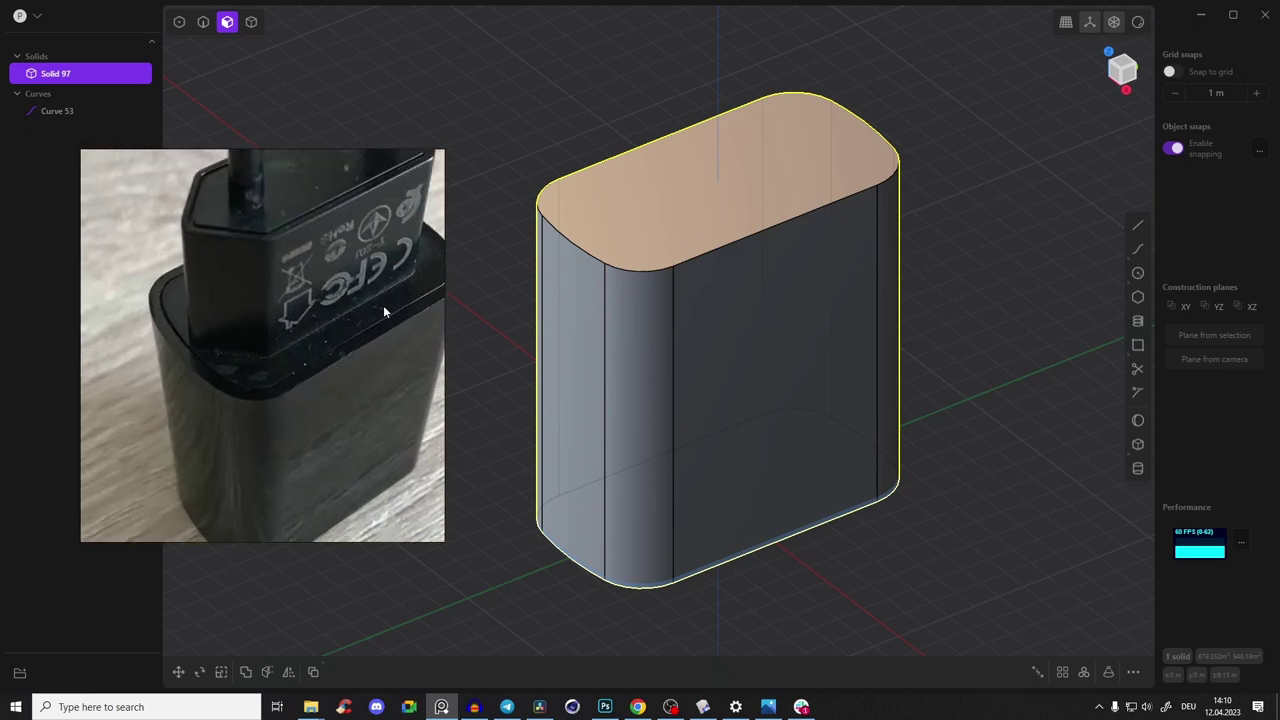
scroll(297, 376, up, 3)
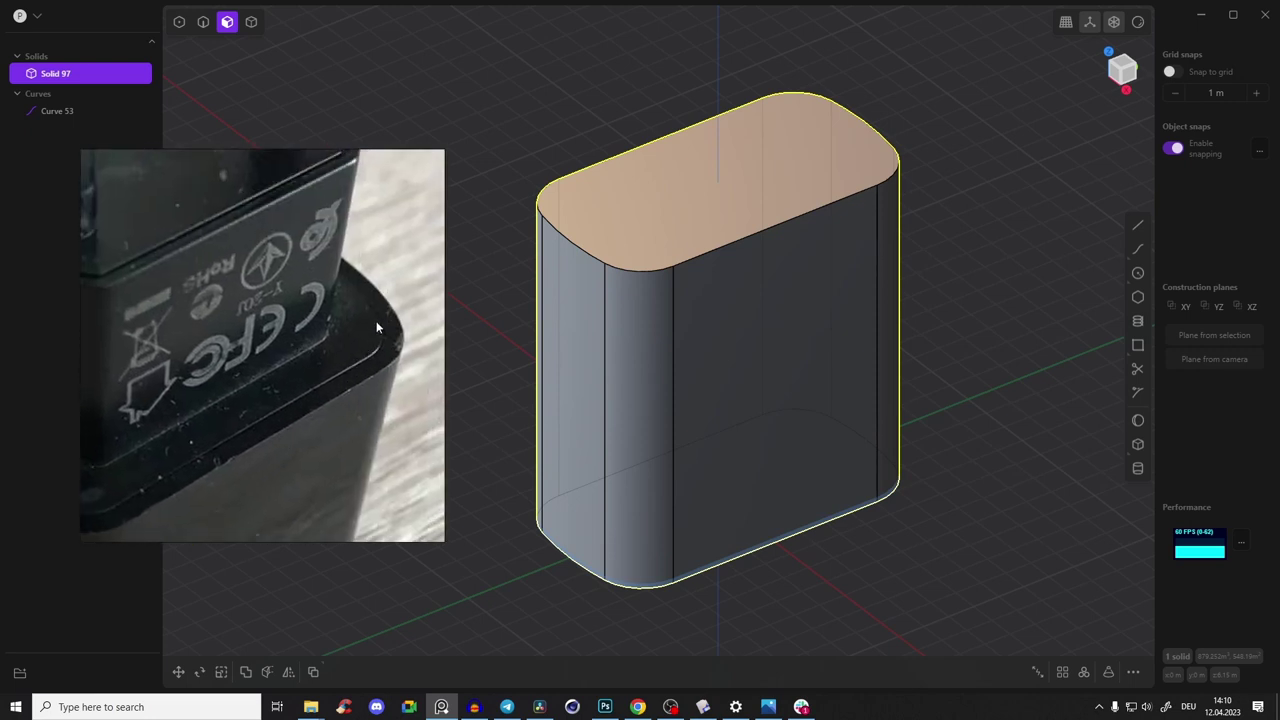
middle_drag(353, 361, 377, 342)
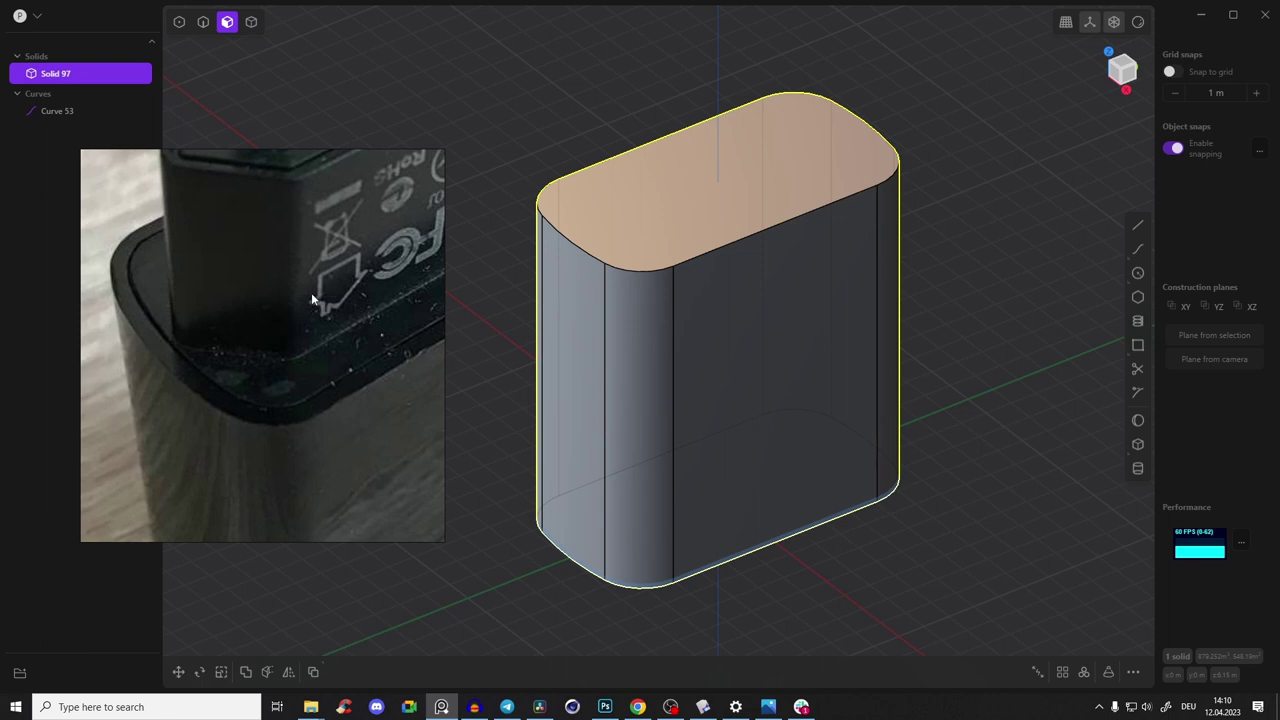
middle_drag(791, 178, 790, 216)
scroll(622, 151, up, 4)
scroll(290, 325, down, 5)
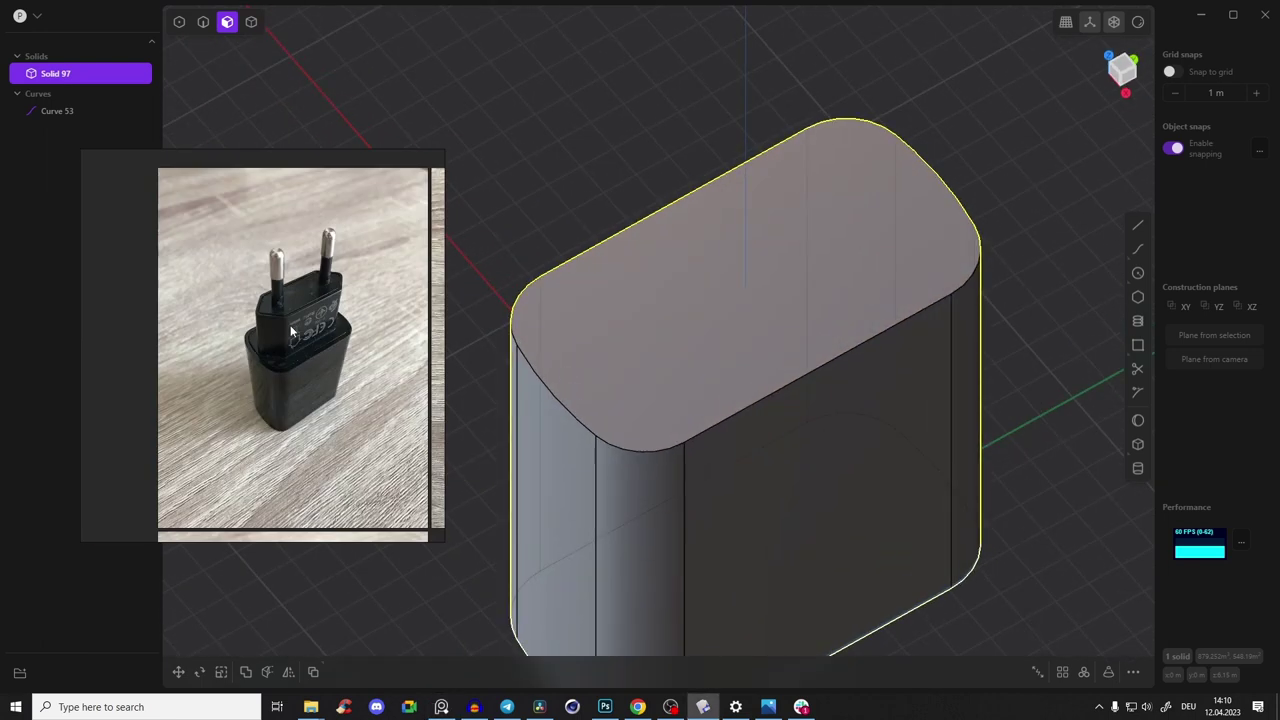
Offset the outline of the body's top face inward by about 0.413 m
click(757, 46)
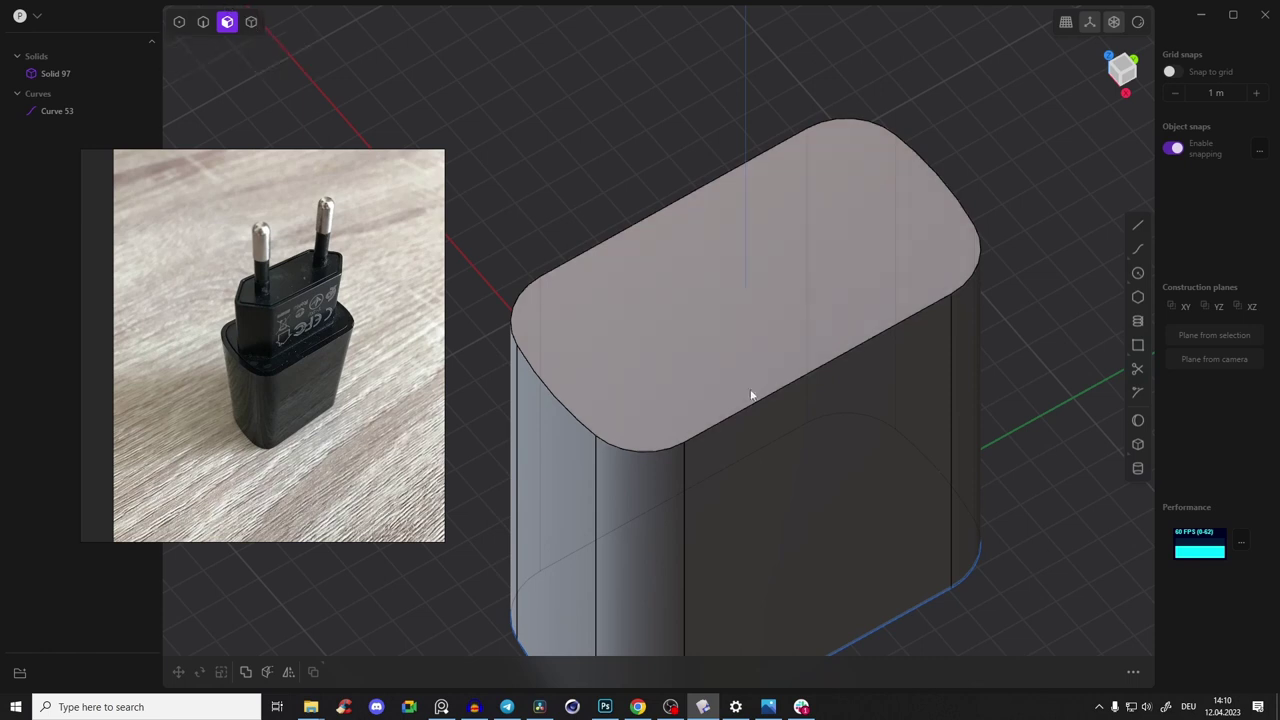
click(688, 290)
middle_drag(676, 333, 606, 220)
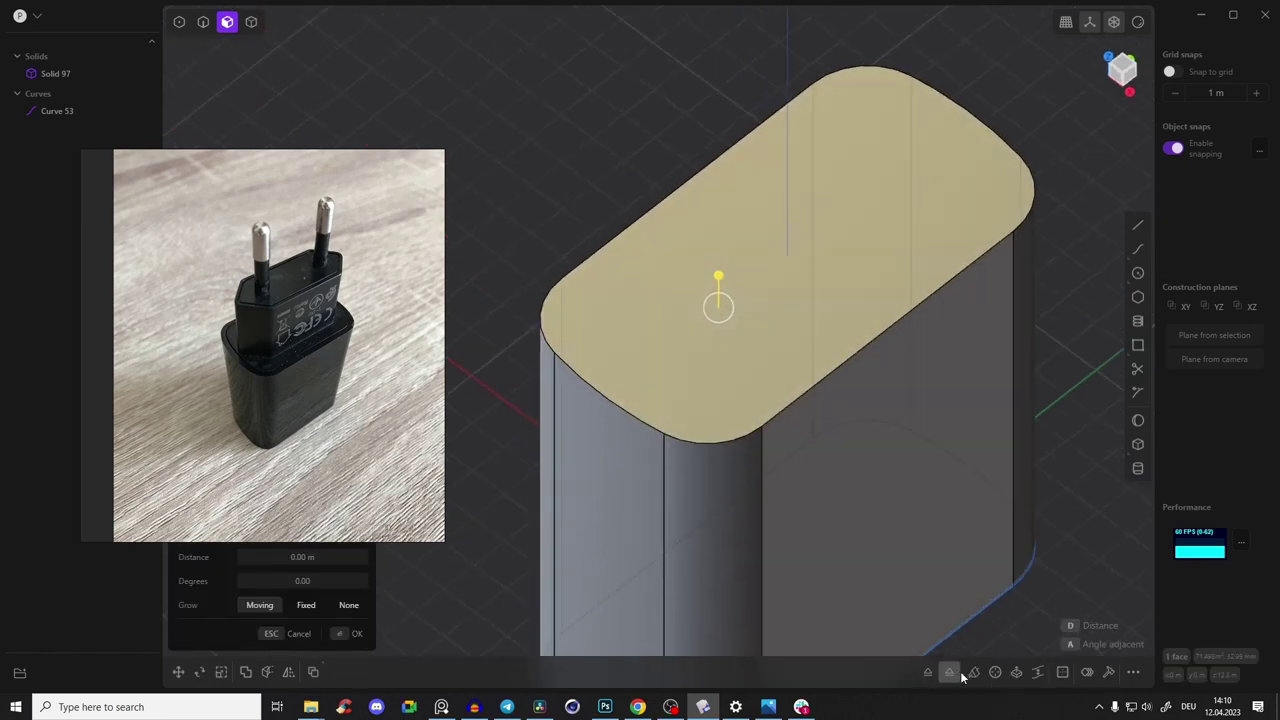
click(1095, 686)
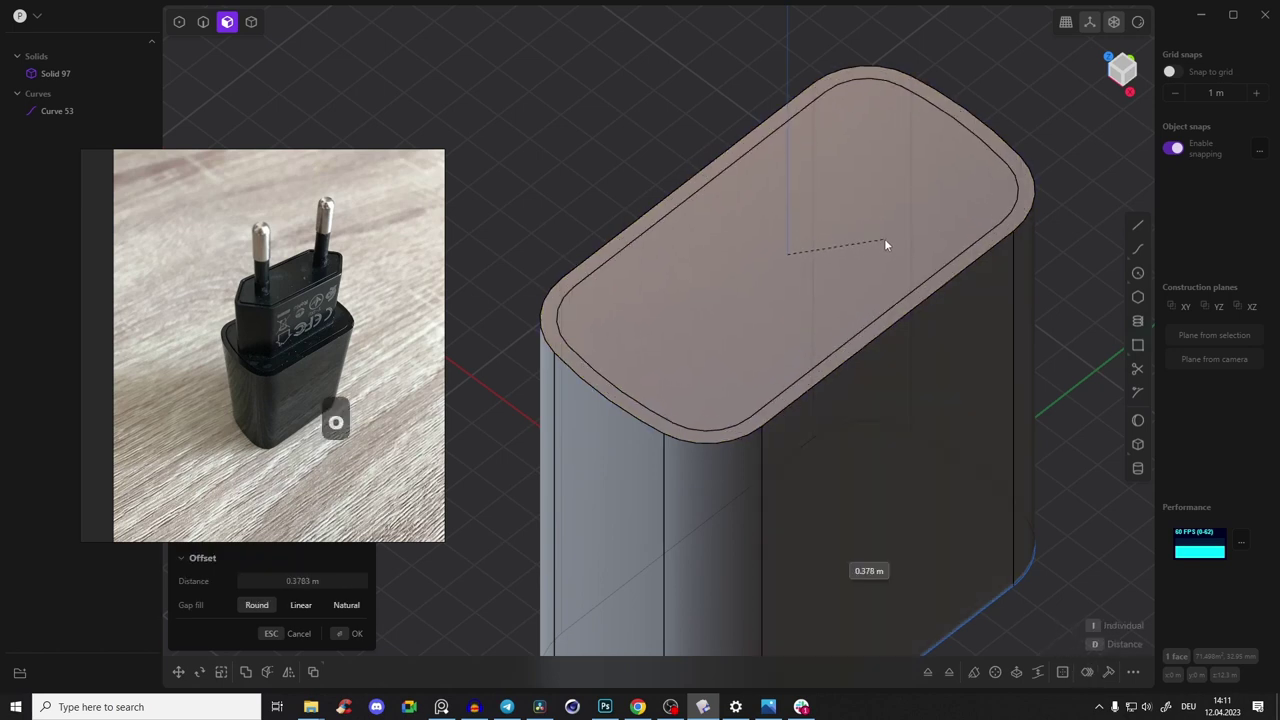
click(884, 234)
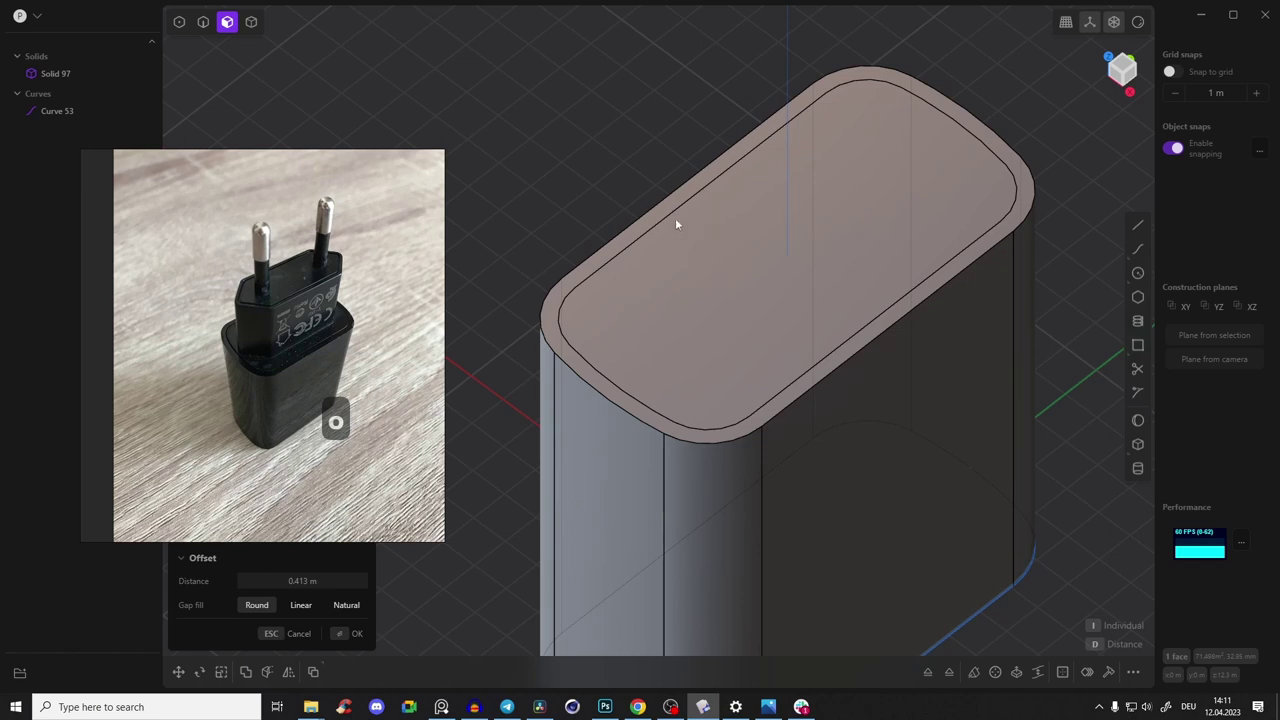
right_click(595, 170)
Switch to edge selection and compare the inset outline's corner with the rim seam in the reference photo
scroll(619, 189, up, 3)
middle_drag(619, 189, 578, 129)
click(570, 121)
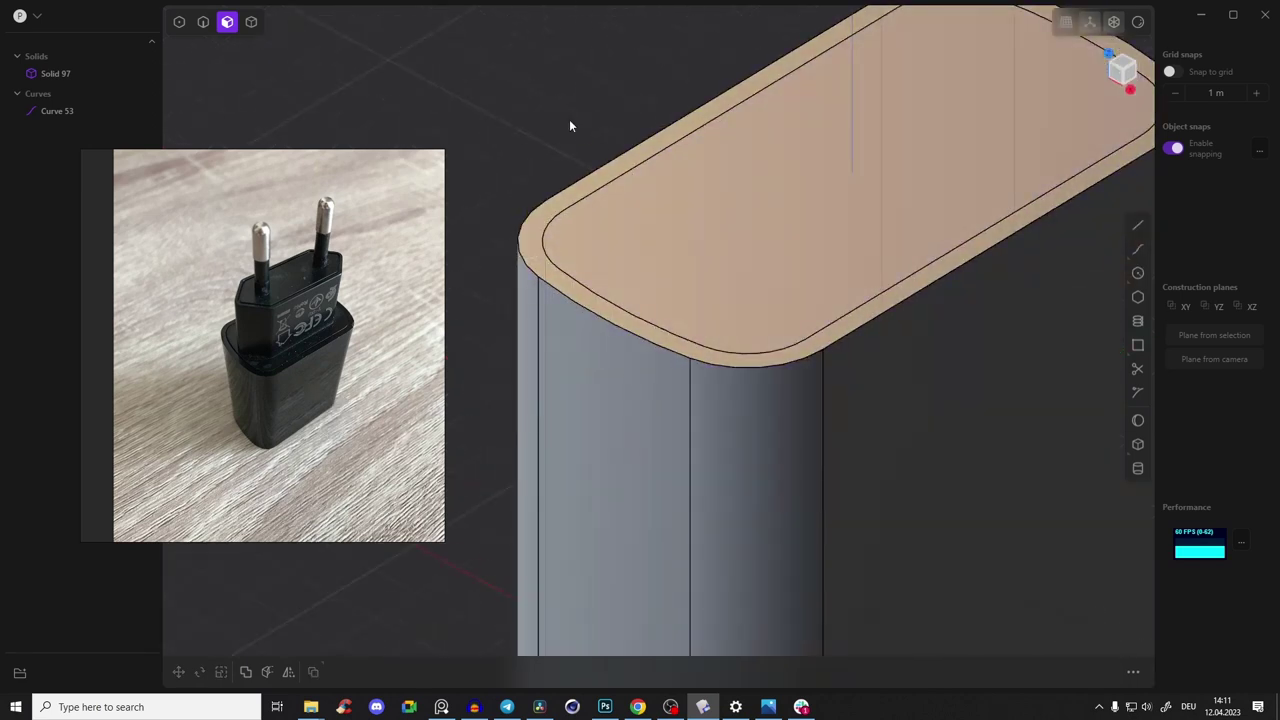
scroll(533, 180, up, 3)
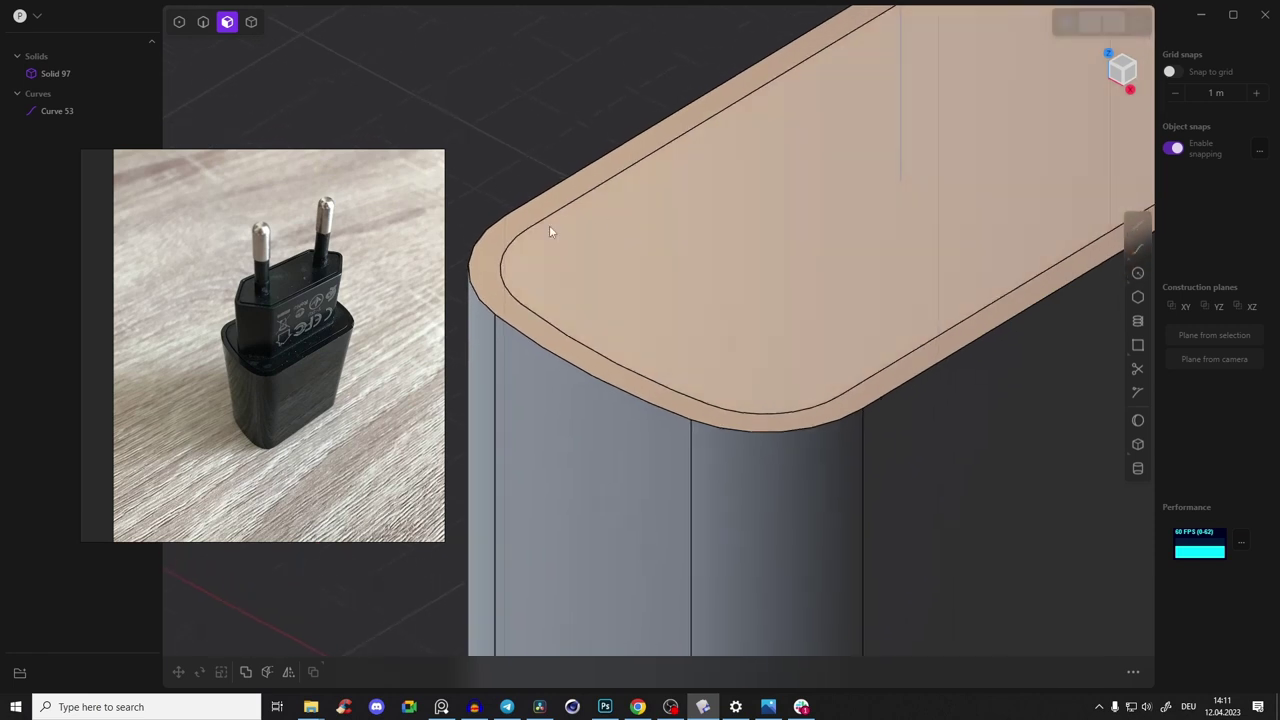
scroll(560, 230, up, 1)
key(2)
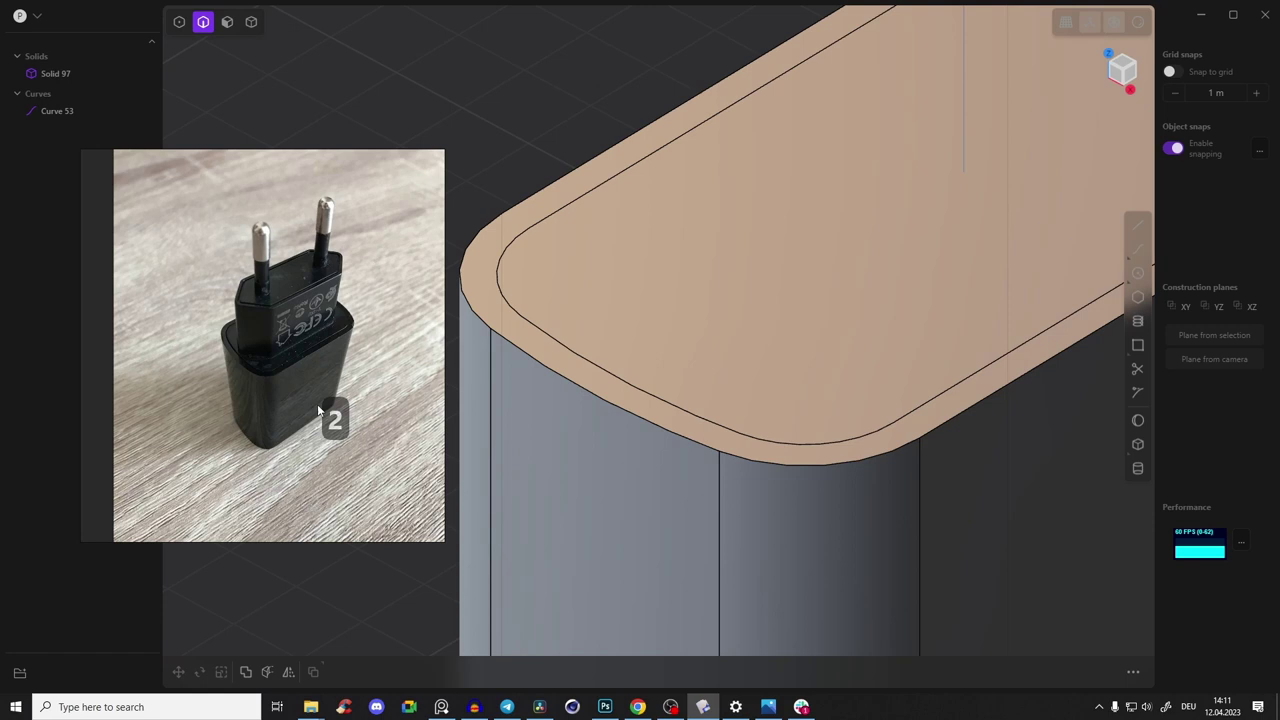
scroll(240, 349, up, 5)
middle_drag(573, 216, 686, 289)
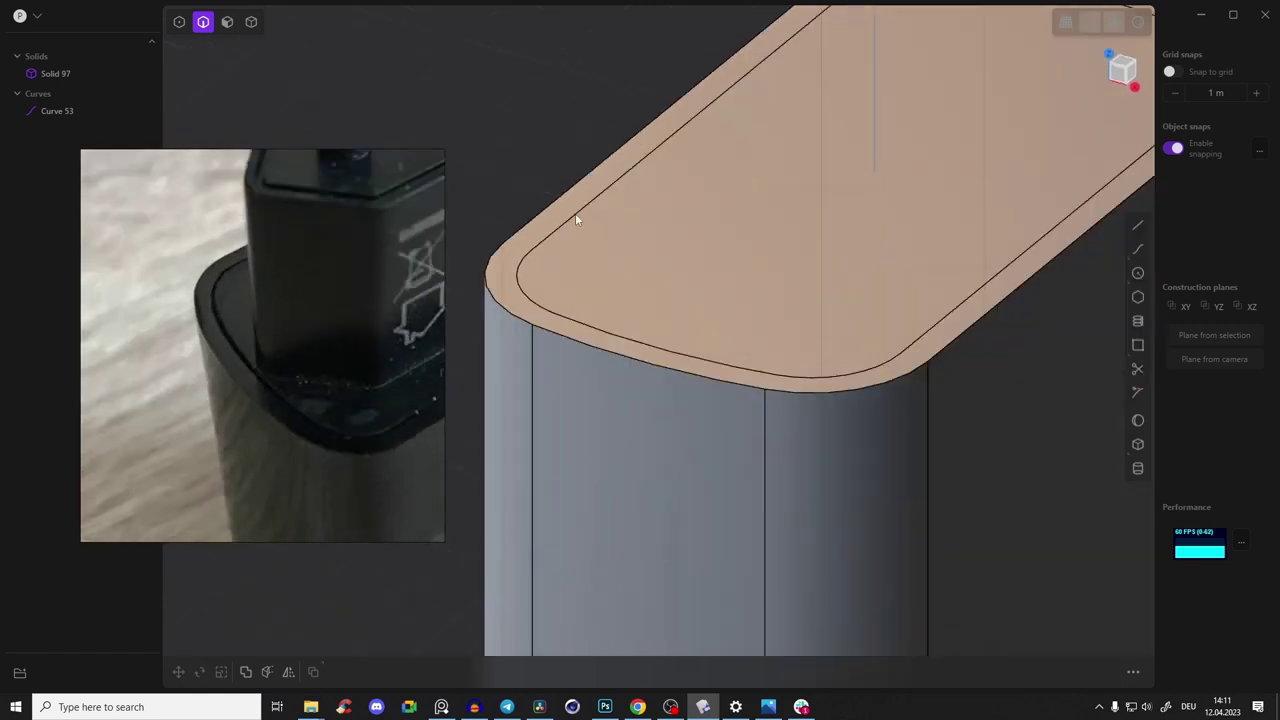
Select the full loop of edges forming the inset outline on the top face
click(575, 218)
key(f)
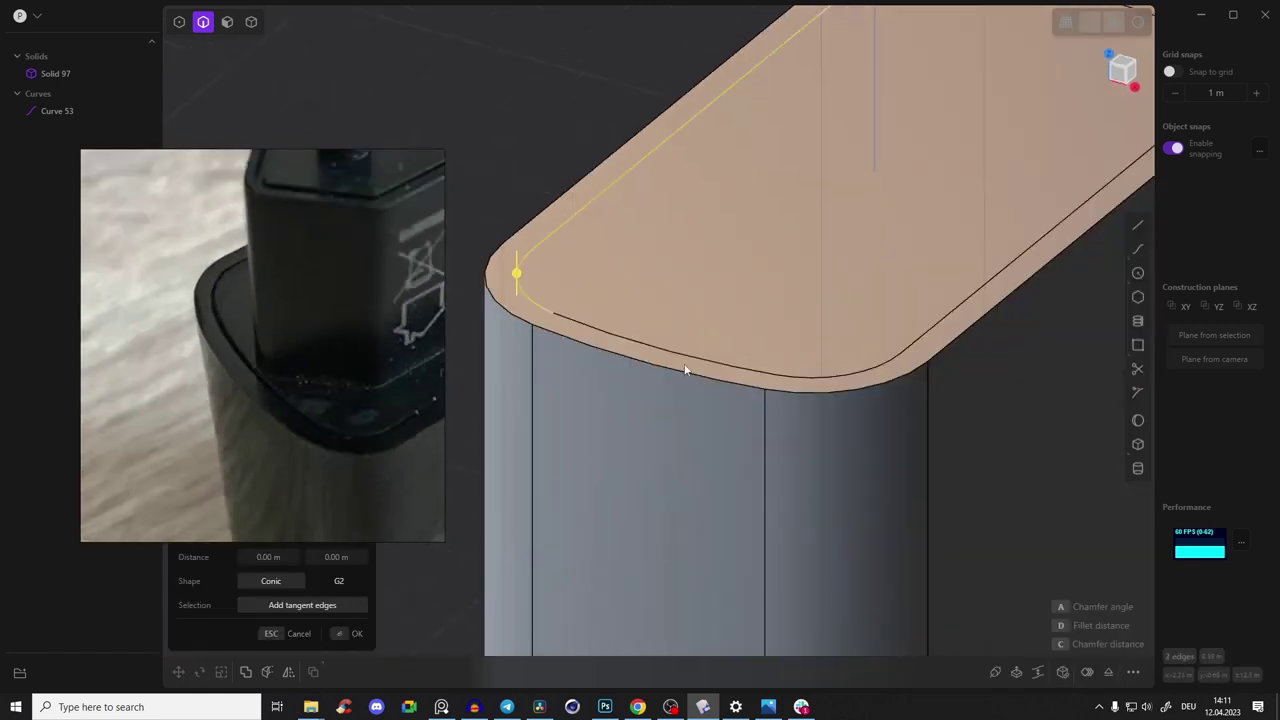
click(864, 372)
click(940, 320)
middle_drag(1118, 75, 992, 206)
click(1092, 212)
click(1005, 167)
Try to chamfer the inset edge loop on the top face
scroll(760, 130, down, 4)
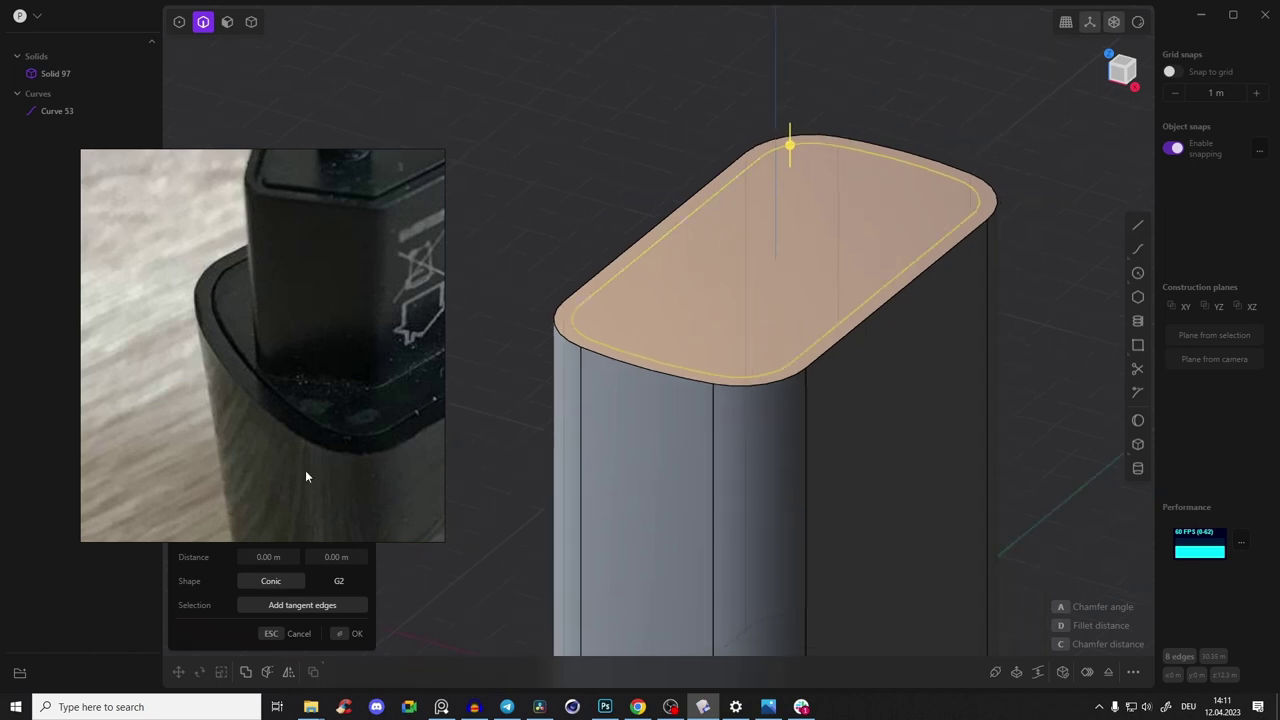
scroll(797, 415, down, 3)
middle_drag(876, 349, 836, 202)
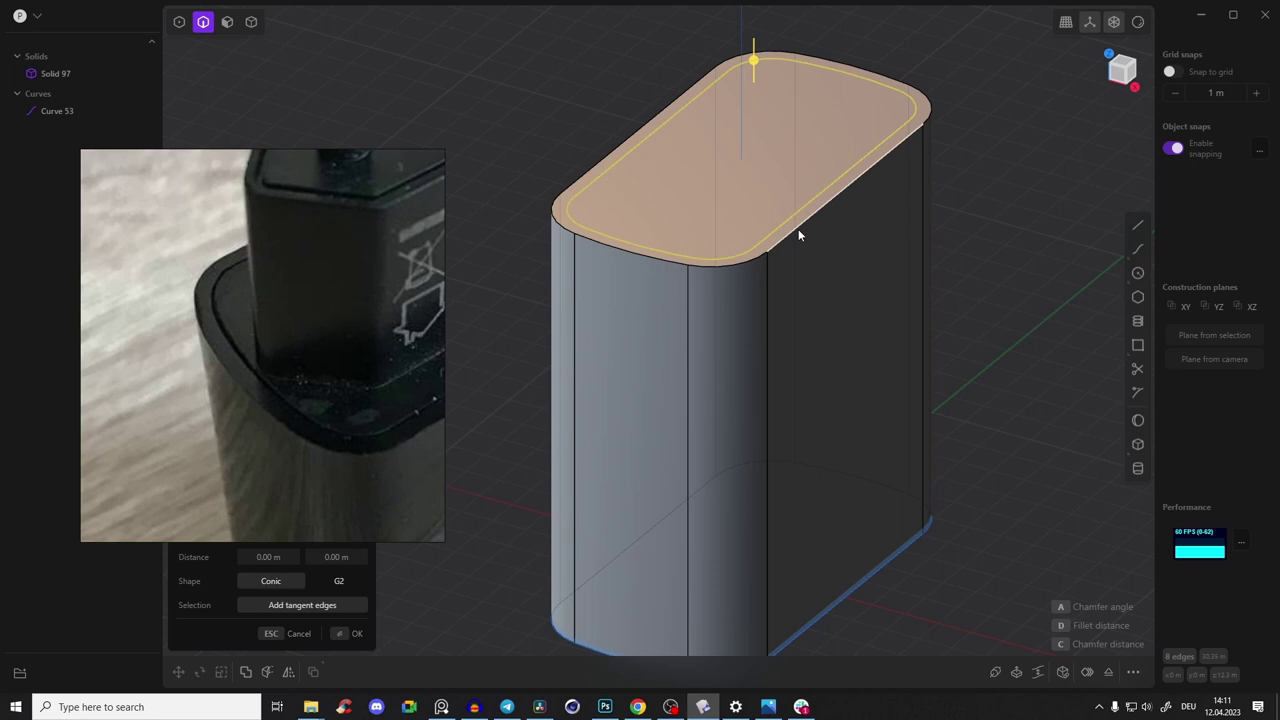
middle_drag(706, 234, 951, 230)
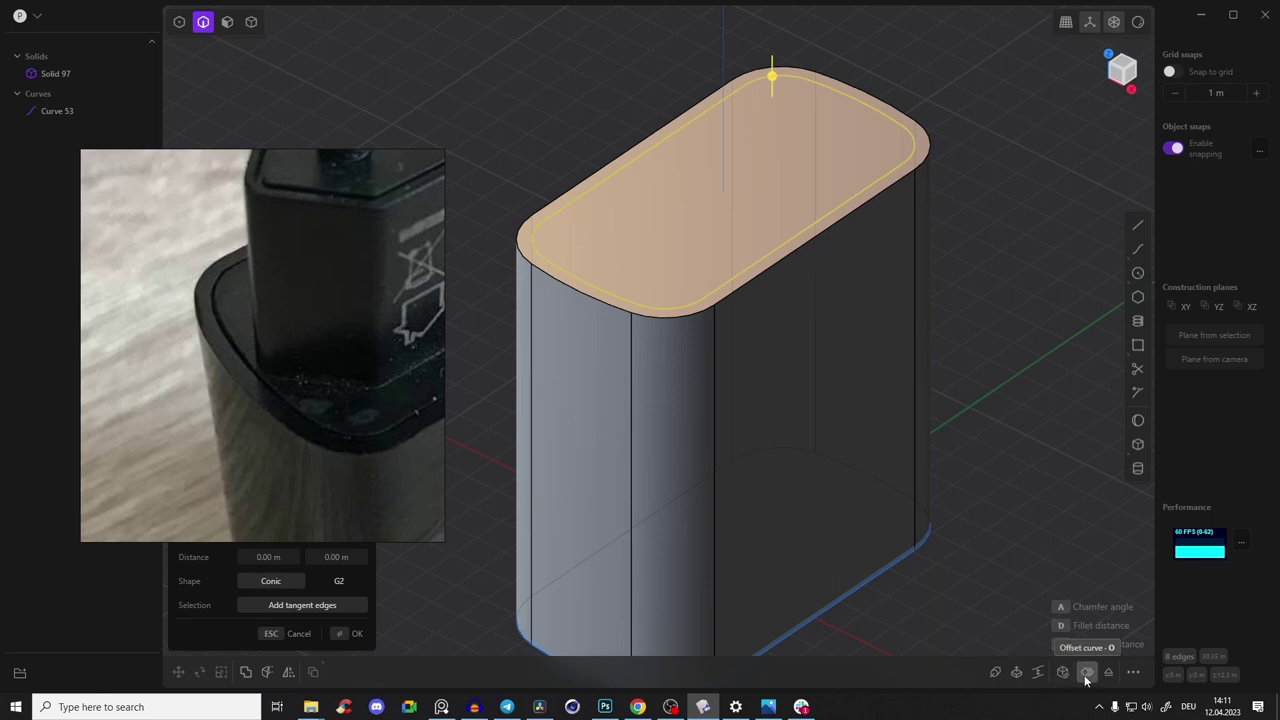
key(c)
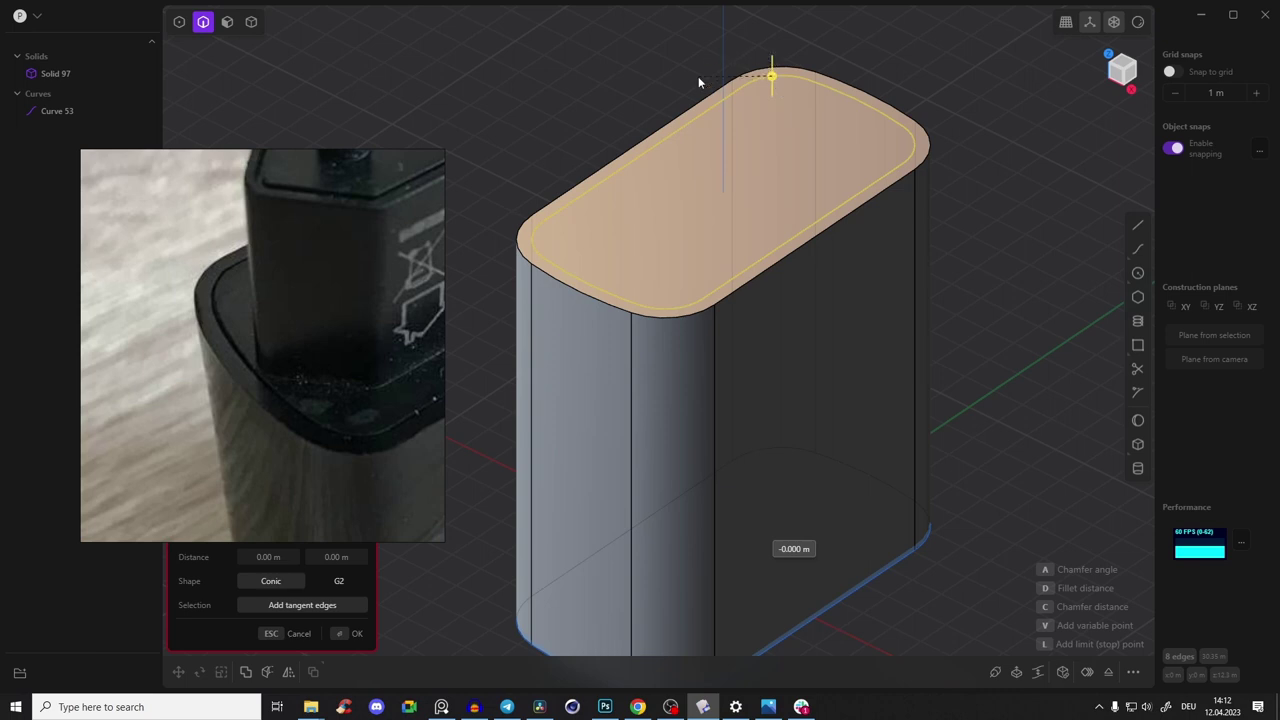
key(Escape)
scroll(559, 213, up, 2)
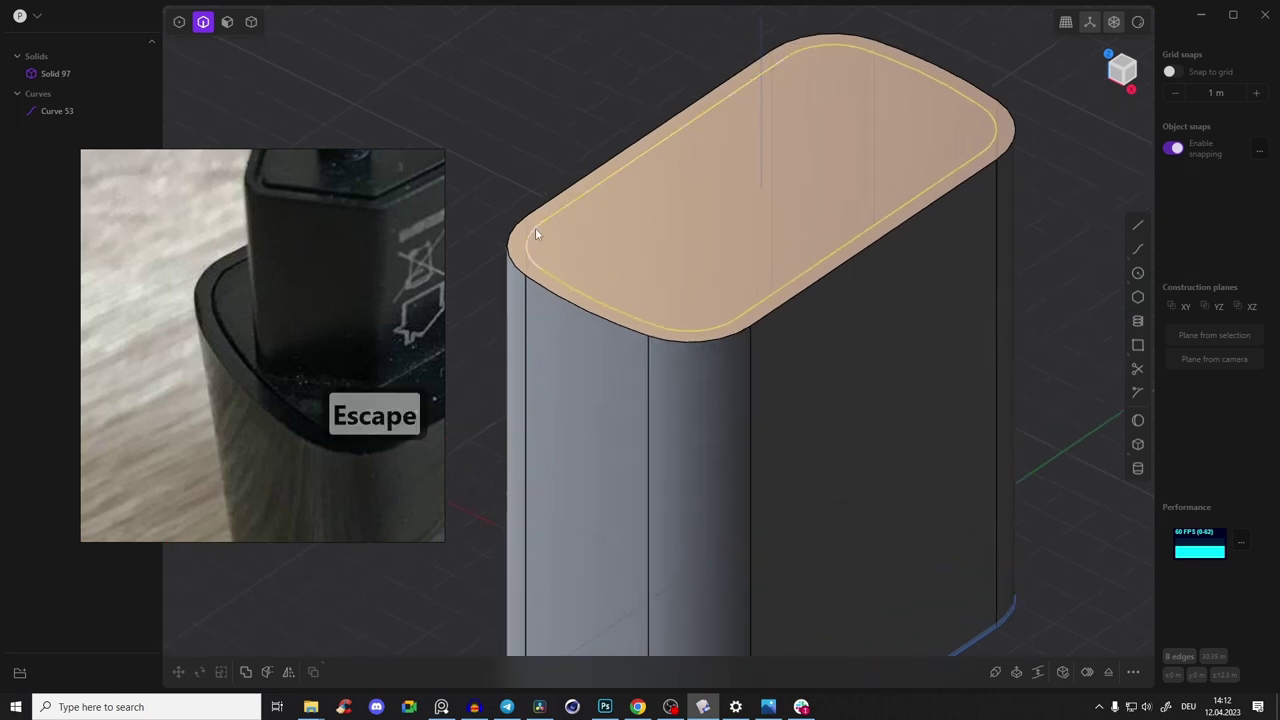
scroll(876, 168, down, 2)
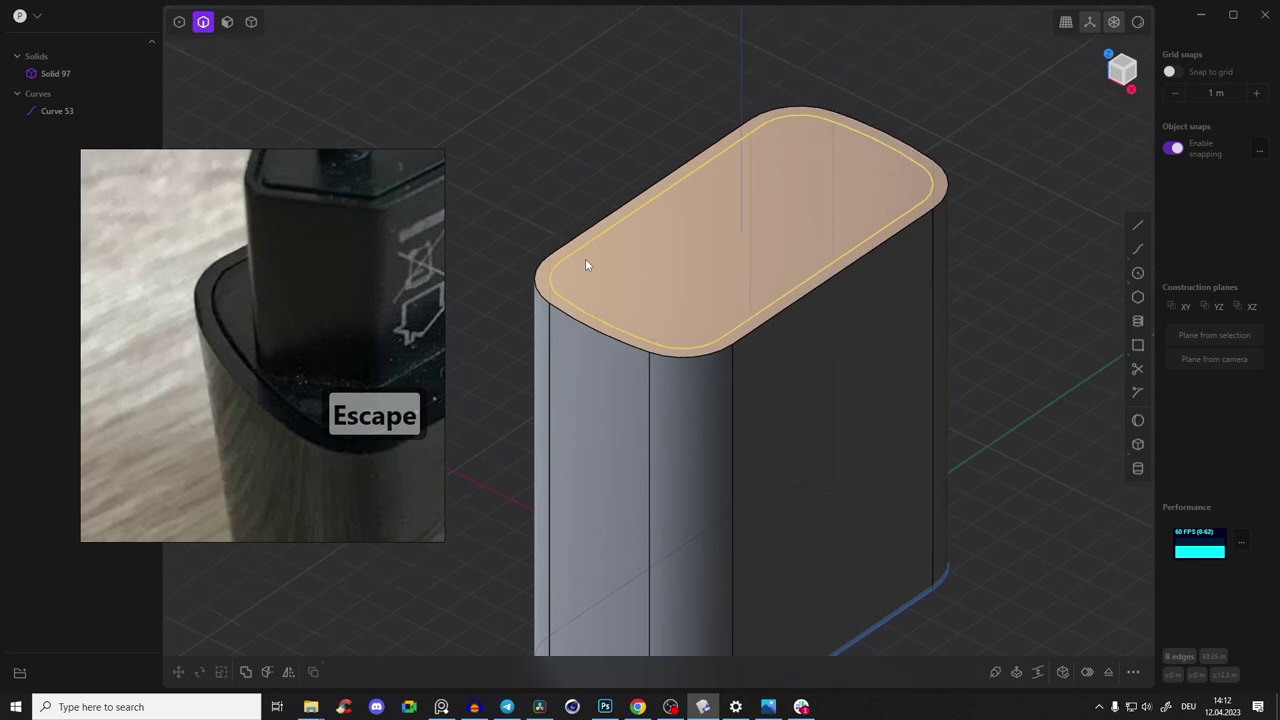
Duplicate the inset edge loop as a separate curve, try lifting it above the body, and undo that move
key(d)
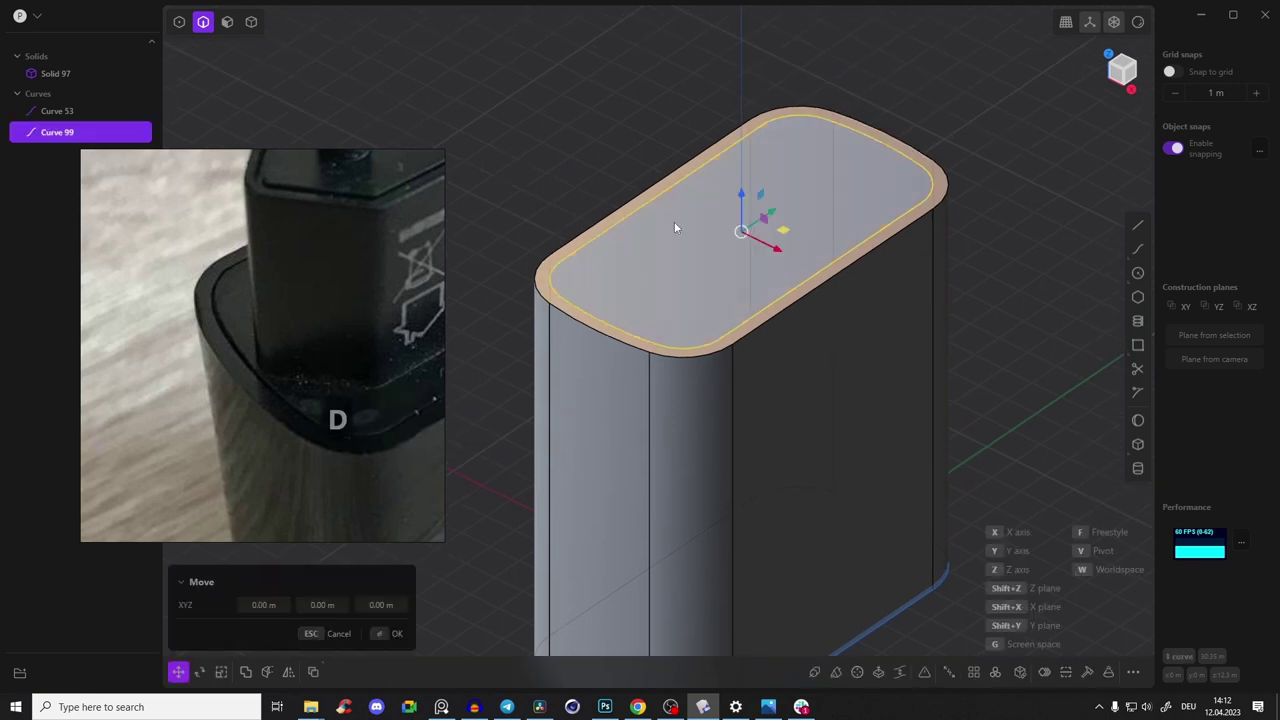
drag(742, 198, 743, 114)
mouse_move(750, 147)
middle_down()
mouse_move(756, 120)
mouse_move(753, 131)
middle_up()
shift+middle_drag(879, 120, 820, 134)
click(899, 140)
key(ctrl+z)
middle_drag(679, 187, 620, 220)
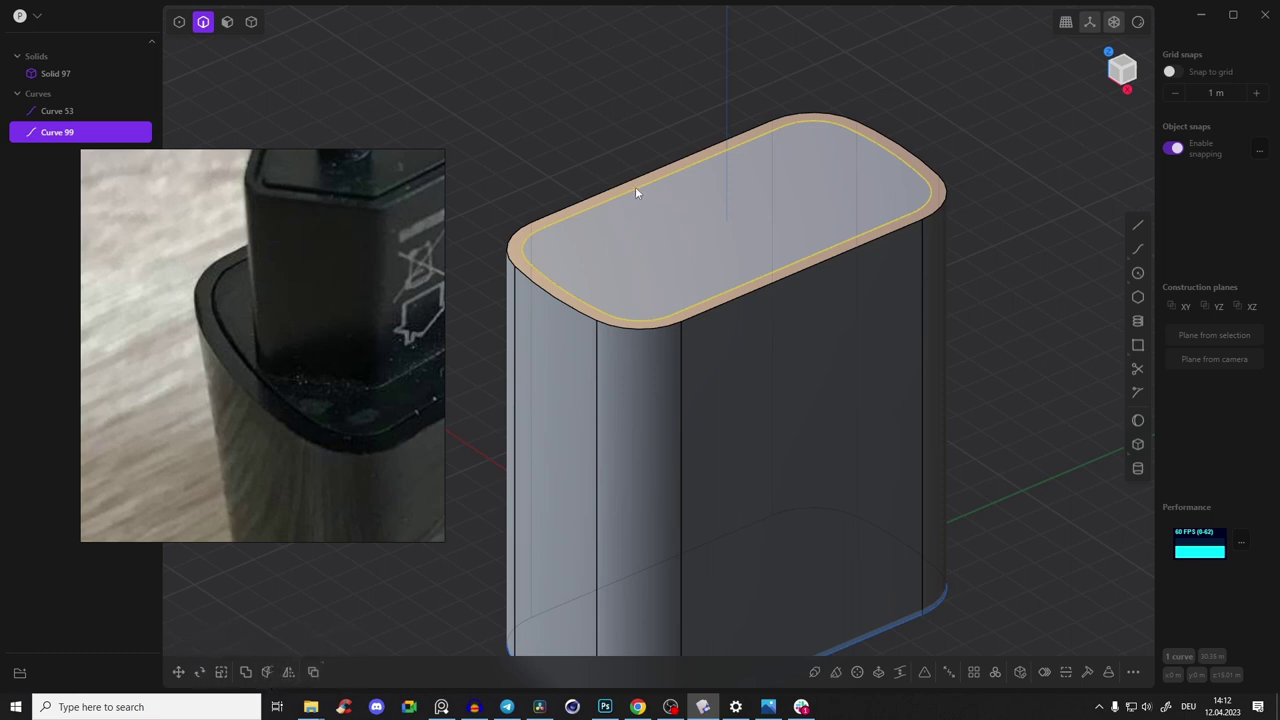
Cut the charger body with the duplicated curve, splitting it into an inner solid and an outer shell
key(c)
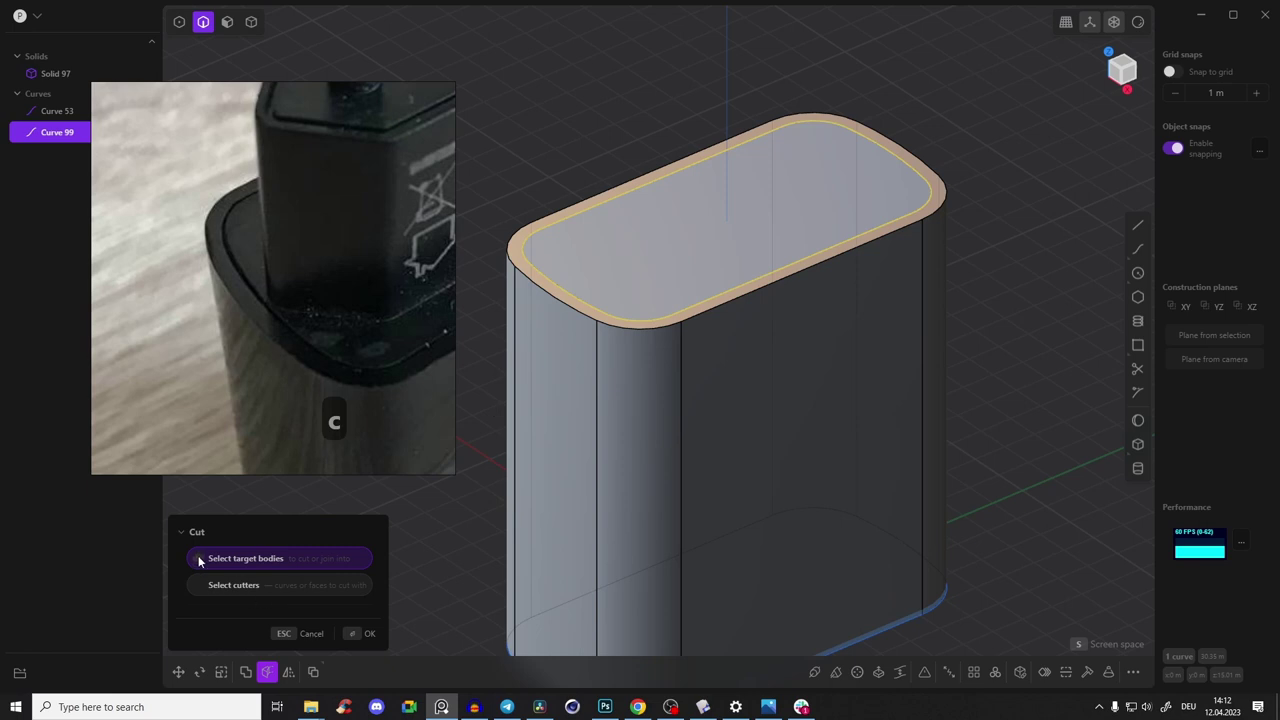
middle_drag(475, 468, 657, 323)
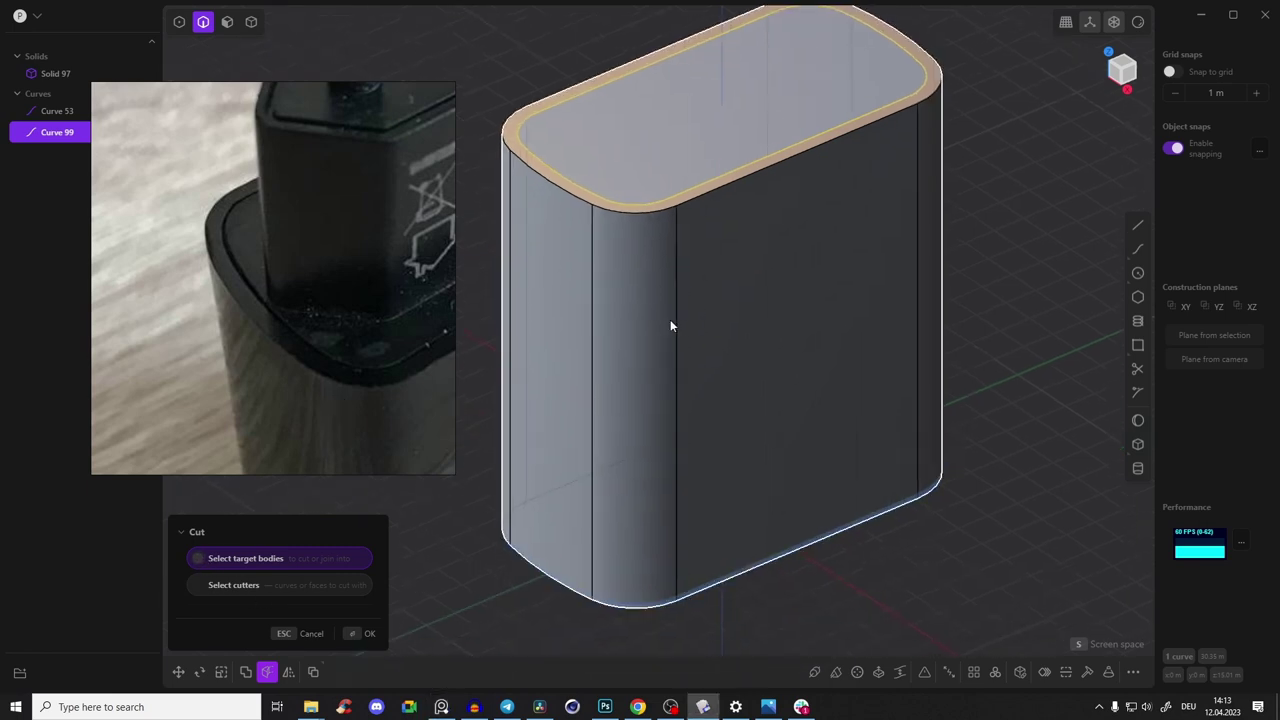
click(690, 355)
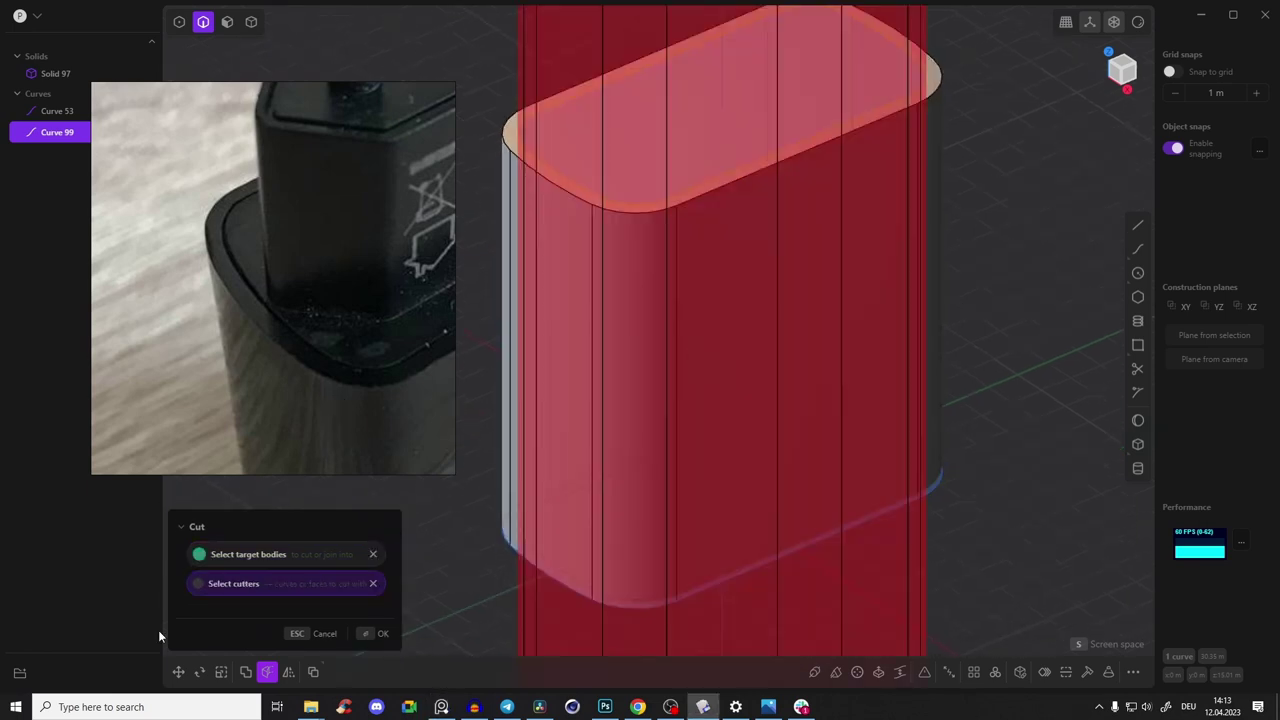
middle_drag(406, 376, 705, 324)
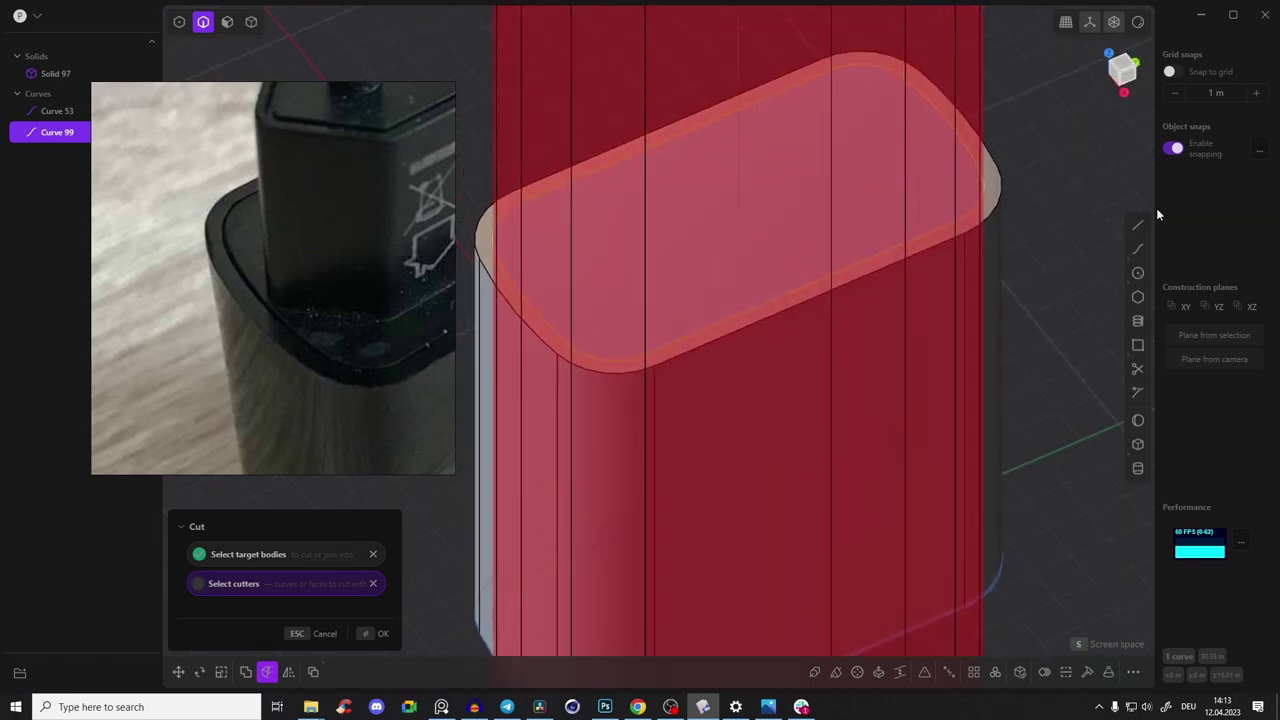
right_click(1083, 178)
click(1050, 197)
Delete the duplicated curve that served as the cutter
scroll(946, 272, down, 4)
middle_drag(946, 276, 734, 334)
click(701, 355)
key(x)
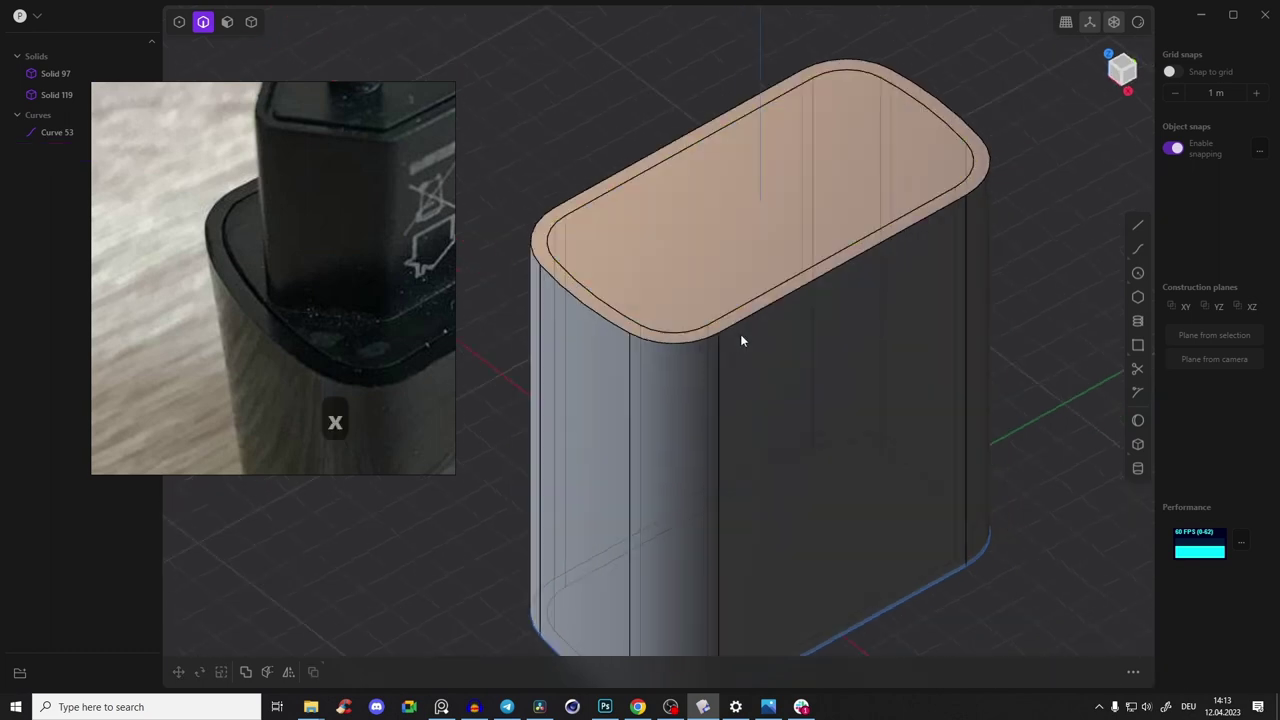
Try moving the inner solid upward out of the outer shell
key(Tab)
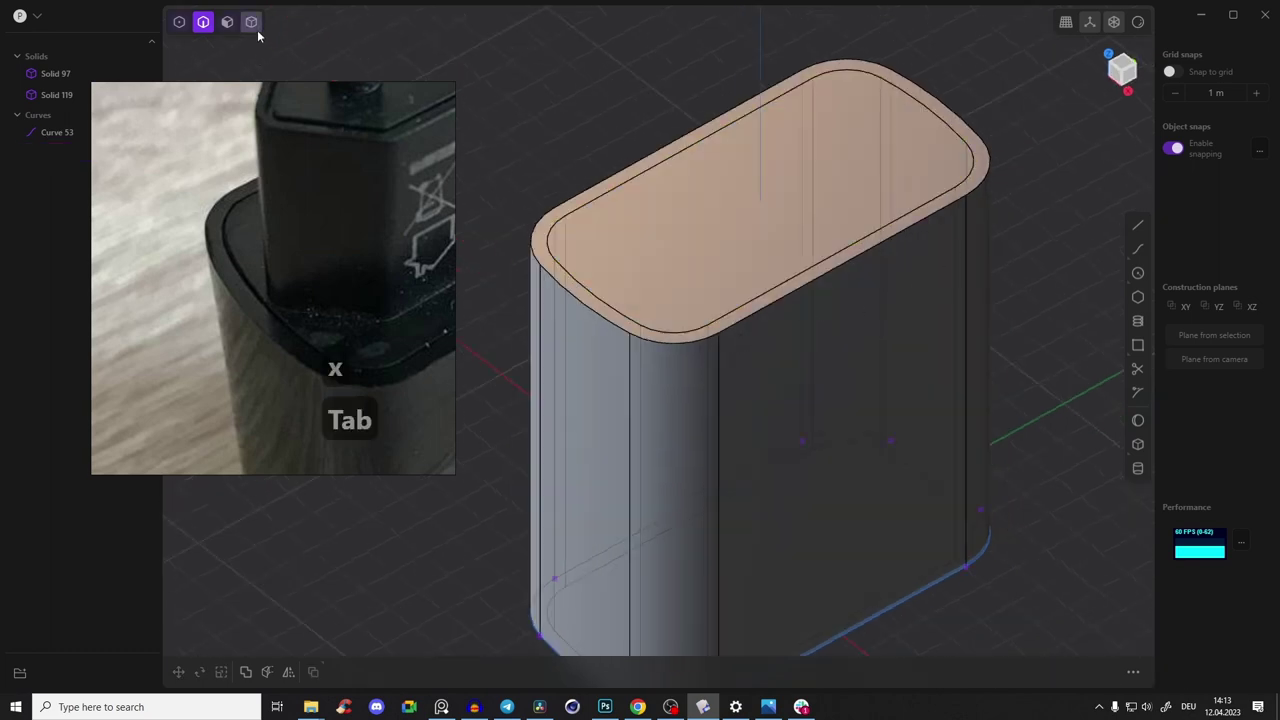
click(692, 270)
scroll(688, 270, down, 3)
shift+middle_drag(688, 270, 657, 244)
key(g)
drag(697, 313, 702, 208)
key(Escape)
scroll(522, 216, up, 5)
click(539, 178)
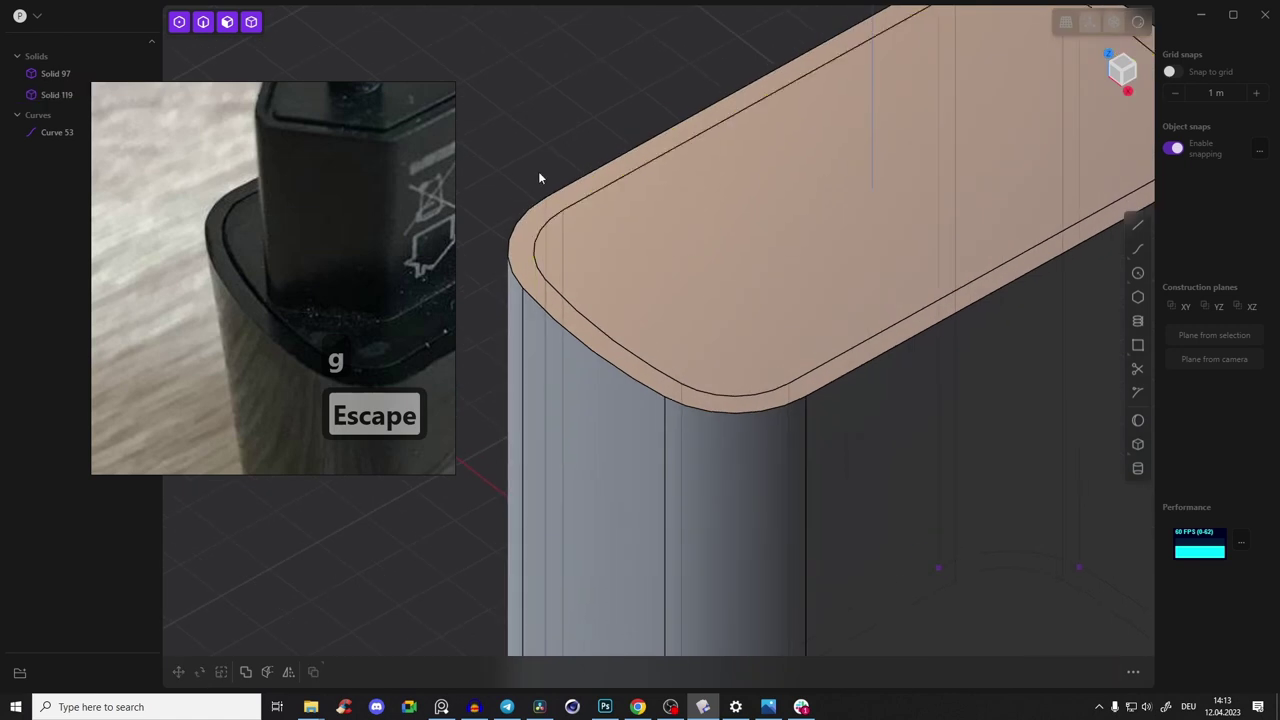
Add a narrow bevel along the outer shell's inner top edge
scroll(539, 173, up, 2)
mouse_move(653, 252)
middle_down()
mouse_move(592, 148)
mouse_move(642, 262)
middle_up()
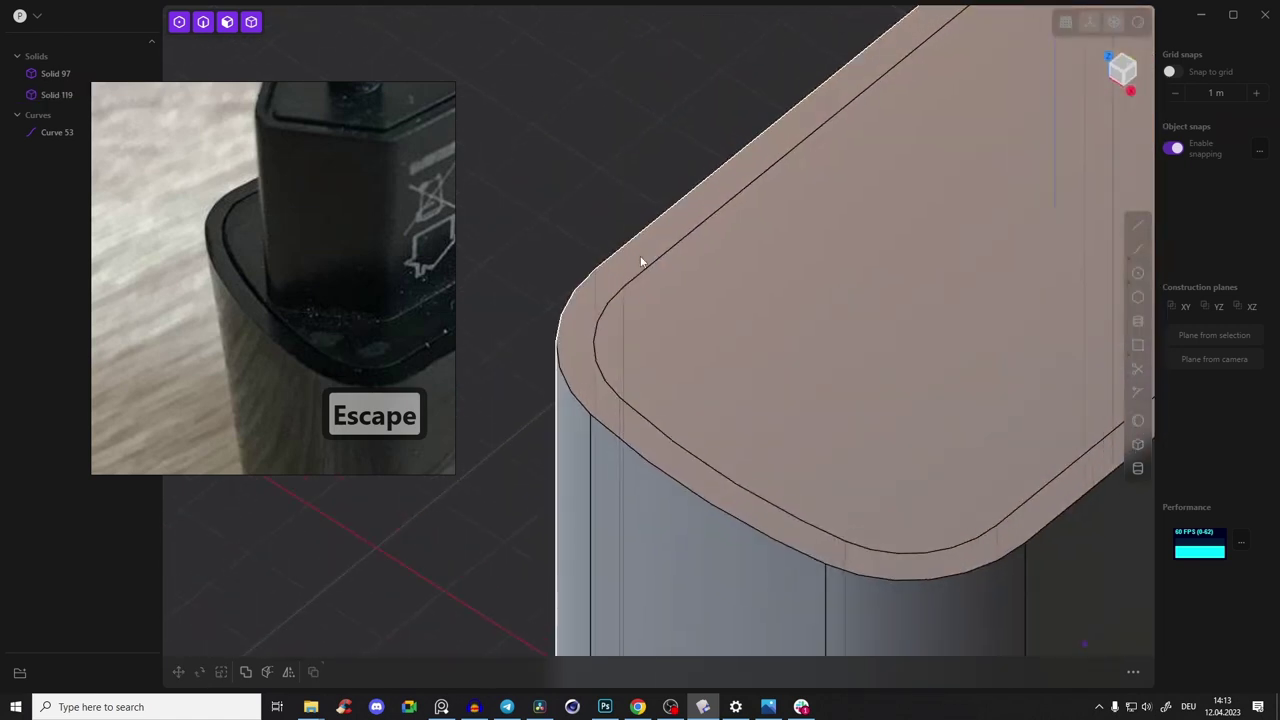
click(639, 264)
click(634, 269)
click(551, 187)
click(566, 427)
middle_drag(566, 427, 594, 188)
click(618, 250)
key(f)
mouse_move(613, 175)
mouse_down()
mouse_move(598, 179)
mouse_move(620, 182)
mouse_up()
middle_drag(600, 203, 543, 214)
key(Return)
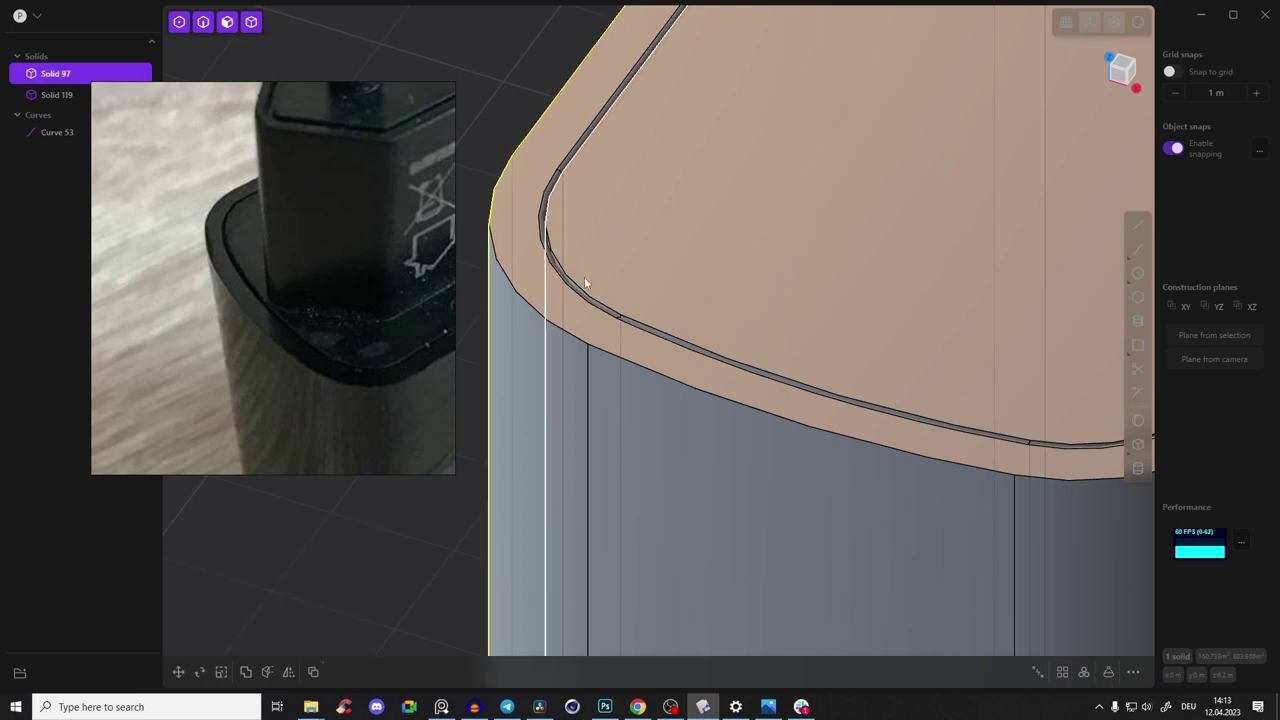
Add a matching narrow bevel along the inner solid's top edge to form the seam groove
click(562, 243)
middle_drag(562, 243, 617, 258)
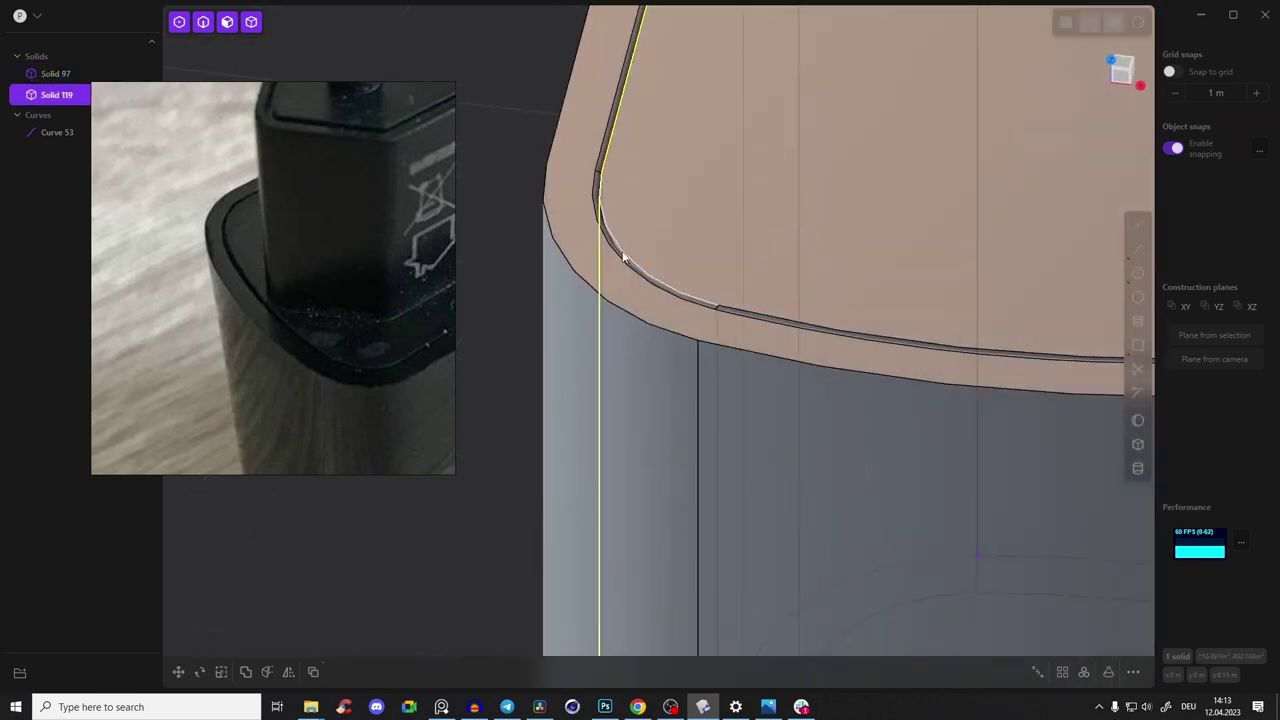
click(623, 251)
key(f)
drag(623, 251, 619, 250)
middle_drag(619, 250, 592, 222)
shift+middle_drag(592, 222, 696, 388)
scroll(696, 388, down, 6)
key(Return)
scroll(597, 169, down, 3)
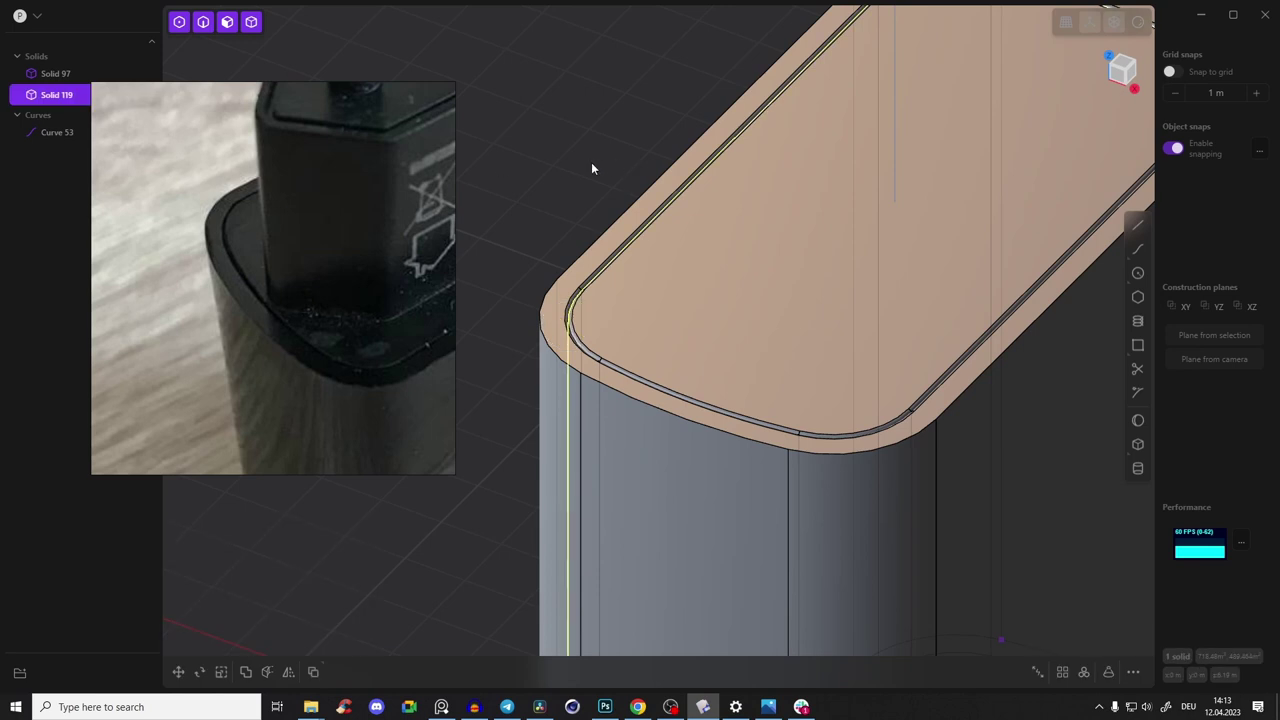
View the body in perspective and examine the seam around its top
middle_drag(600, 137, 585, 158)
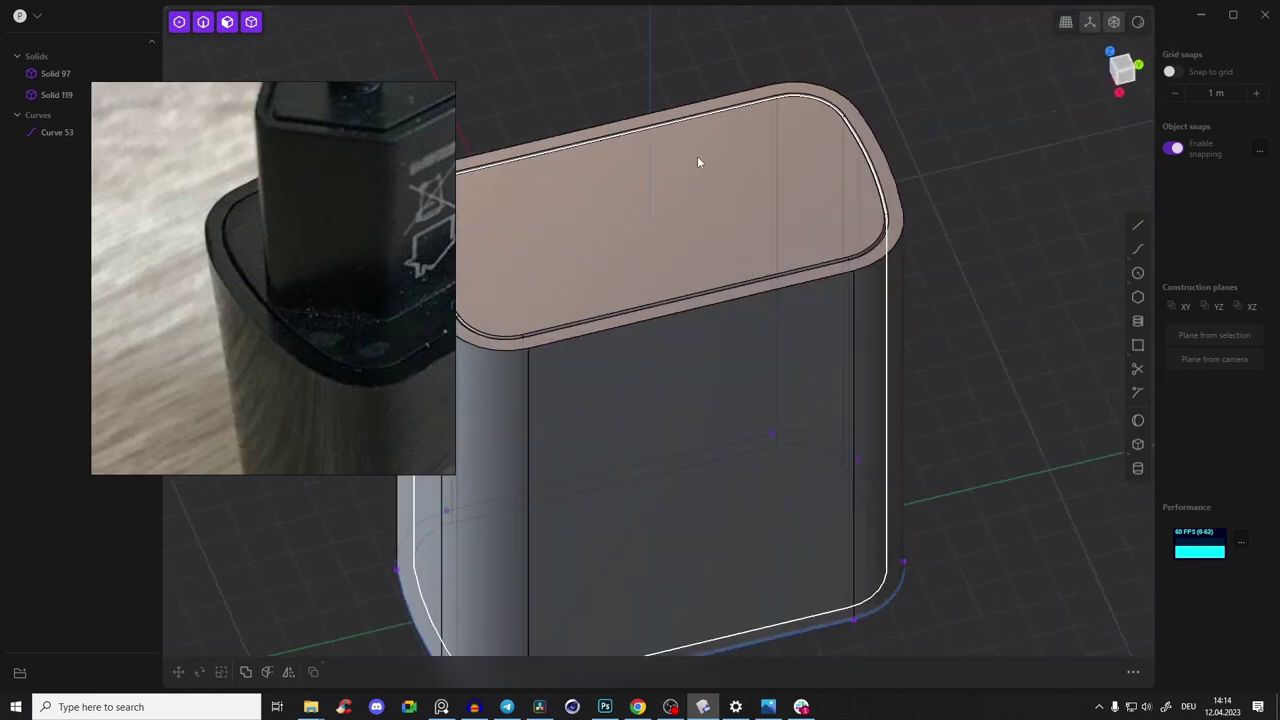
scroll(698, 160, down, 3)
shift+middle_drag(698, 160, 771, 232)
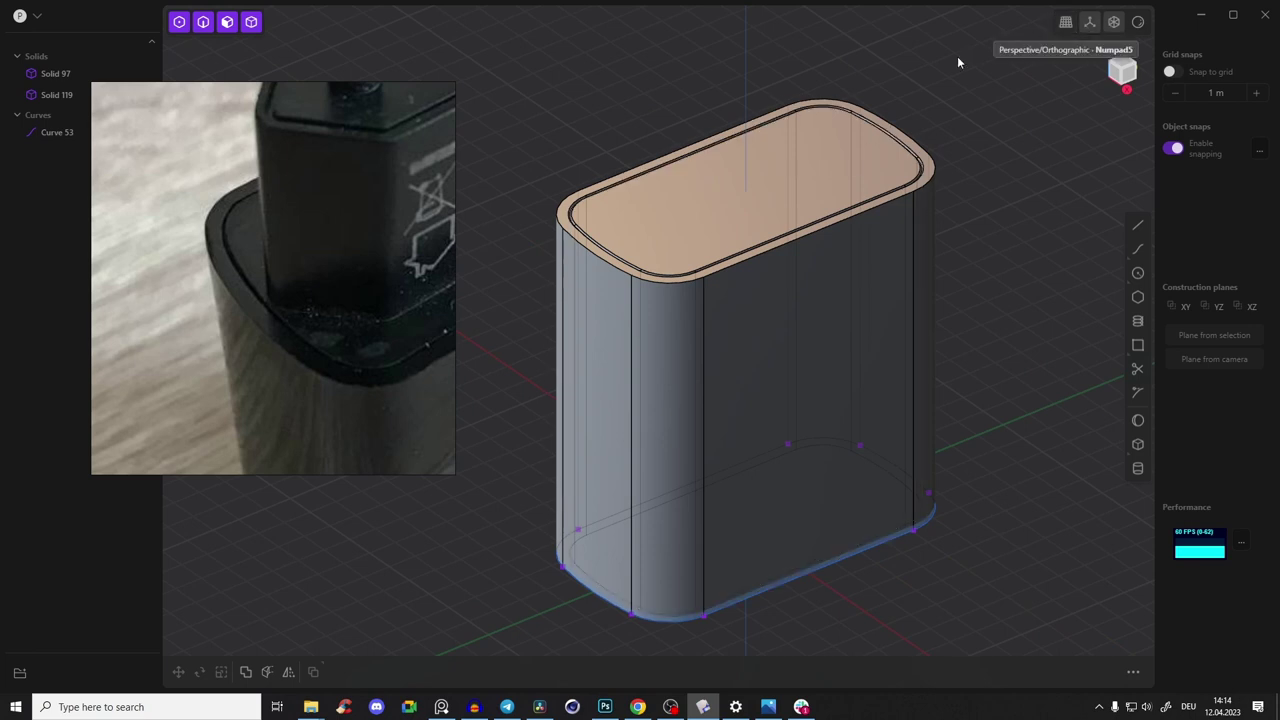
middle_drag(957, 56, 947, 100)
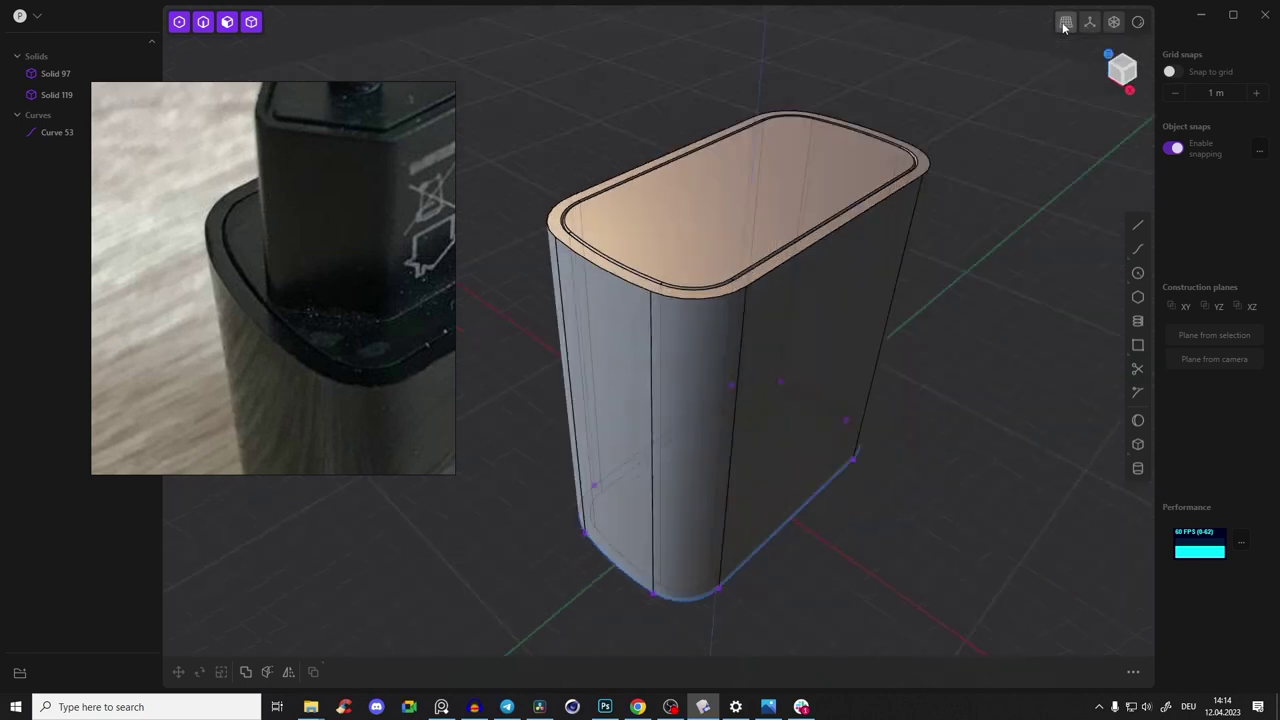
Compare the charger body in perspective and orthographic projection, viewing its top and sides
click(1064, 25)
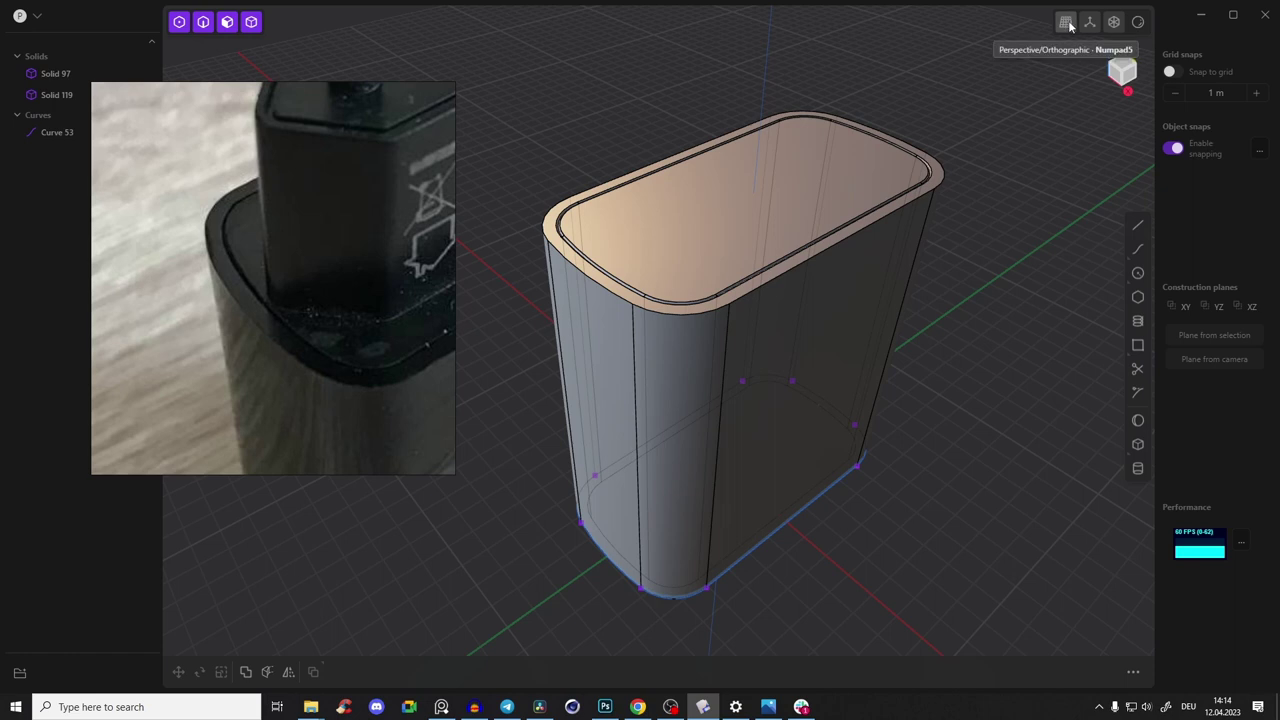
middle_drag(982, 86, 992, 52)
scroll(867, 138, down, 3)
middle_drag(867, 138, 806, 122)
scroll(835, 137, up, 2)
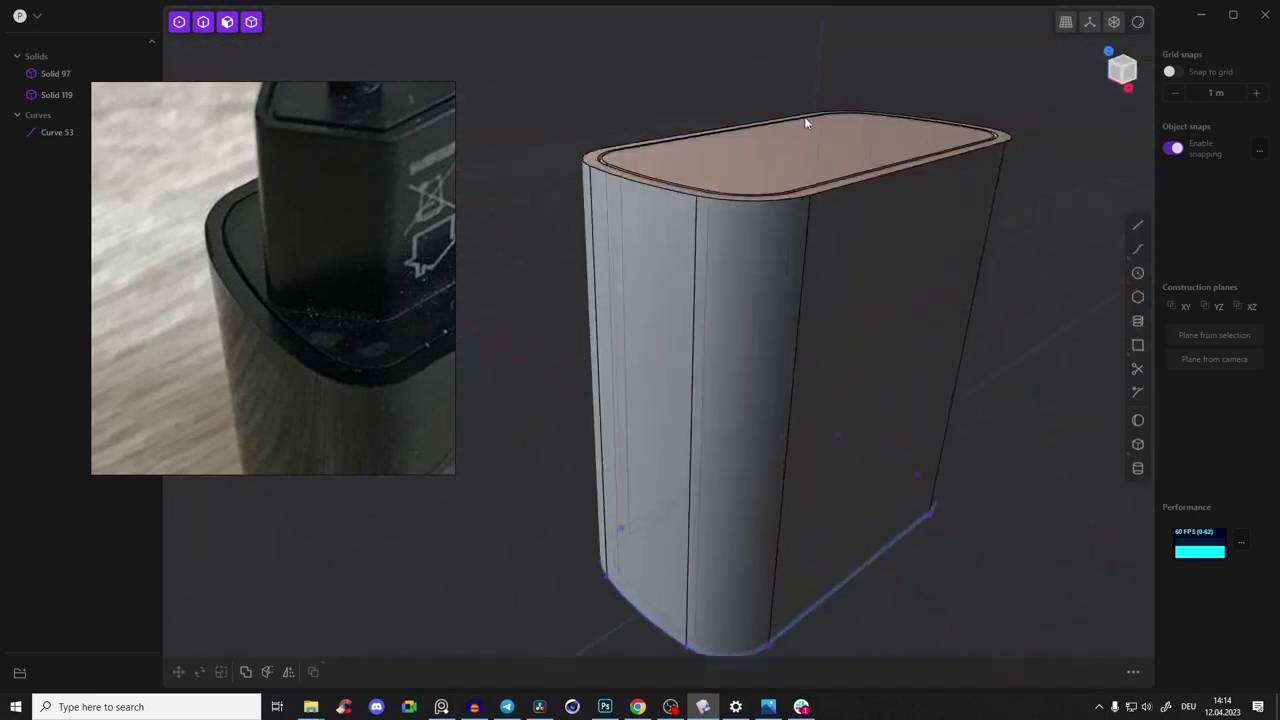
click(1066, 22)
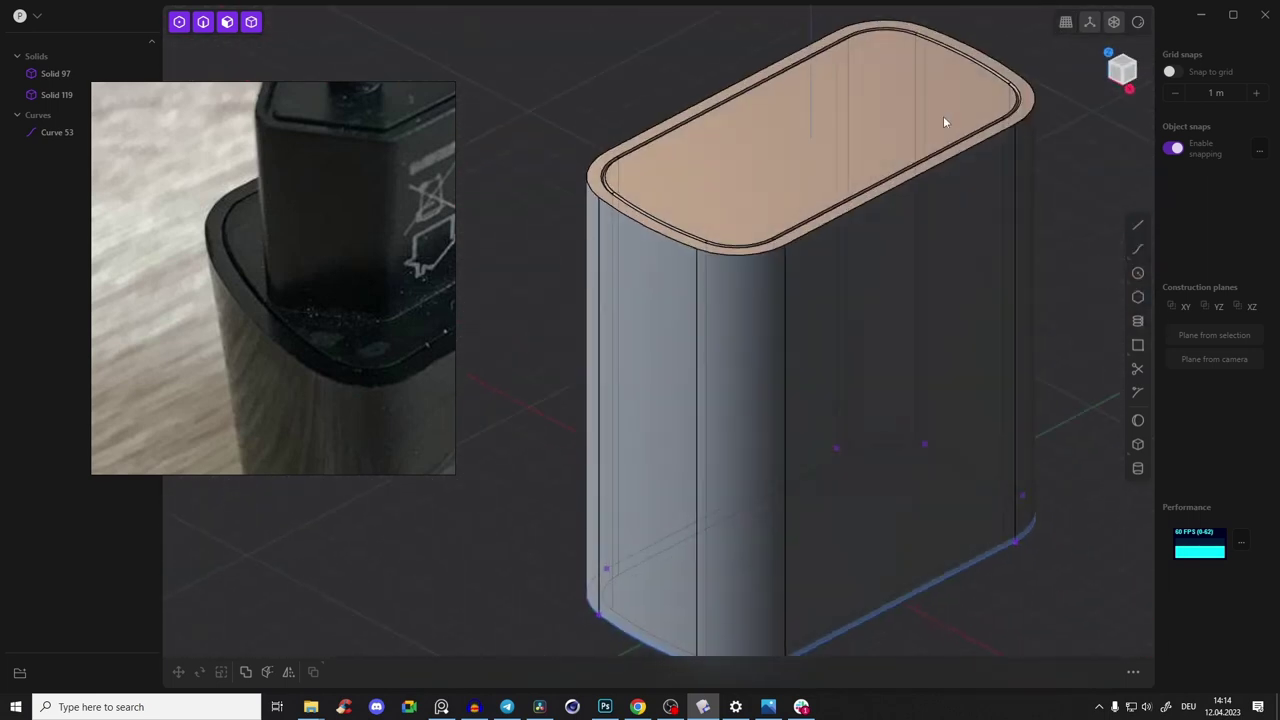
click(1066, 22)
scroll(966, 128, down, 4)
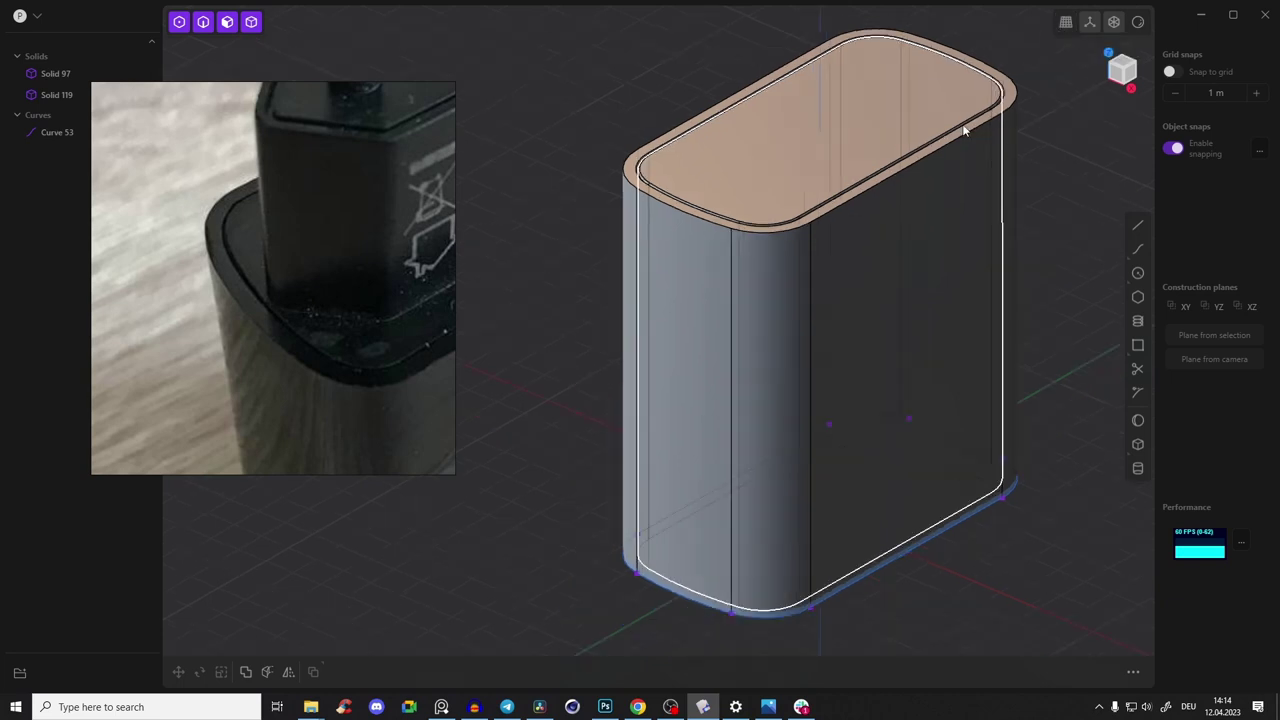
mouse_move(896, 180)
middle_down()
mouse_move(909, 157)
mouse_move(885, 221)
mouse_move(942, 112)
mouse_move(893, 171)
middle_up()
scroll(876, 184, up, 4)
scroll(885, 221, down, 4)
scroll(920, 163, down, 4)
scroll(960, 181, up, 5)
scroll(883, 214, down, 2)
scroll(840, 211, up, 3)
mouse_move(840, 211)
middle_down()
mouse_move(883, 163)
mouse_move(851, 224)
middle_up()
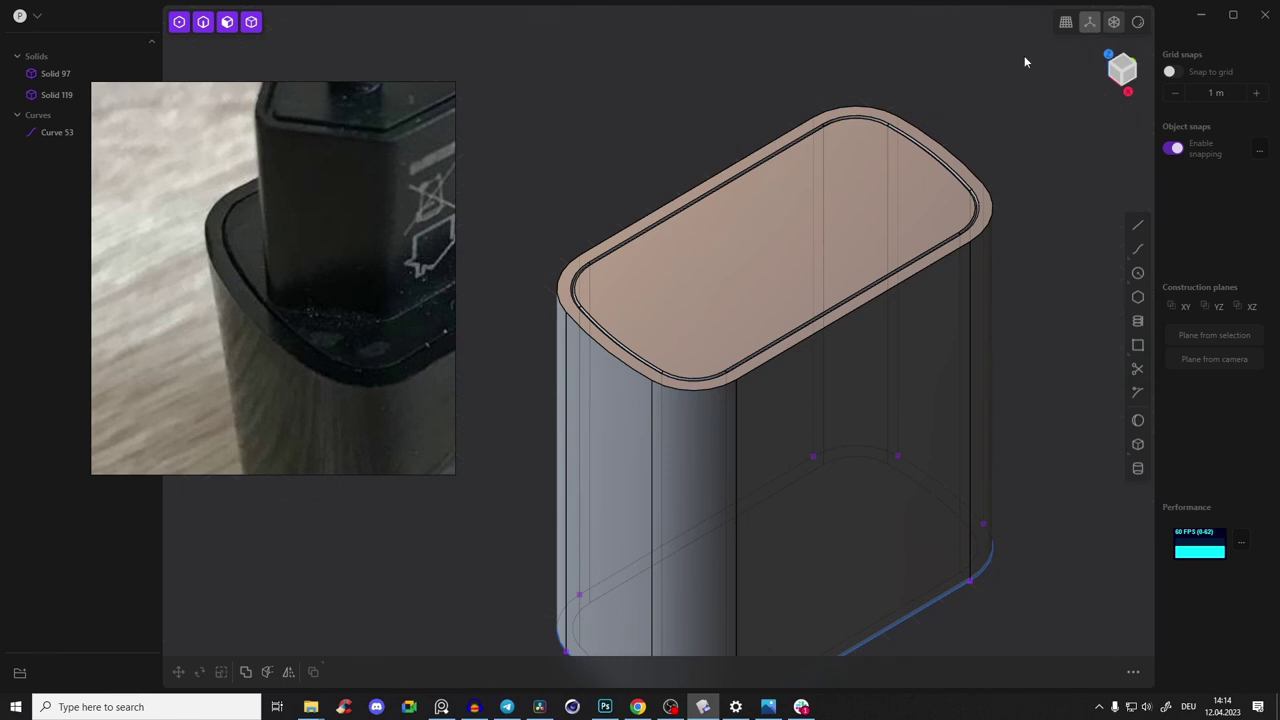
scroll(972, 94, down, 3)
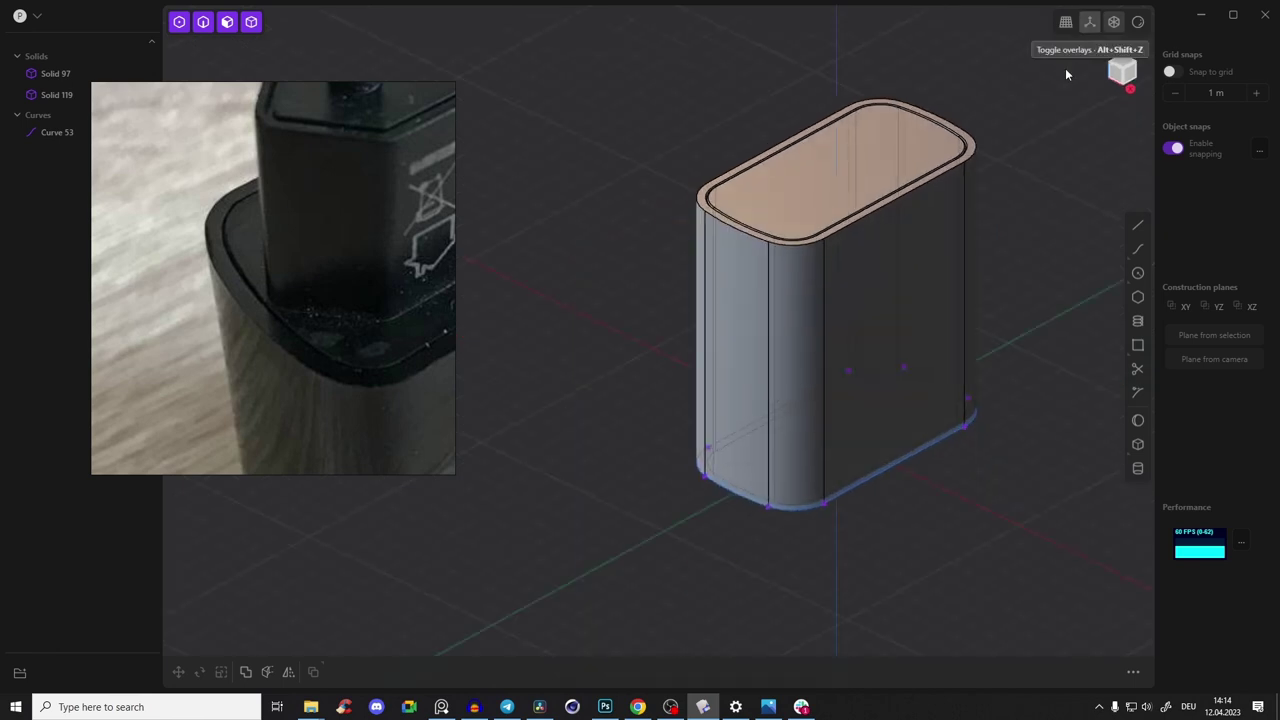
scroll(1017, 95, up, 3)
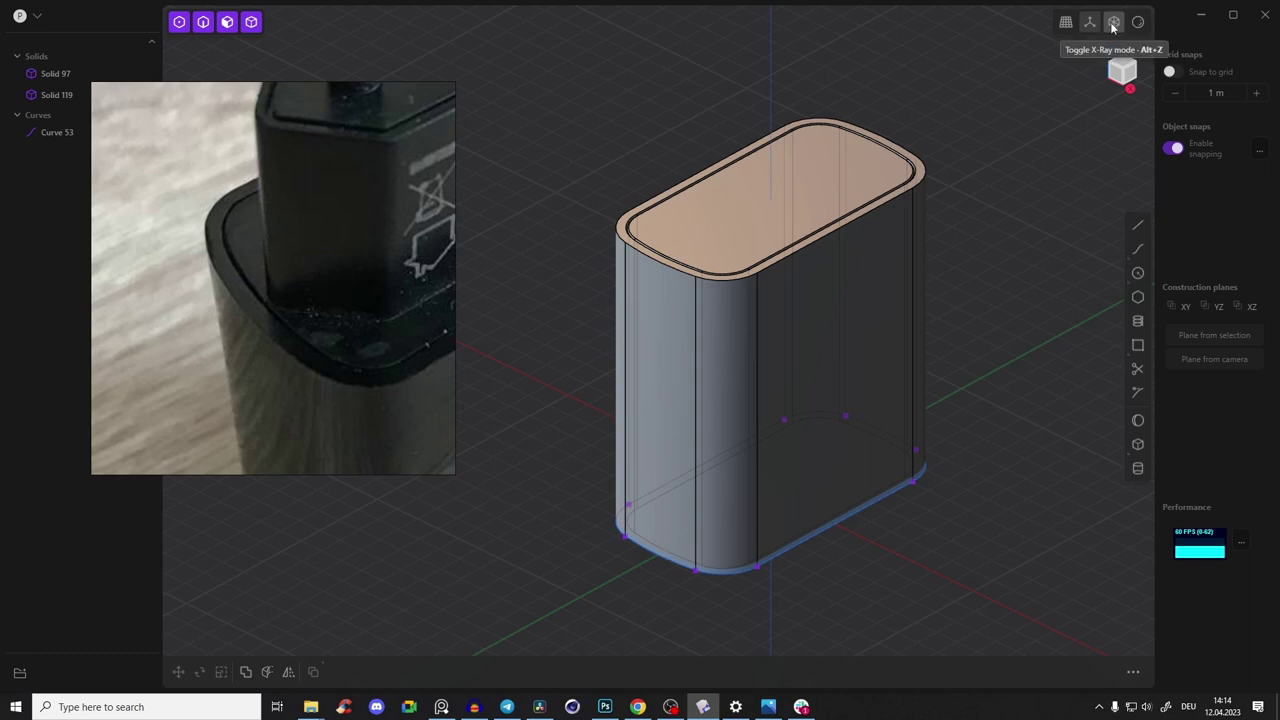
scroll(797, 262, up, 3)
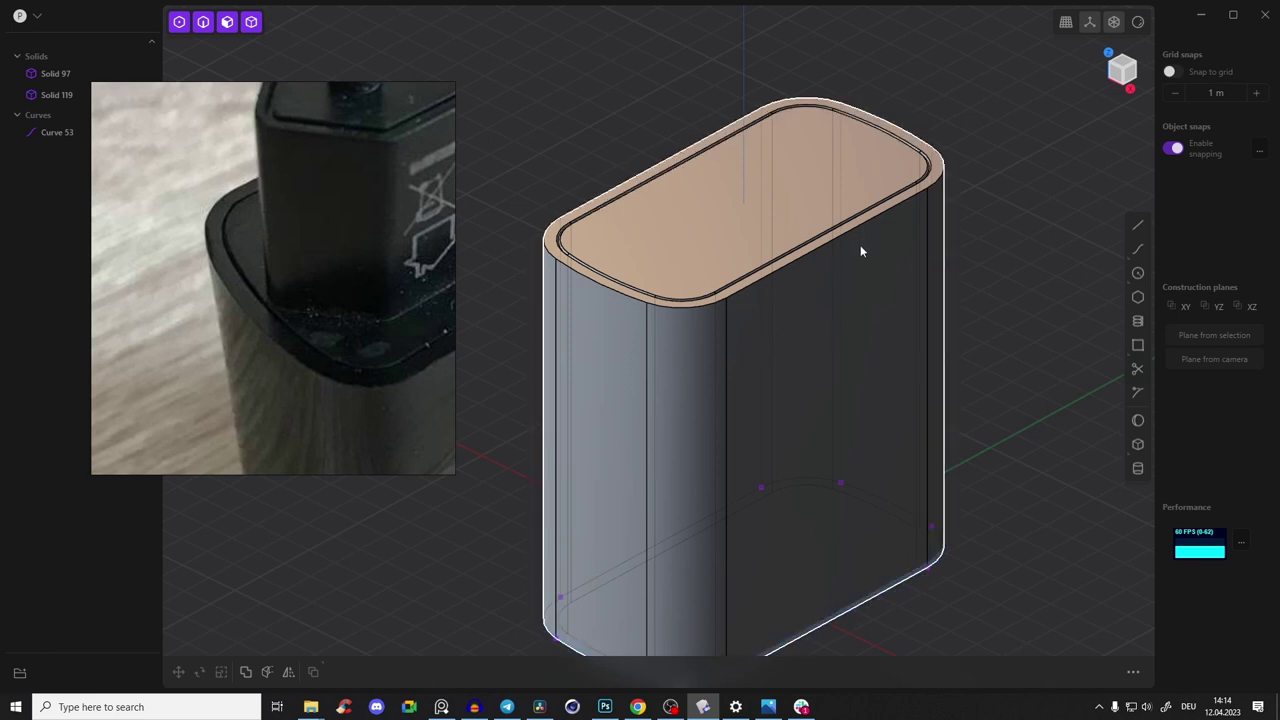
Turn X-ray mode off and on again to compare the body with and without its hidden edges
key(alt+z)
middle_drag(908, 214, 940, 240)
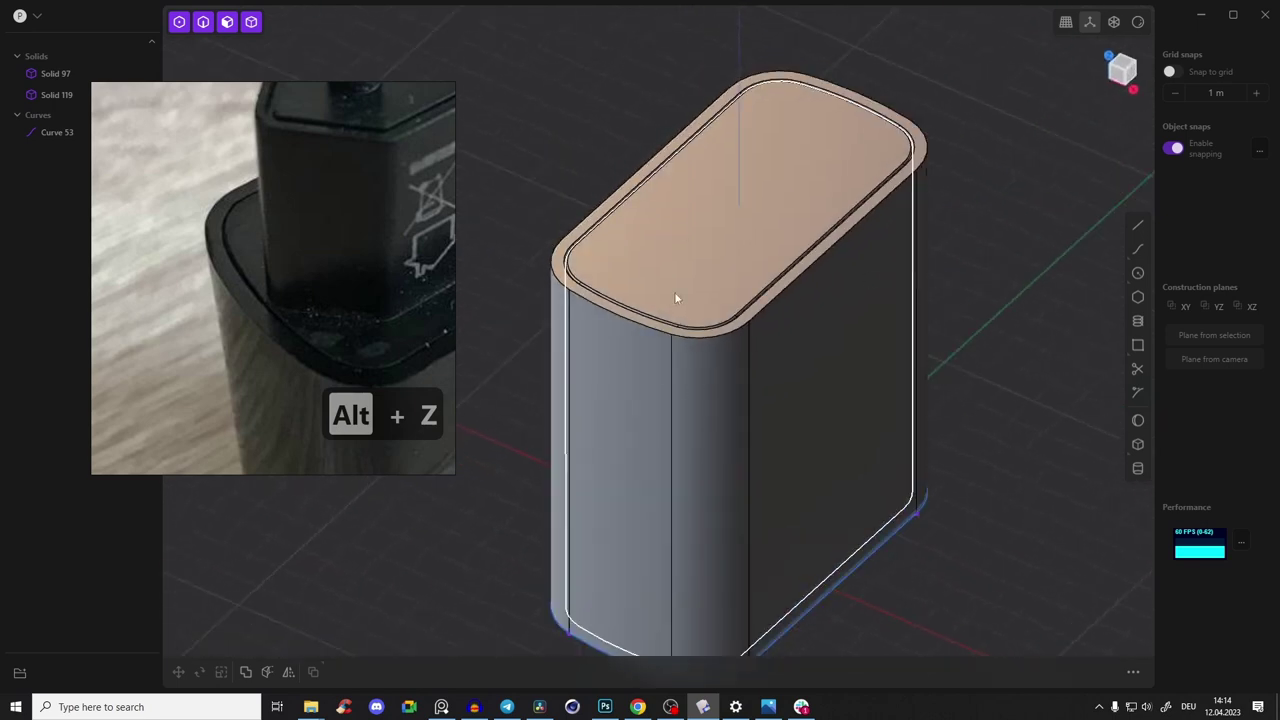
key(alt+z)
middle_drag(766, 300, 751, 197)
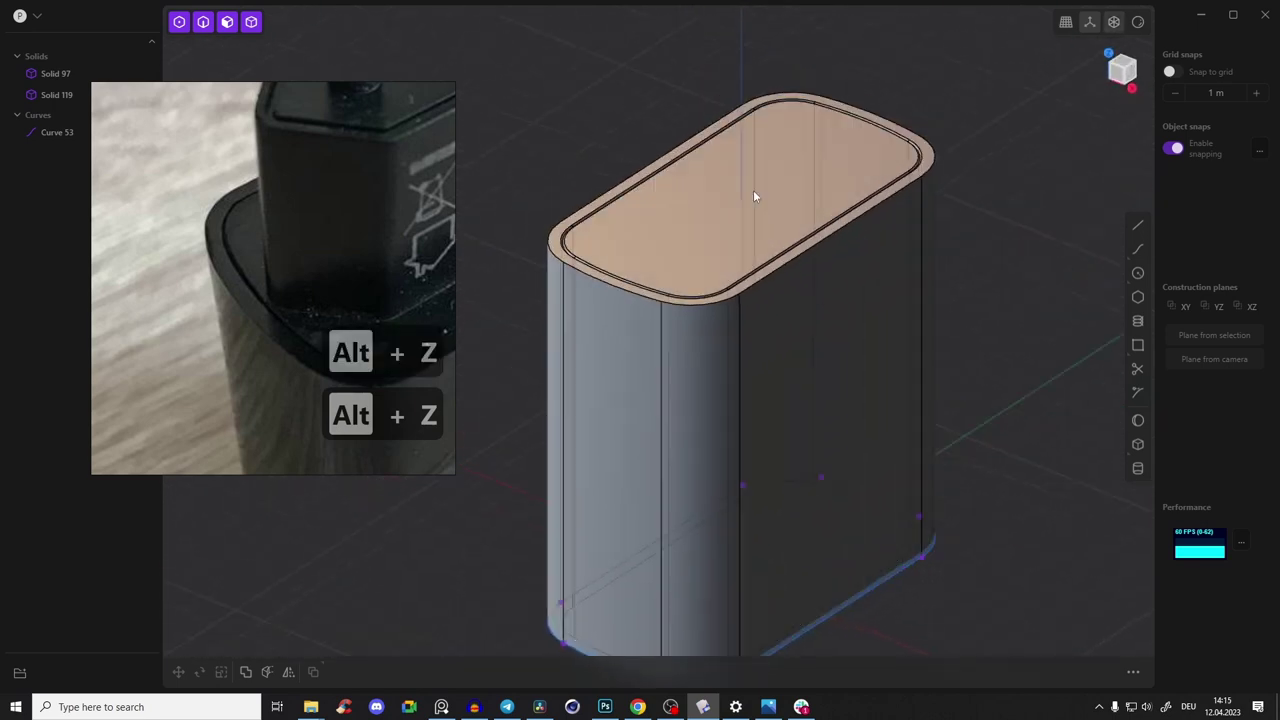
Shade the viewport with the glossy red matcap to inspect the charger body's surfaces
click(1138, 23)
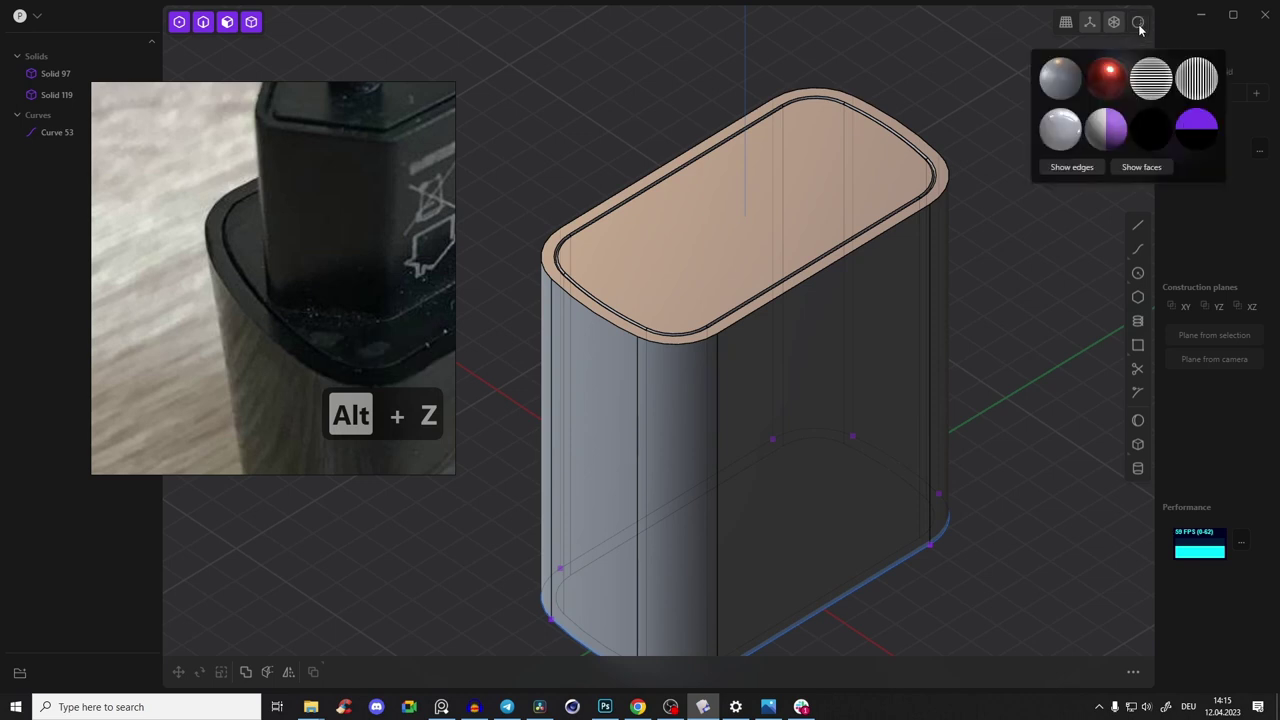
click(1107, 92)
scroll(928, 272, down, 3)
middle_drag(928, 272, 822, 344)
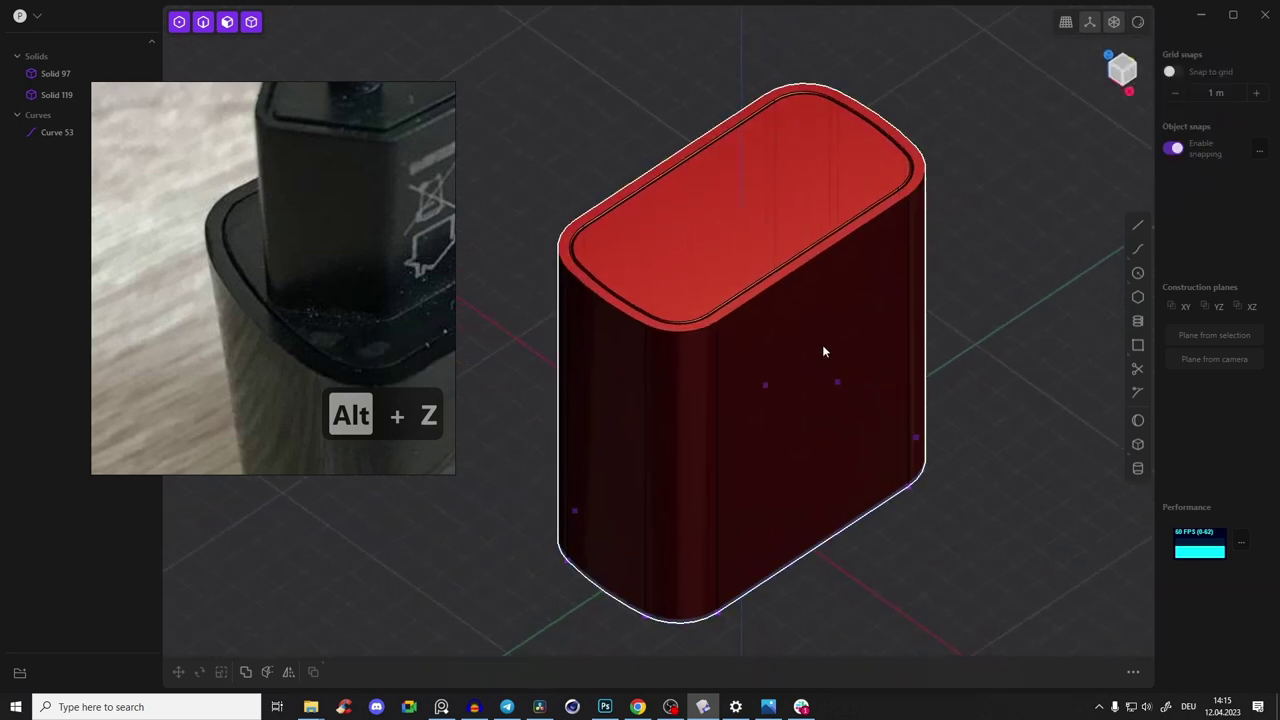
click(926, 288)
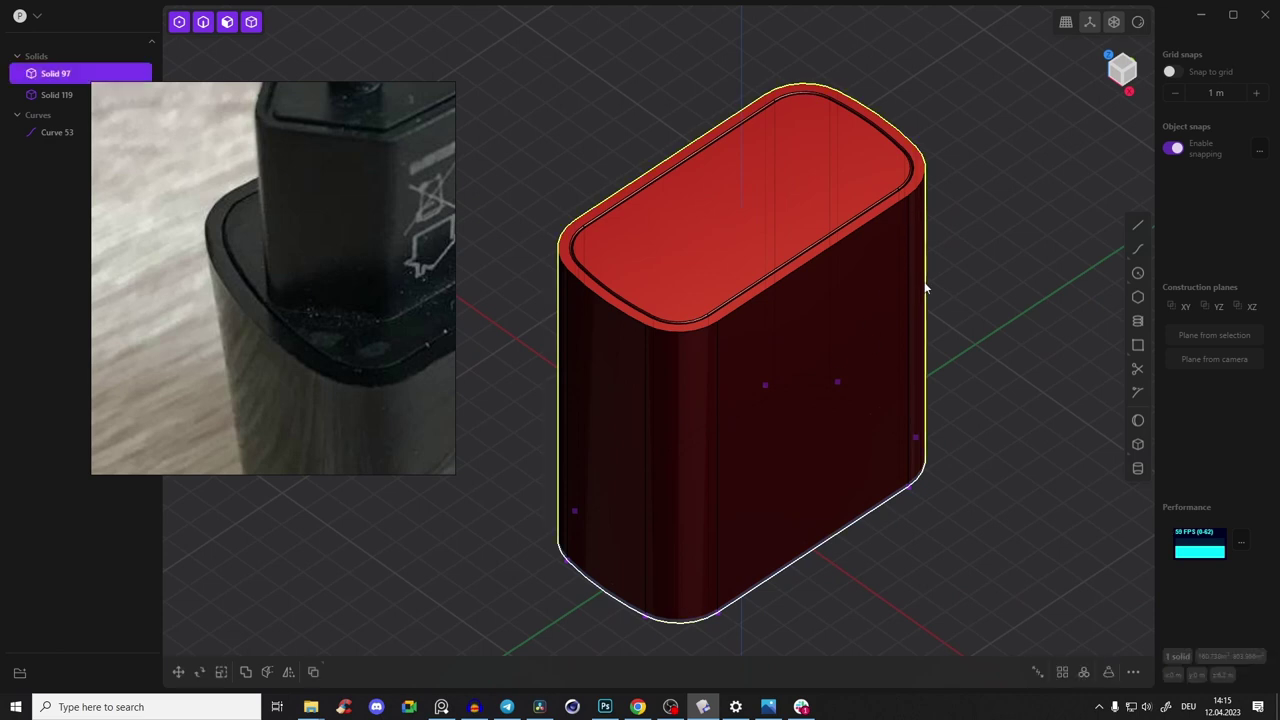
key(n)
key(m)
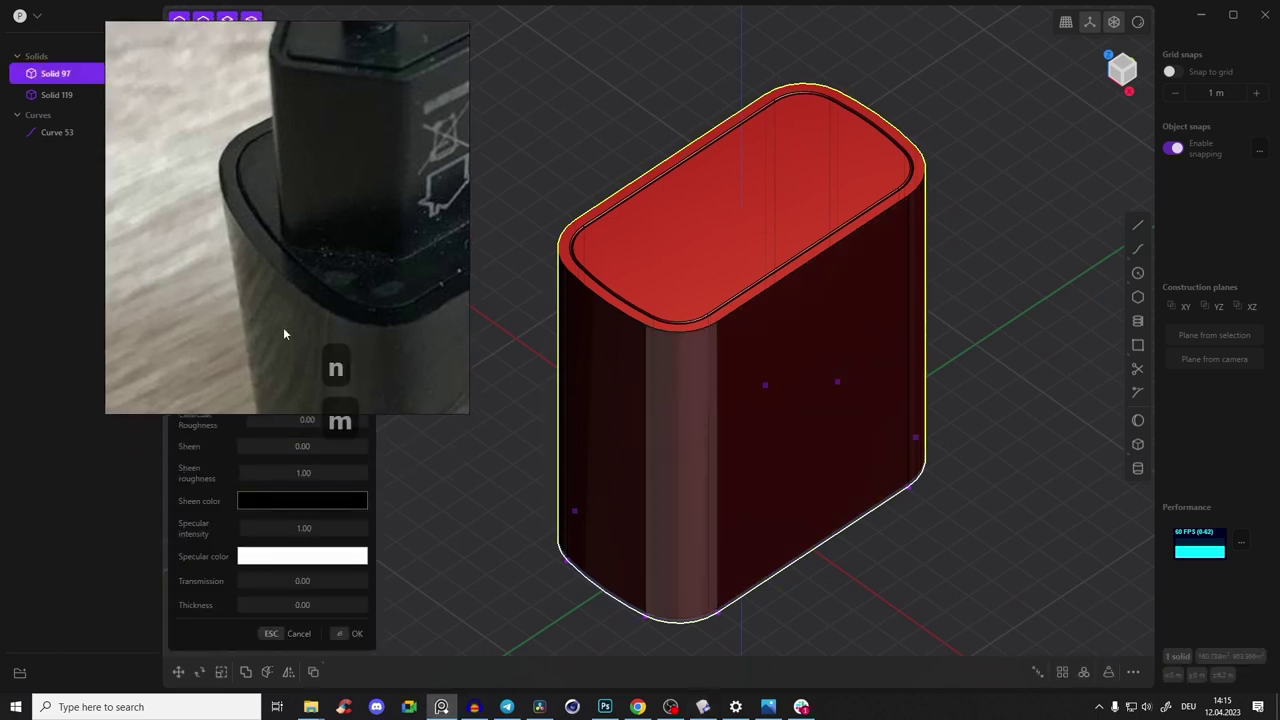
key(Escape)
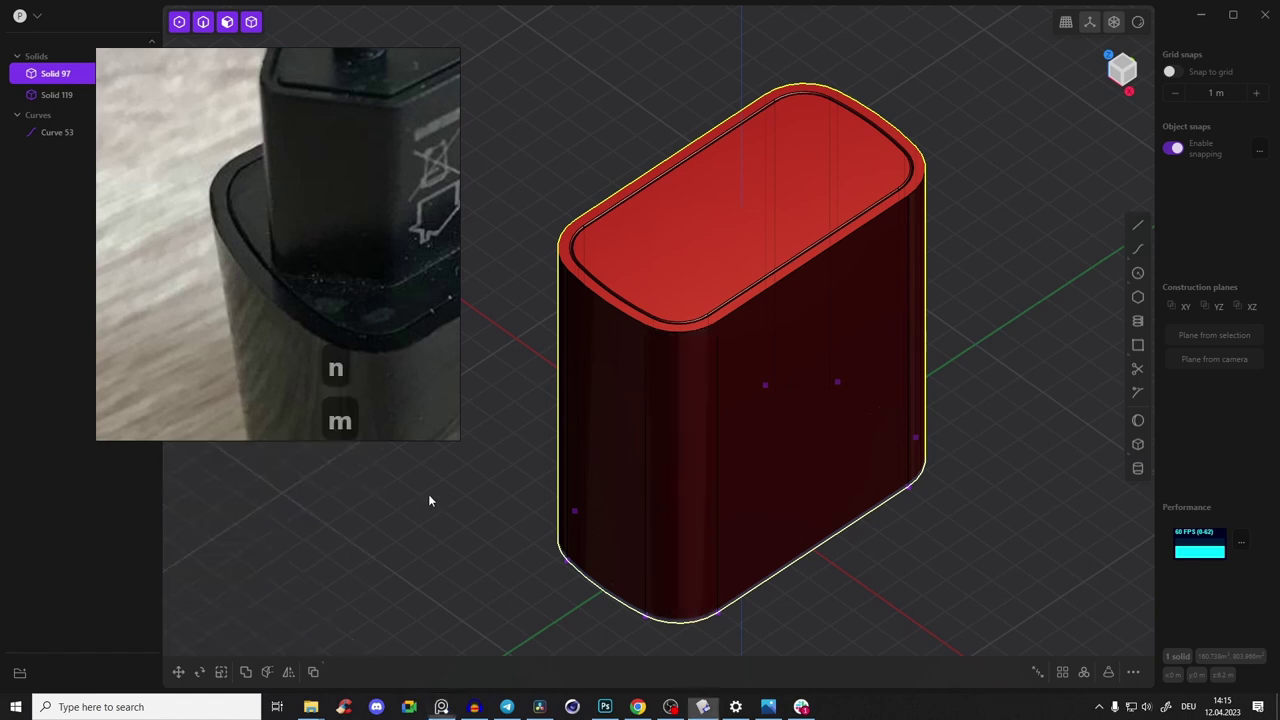
Hide the model's edge lines and inspect the shading around the top of the body
click(1139, 22)
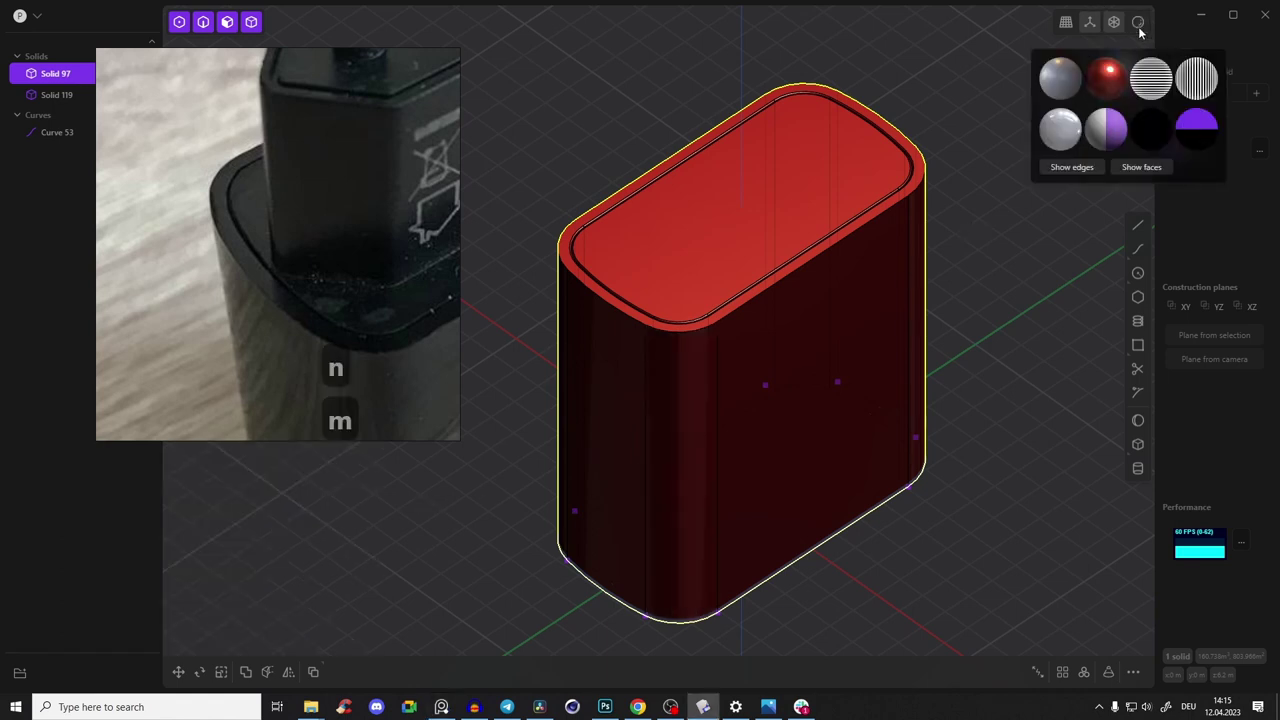
click(1075, 170)
middle_drag(883, 229, 831, 140)
scroll(786, 280, up, 3)
middle_drag(800, 196, 836, 232)
Round the outer shell's outer top edge with a conic fillet of about 0.08 m
middle_drag(864, 162, 856, 218)
click(856, 220)
key(f)
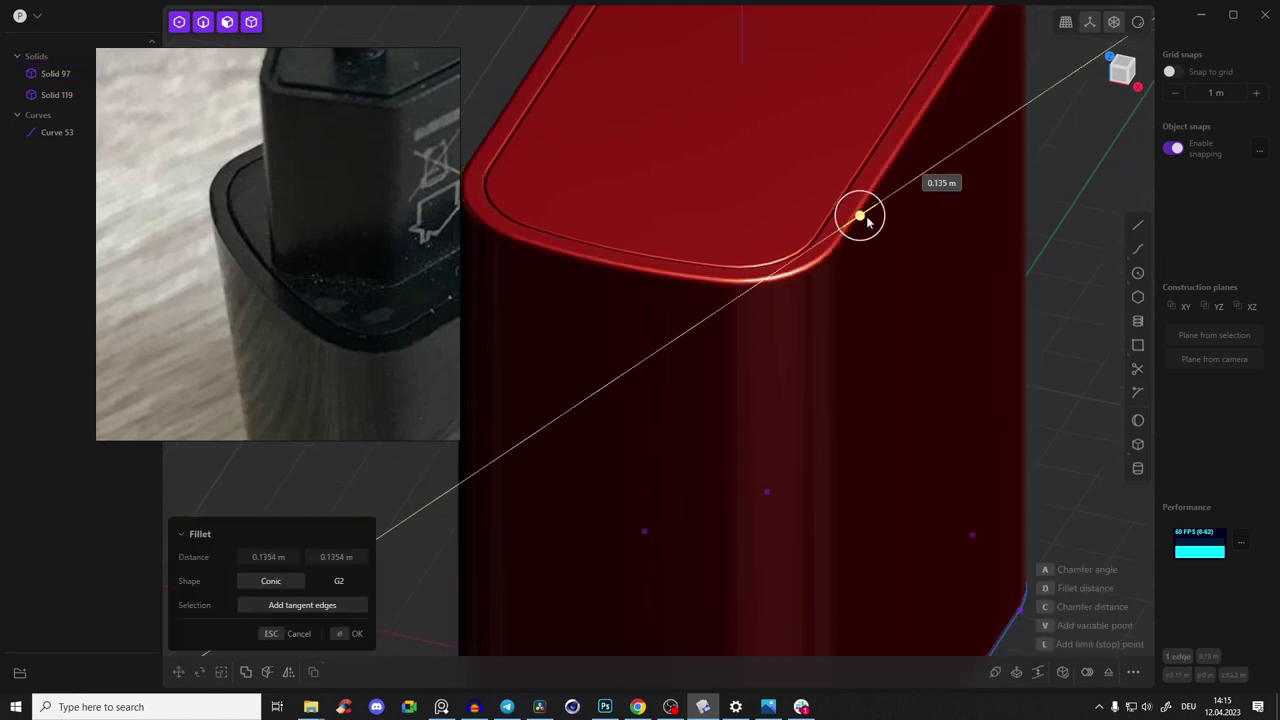
click(864, 224)
shift+middle_drag(877, 231, 850, 284)
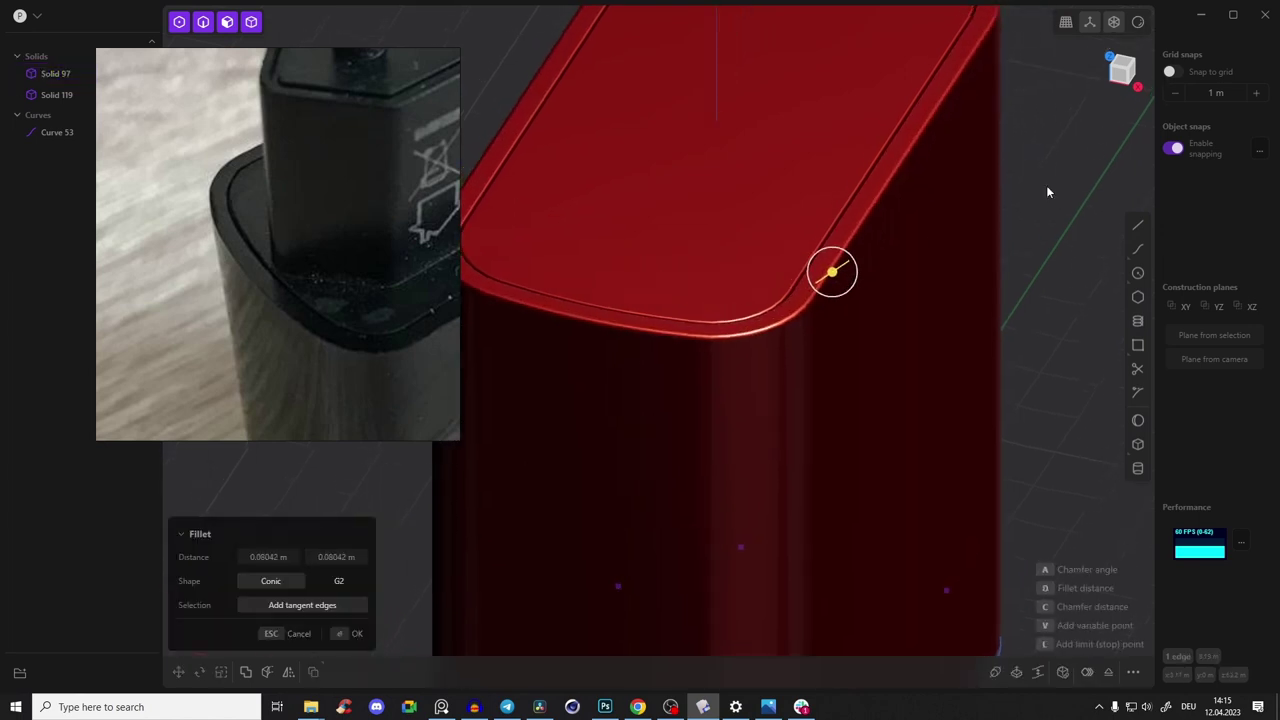
scroll(1000, 165, down, 4)
middle_drag(983, 169, 920, 257)
scroll(920, 257, up, 2)
middle_drag(845, 315, 820, 245)
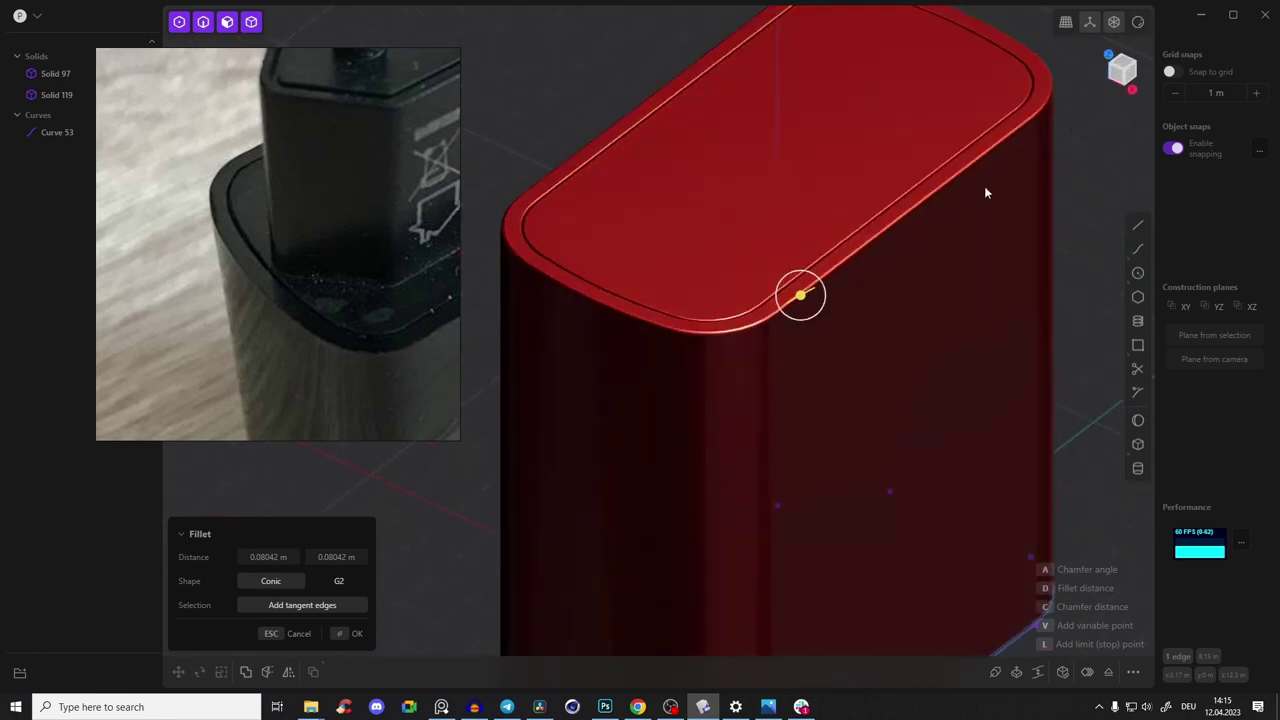
Switch the viewport shading back to the grey matcap and show the edge lines again
click(1138, 22)
click(1060, 78)
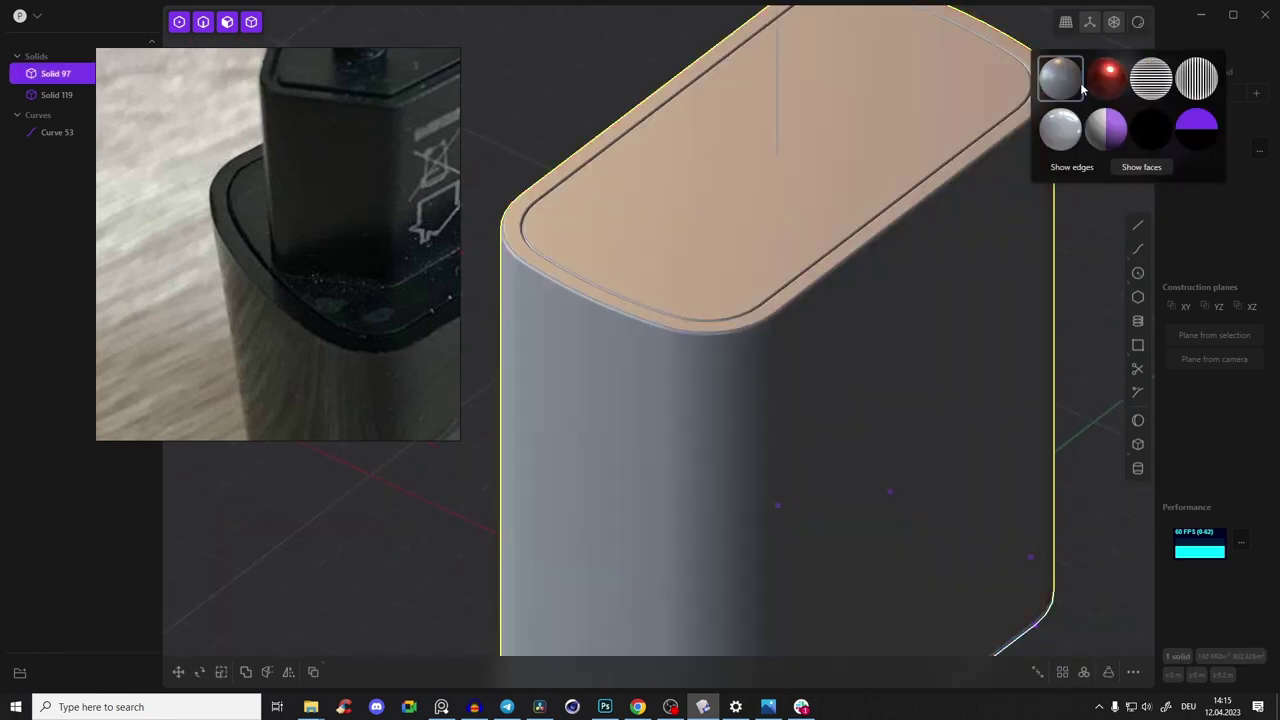
click(1070, 172)
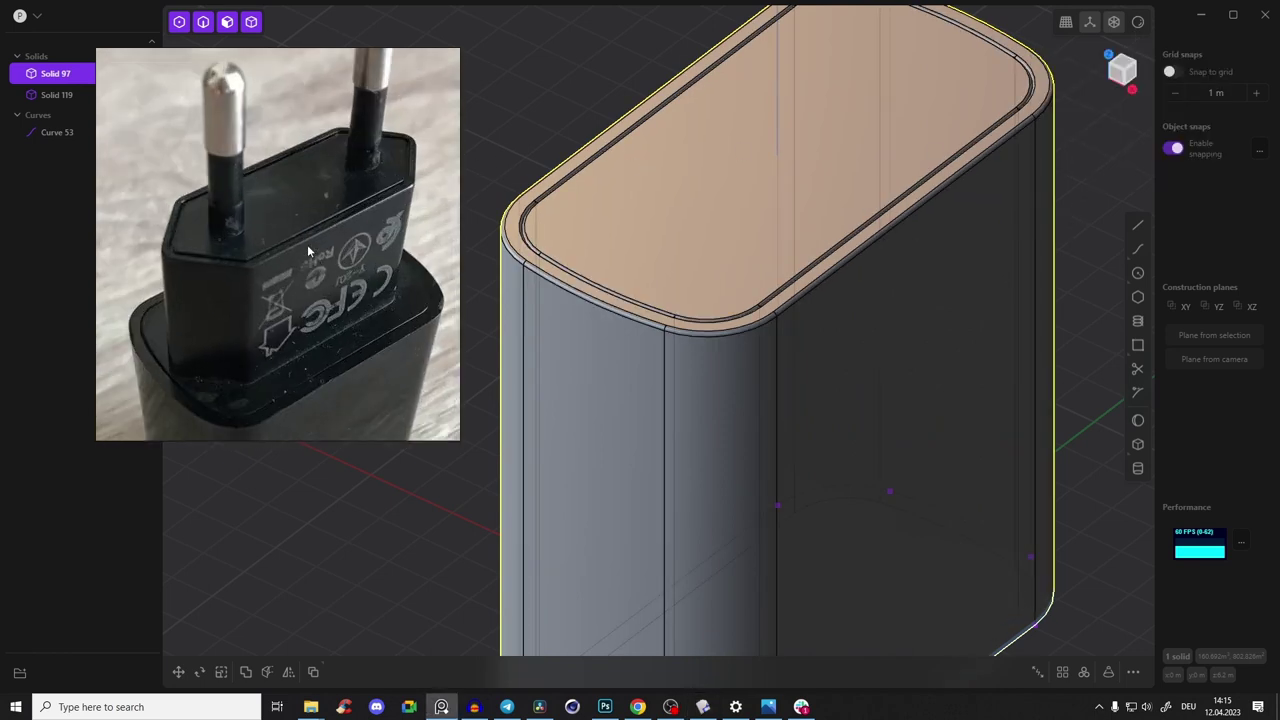
In top view, draw a lengthwise rectangle centred on the inner solid's top face, about half the body's width, for the plug block
middle_drag(760, 210, 1107, 82)
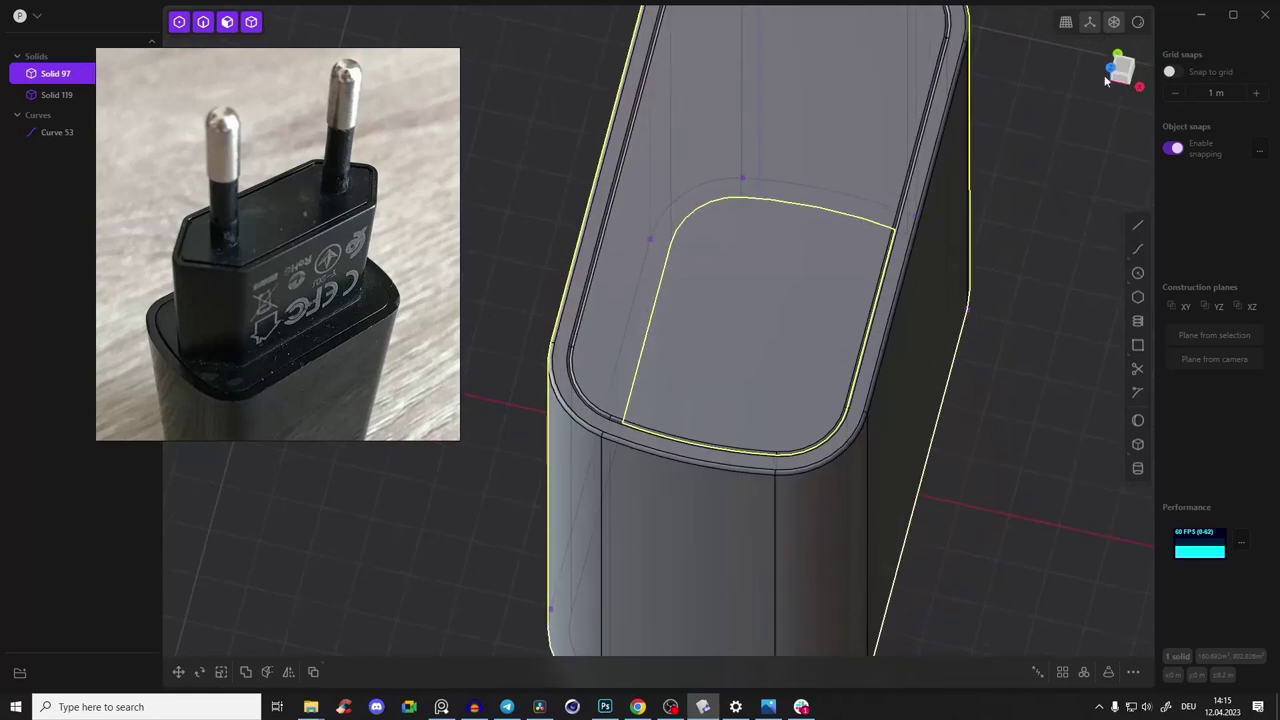
click(1124, 66)
click(958, 187)
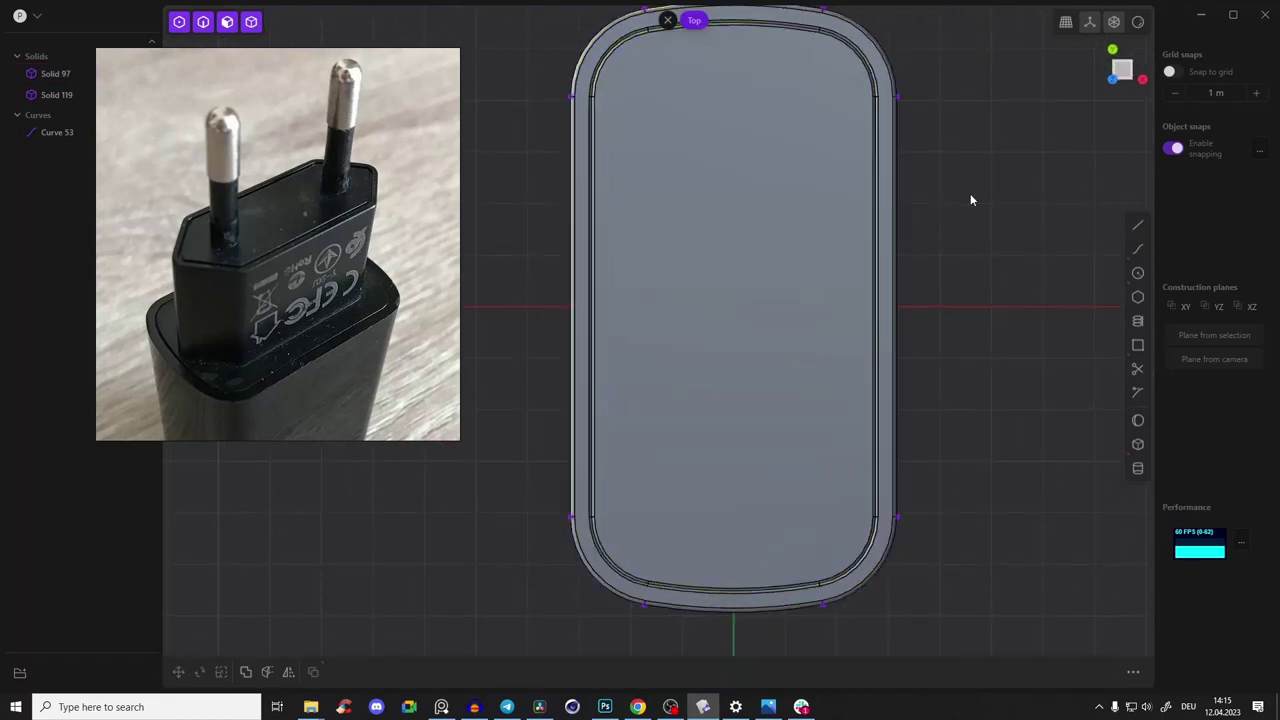
click(1141, 350)
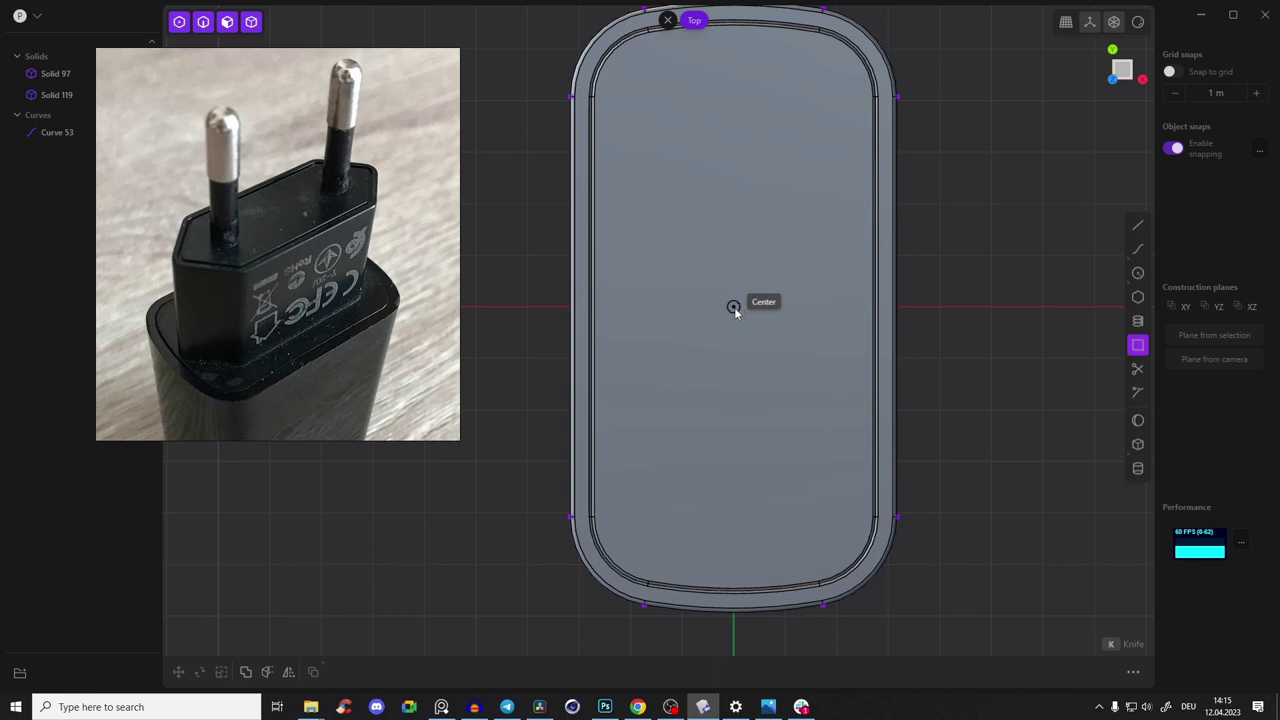
click(734, 307)
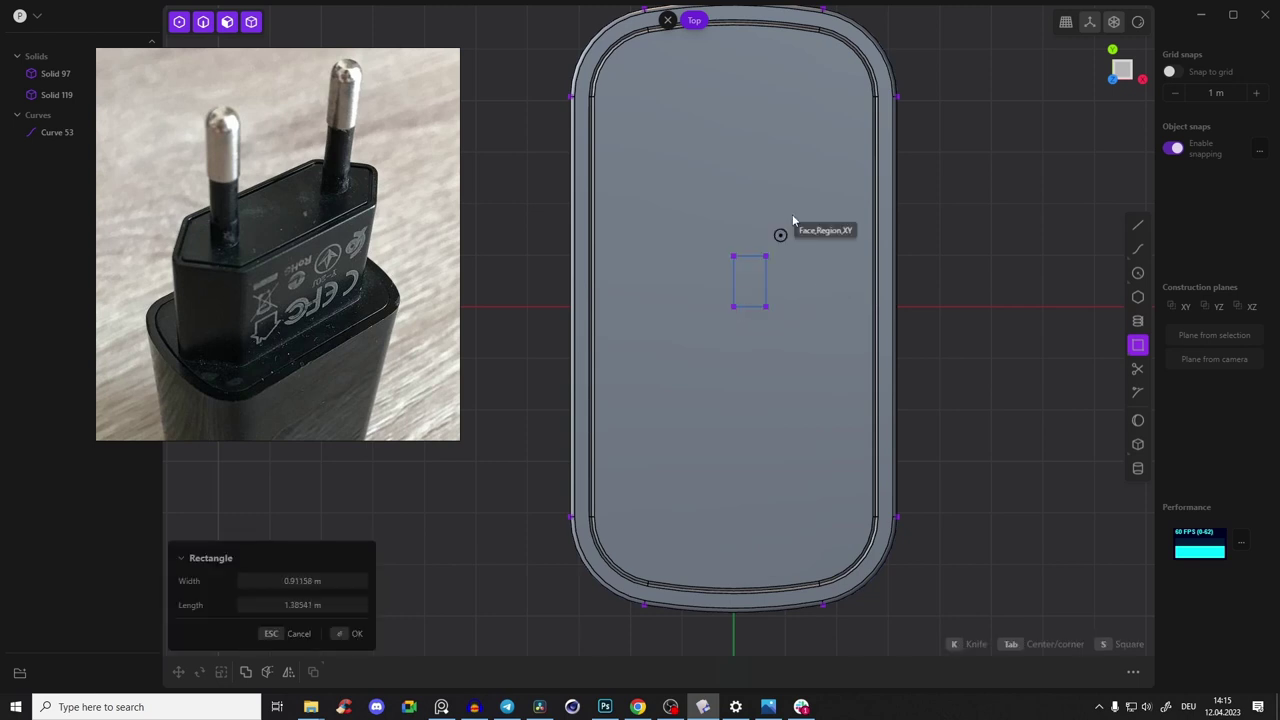
key(Tab)
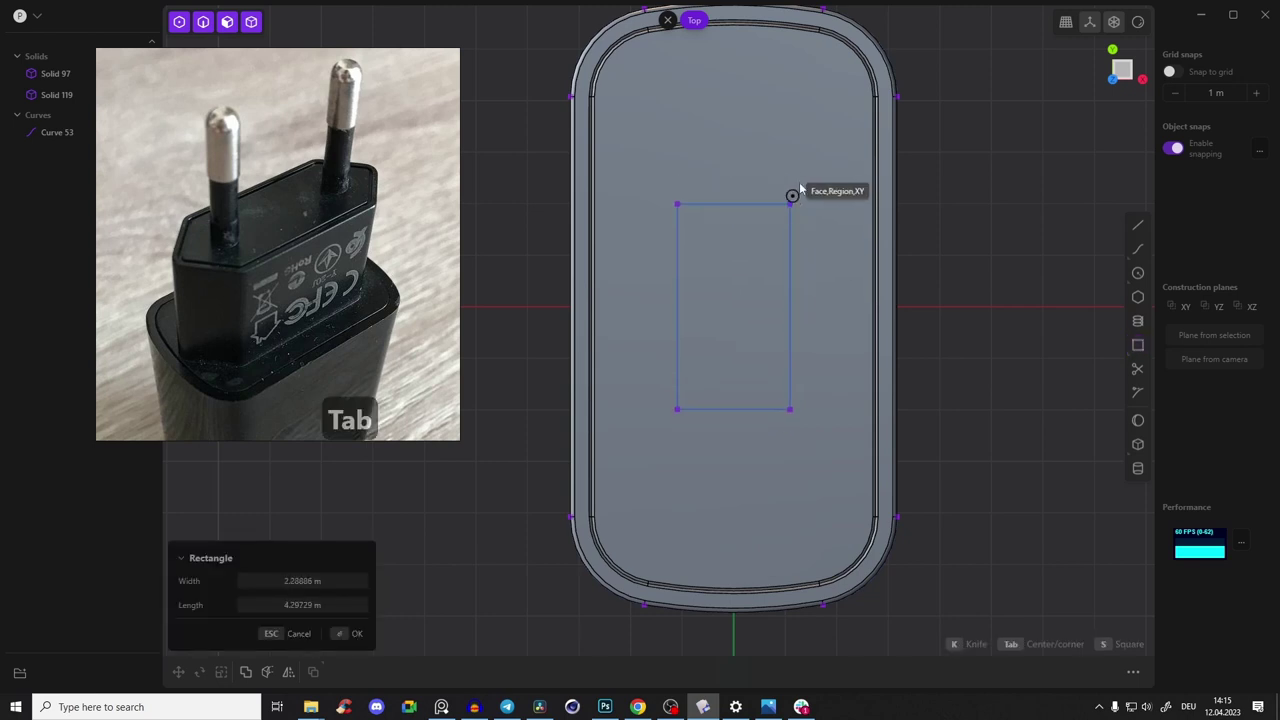
click(815, 92)
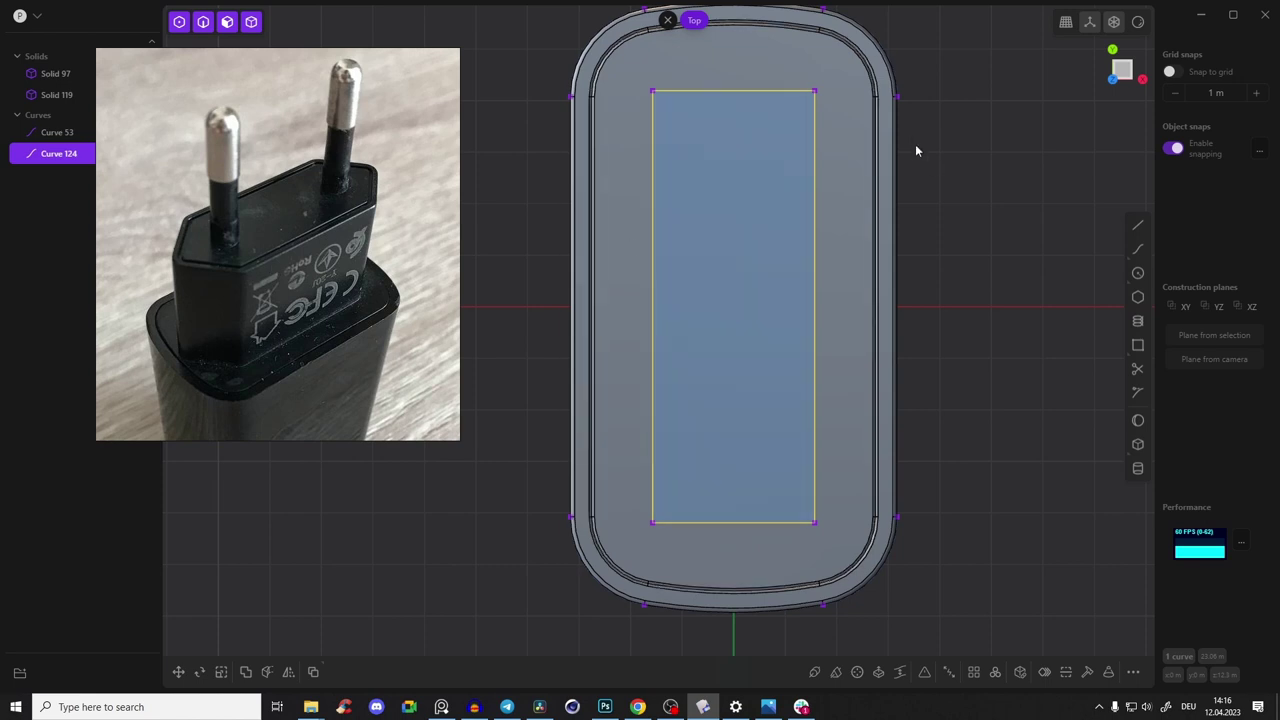
Undo the latest edits back to the plain rectangle on the top face
scroll(775, 176, up, 5)
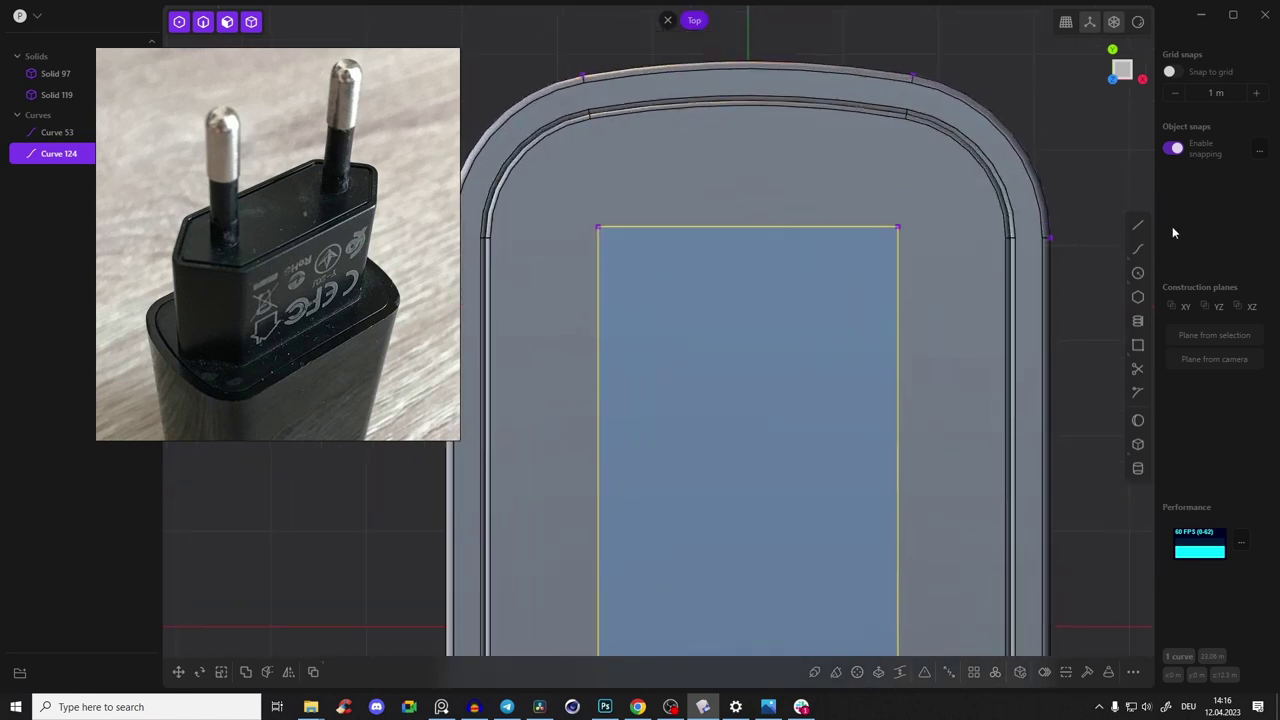
key(ctrl+z)
key(ctrl+z)
key(ctrl+z)
key(ctrl+z)
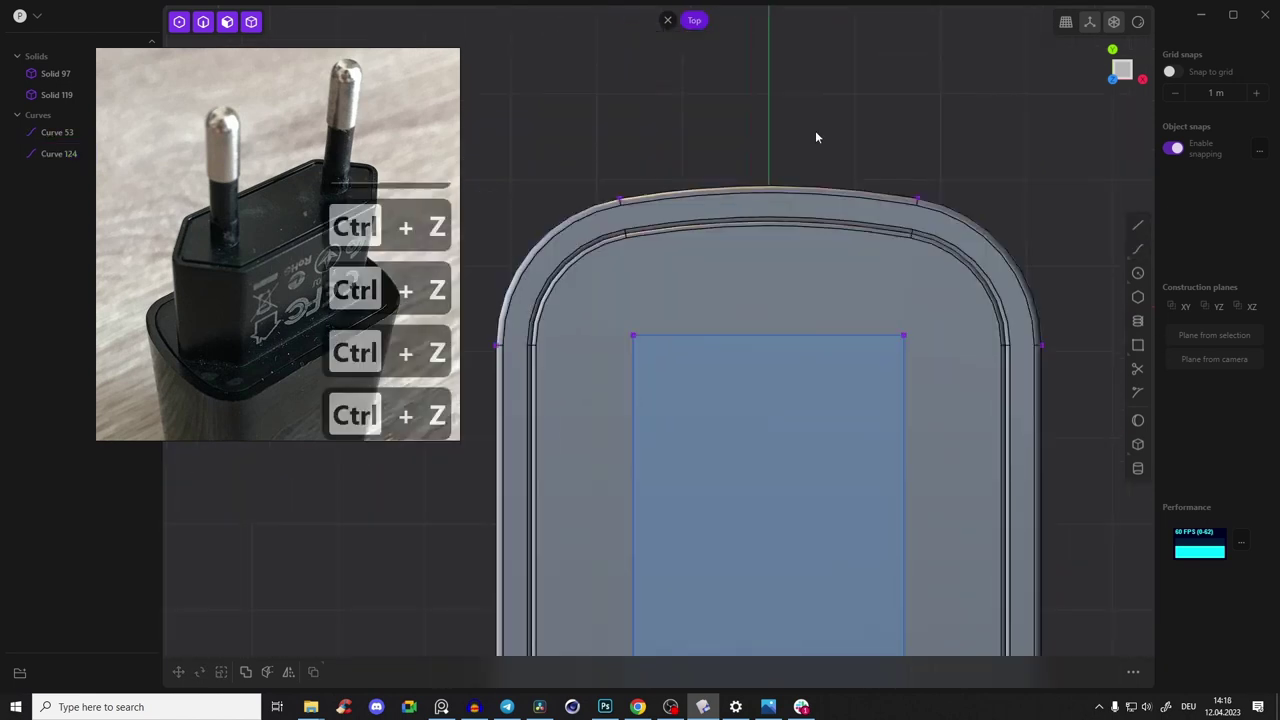
Draw a slanted line from the rectangle's upper-left corner to a point on the Y axis just inside the seam
click(1139, 229)
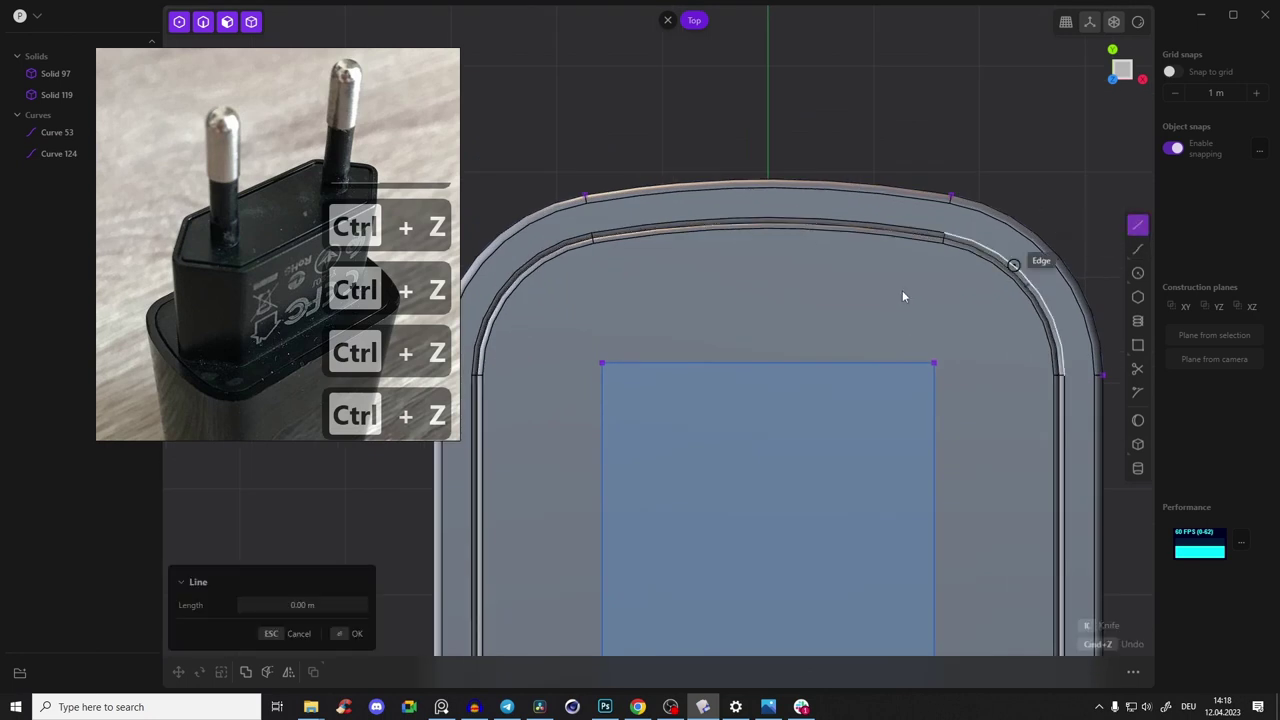
click(602, 372)
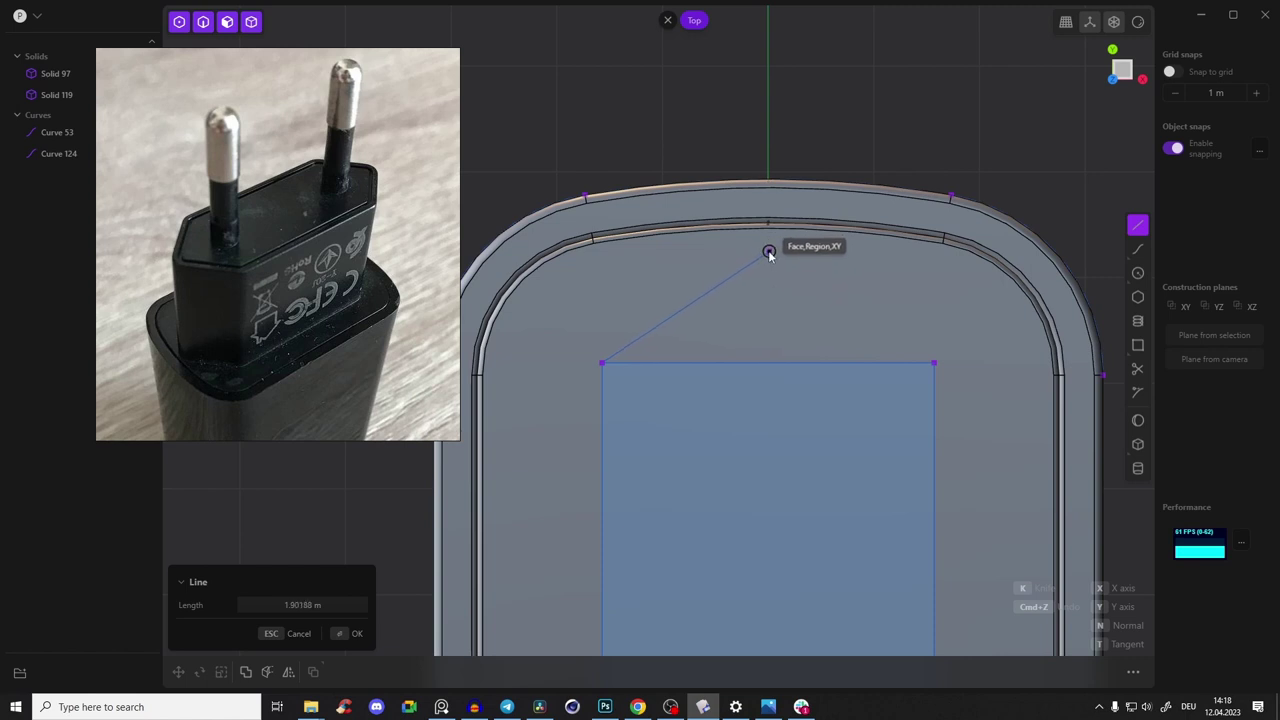
scroll(768, 254, down, 4)
shift+middle_drag(774, 271, 738, 126)
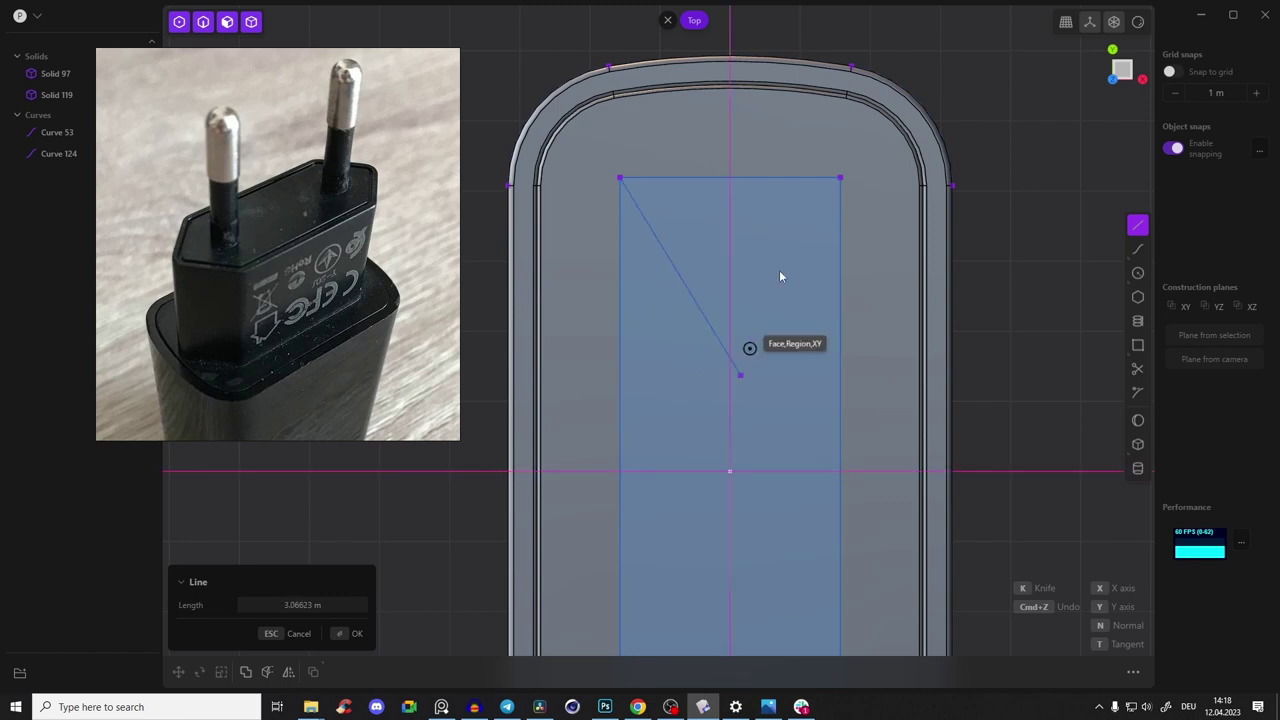
scroll(740, 345, down, 2)
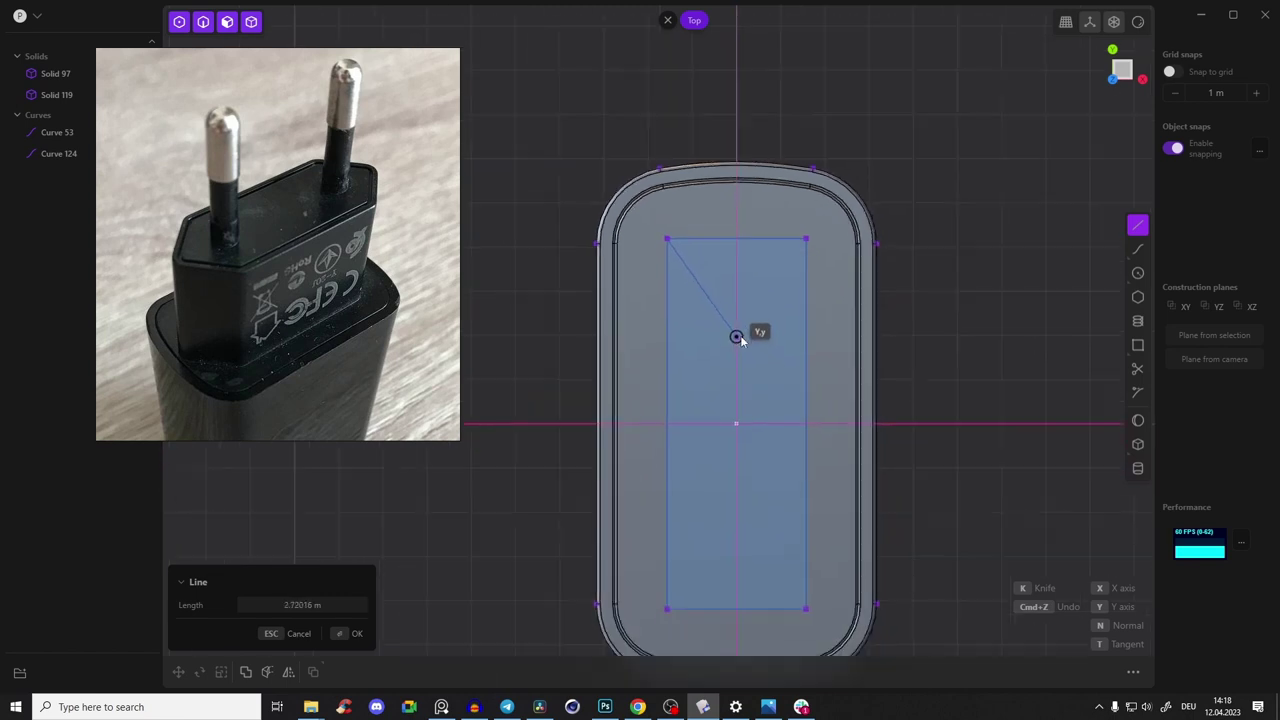
scroll(737, 357, up, 1)
scroll(717, 238, up, 3)
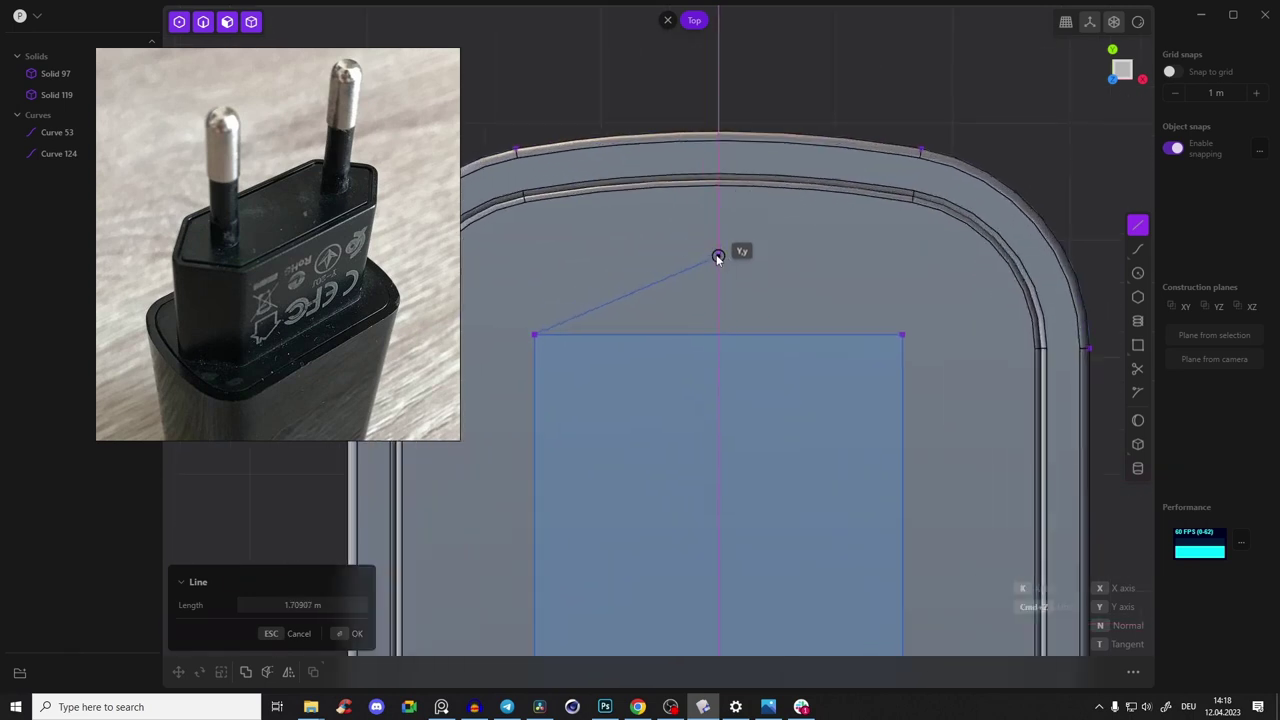
click(718, 201)
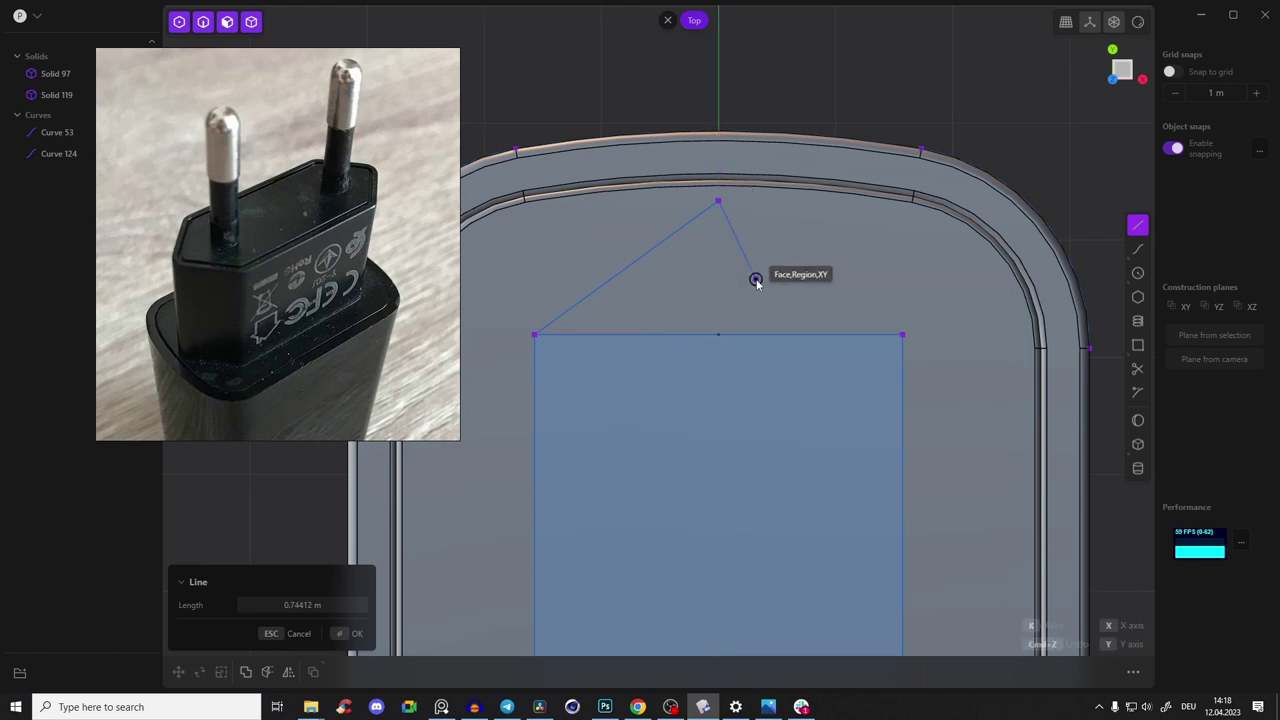
key(Return)
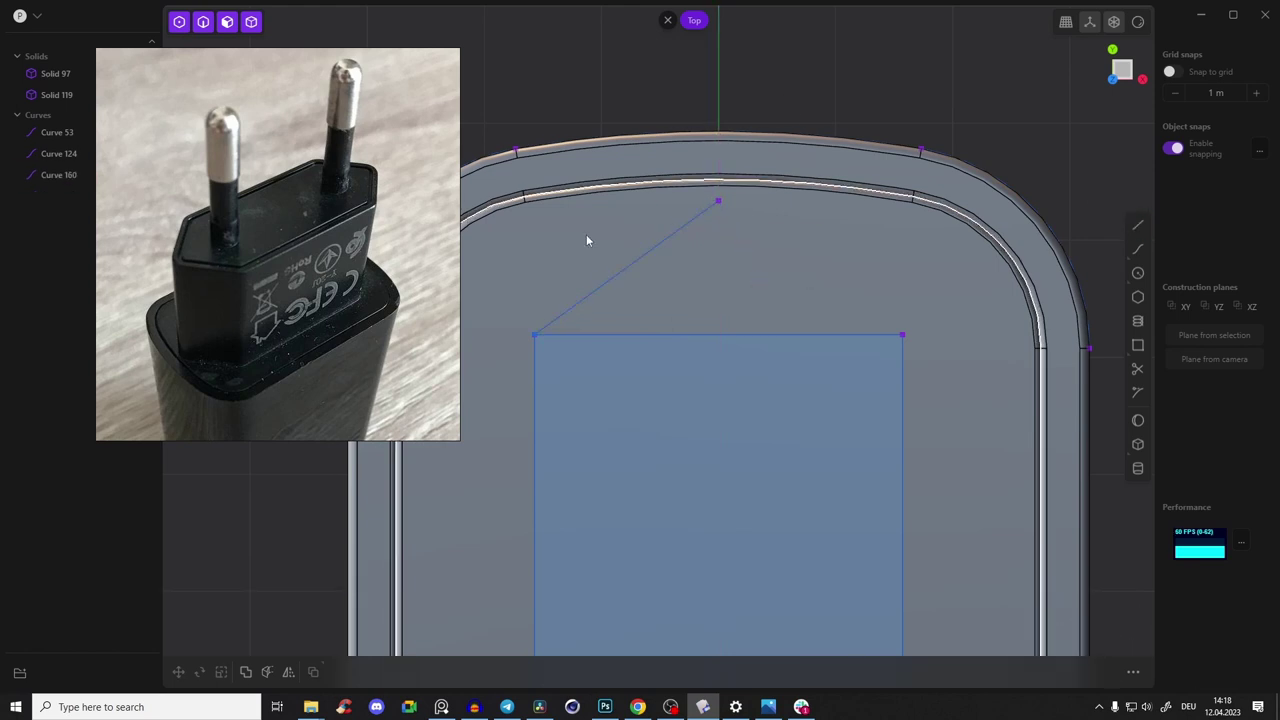
click(645, 253)
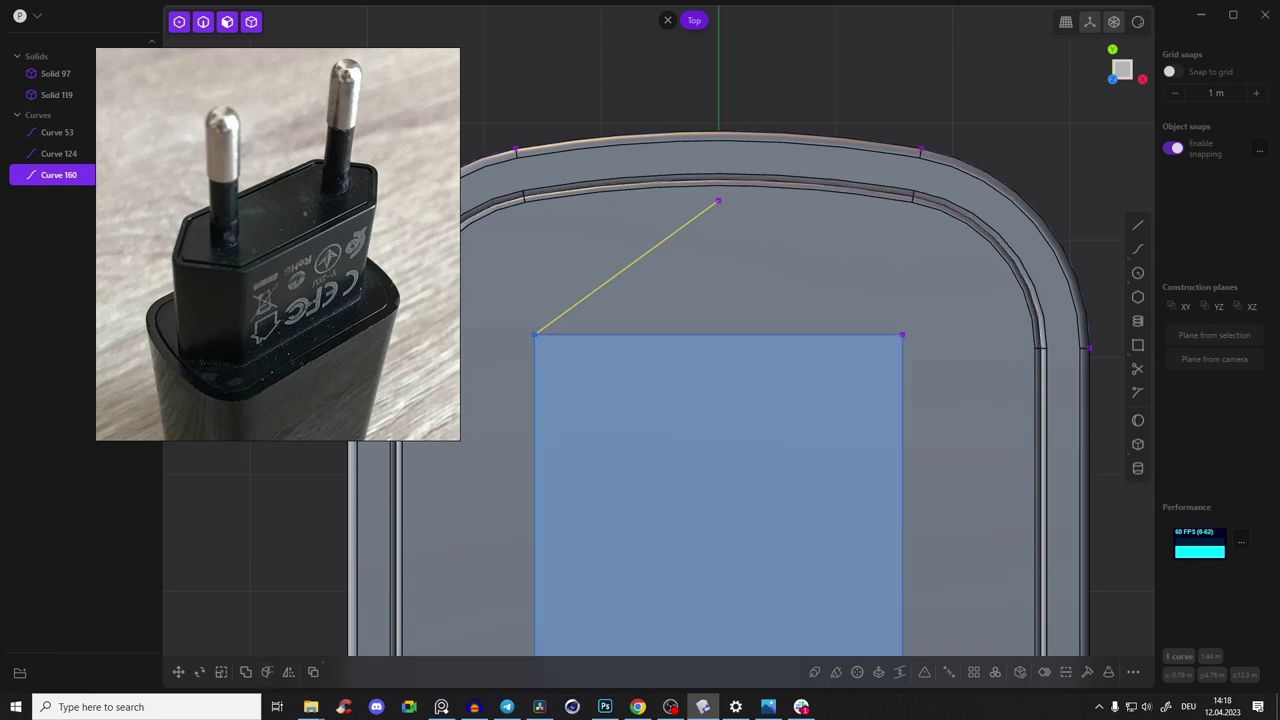
key(alt+x)
scroll(705, 490, down, 5)
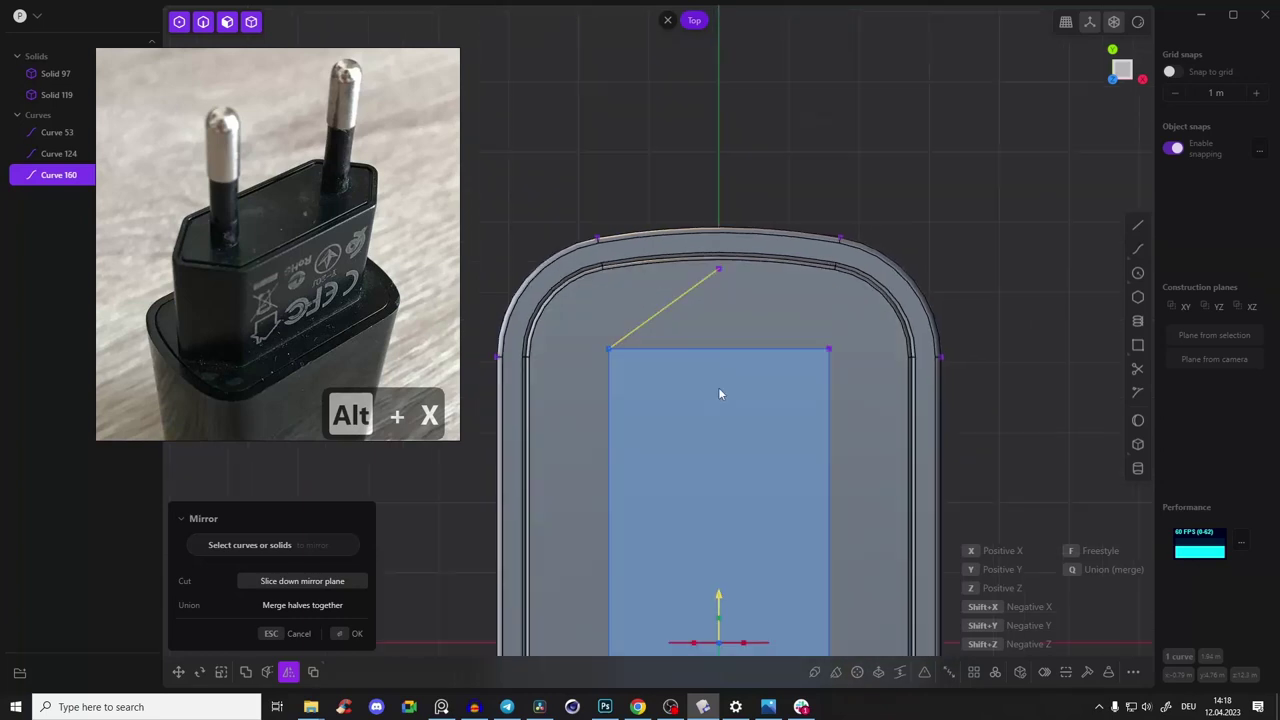
shift+middle_drag(713, 443, 713, 235)
click(741, 479)
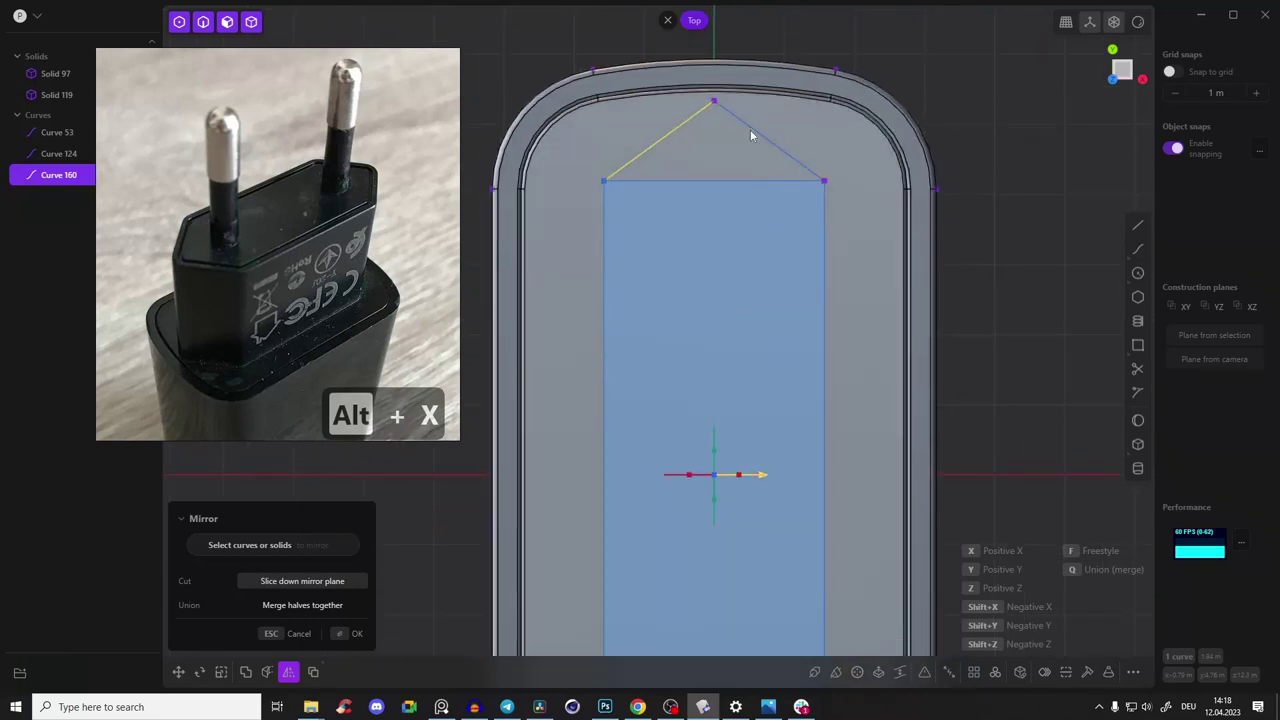
key(ctrl+z)
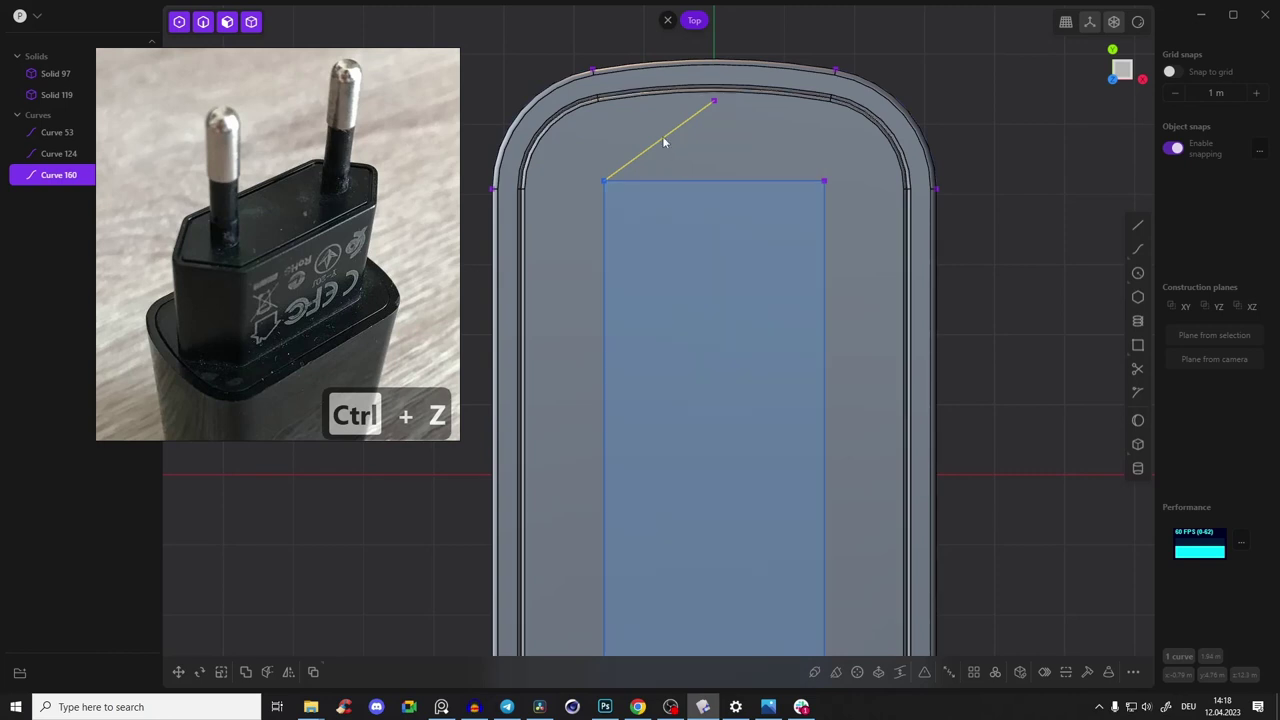
Mirror the slanted line across the X axis direction to complete the pointed end above the rectangle
key(alt+x)
key(x)
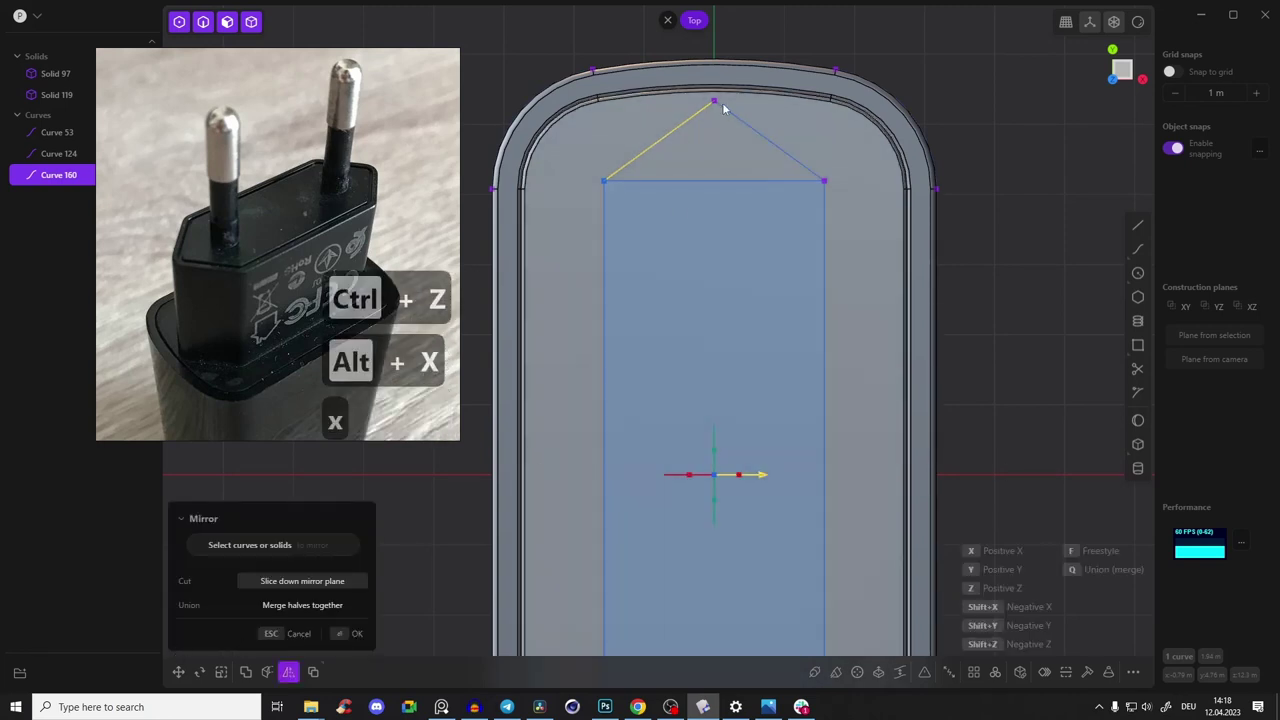
key(Return)
scroll(808, 110, up, 2)
right_drag(804, 116, 863, 171)
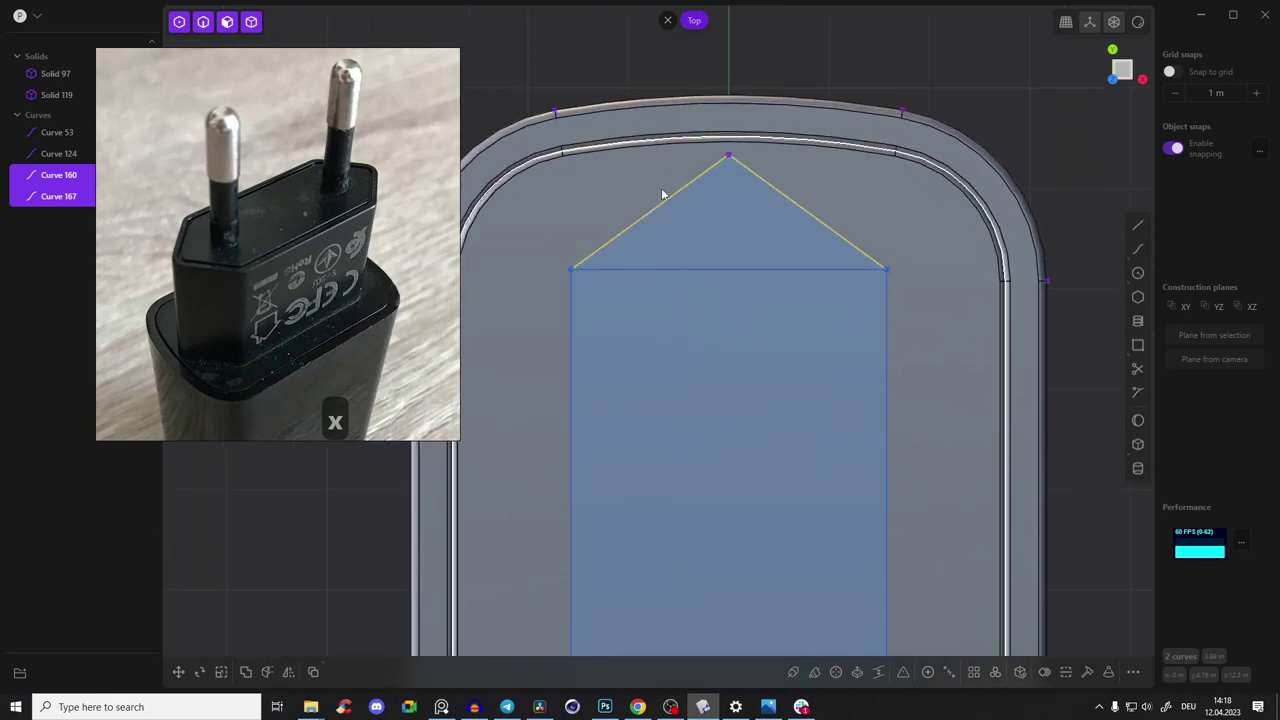
Join the two slanted lines into one curve and round their shared tip with a fillet of about 0.39 m
key(j)
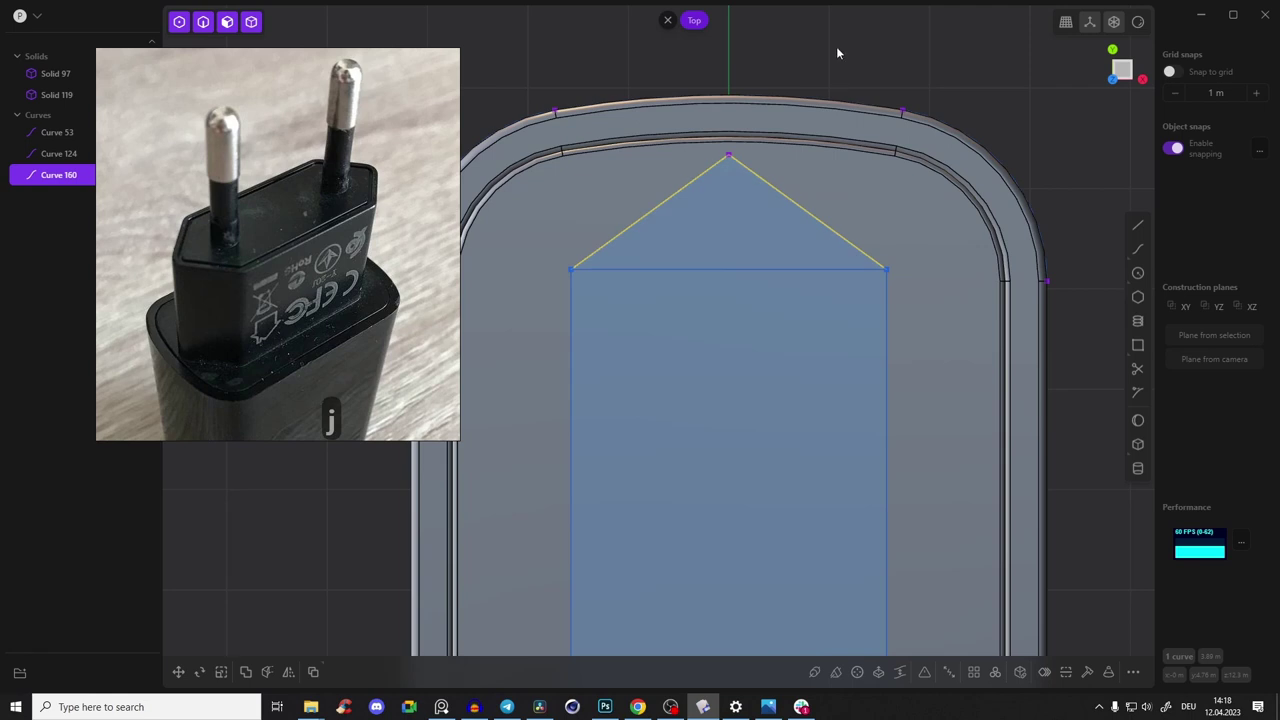
click(836, 47)
click(765, 183)
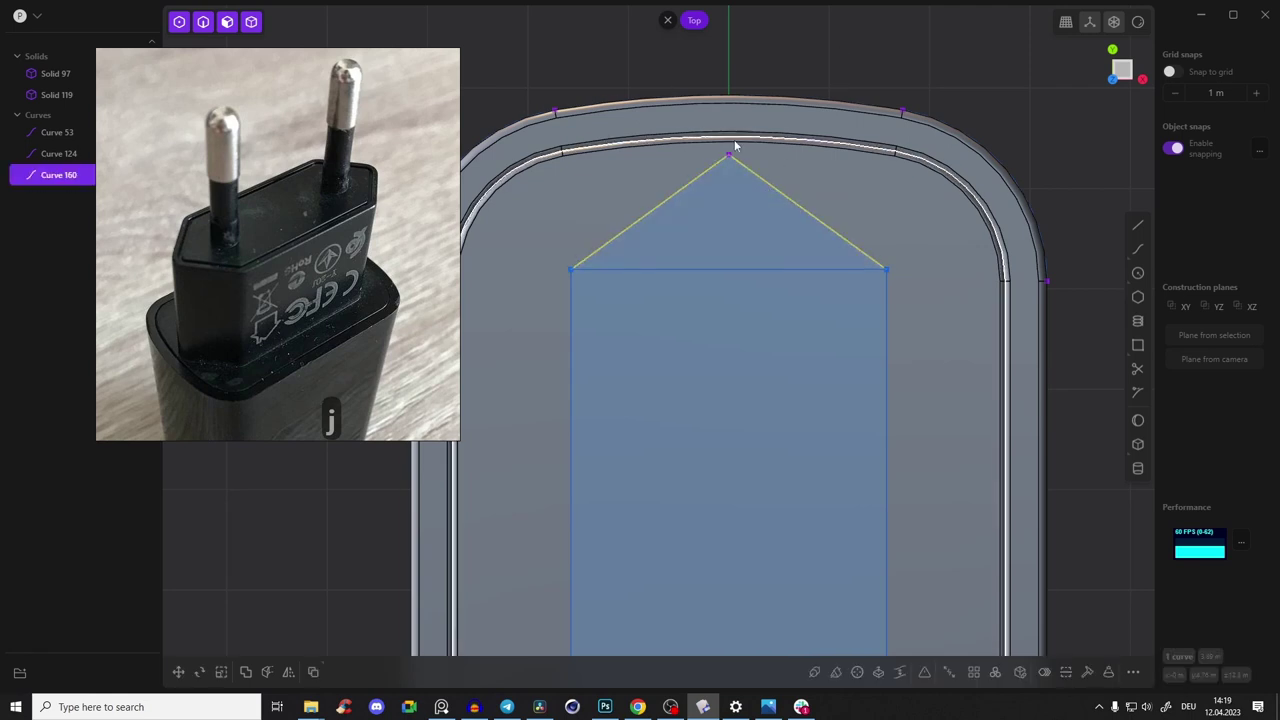
click(730, 168)
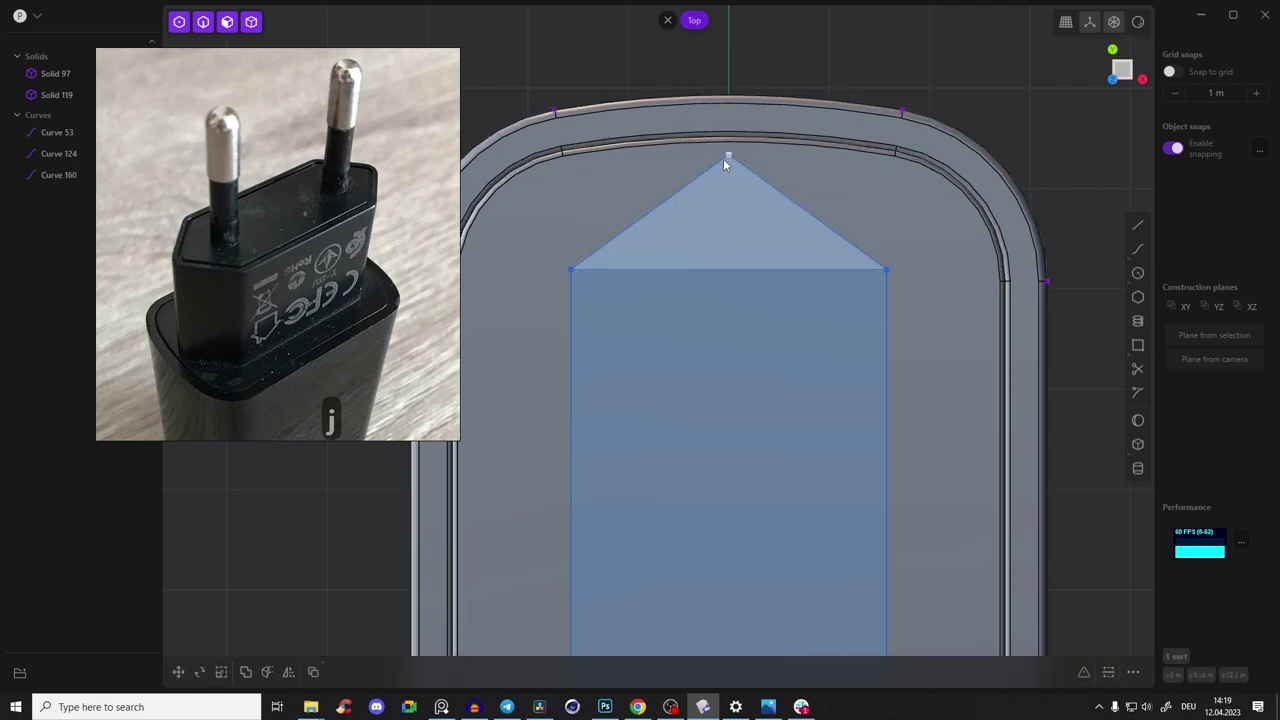
key(b)
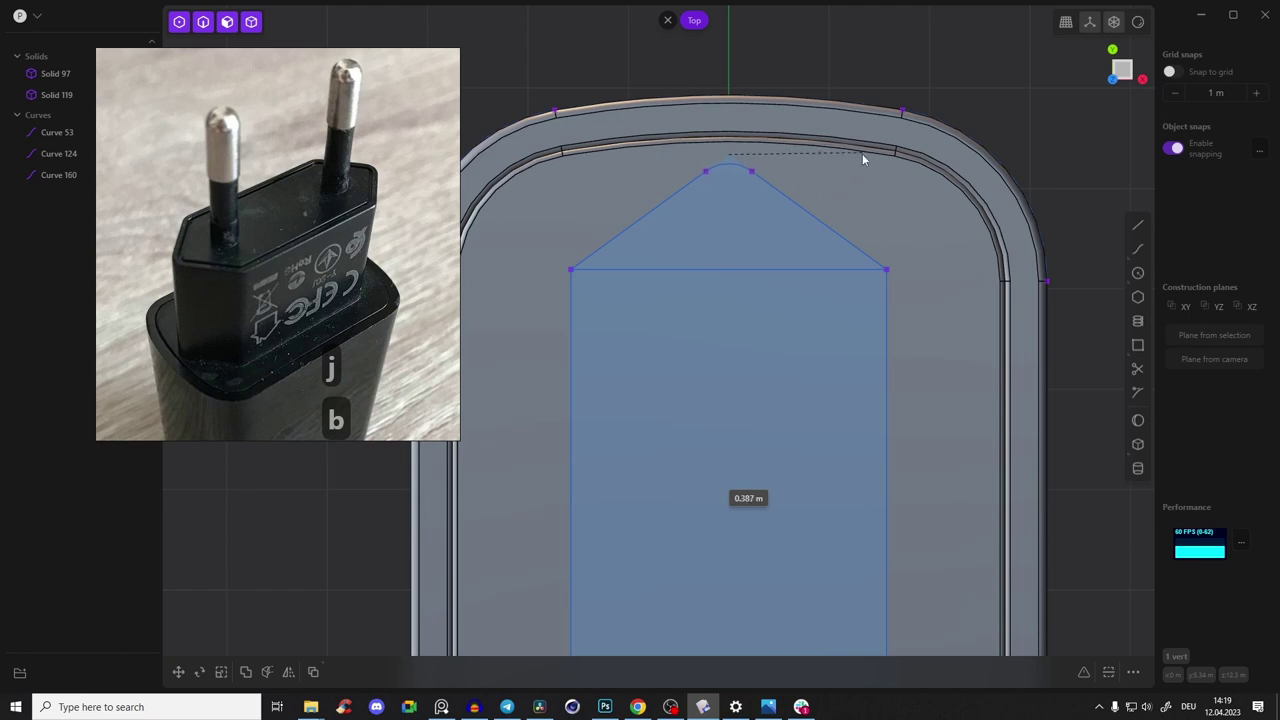
click(832, 216)
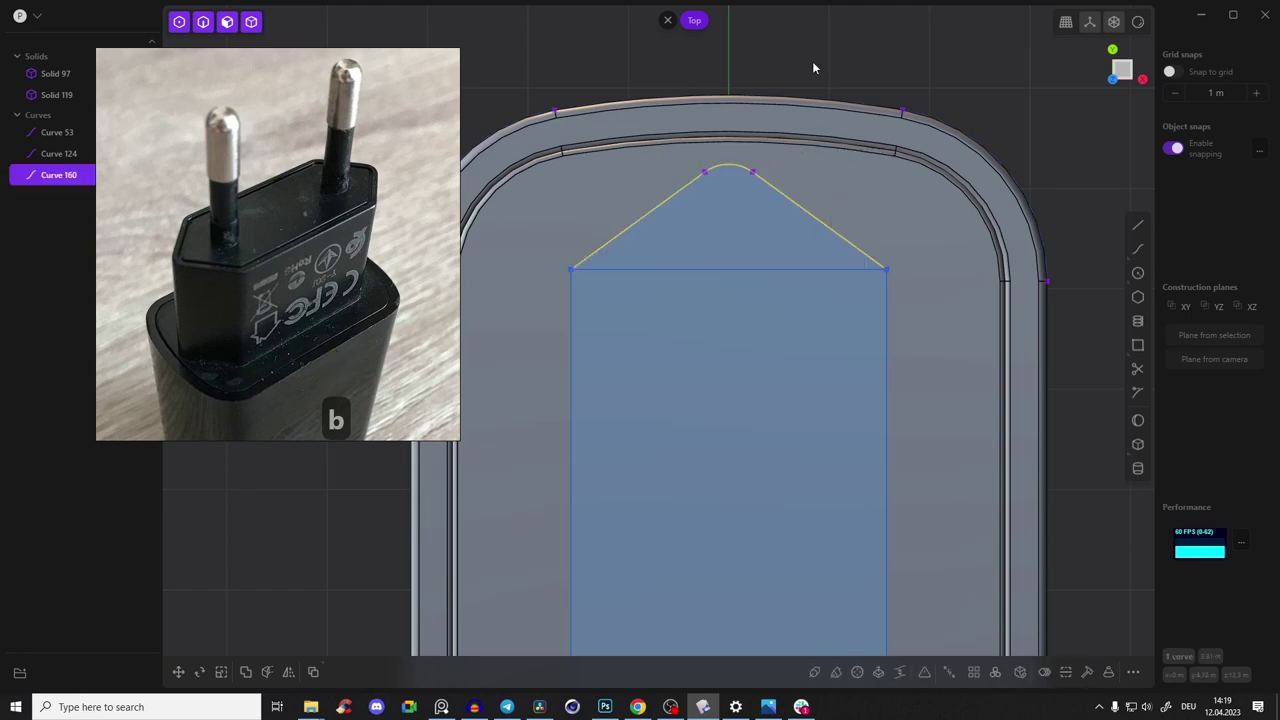
click(859, 50)
Mirror the rounded pointed curve along the Y axis onto the rectangle's opposite short end
scroll(789, 214, down, 6)
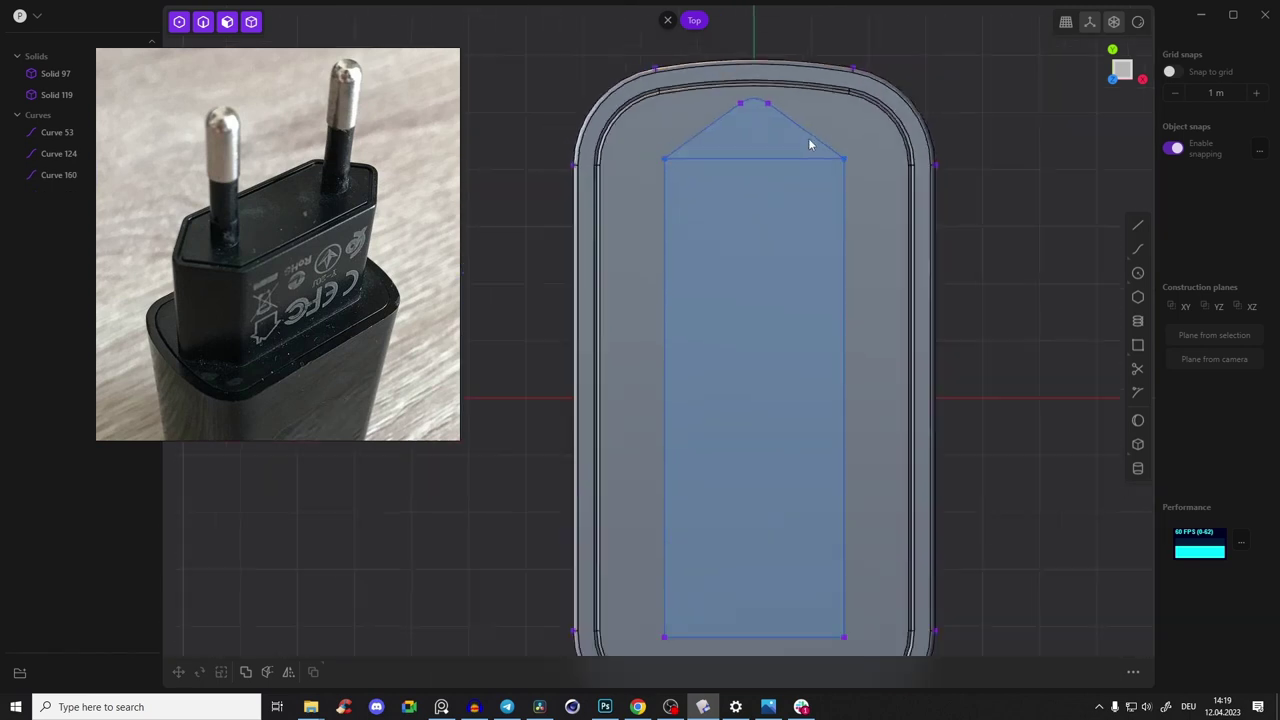
click(765, 114)
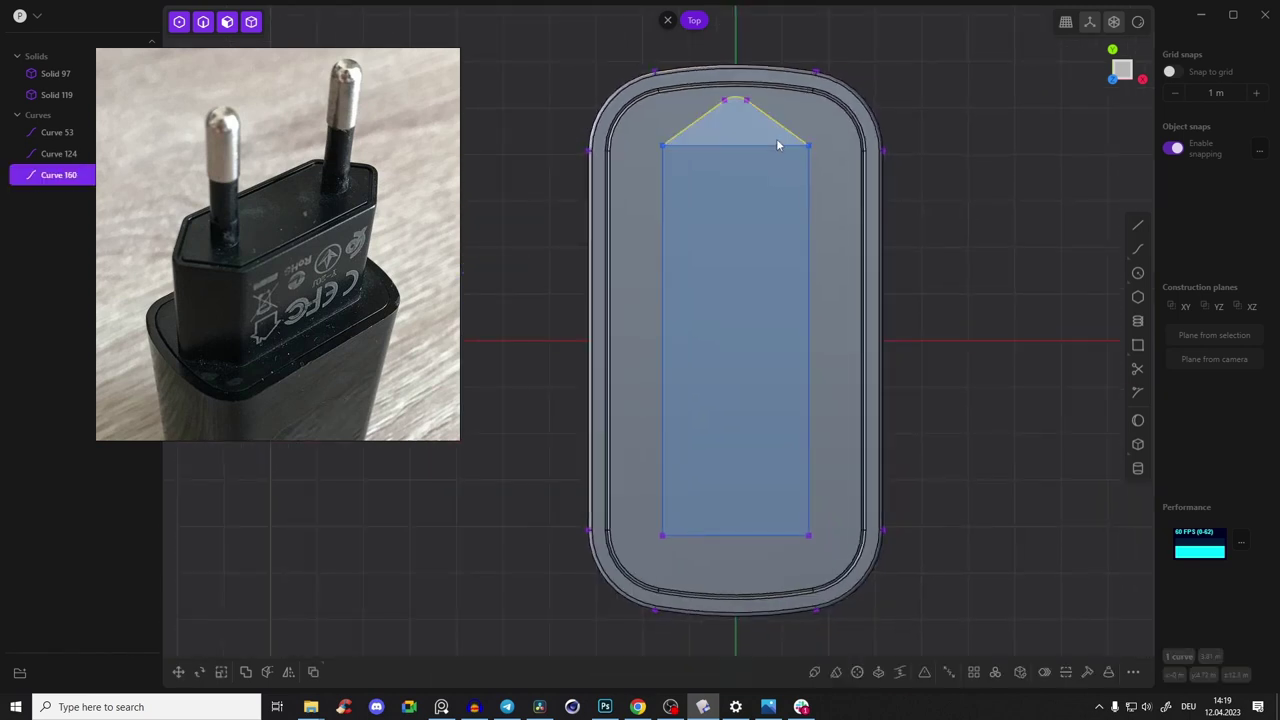
shift+middle_drag(774, 138, 755, 154)
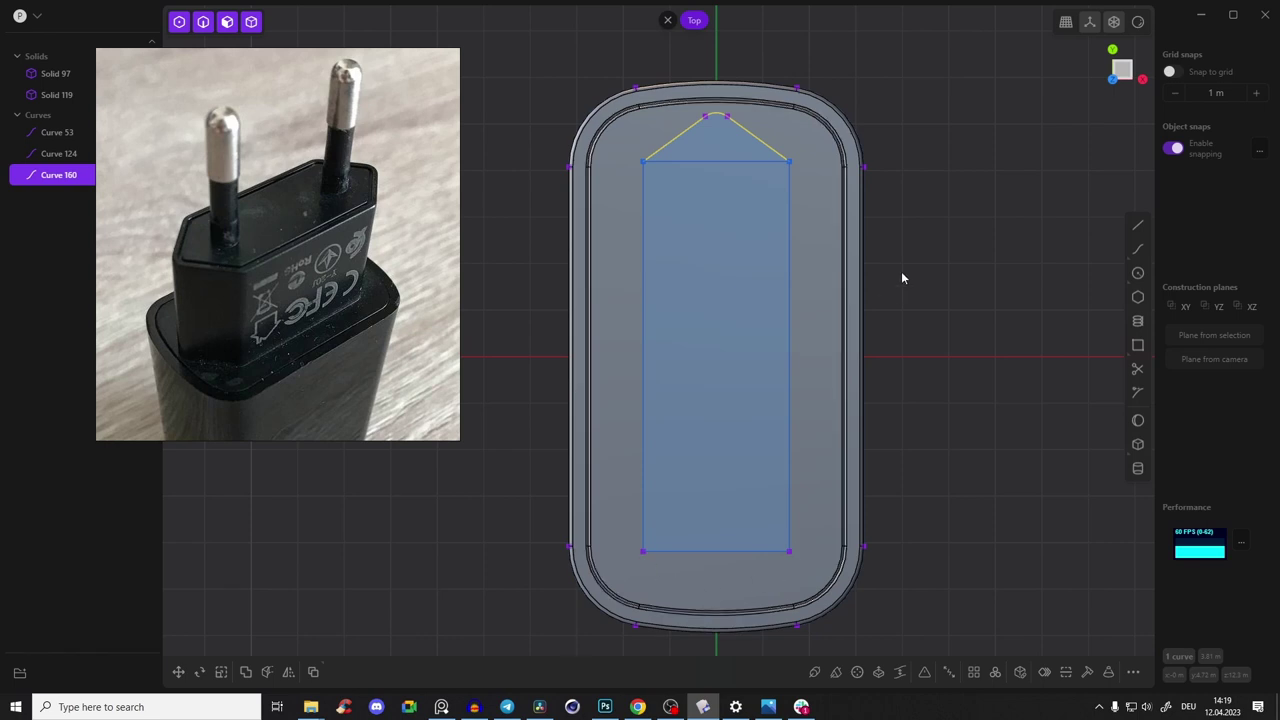
key(alt+x)
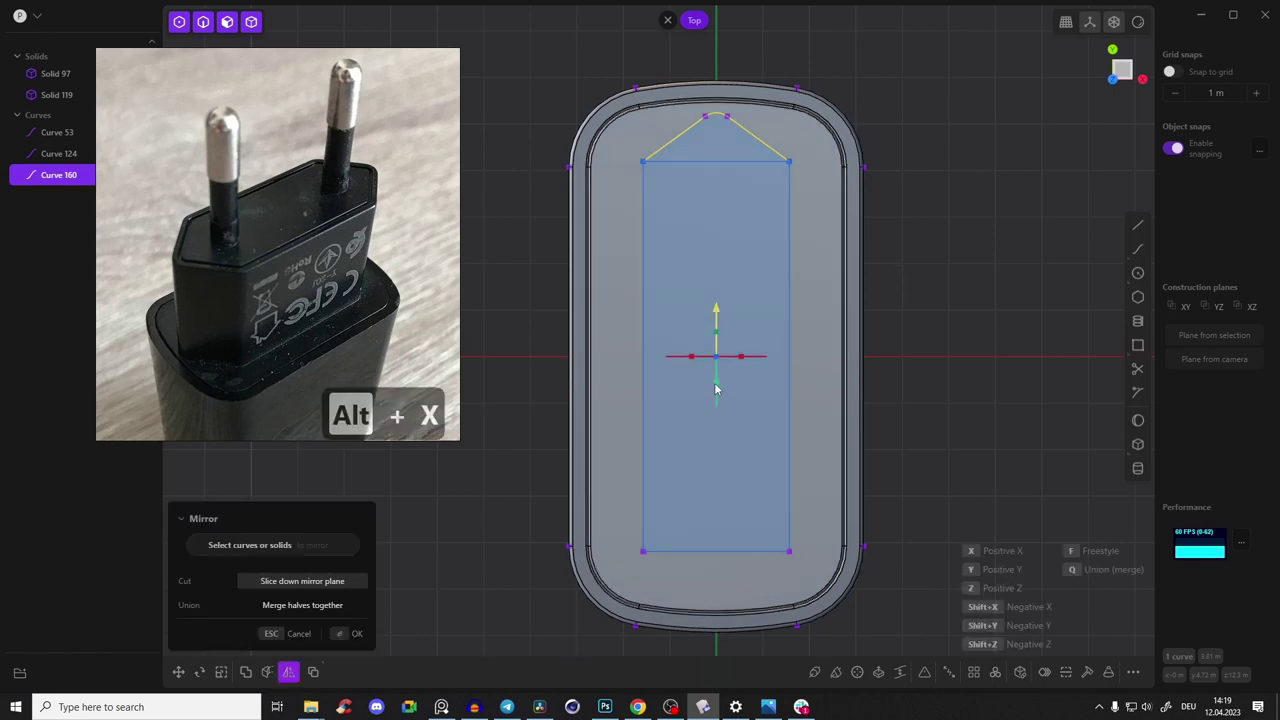
click(716, 388)
key(Return)
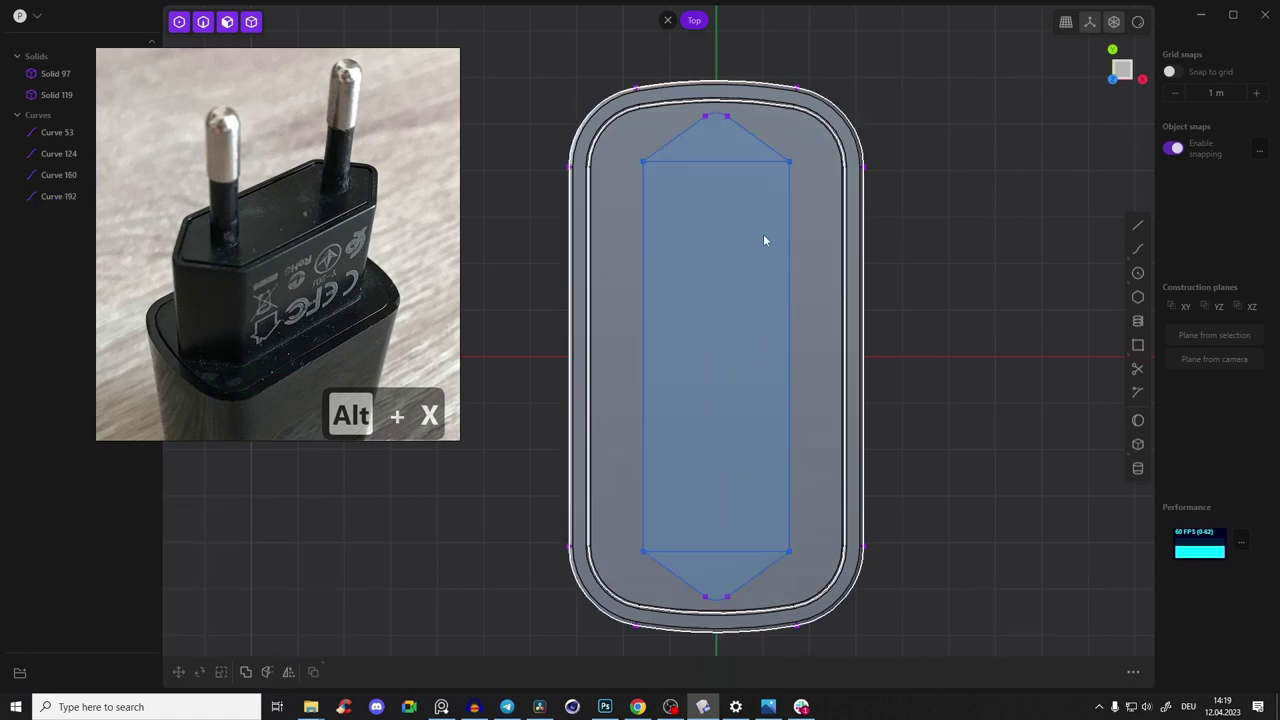
middle_drag(772, 197, 702, 120)
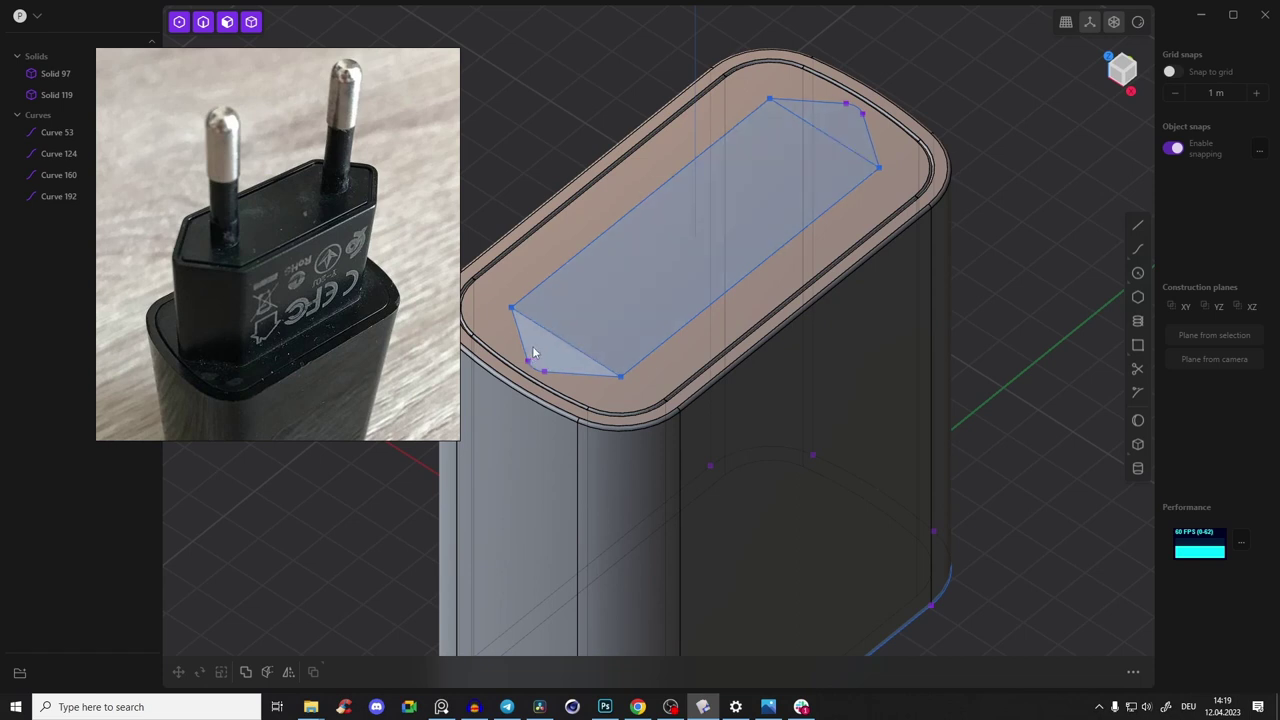
click(845, 126)
key(e)
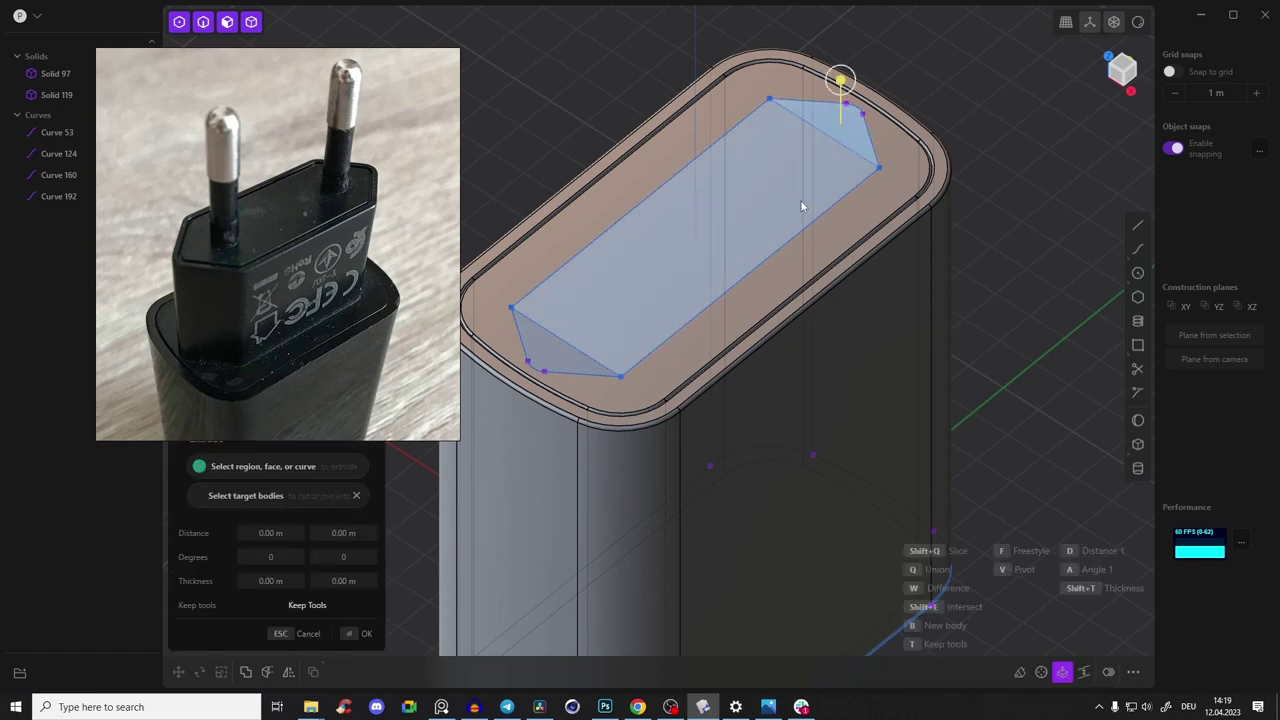
middle_drag(796, 202, 862, 232)
scroll(782, 103, up, 2)
click(712, 91)
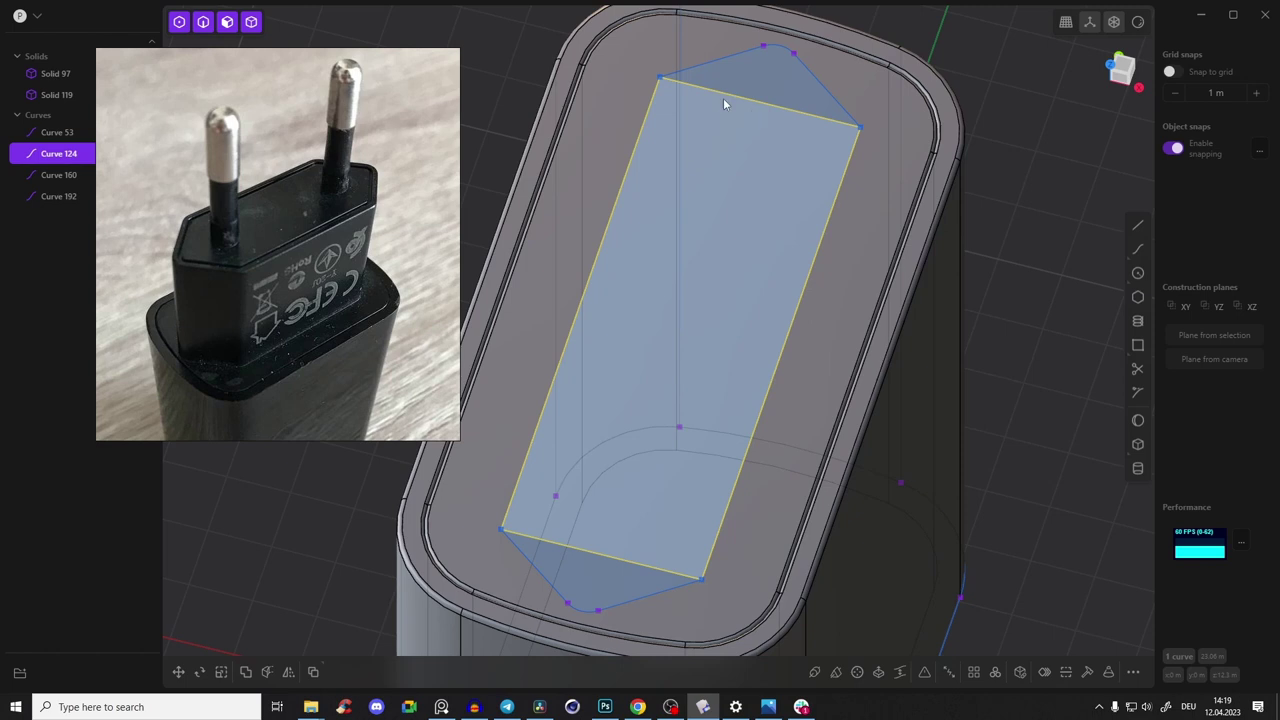
key(Escape)
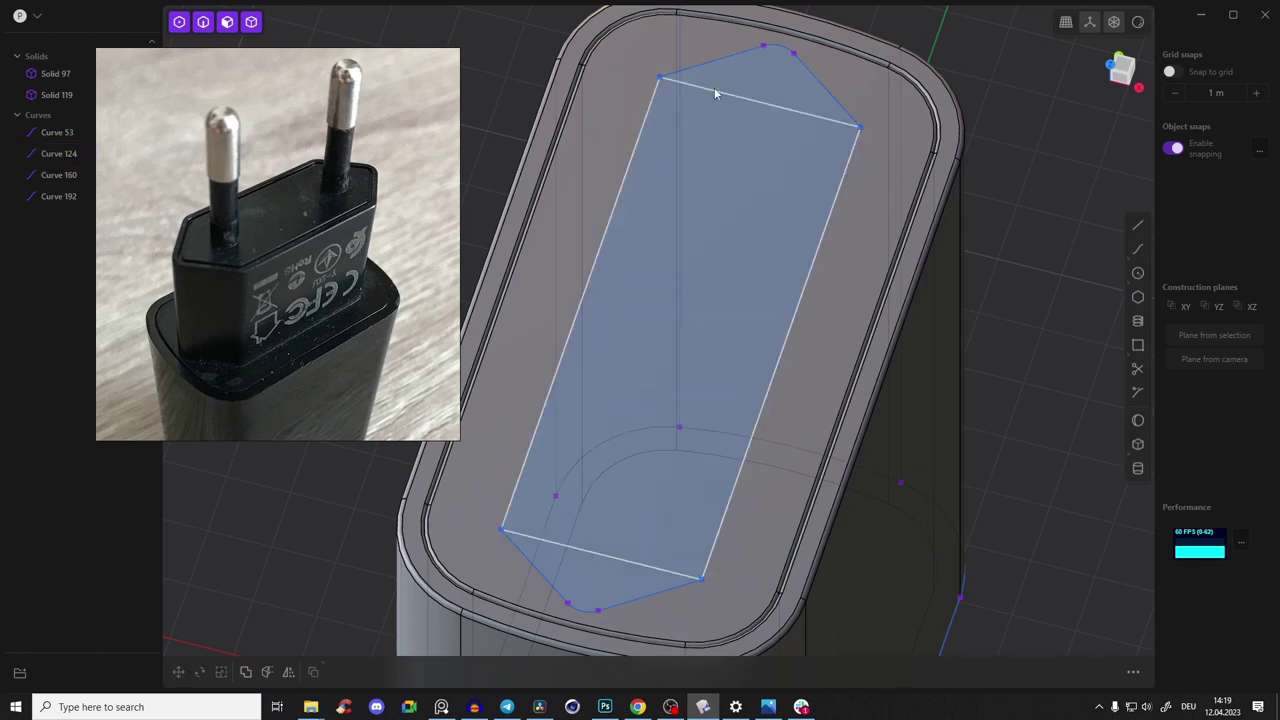
Trim away the rectangle's two short edges that separate the pointed ends from the middle region
middle_drag(790, 108, 928, 110)
key(t)
click(790, 121)
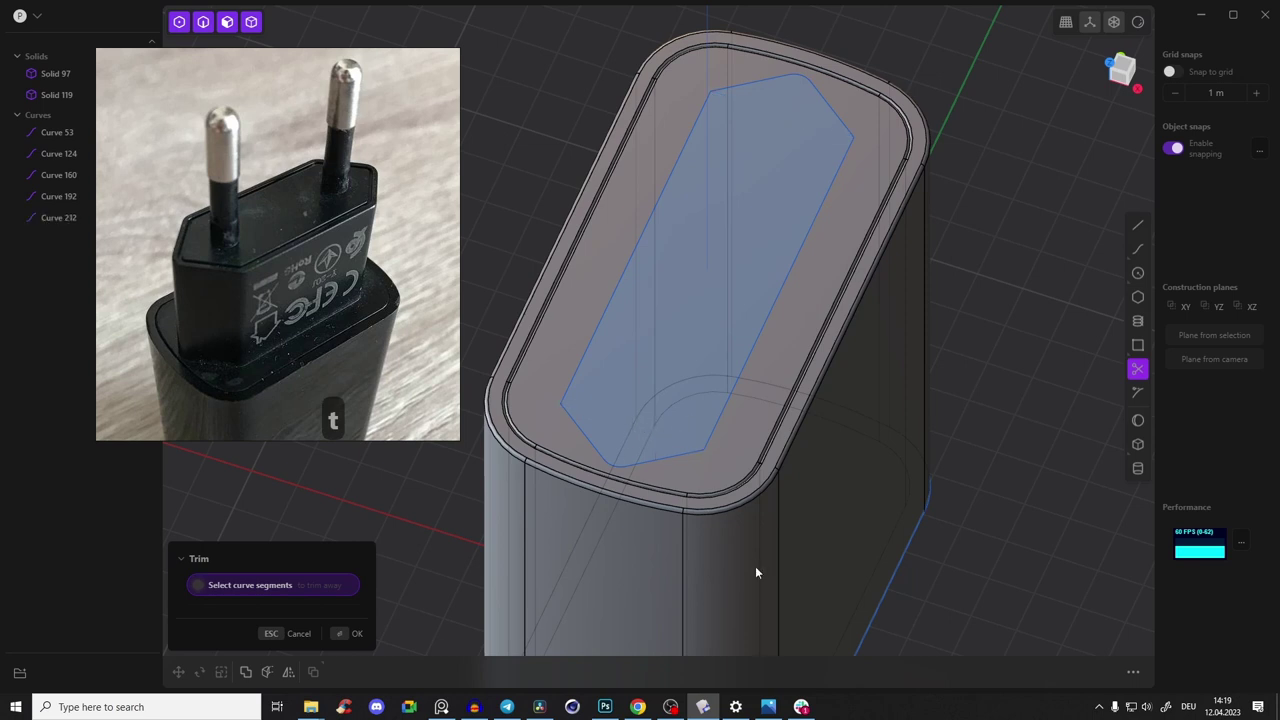
key(Escape)
Join the two long sides and both pointed end curves into one closed outline
middle_drag(937, 280, 851, 263)
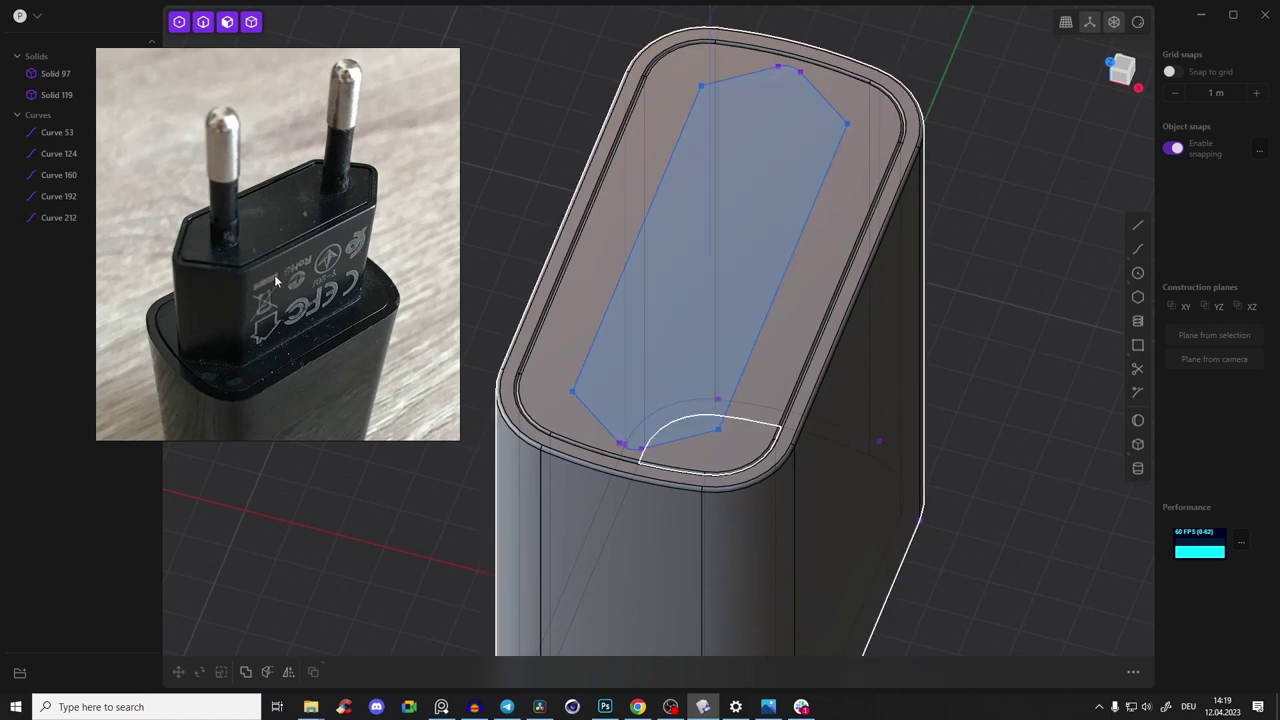
scroll(722, 440, up, 3)
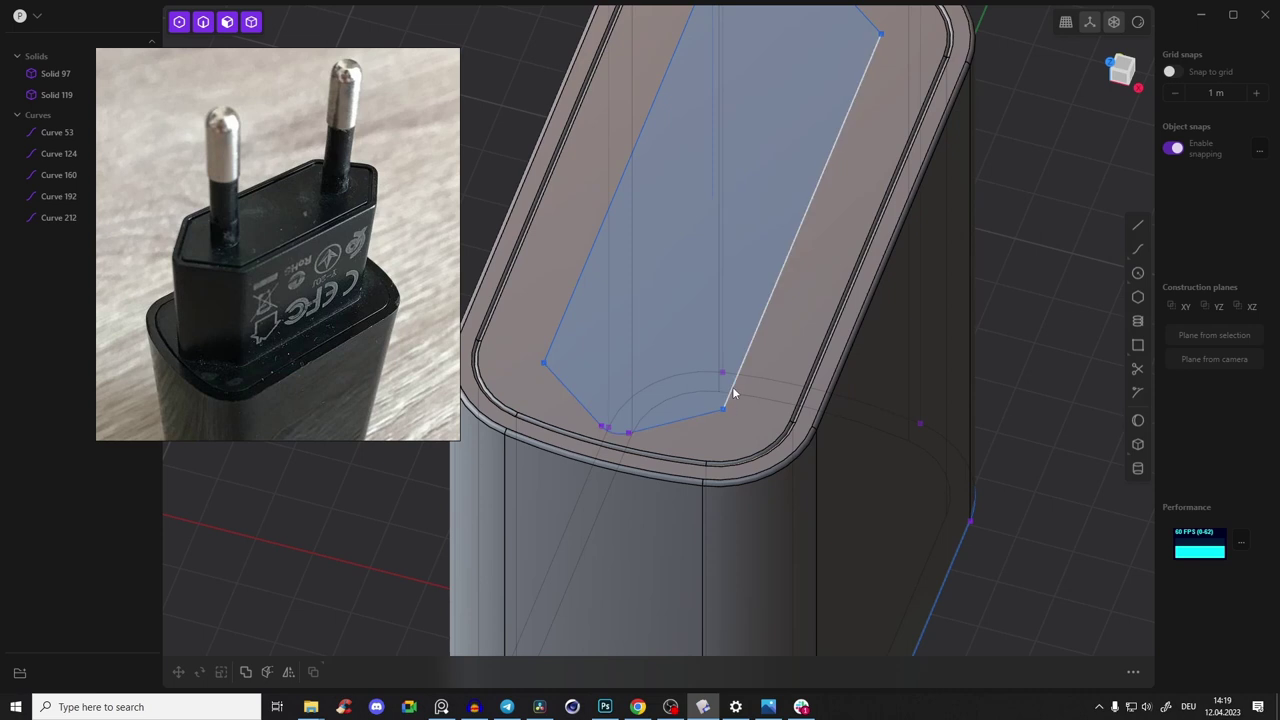
click(564, 320)
shift+click(568, 393)
scroll(718, 370, down, 3)
click(760, 330)
click(841, 80)
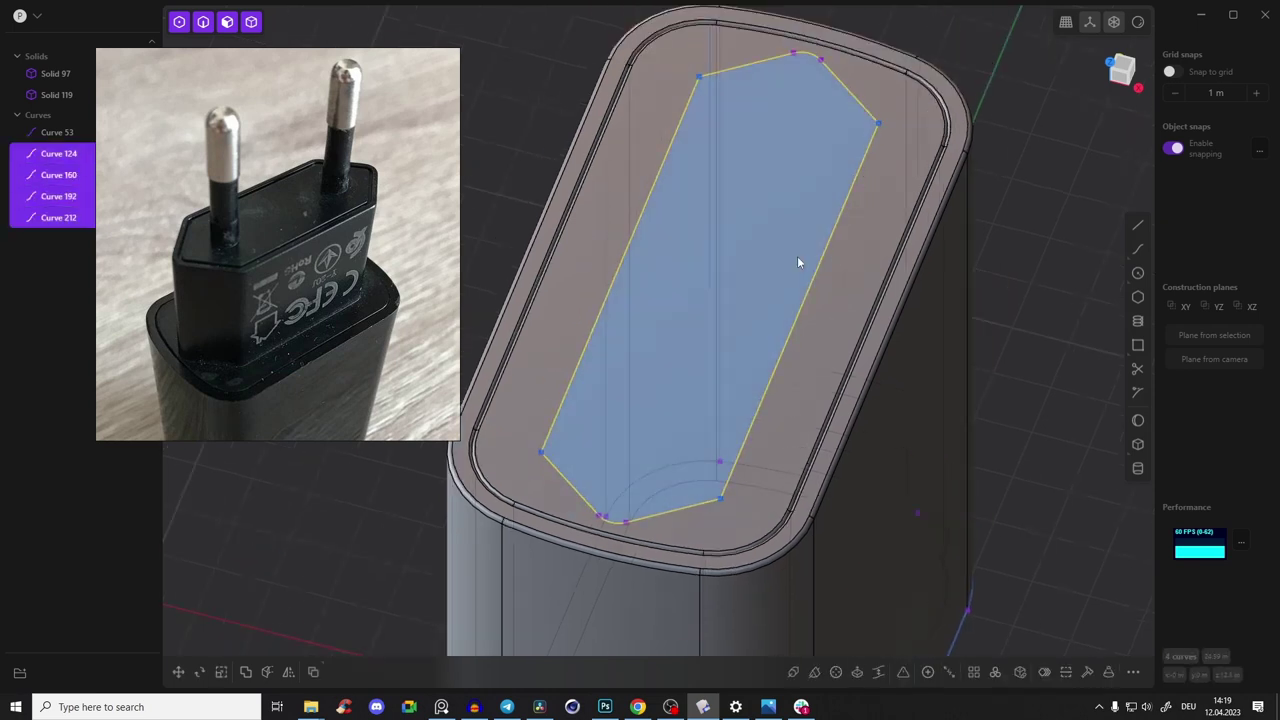
key(j)
Round the four corners where the outline's long sides meet the pointed ends with a small equal fillet
scroll(565, 425, up, 2)
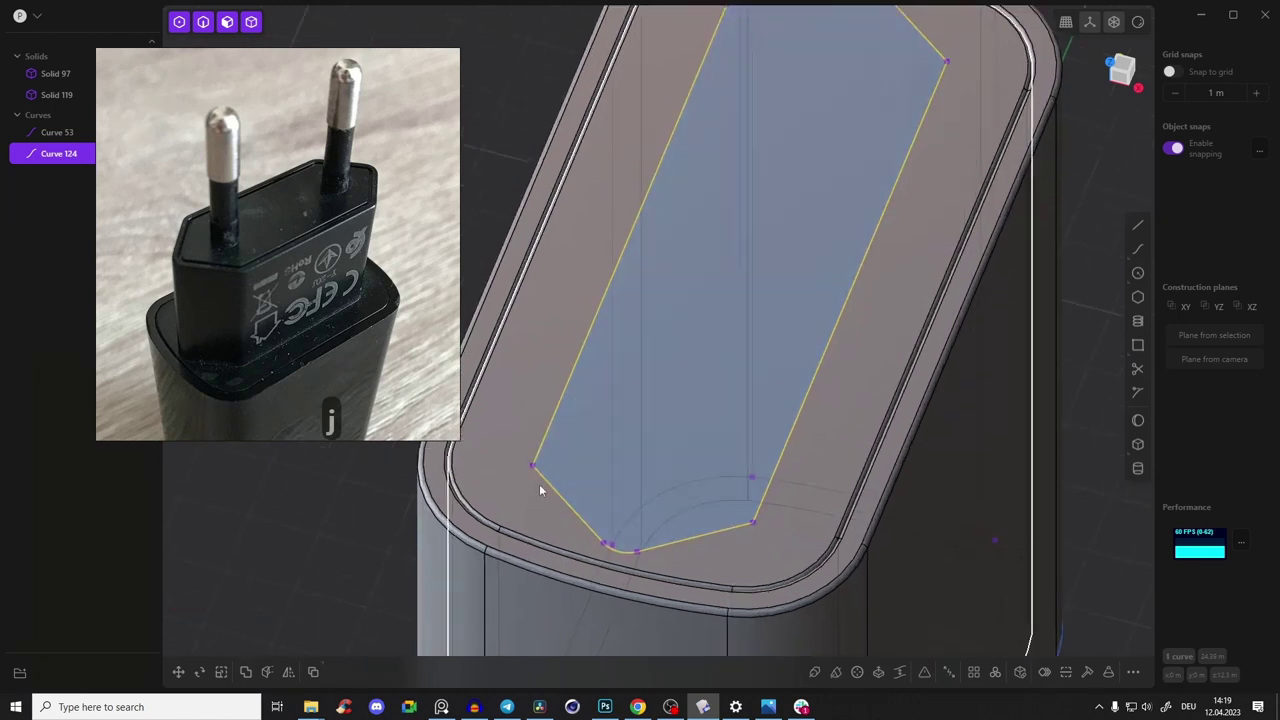
drag(797, 543, 798, 543)
mouse_move(755, 526)
middle_down()
mouse_move(782, 516)
mouse_move(768, 545)
middle_up()
drag(608, 524, 757, 580)
middle_drag(757, 585, 629, 246)
middle_drag(893, 331, 864, 216)
key(n)
key(b)
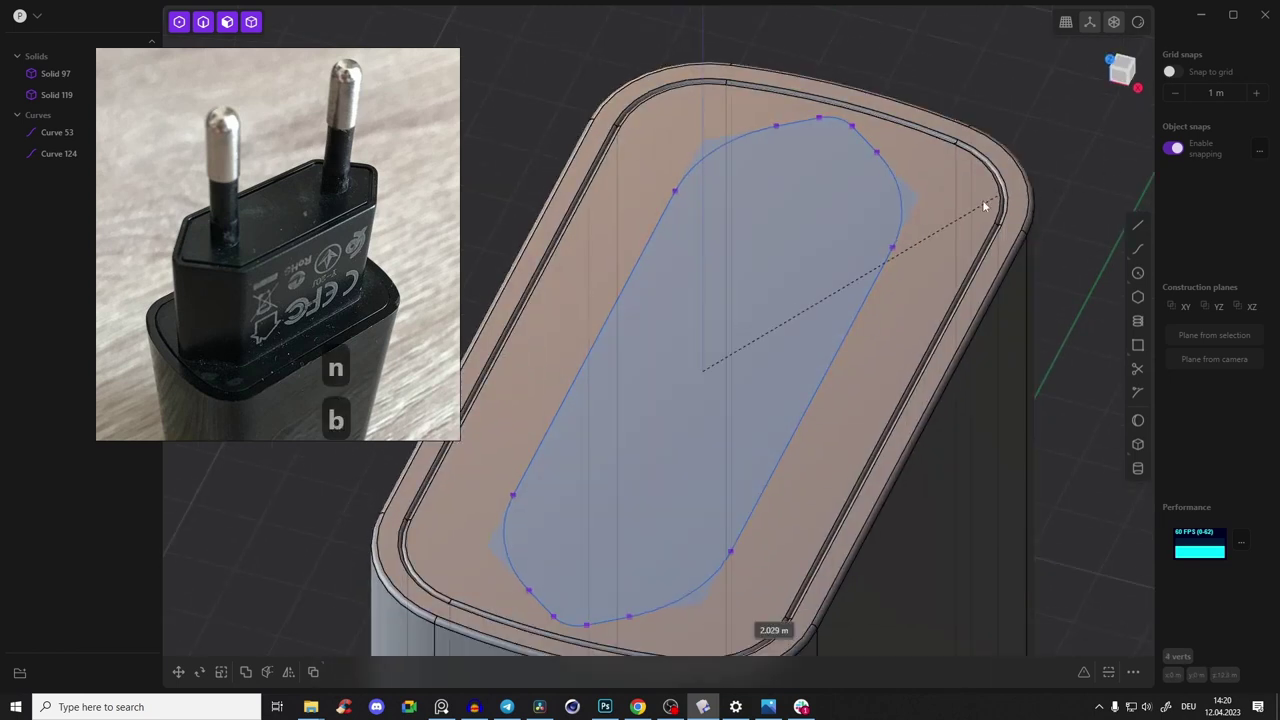
click(910, 256)
middle_drag(850, 271, 872, 104)
shift+middle_drag(872, 104, 905, 169)
click(905, 169)
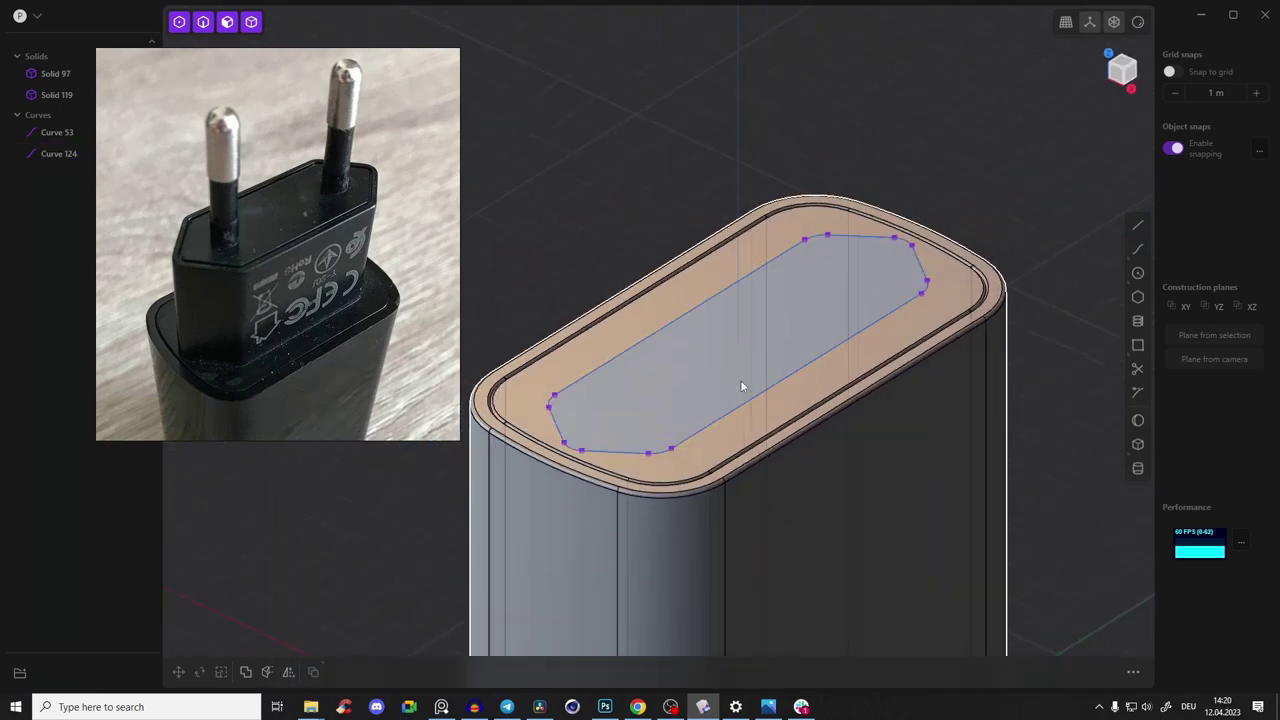
Extrude the closed outline's region upward from the charger's top face into a separate plug block solid, matching the reference photo's proportions
drag(260, 147, 255, 189)
click(738, 330)
key(e)
drag(687, 345, 689, 76)
scroll(700, 317, down, 4)
shift+middle_drag(733, 382, 673, 265)
right_click(892, 208)
scroll(866, 246, up, 3)
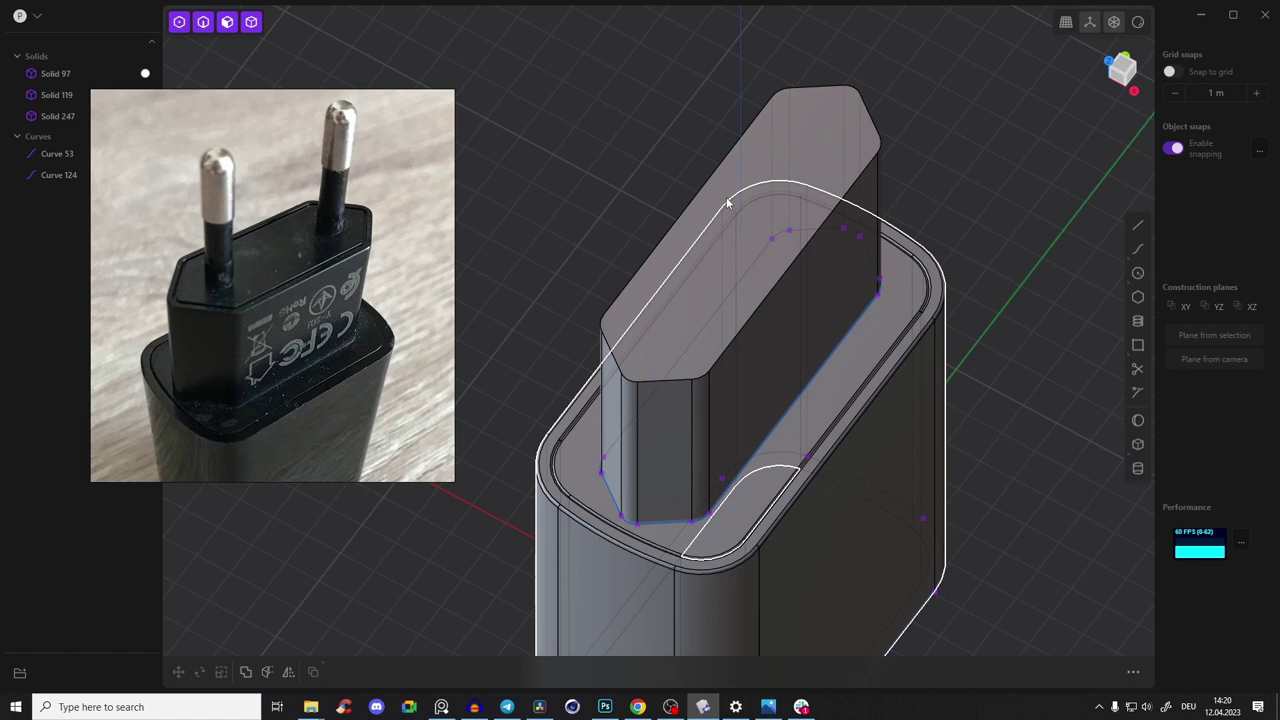
Turn off the X-ray display and examine the rim around the plug block's top face in the reference photo
key(alt+z)
scroll(772, 185, up, 2)
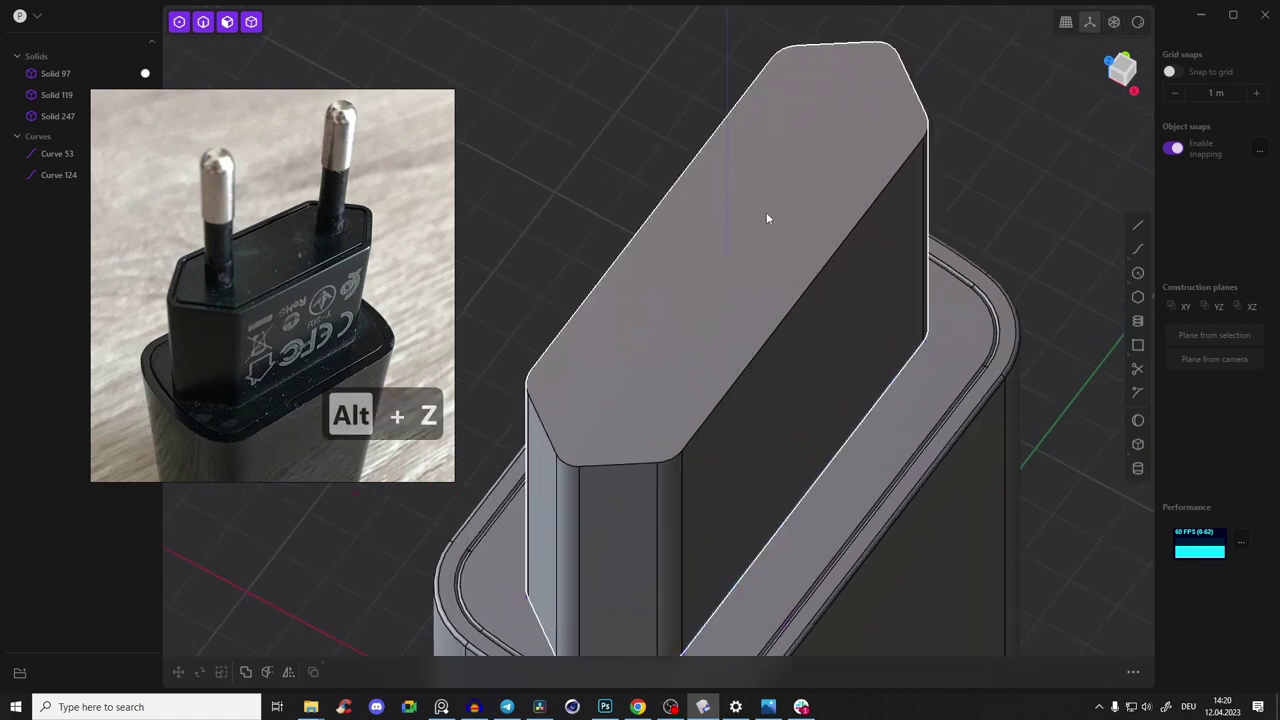
scroll(771, 180, up, 3)
scroll(763, 194, down, 3)
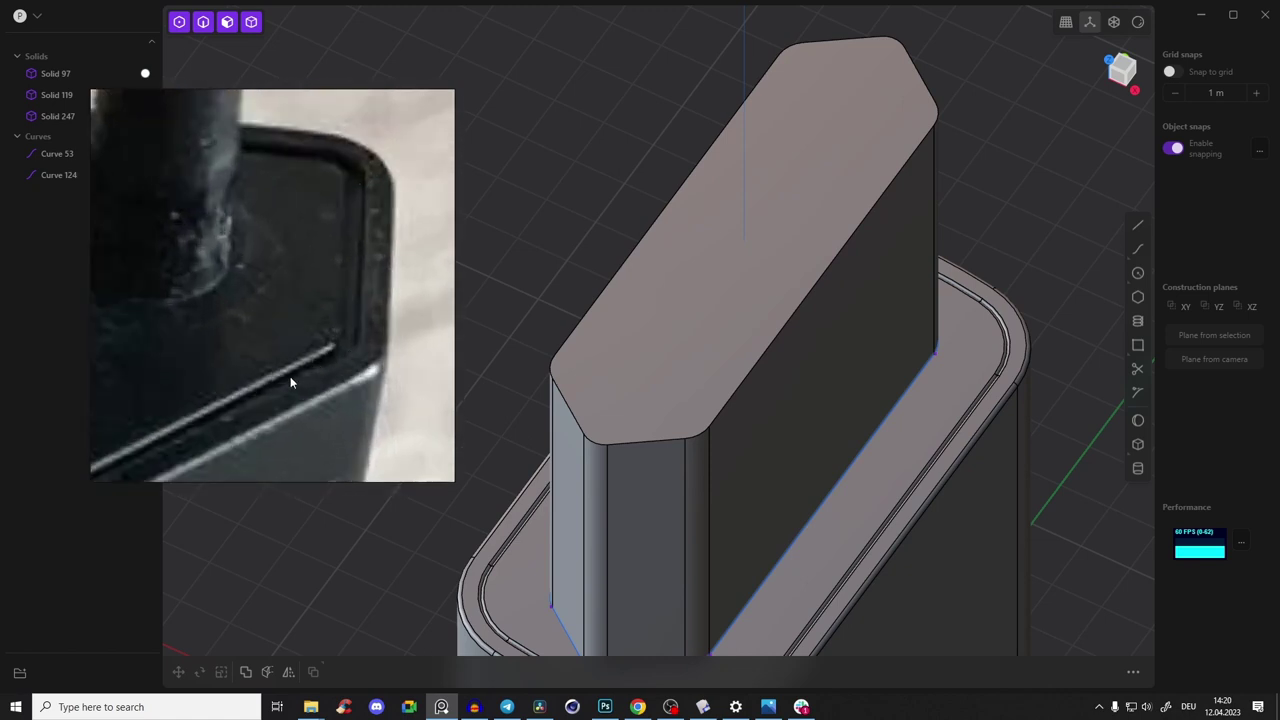
scroll(322, 157, up, 1)
scroll(342, 312, down, 8)
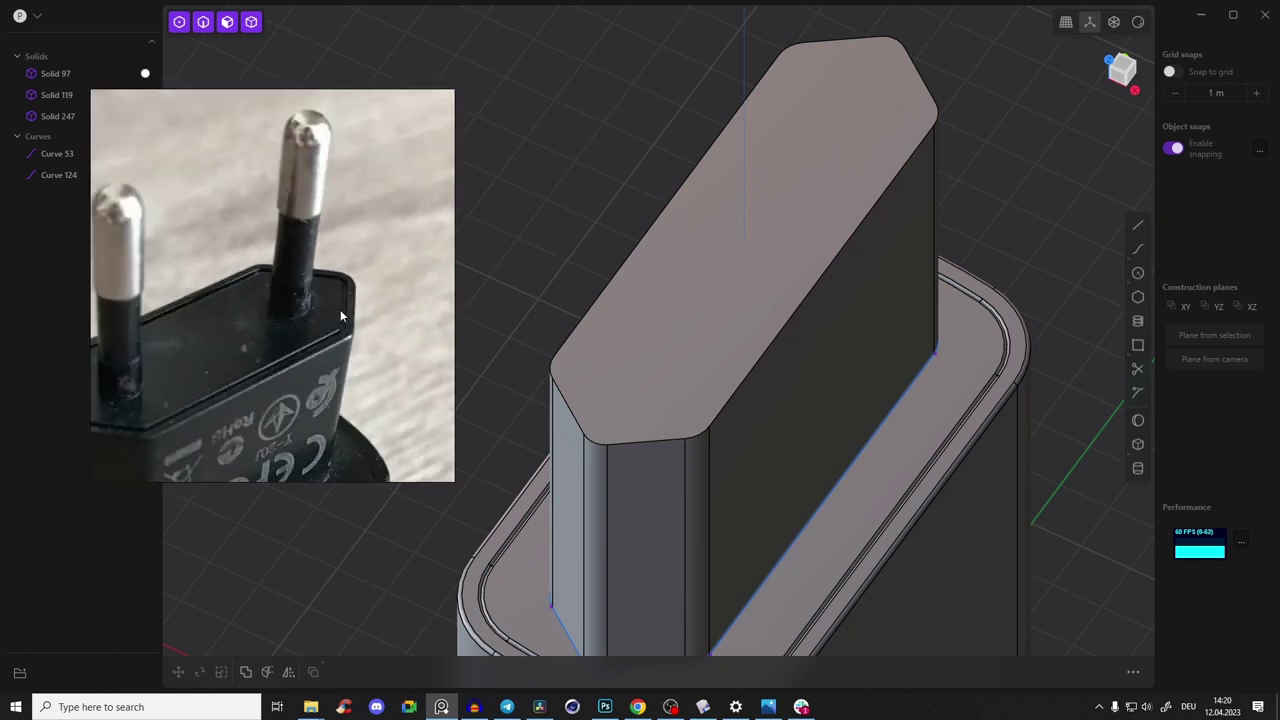
Offset the outline of the plug block's top face inward to form a narrow rim
right_drag(739, 212, 747, 224)
click(748, 230)
click(760, 298)
middle_drag(751, 264, 716, 246)
right_drag(716, 246, 712, 250)
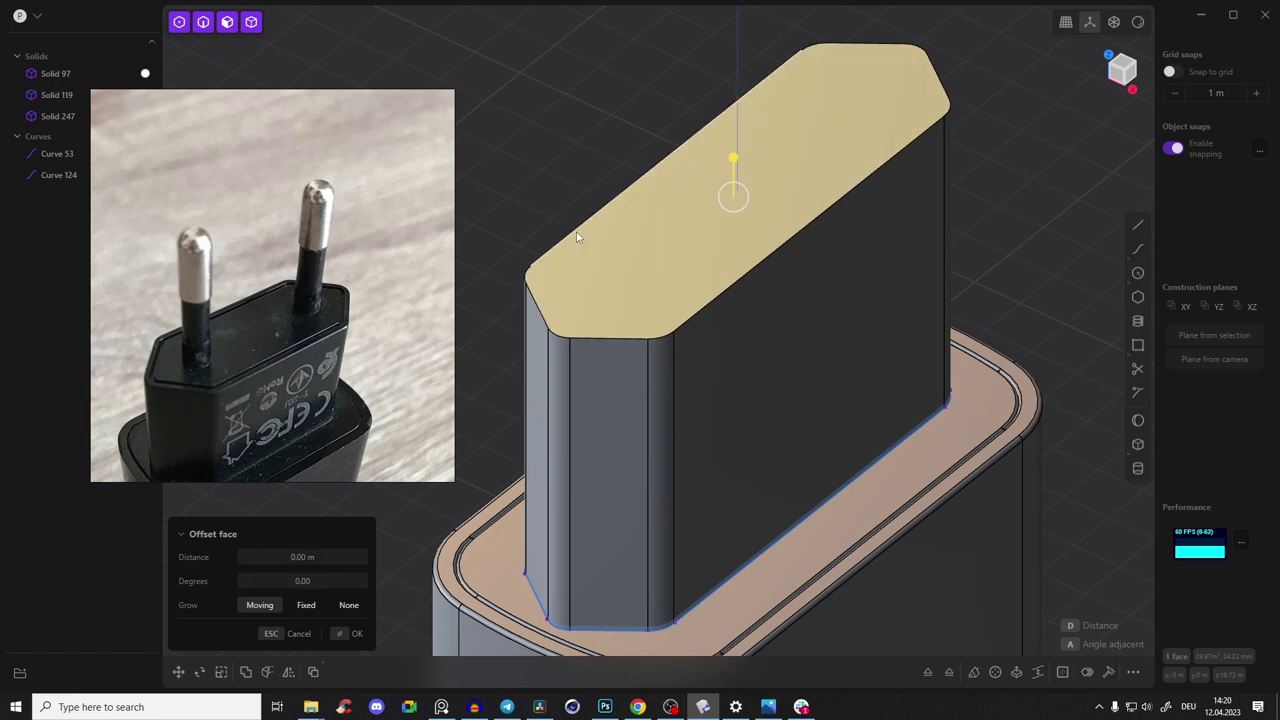
middle_drag(577, 238, 577, 247)
key(o)
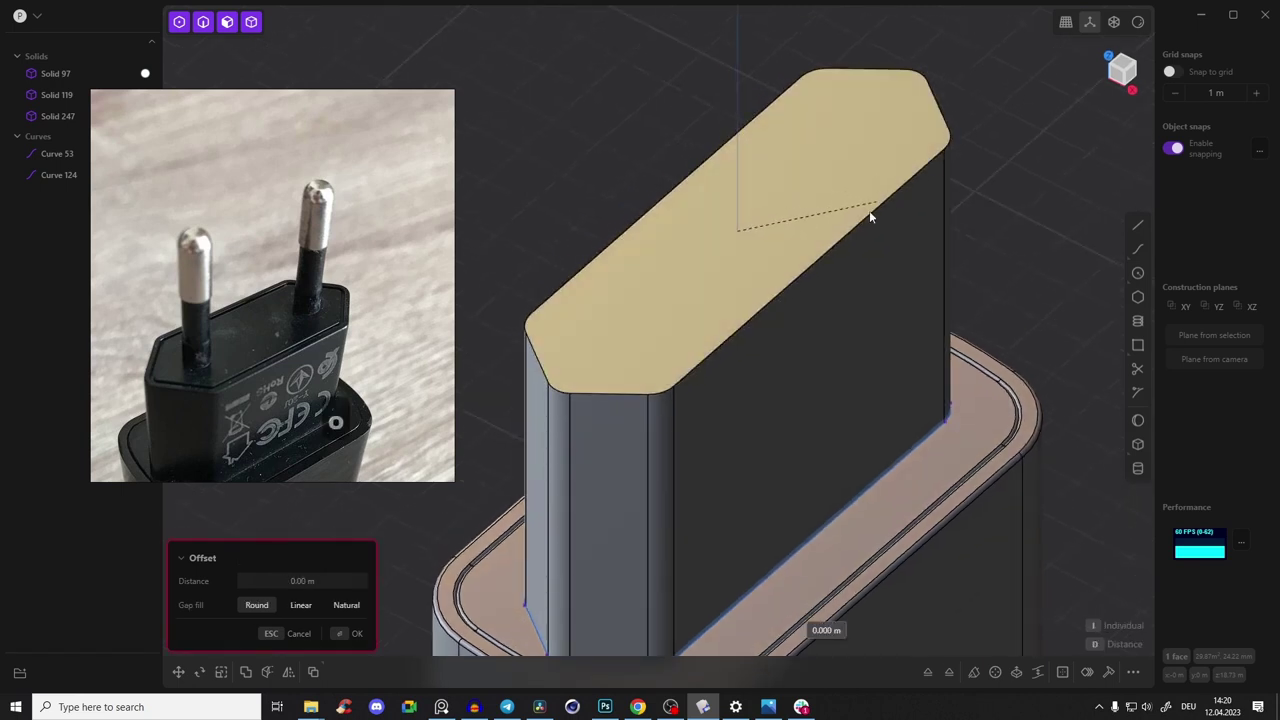
click(931, 144)
right_click(990, 174)
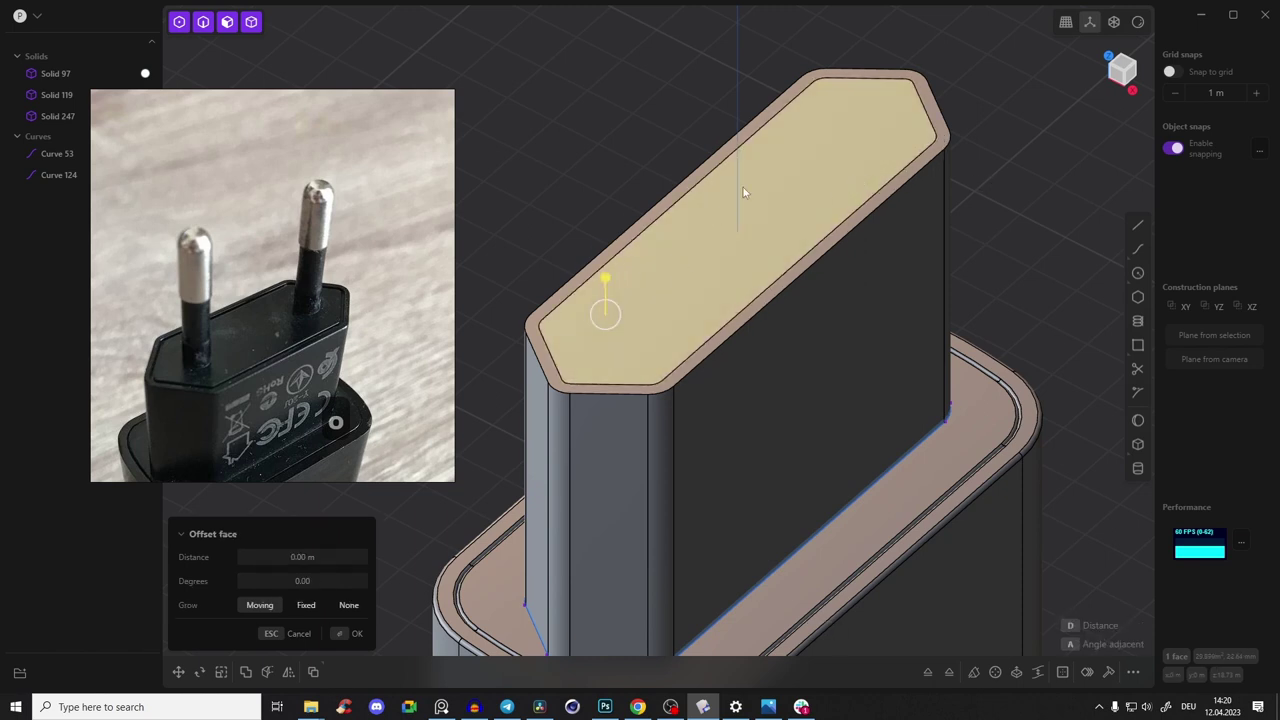
Offset the inner top face inward again by about 0.116 m, leaving a thin band inside the rim
key(o)
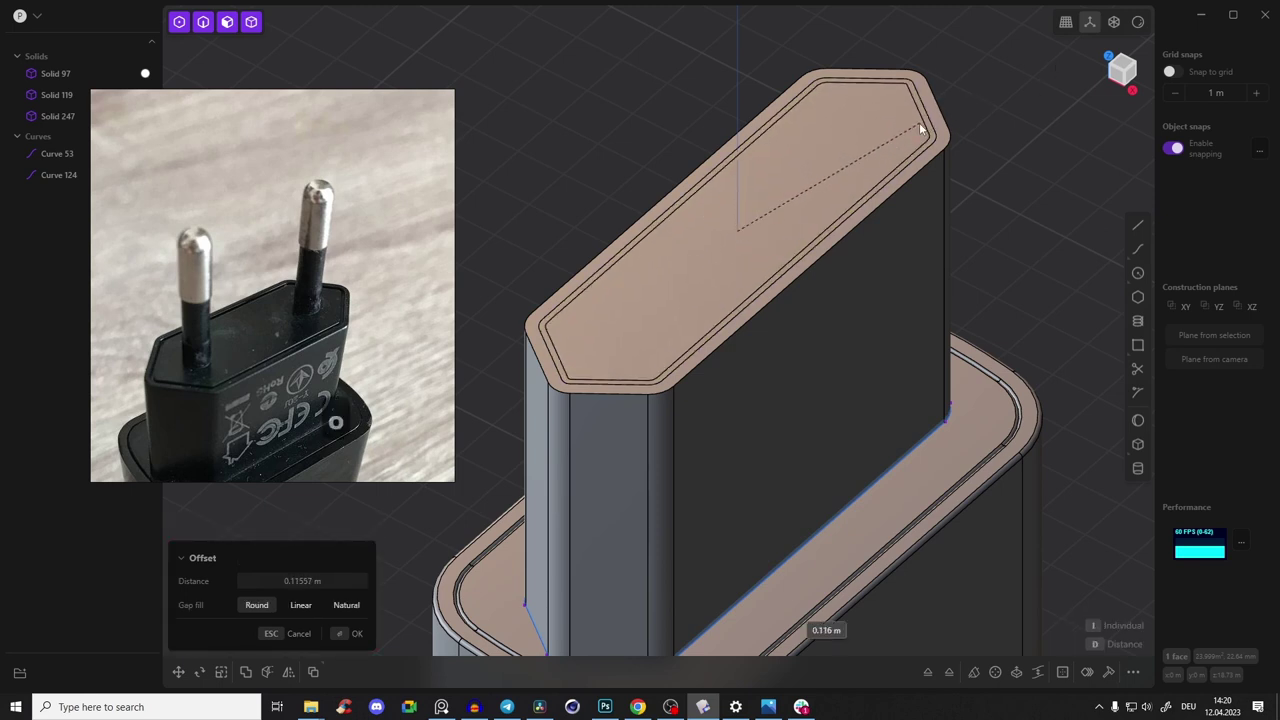
click(918, 123)
middle_drag(739, 195, 749, 201)
right_click(750, 201)
Sink only the thin band between the two offset outlines by about 0.21 m to make a groove around the plug block's top
click(584, 170)
scroll(553, 262, up, 5)
shift+middle_drag(570, 262, 540, 201)
click(611, 287)
click(616, 259)
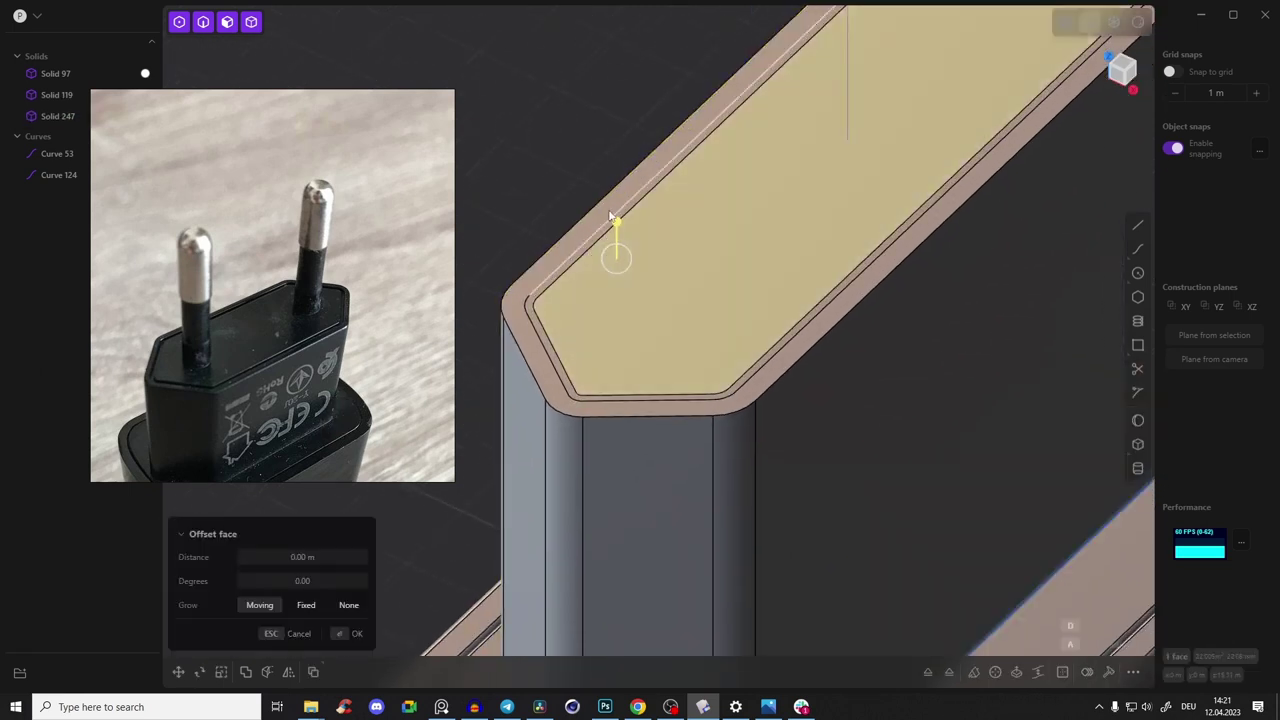
click(614, 217)
click(592, 210)
key(3)
click(587, 225)
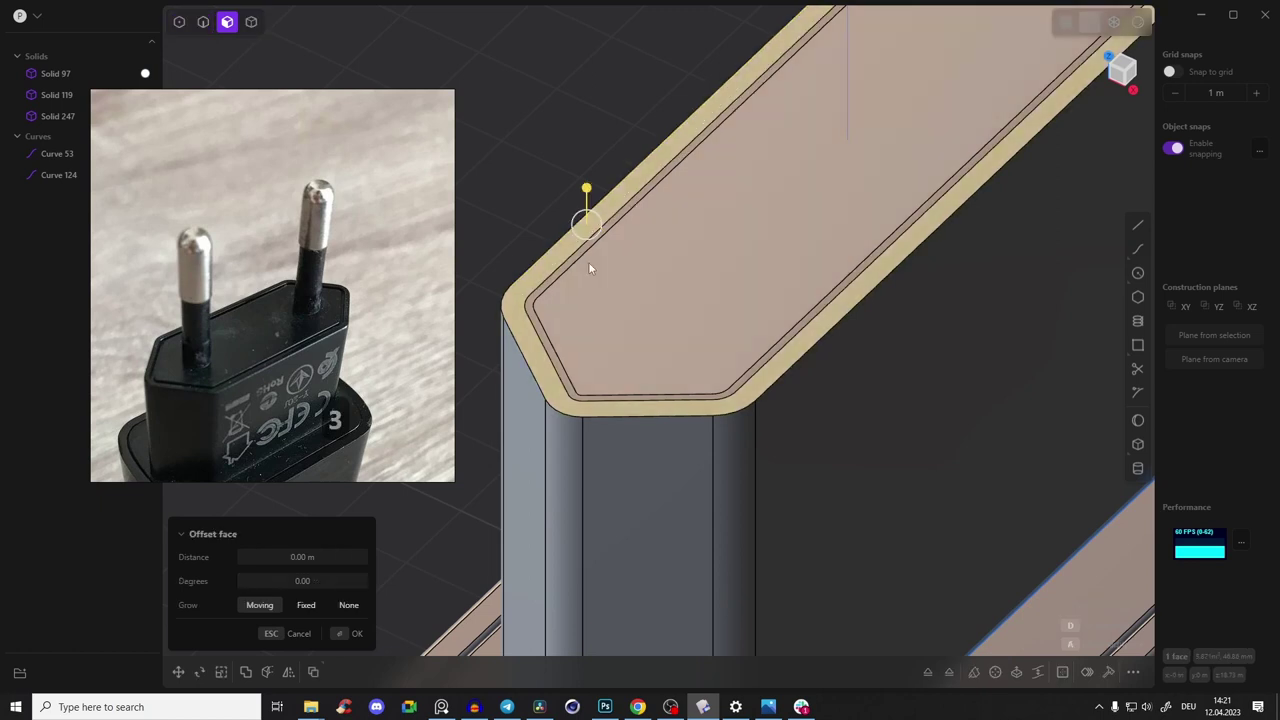
click(502, 166)
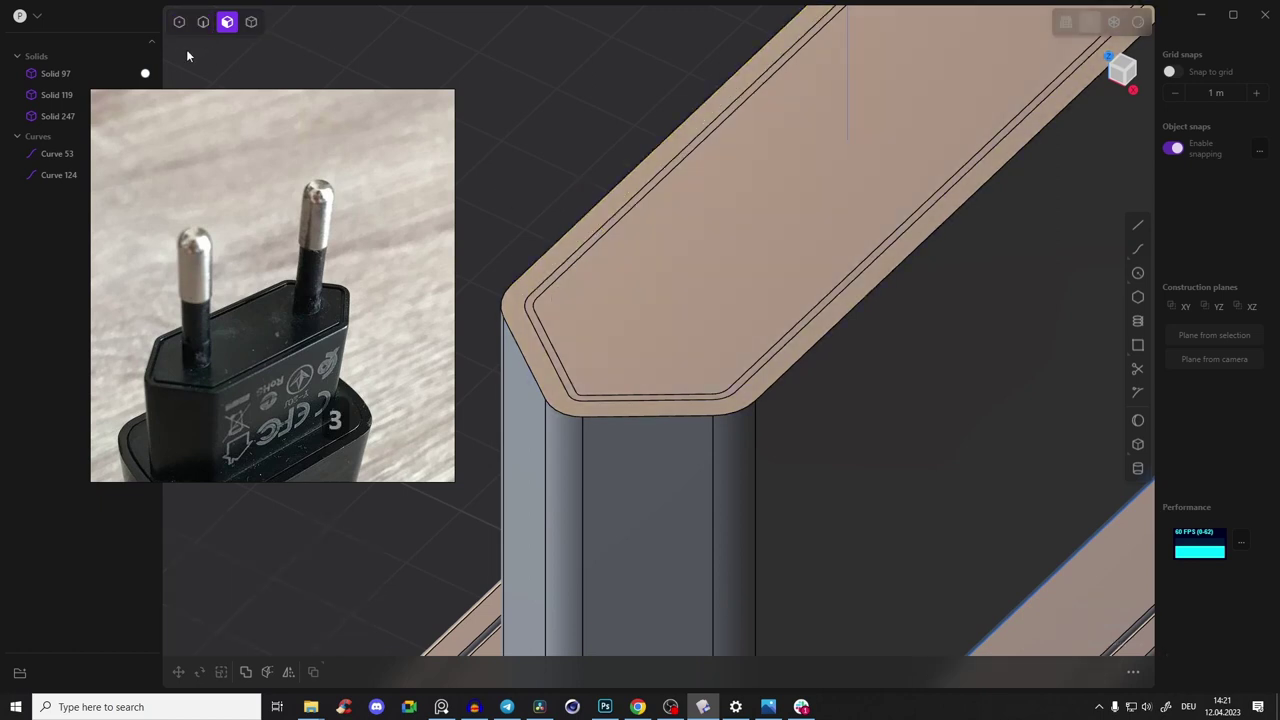
click(548, 290)
middle_drag(566, 289, 535, 383)
drag(526, 270, 528, 291)
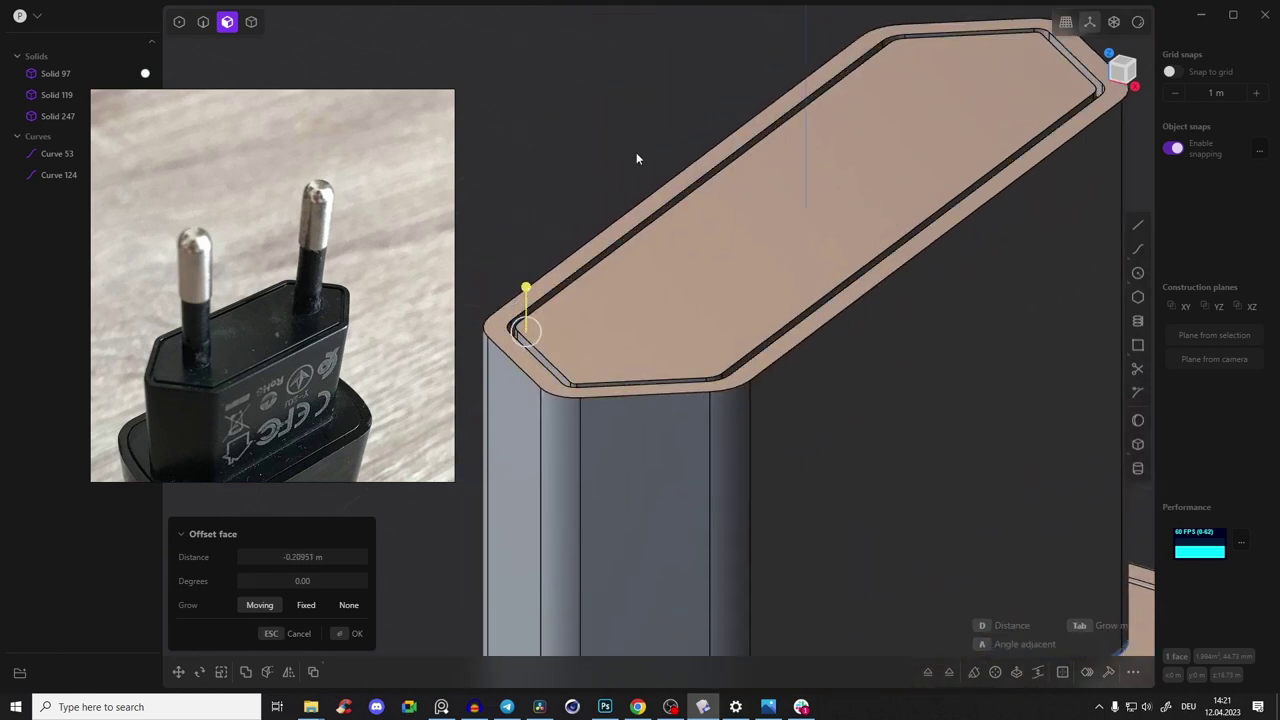
key(Return)
Round the outer top edge of the plug block with a small fillet, as in the reference photo
scroll(548, 283, up, 2)
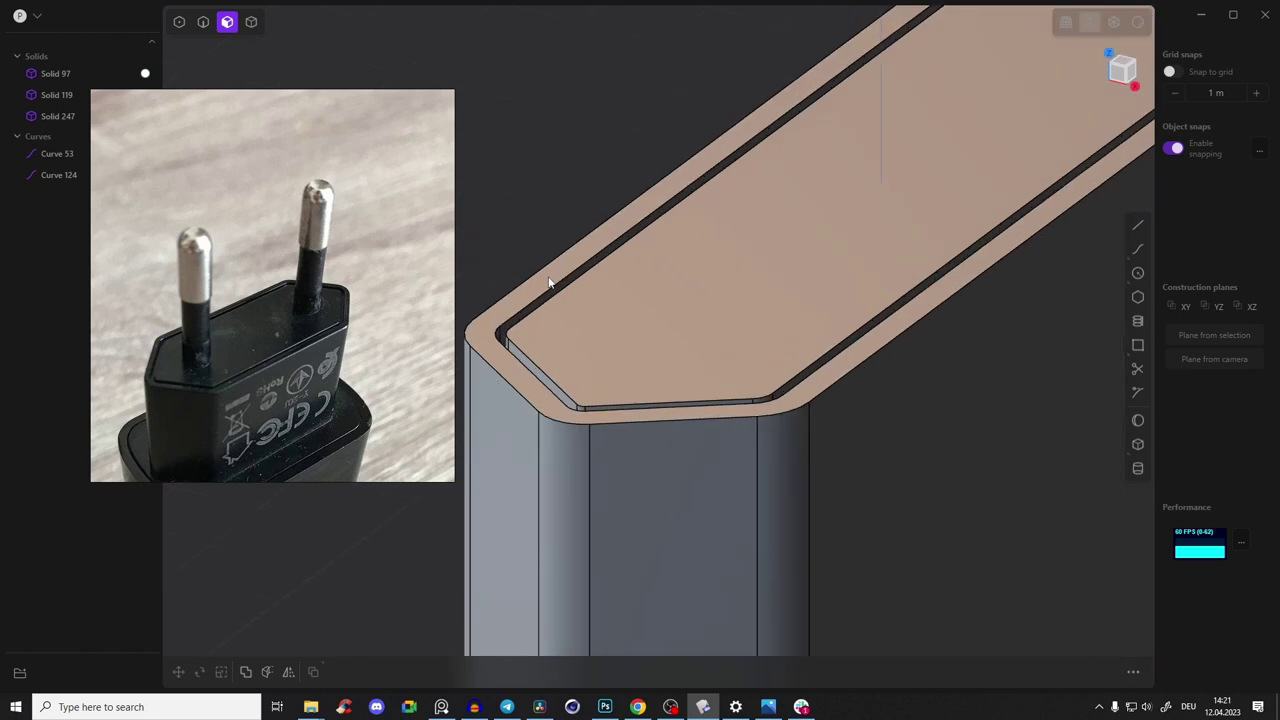
scroll(530, 295, up, 1)
scroll(344, 316, up, 3)
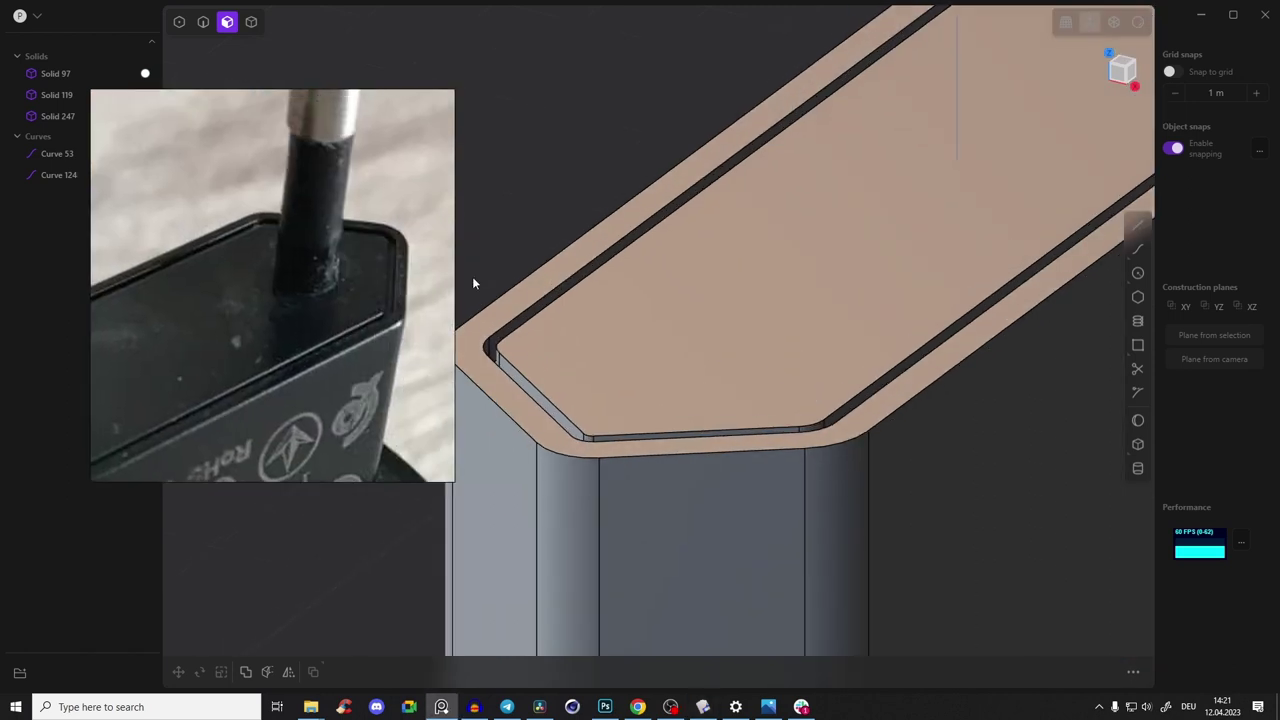
scroll(405, 282, down, 4)
middle_drag(391, 289, 400, 252)
click(510, 262)
key(2)
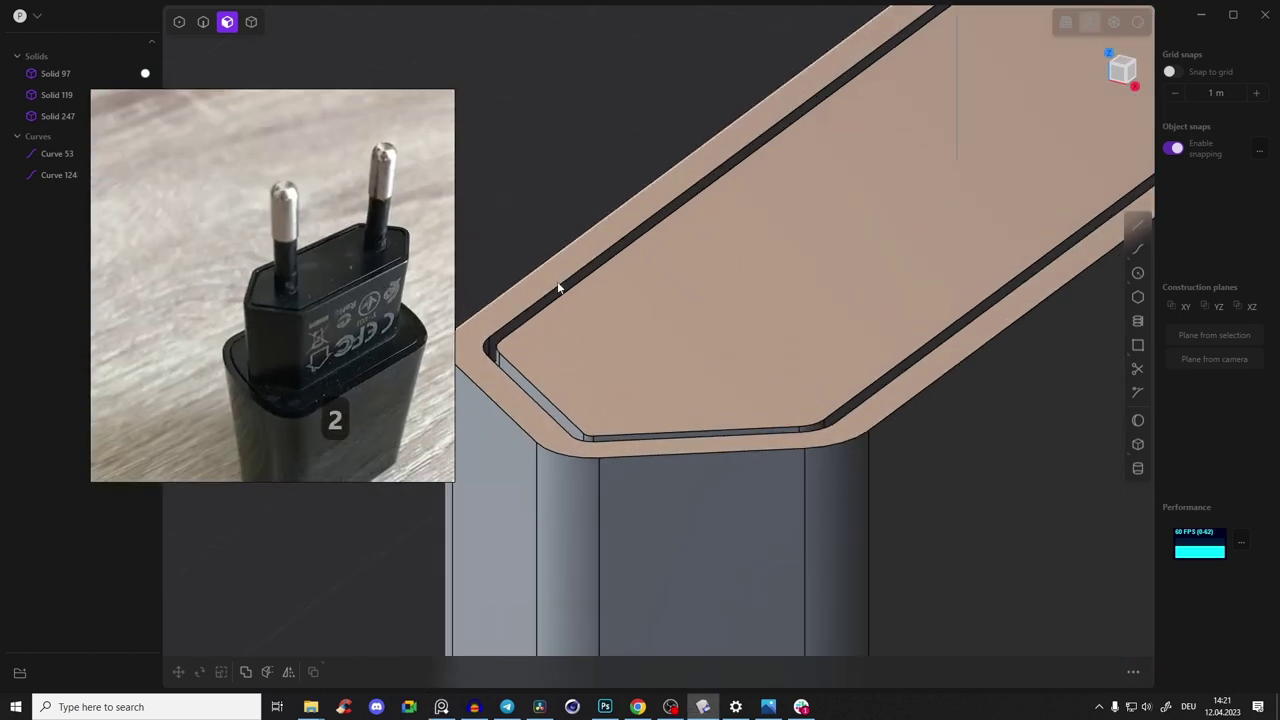
shift+middle_drag(580, 345, 642, 280)
click(571, 344)
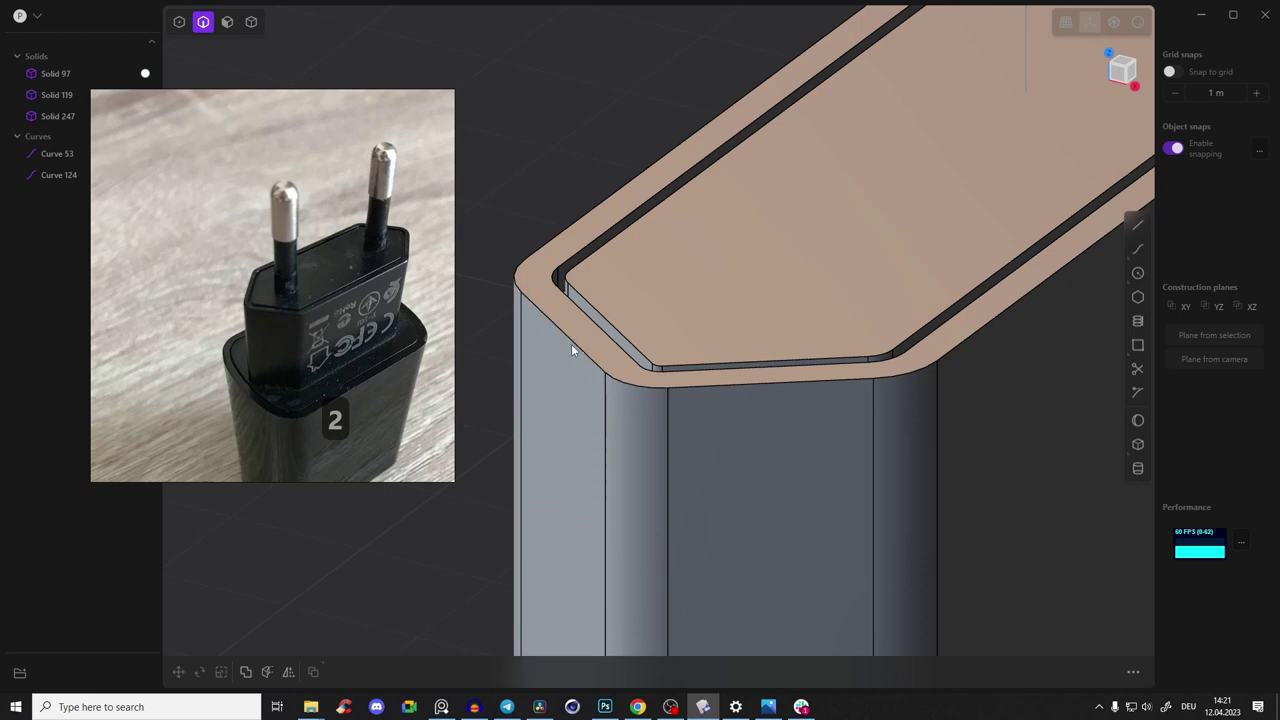
key(f)
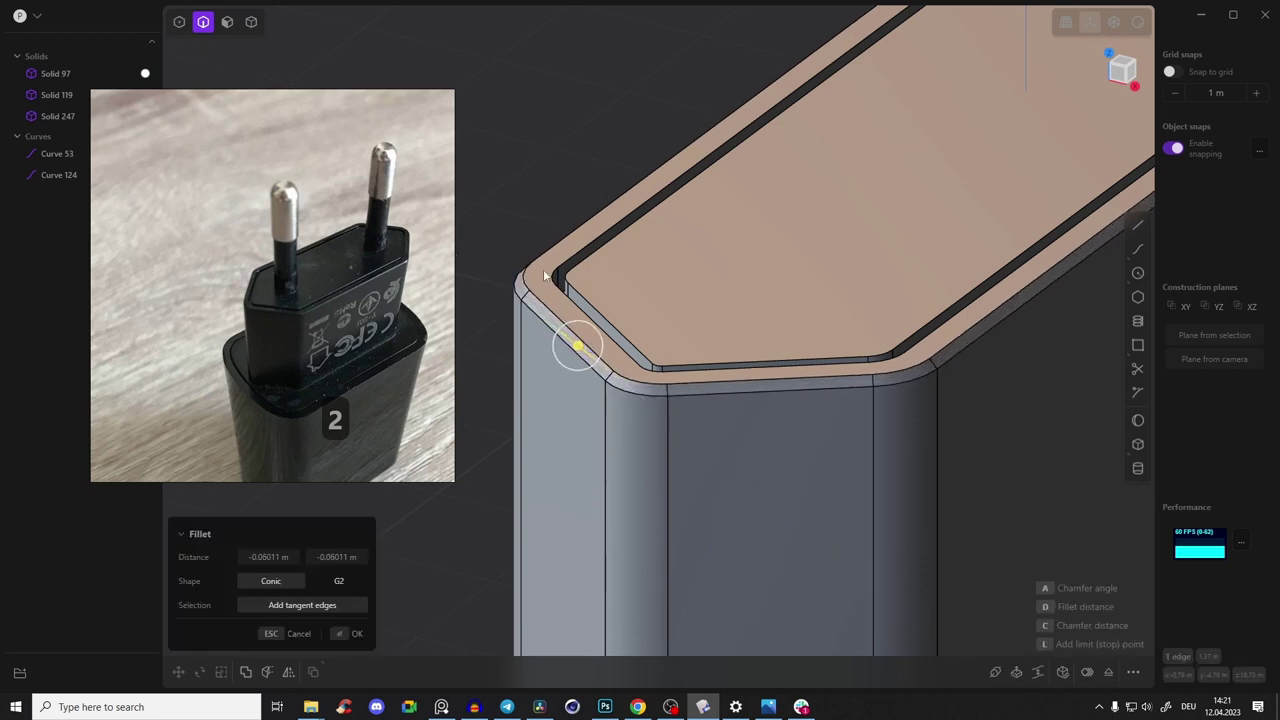
click(573, 343)
key(ctrl+z)
drag(562, 338, 559, 327)
right_click(567, 320)
Fillet the top edges of the groove on the plug block by about 0.018 m
key(ctrl+z)
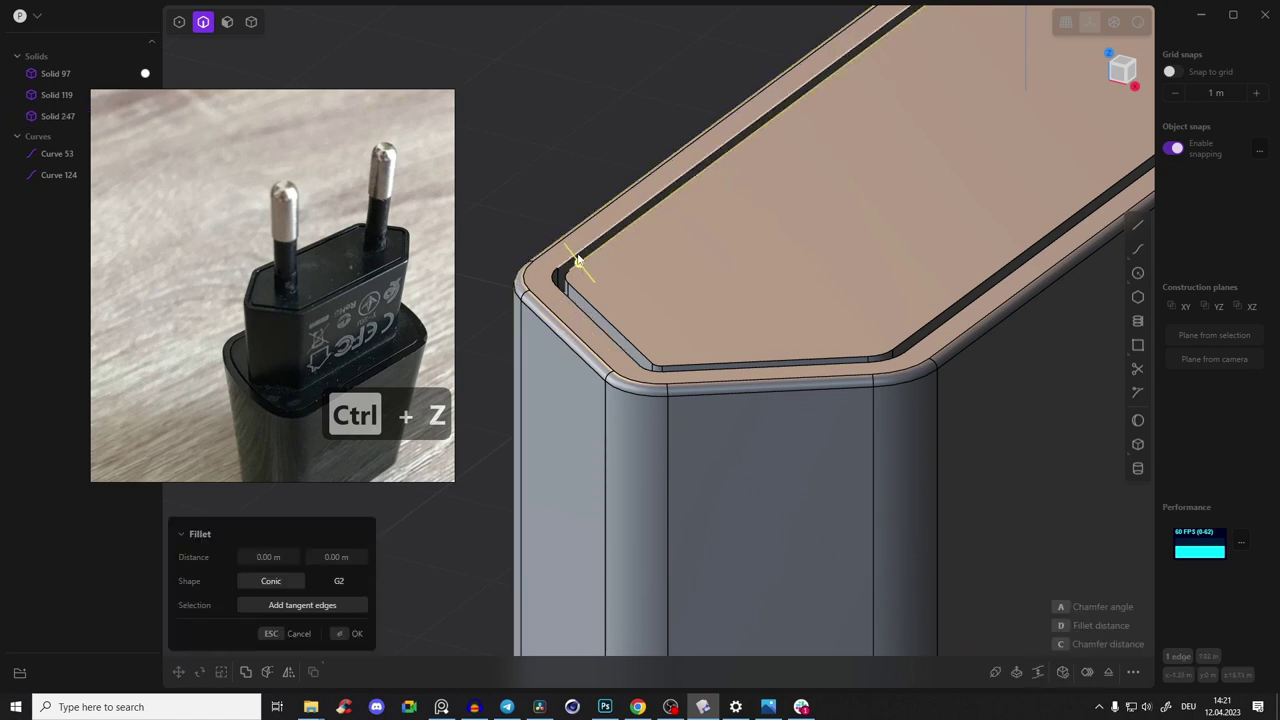
drag(590, 247, 595, 250)
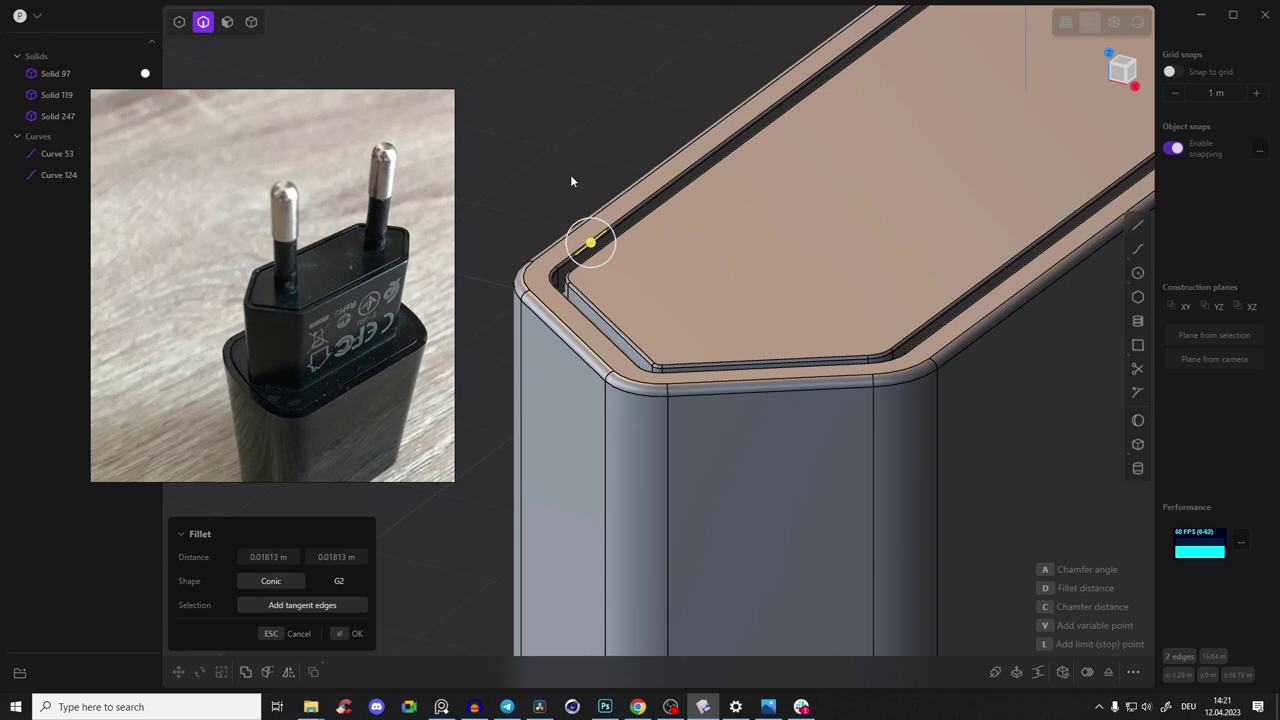
click(715, 168)
scroll(620, 321, up, 3)
scroll(620, 321, down, 3)
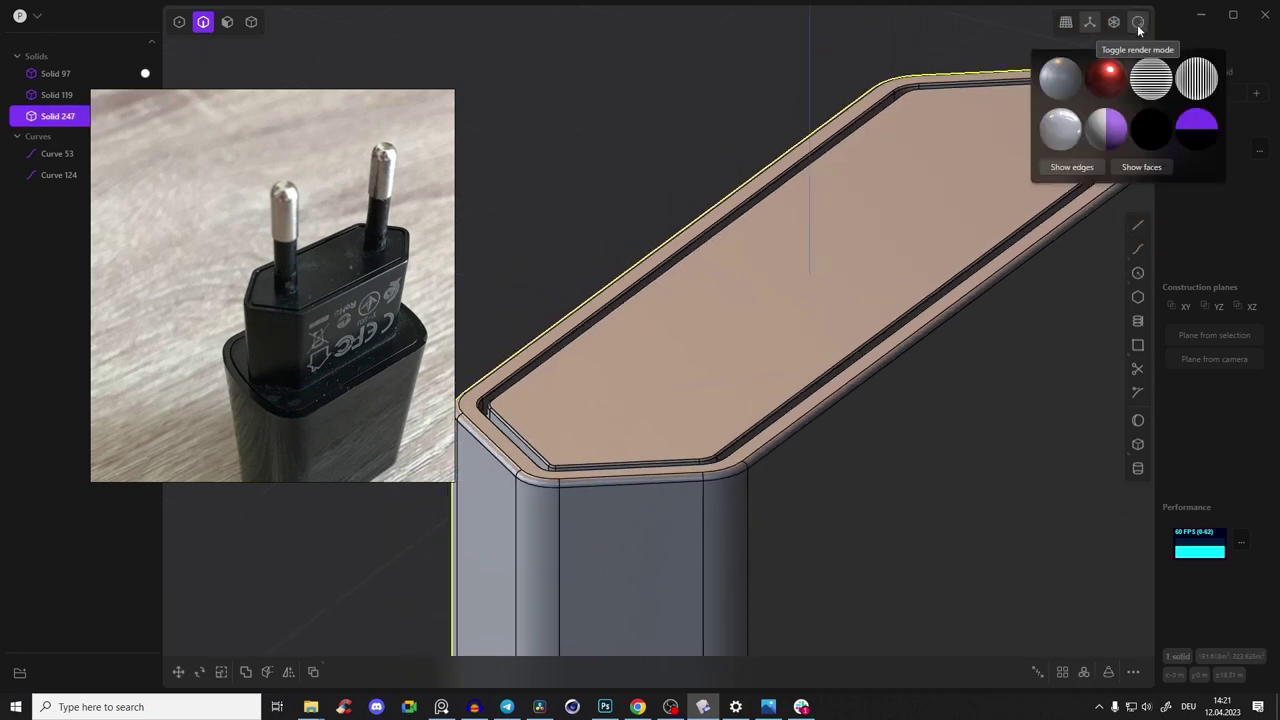
Preview the model in the glossy red render mode, and return to the default grey shading
mouse_move(1138, 22)
click(1093, 75)
middle_drag(1013, 198, 777, 283)
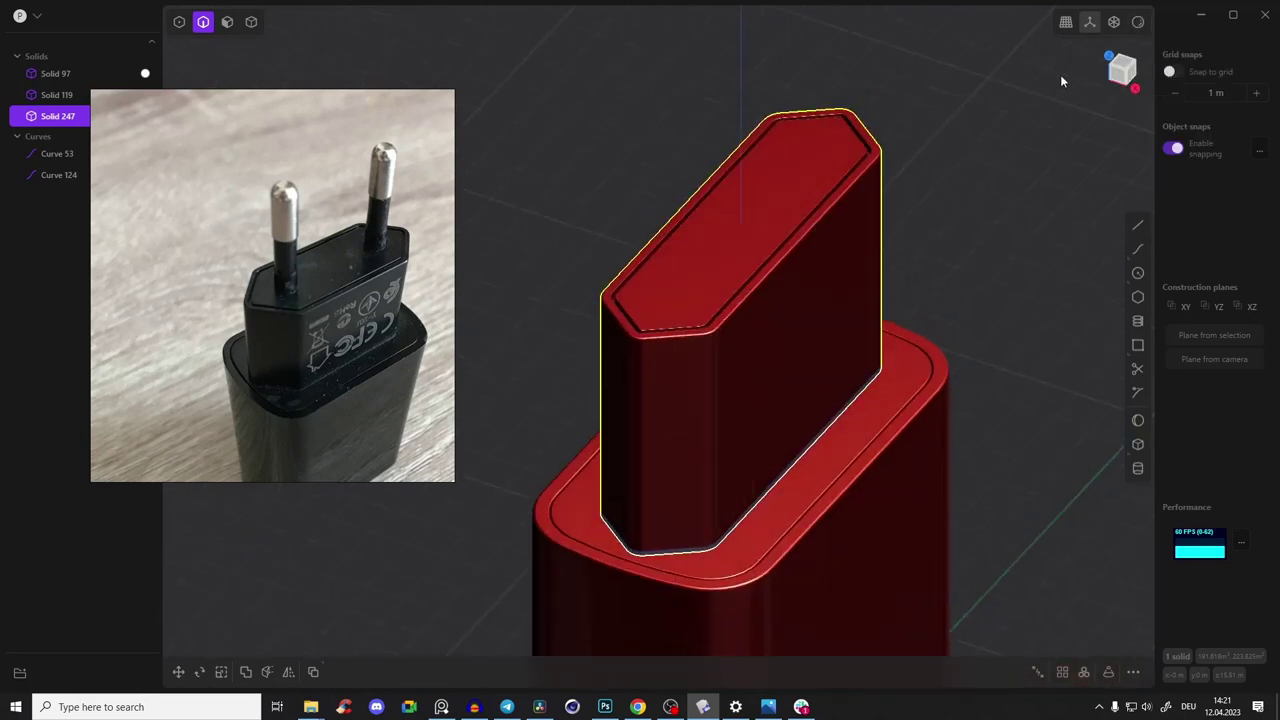
click(1137, 24)
click(1058, 75)
click(1012, 320)
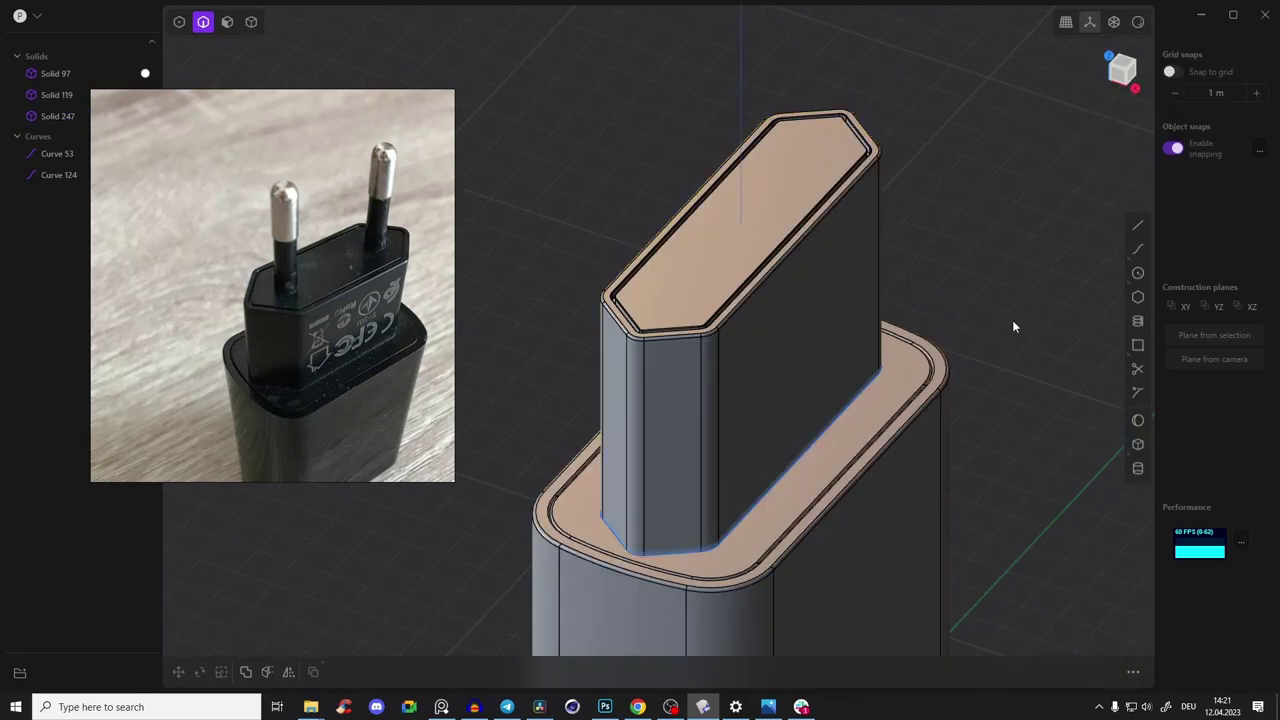
Delete the leftover outline curve around the base of the plug block
click(761, 502)
key(x)
mouse_move(840, 442)
middle_down()
mouse_move(651, 236)
mouse_move(768, 280)
middle_up()
From the top view, draw a circle of about 0.54 m radius at the centre of the plug block's top face
scroll(680, 230, up, 4)
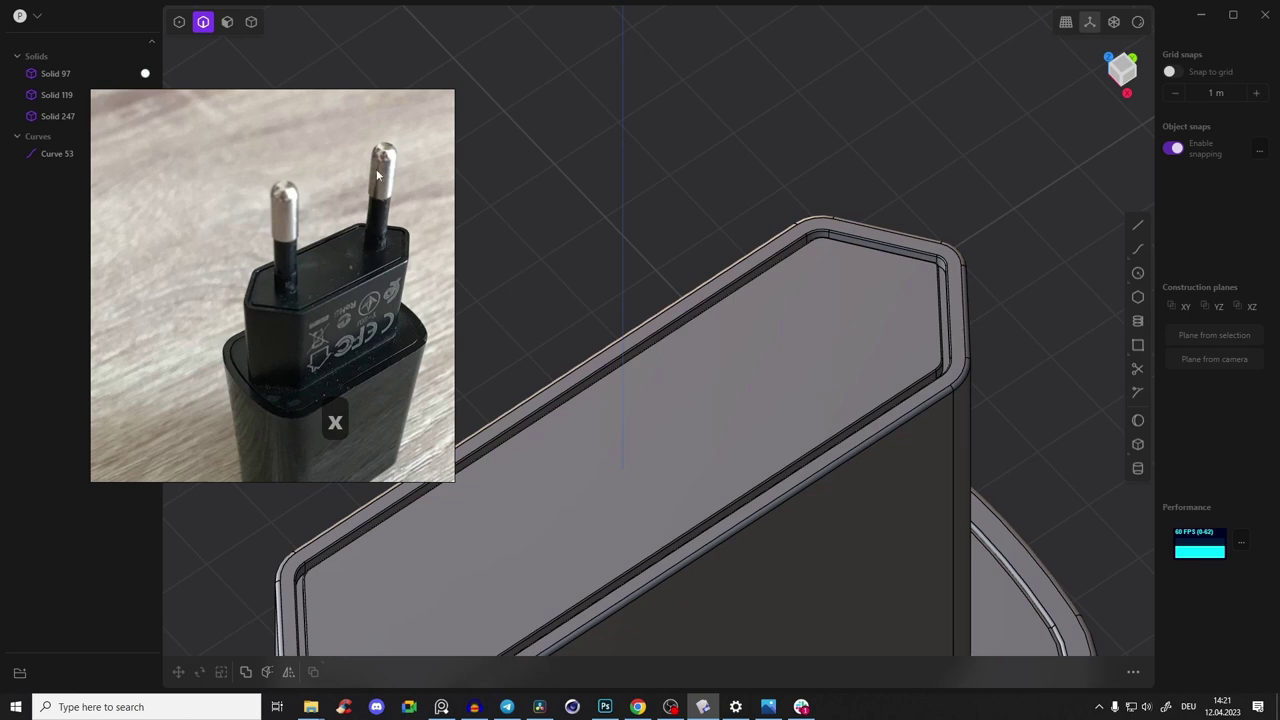
middle_drag(742, 376, 910, 196)
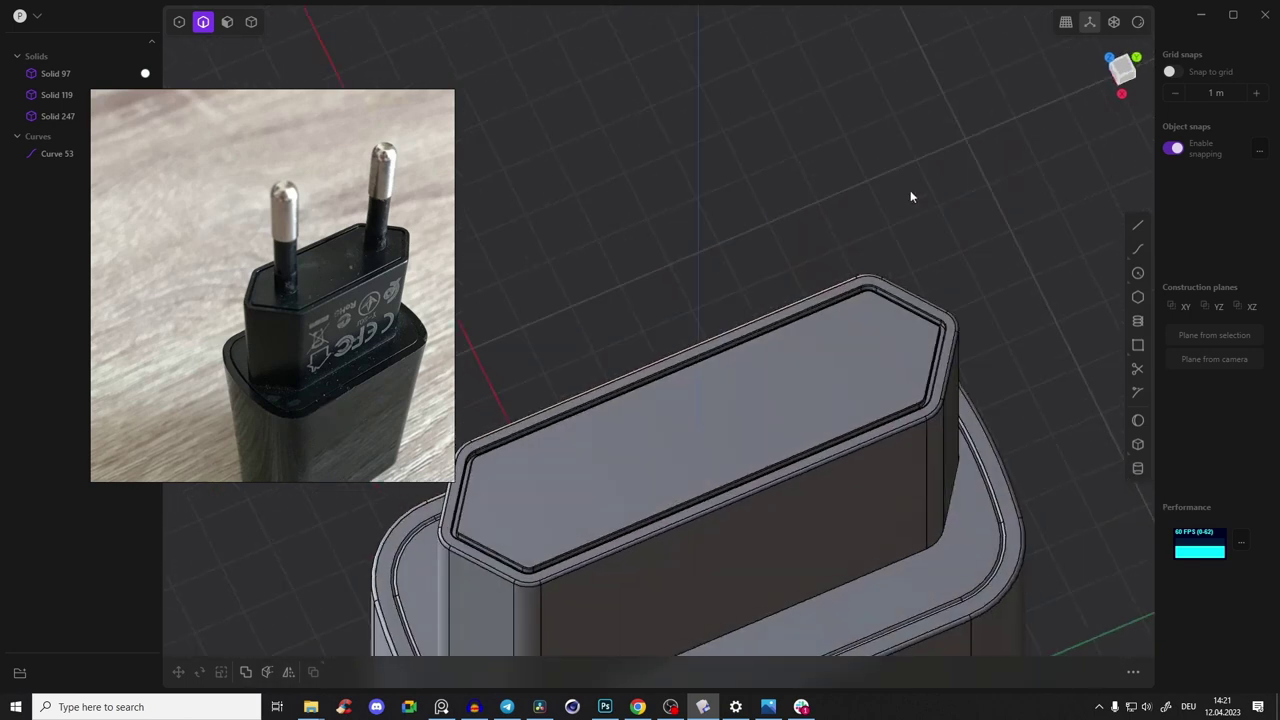
click(1124, 68)
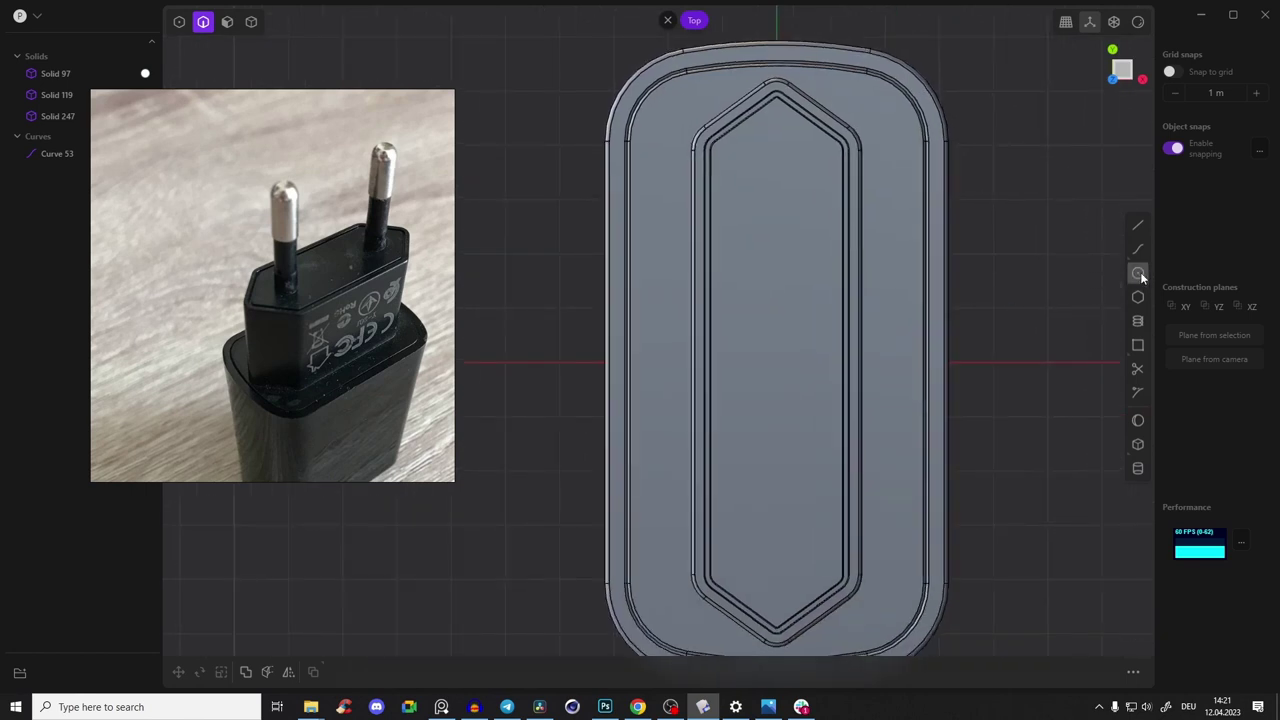
click(776, 362)
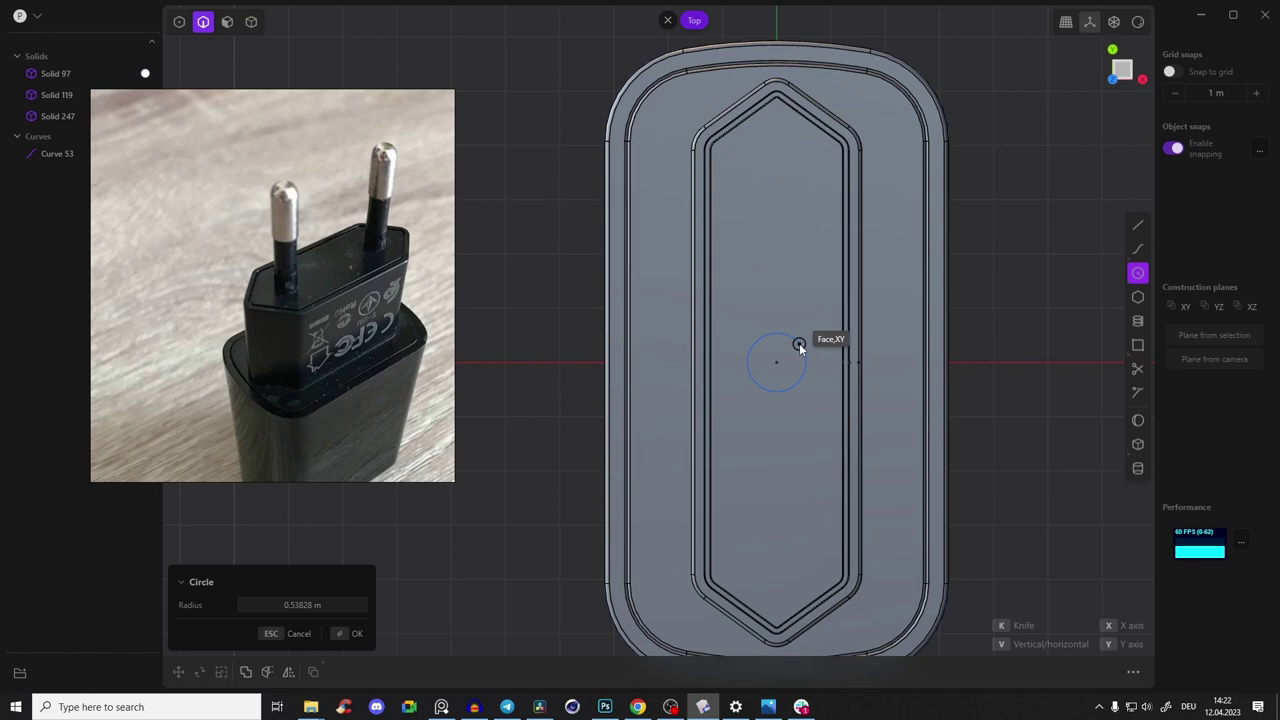
click(800, 346)
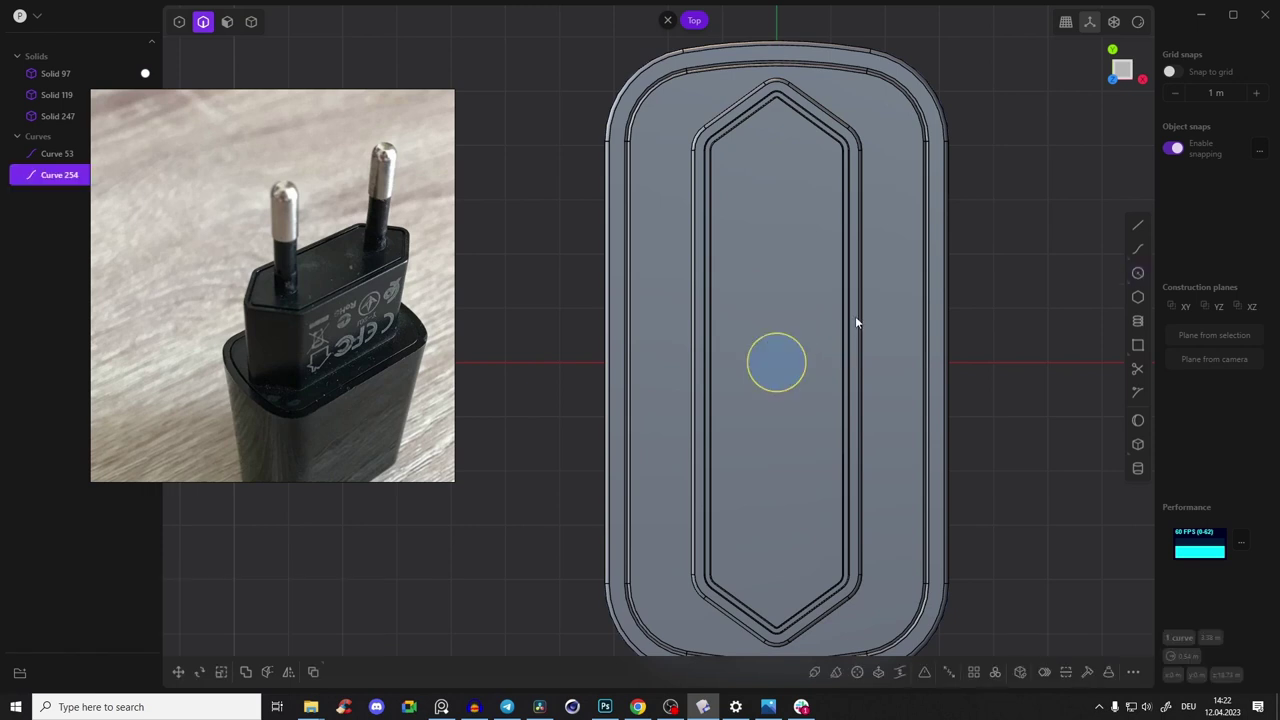
Move the circle about 2.77 m along the Y axis toward one pointed end of the plug block
key(g)
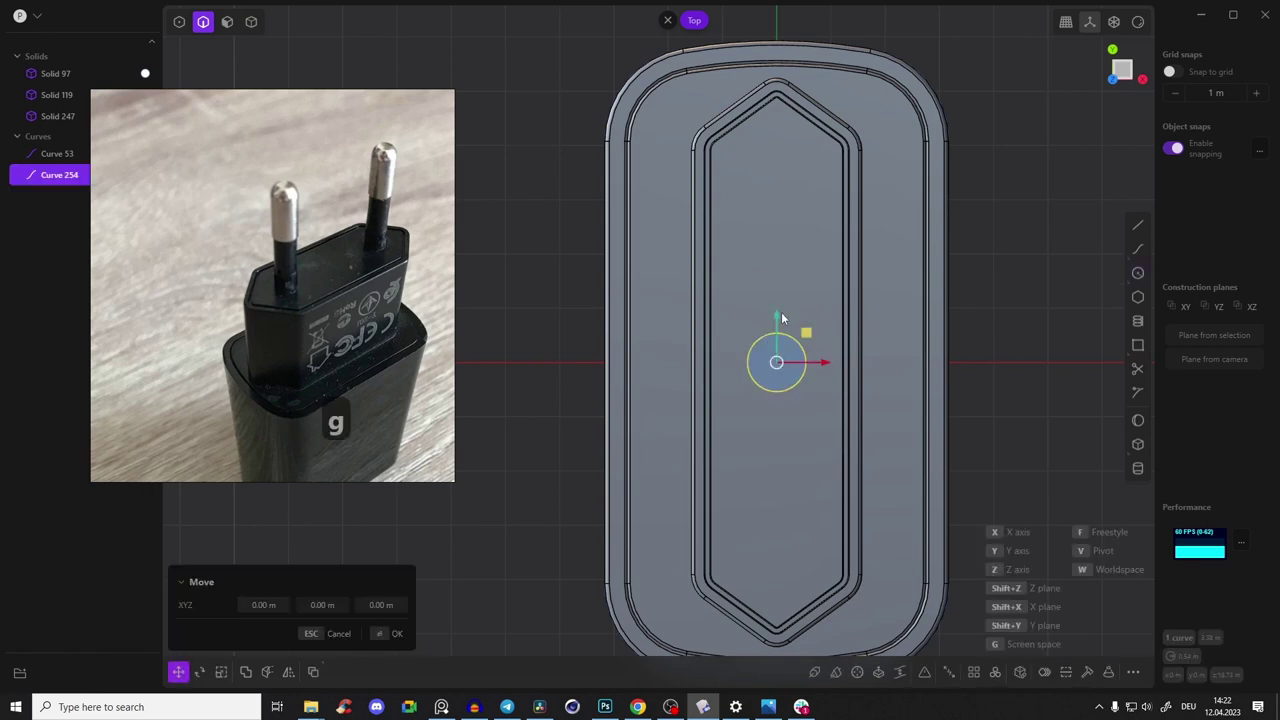
drag(777, 316, 776, 165)
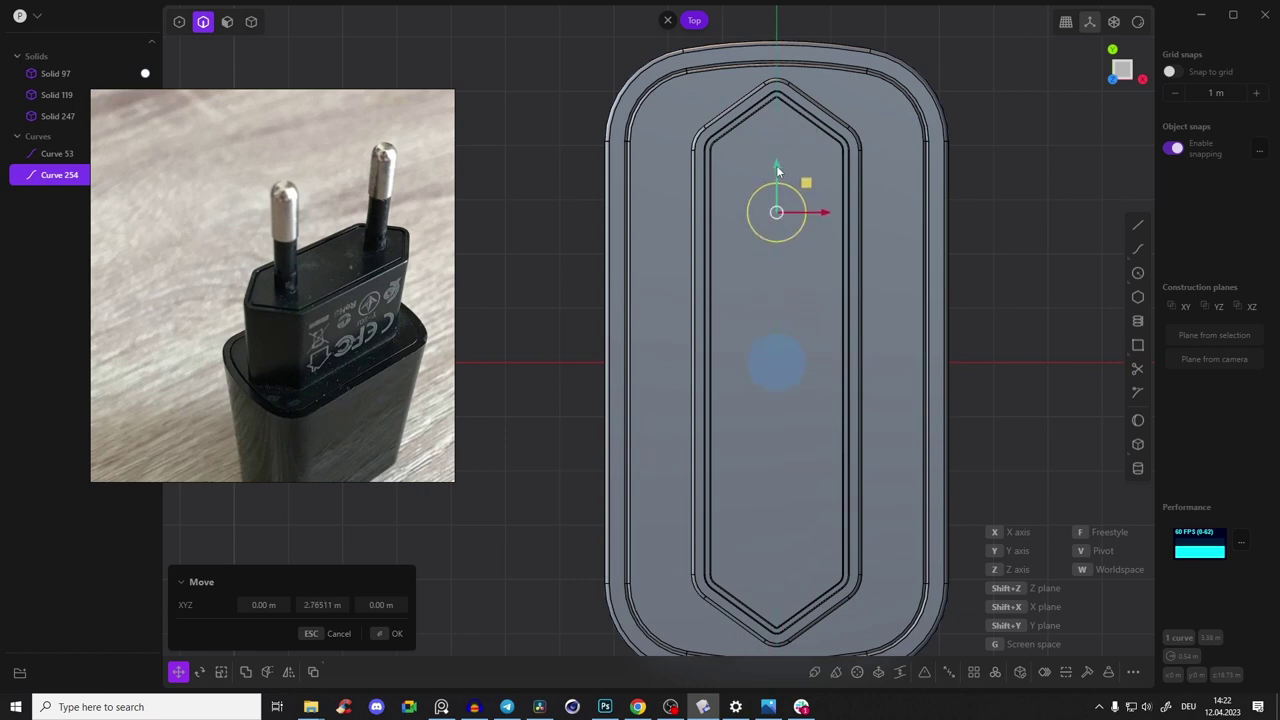
key(Return)
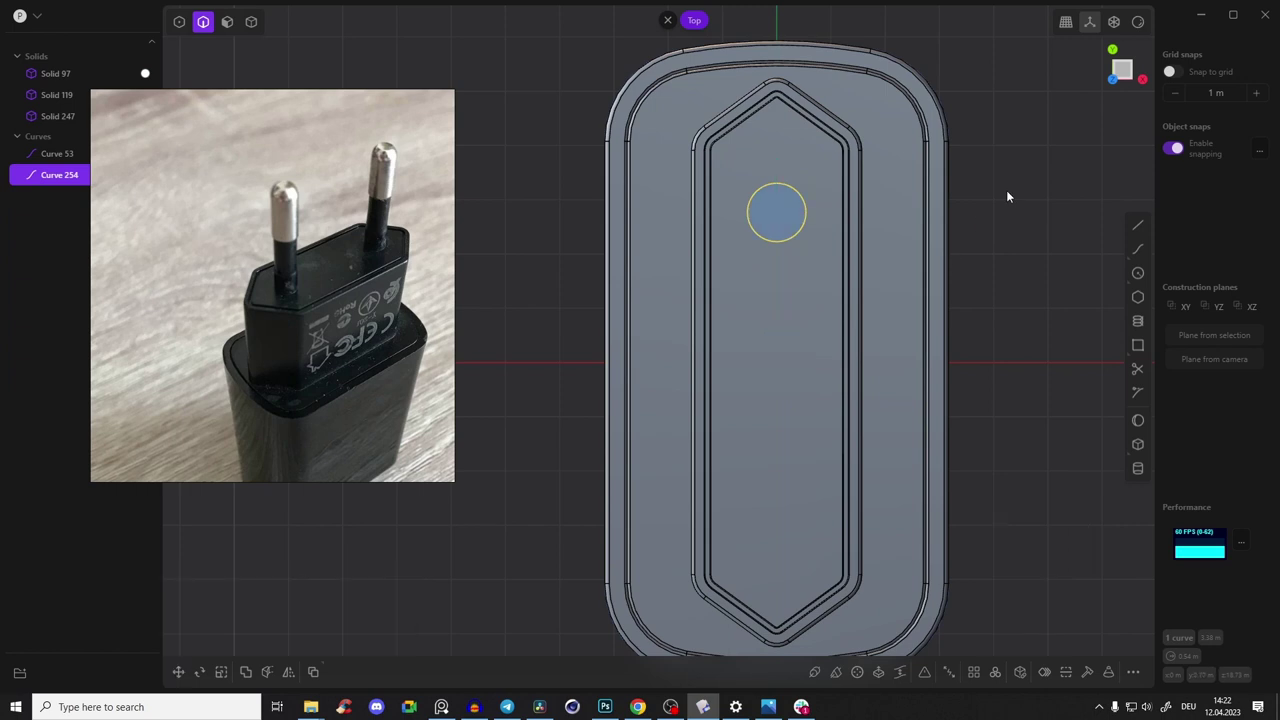
Mirror the circle along the Y axis about the centre to place a matching one near the opposite pointed end
key(alt+x)
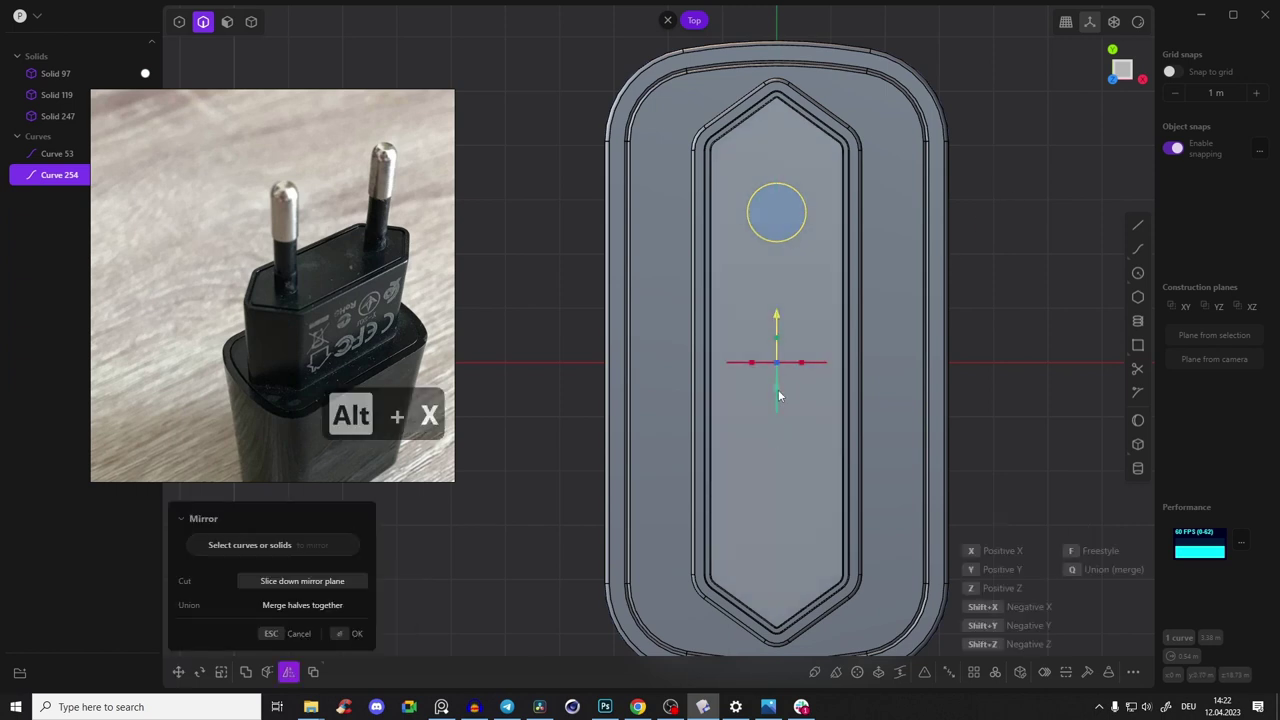
click(779, 392)
key(Return)
Extrude both circular regions upward about 5.36 m into two separate cylindrical pins
middle_drag(958, 228, 876, 180)
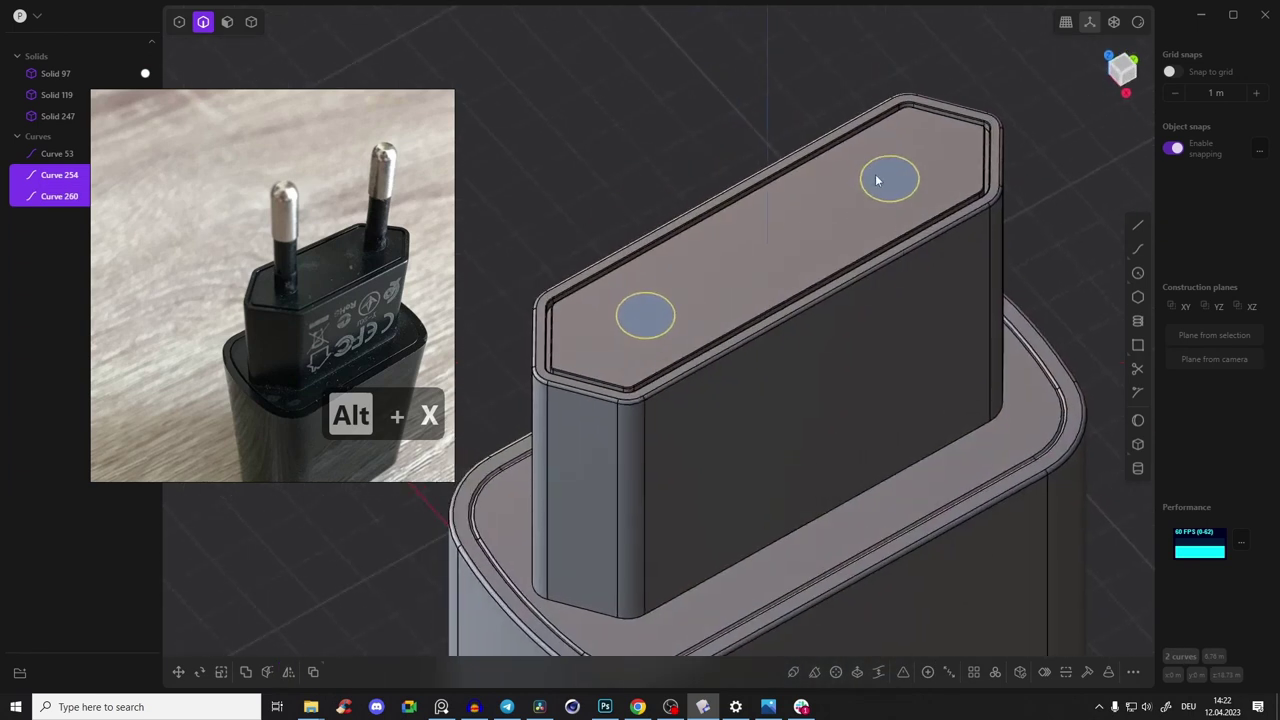
key(Tab)
key(e)
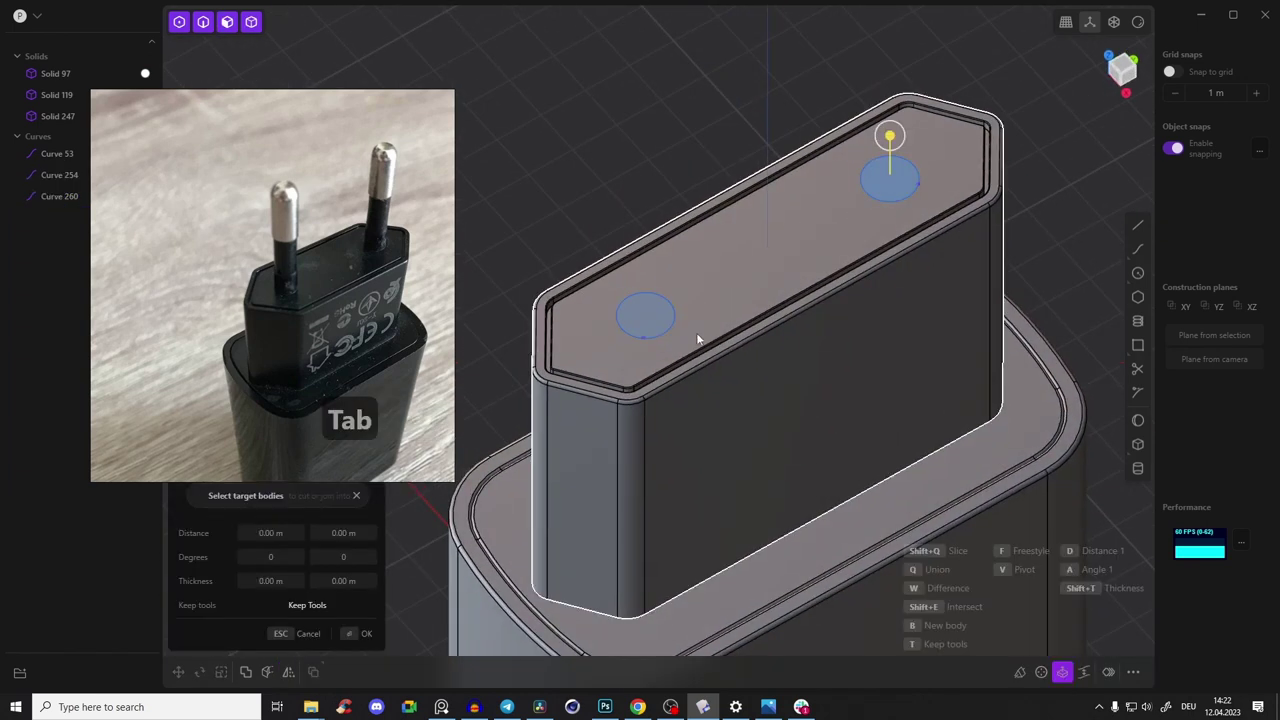
drag(646, 269, 648, 50)
middle_drag(692, 258, 636, 200)
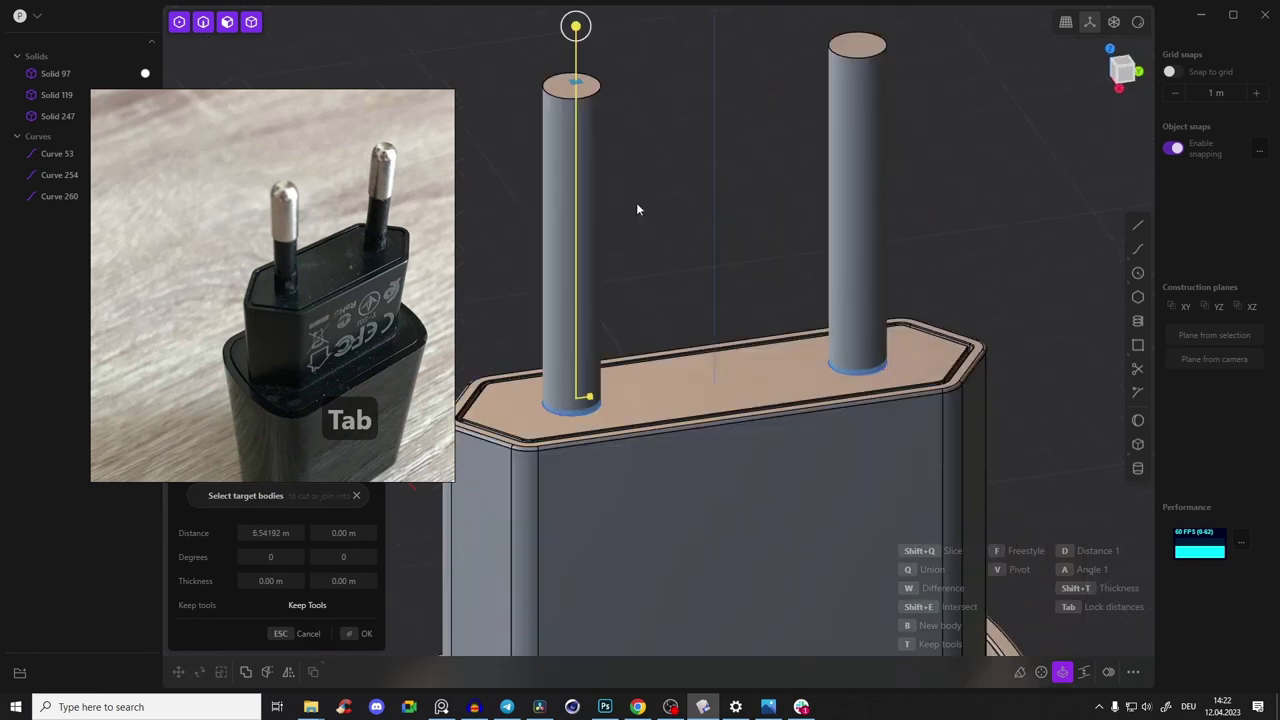
scroll(637, 201, down, 4)
middle_drag(739, 303, 733, 268)
shift+middle_drag(648, 91, 678, 138)
drag(642, 46, 656, 87)
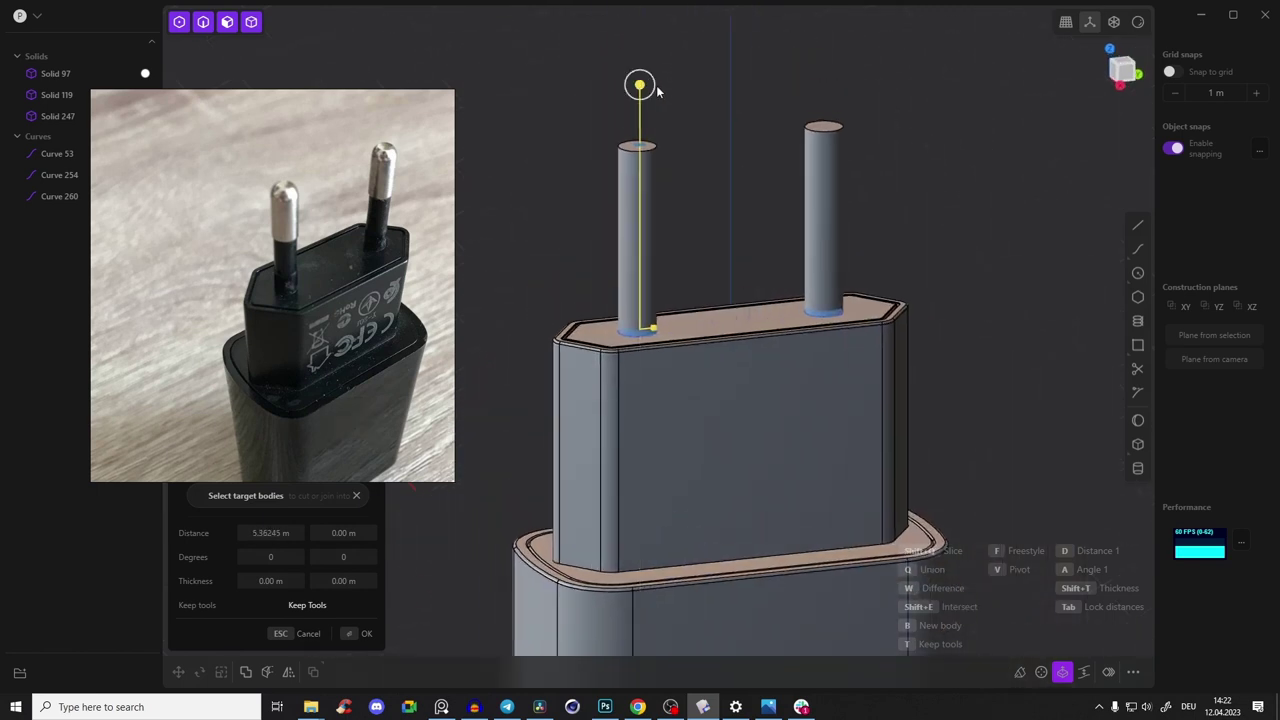
right_click(694, 148)
Finish the extrusion of the two pins and delete the two circle curves left at their bases
middle_drag(662, 142, 685, 177)
scroll(778, 219, up, 5)
shift+middle_drag(782, 223, 714, 175)
click(735, 195)
click(920, 360)
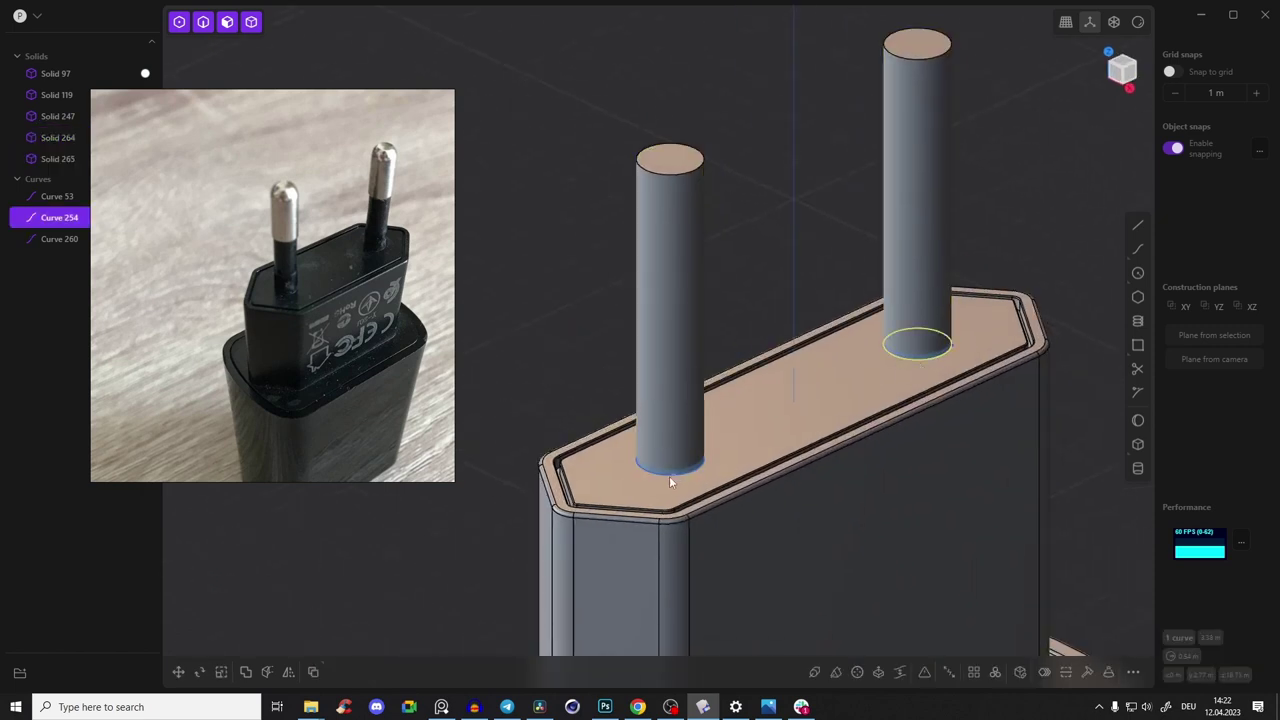
click(678, 470)
key(x)
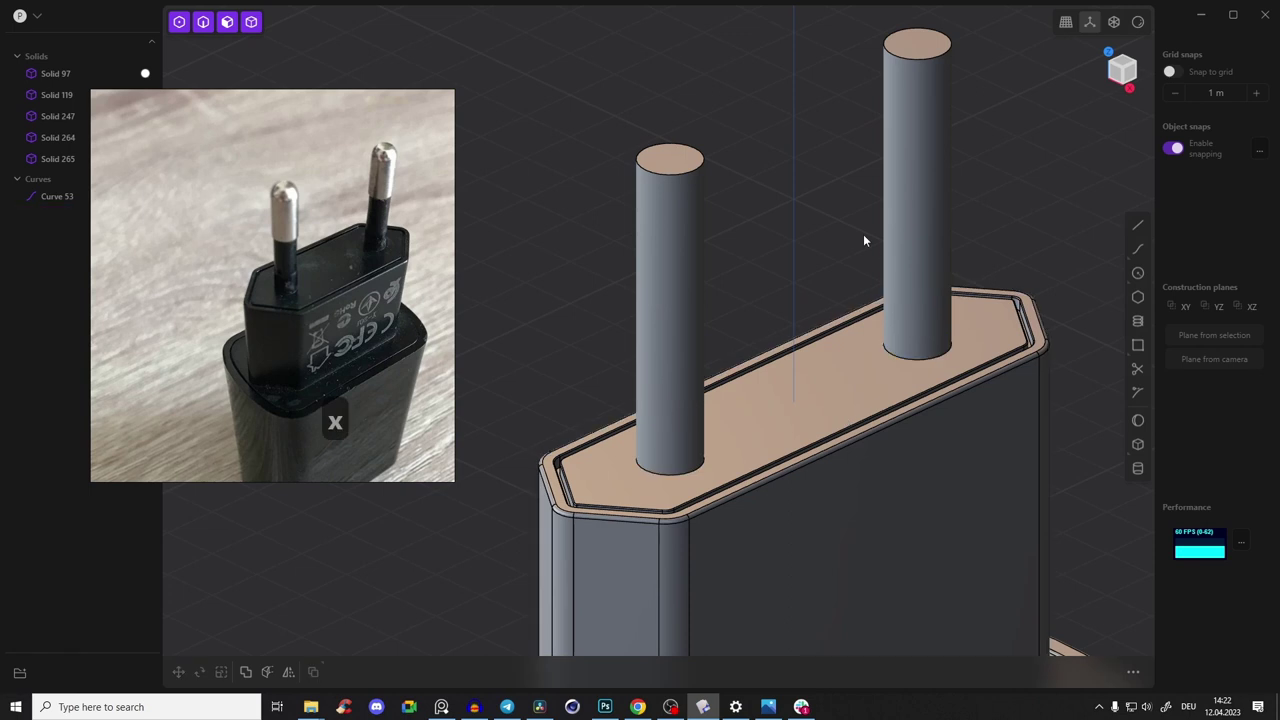
Fillet the top edges of both pins together until their ends become domed tips
click(684, 172)
key(f)
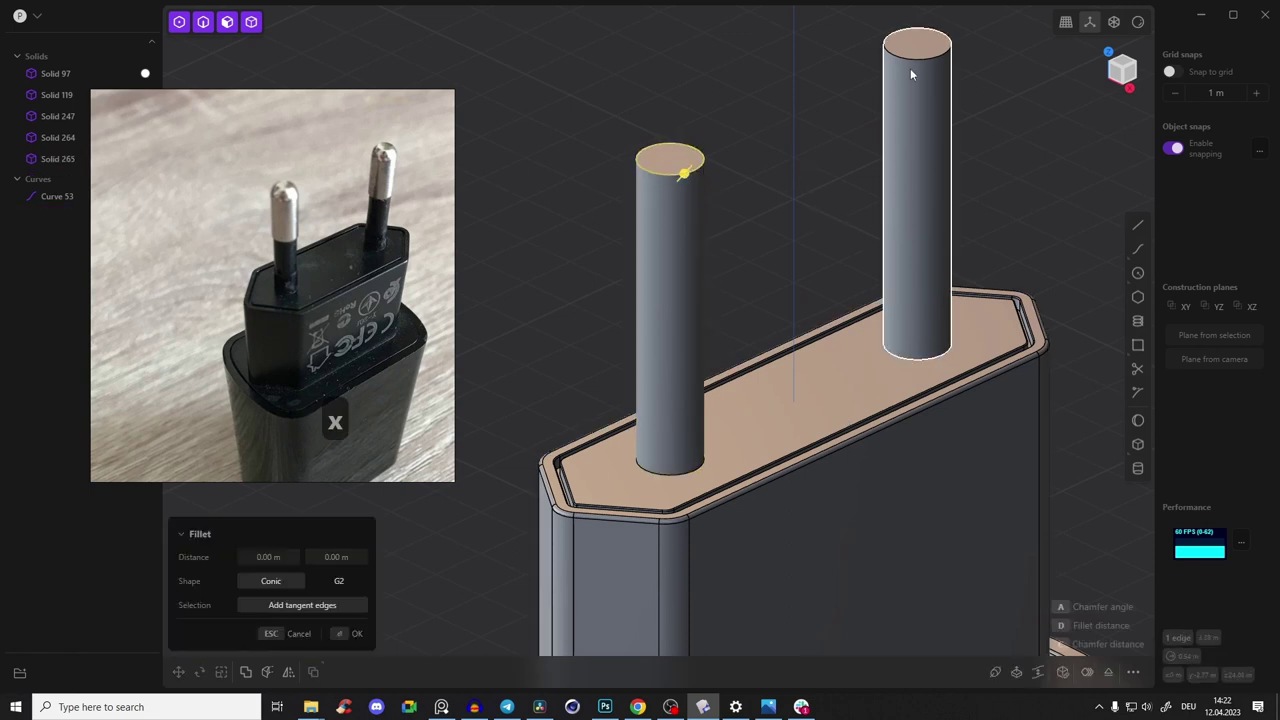
click(914, 60)
scroll(944, 153, up, 3)
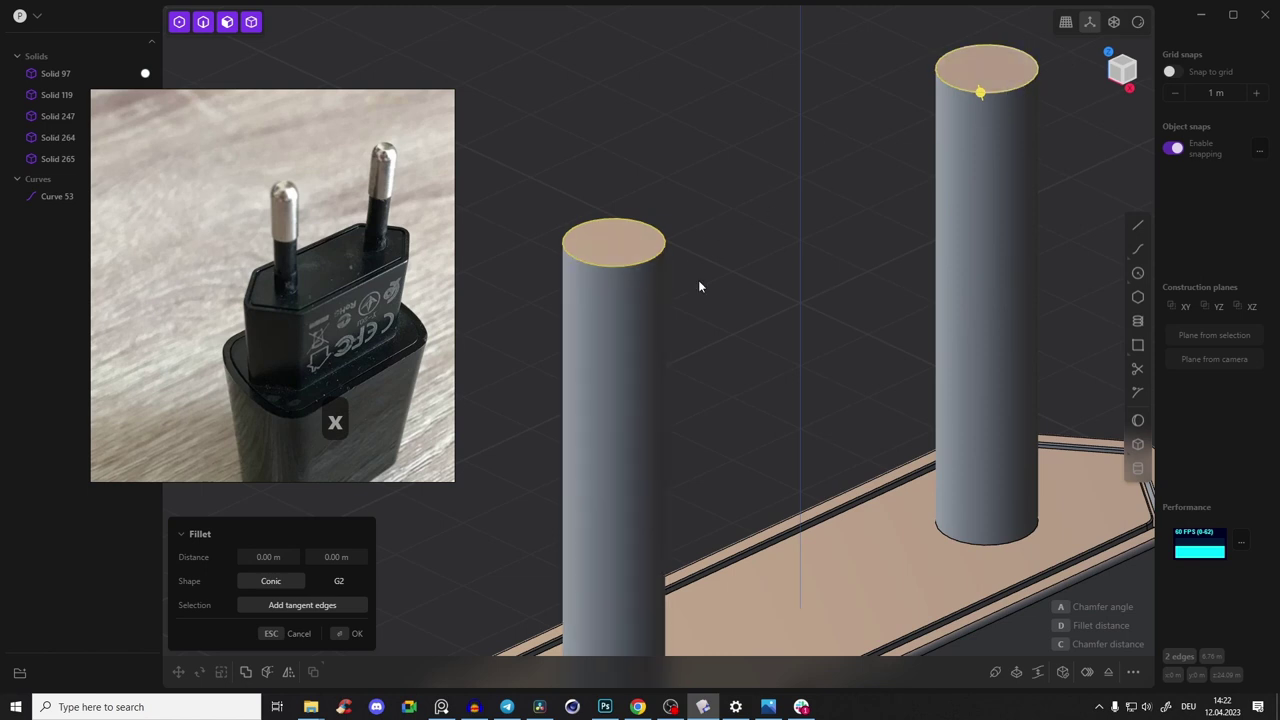
mouse_move(988, 92)
mouse_down()
mouse_move(986, 104)
mouse_move(990, 70)
mouse_move(986, 90)
mouse_move(977, 76)
mouse_up()
key(Return)
scroll(818, 230, down, 5)
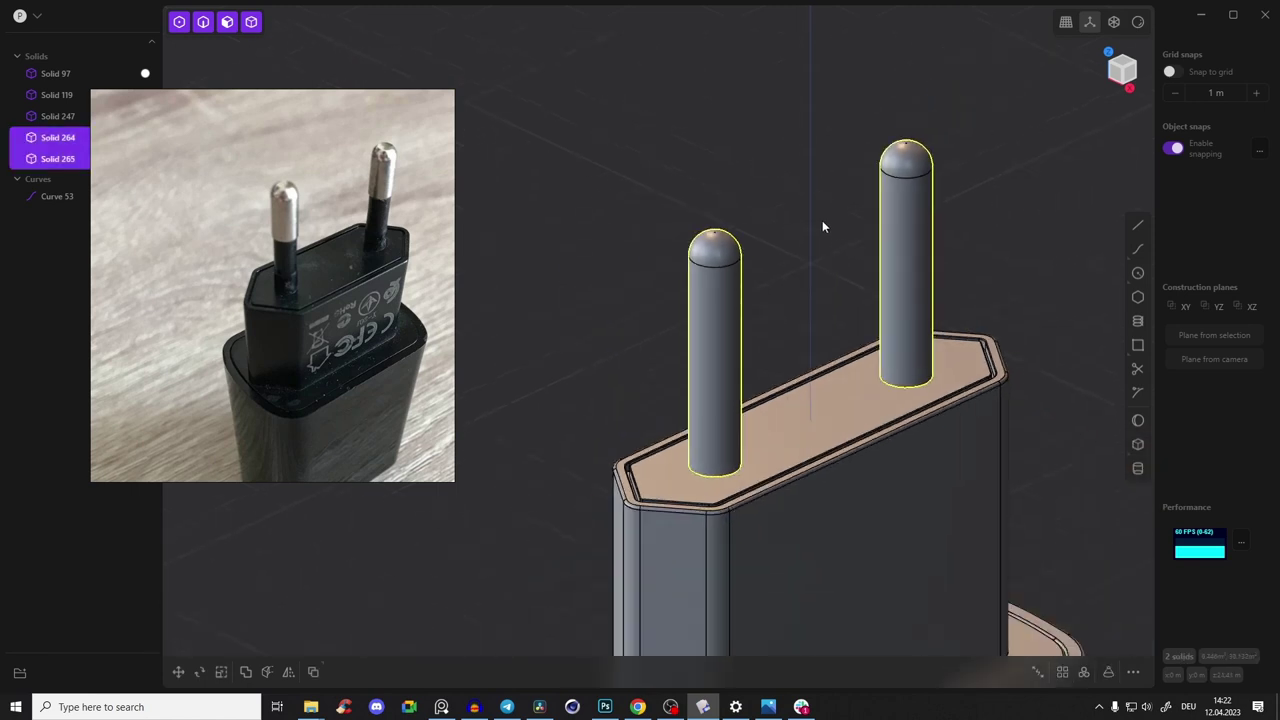
From the right view, draw a horizontal line about 11.8 m long across both pins at roughly mid-height
middle_drag(798, 244, 737, 229)
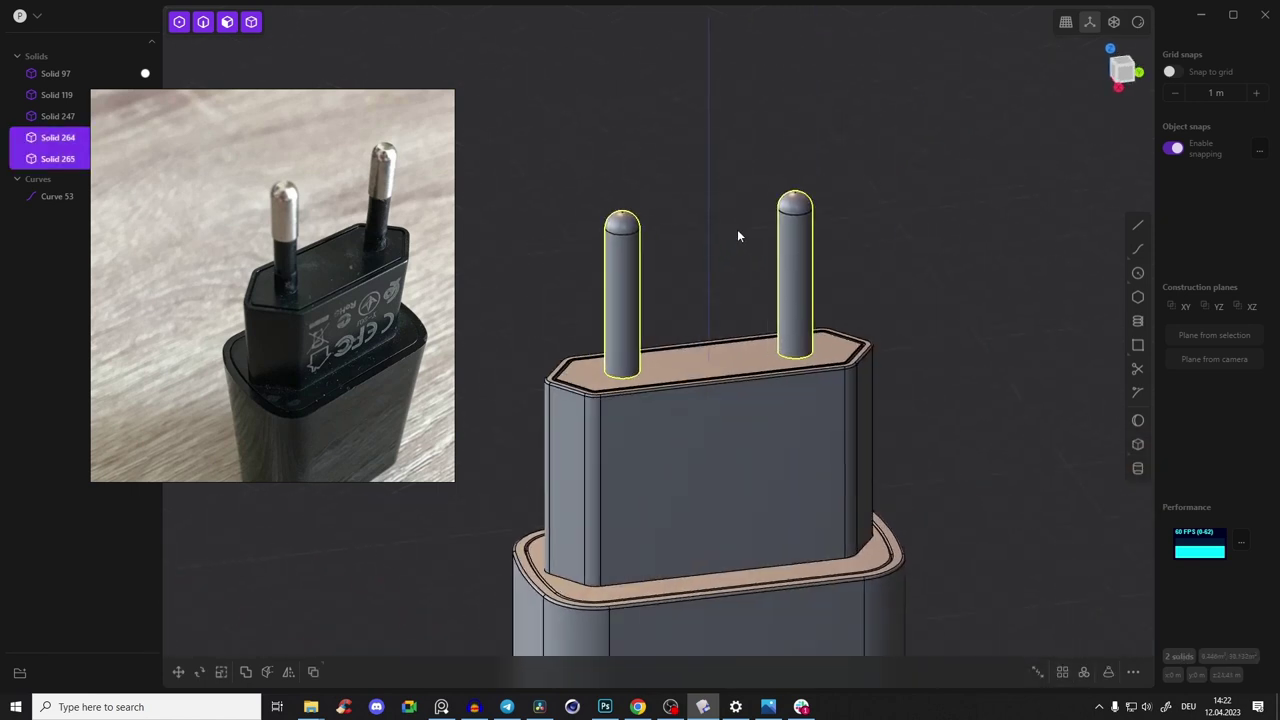
scroll(216, 225, up, 5)
scroll(209, 283, down, 3)
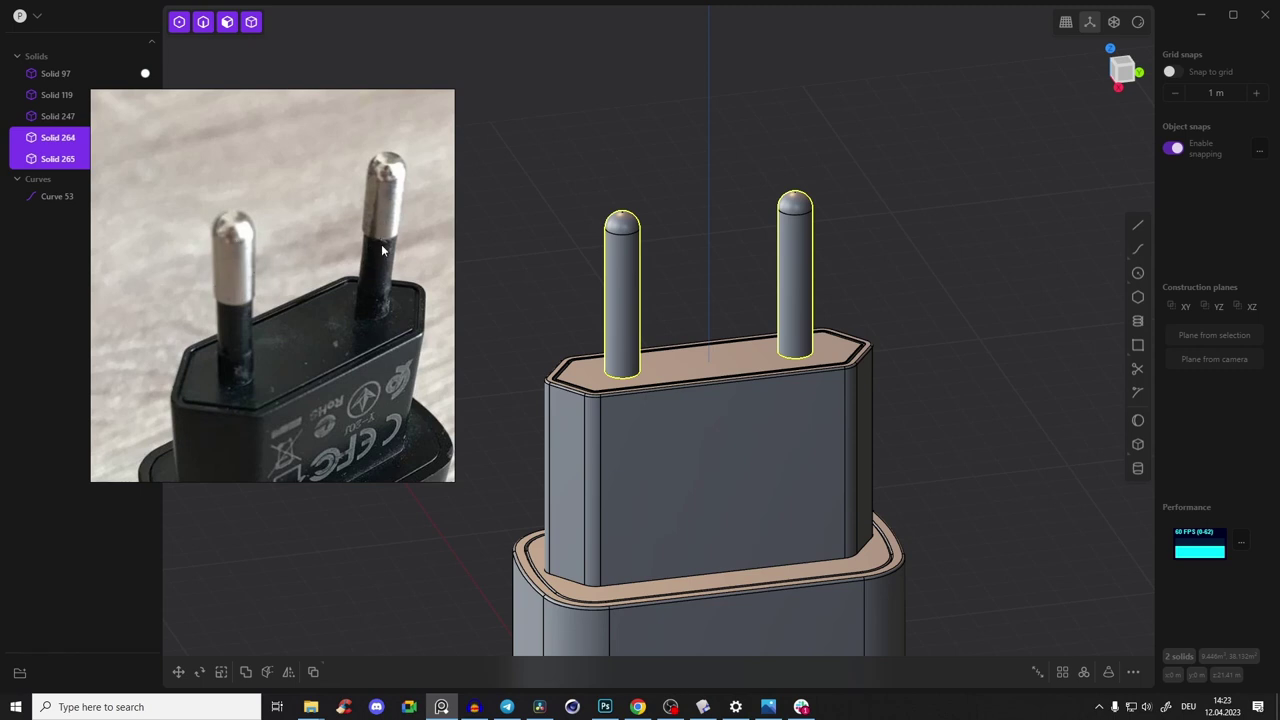
middle_drag(644, 326, 780, 243)
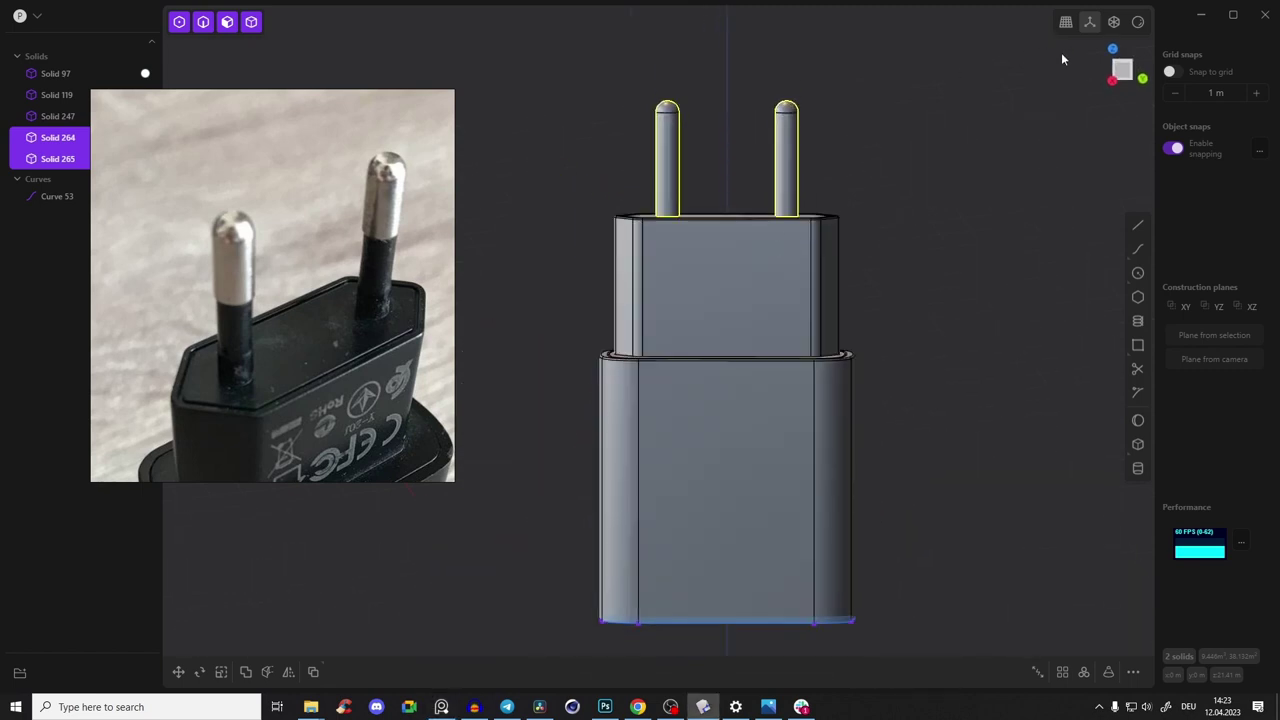
click(1121, 71)
scroll(804, 170, up, 5)
shift+middle_drag(806, 167, 960, 354)
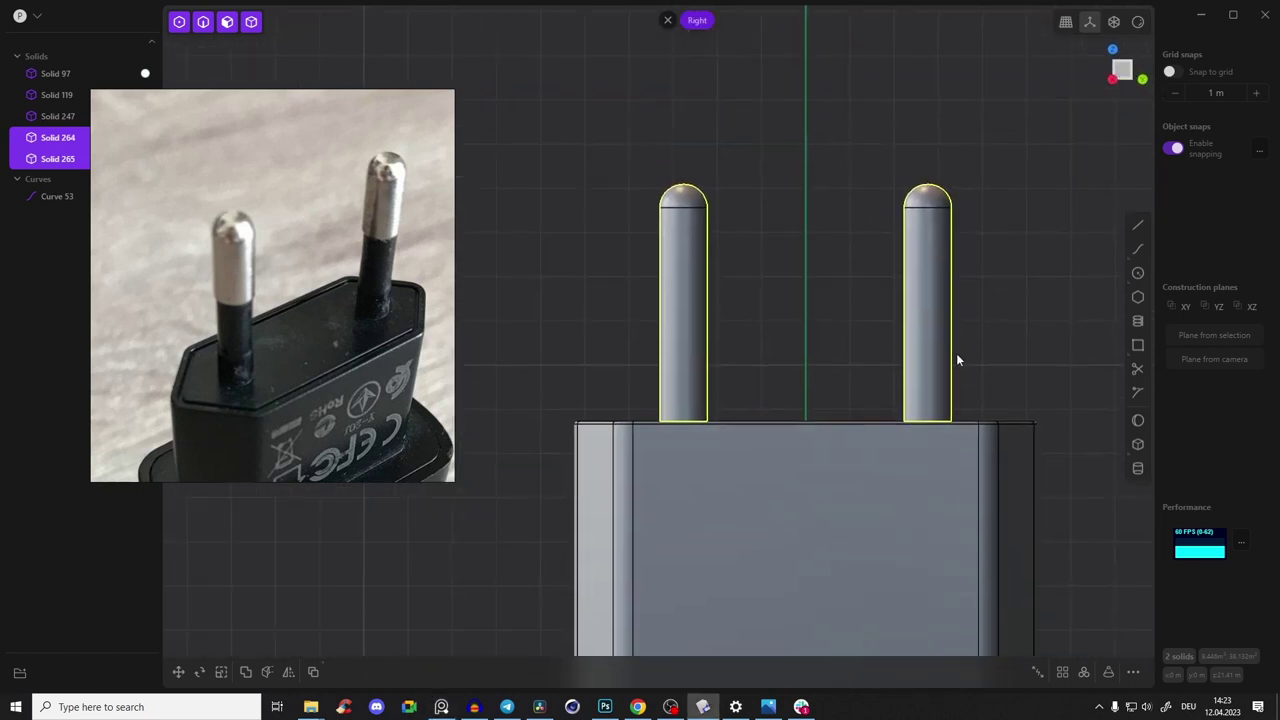
click(1136, 226)
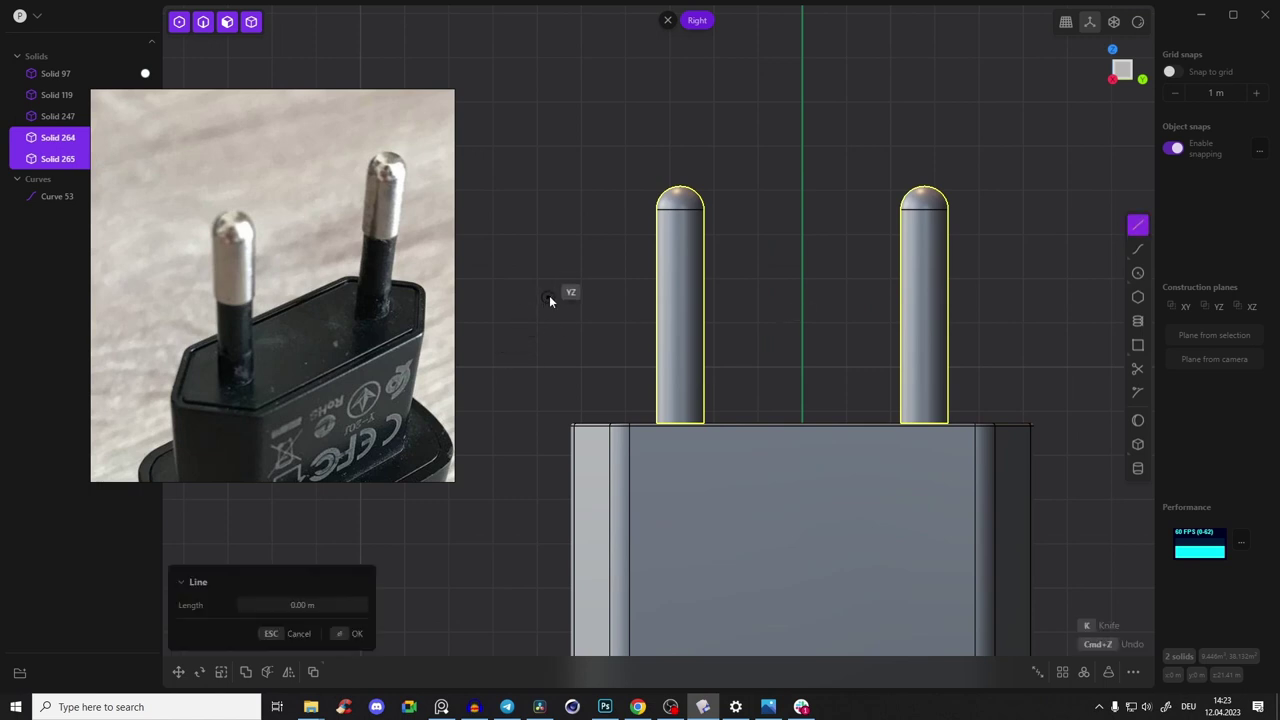
click(549, 305)
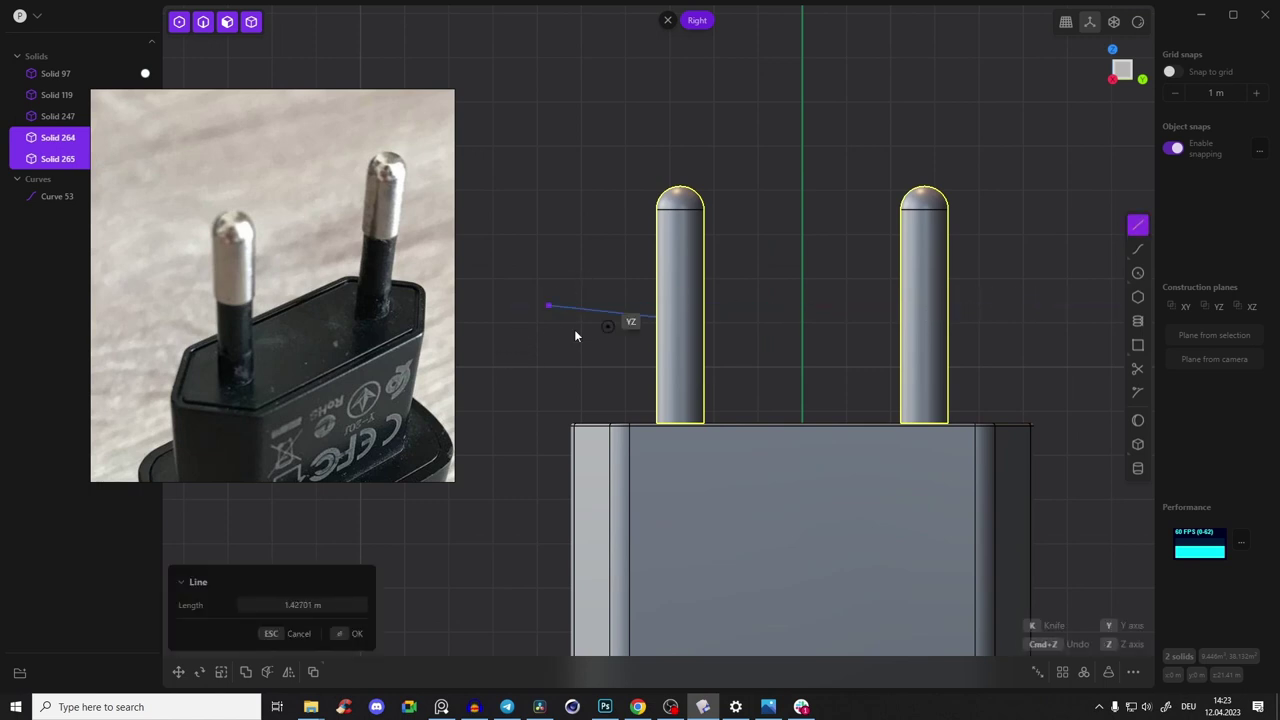
click(1076, 304)
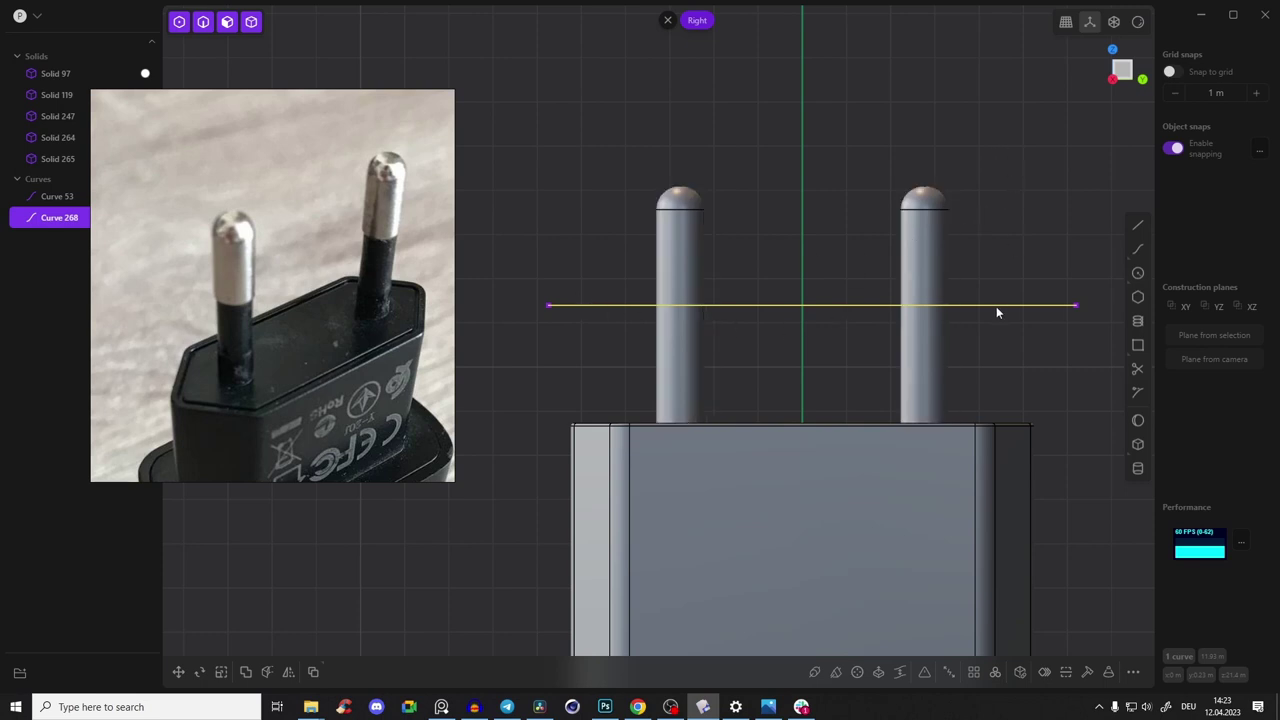
Cut each of the two pins into an upper and a lower body along the horizontal line
key(c)
click(691, 248)
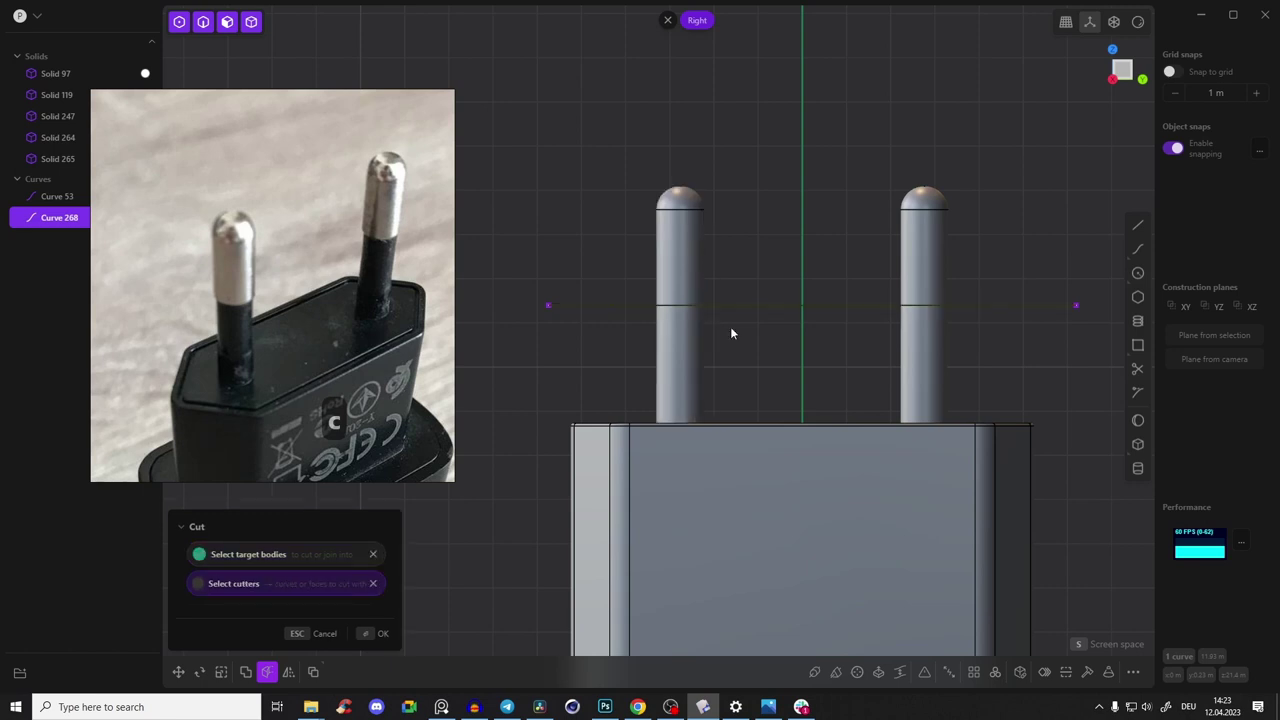
right_click(752, 189)
click(1005, 264)
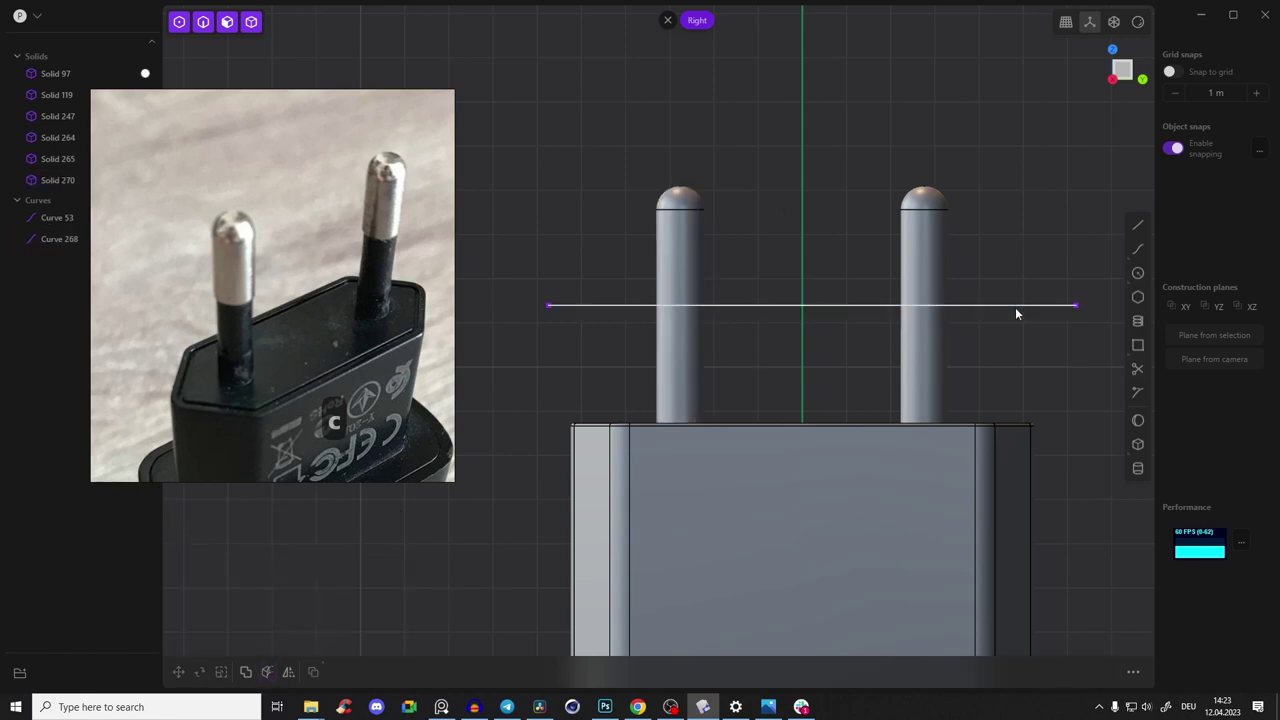
click(1012, 307)
key(c)
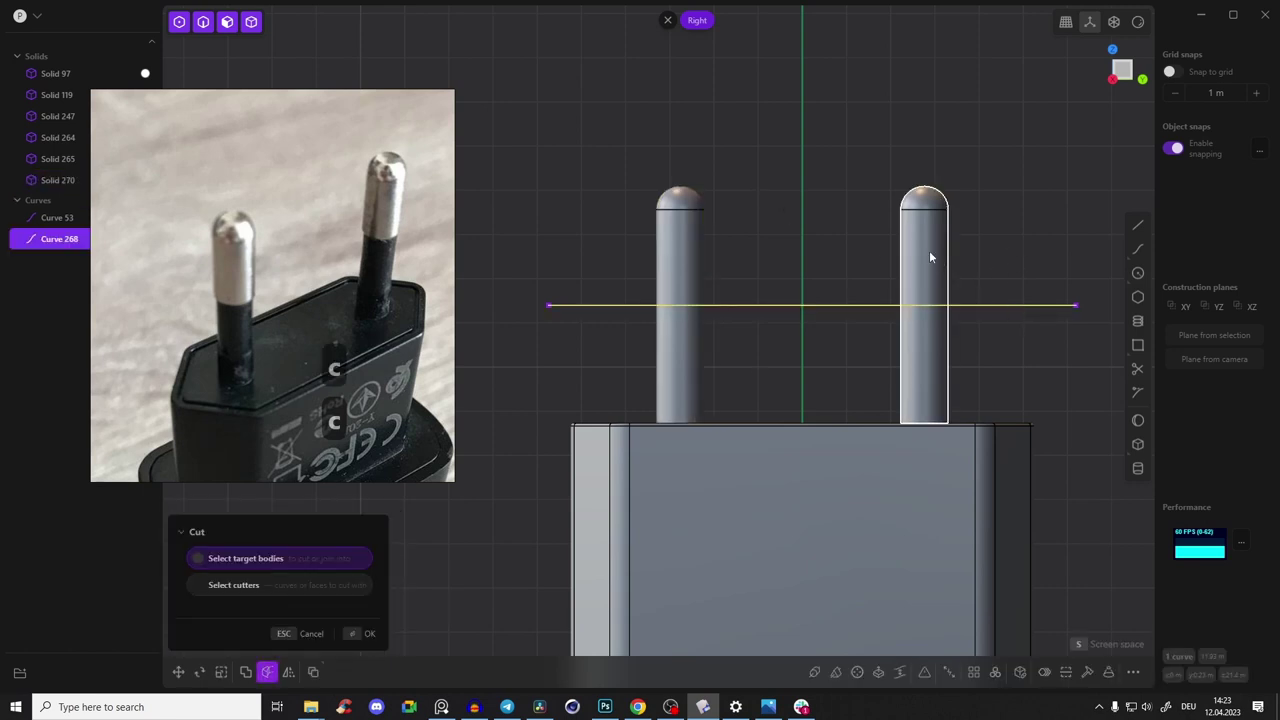
click(929, 257)
click(918, 298)
key(Return)
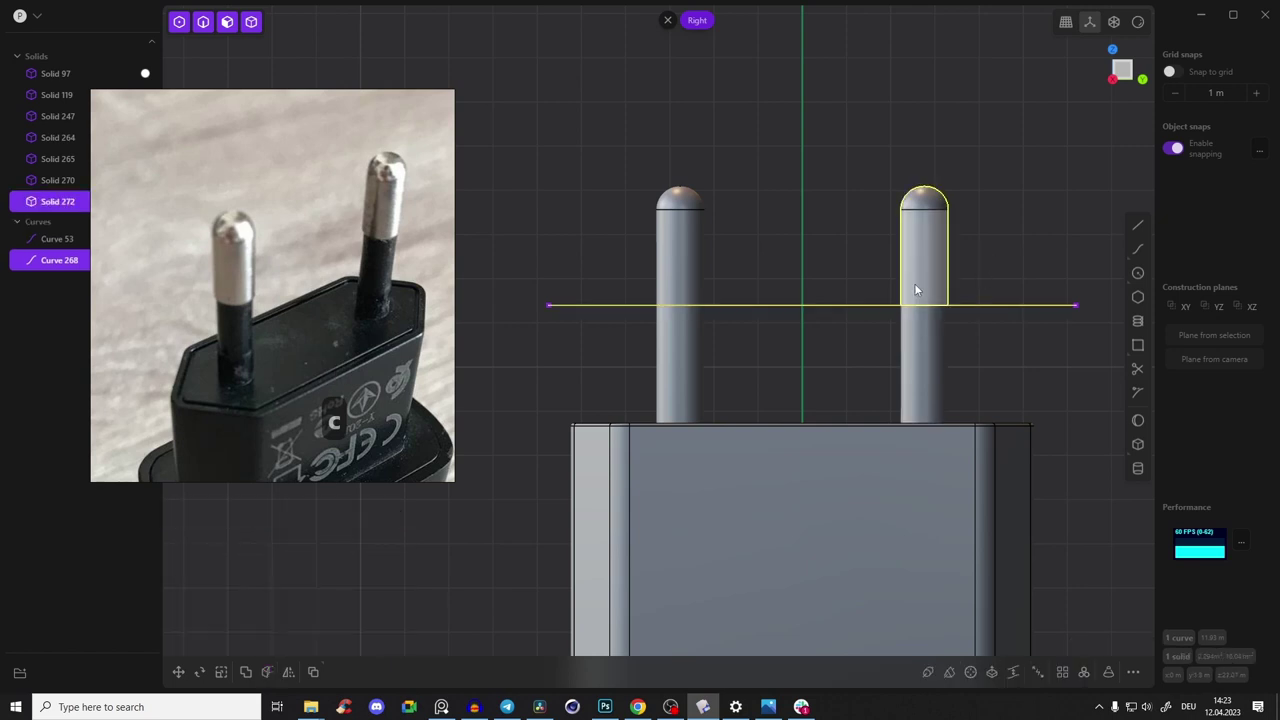
Delete the horizontal cutting line that crosses the pins
middle_drag(914, 289, 840, 336)
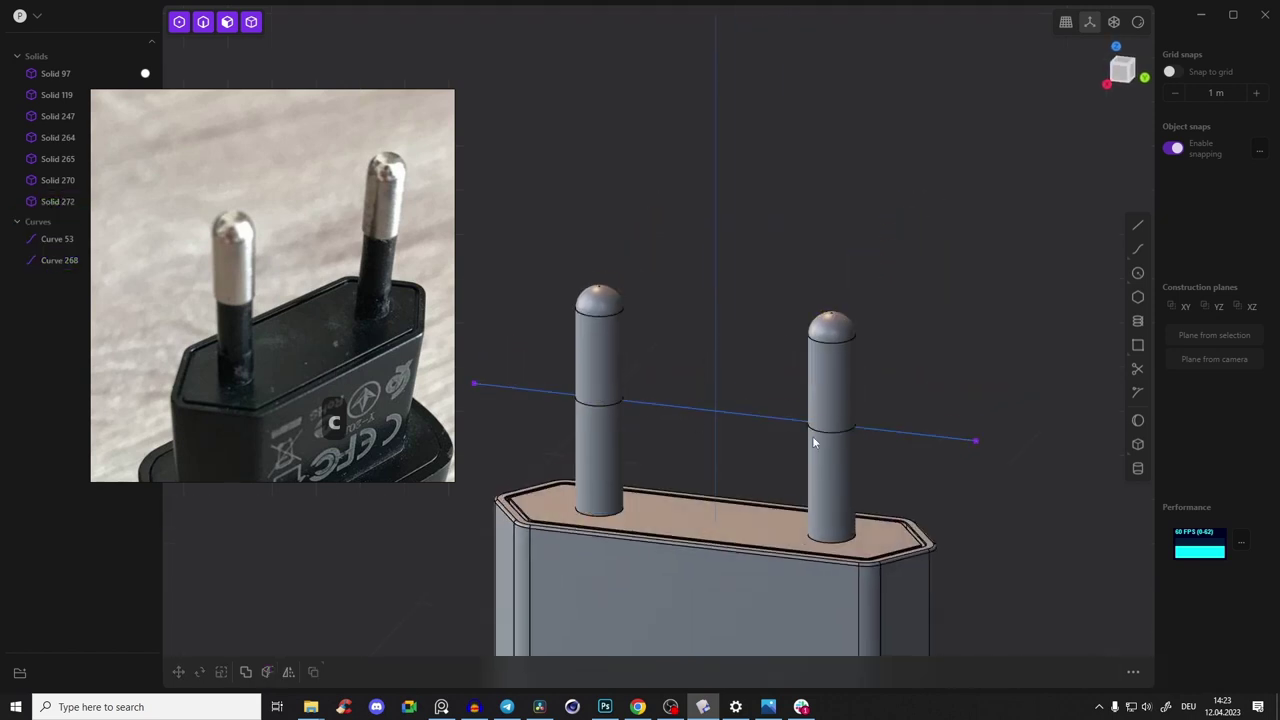
click(678, 404)
key(x)
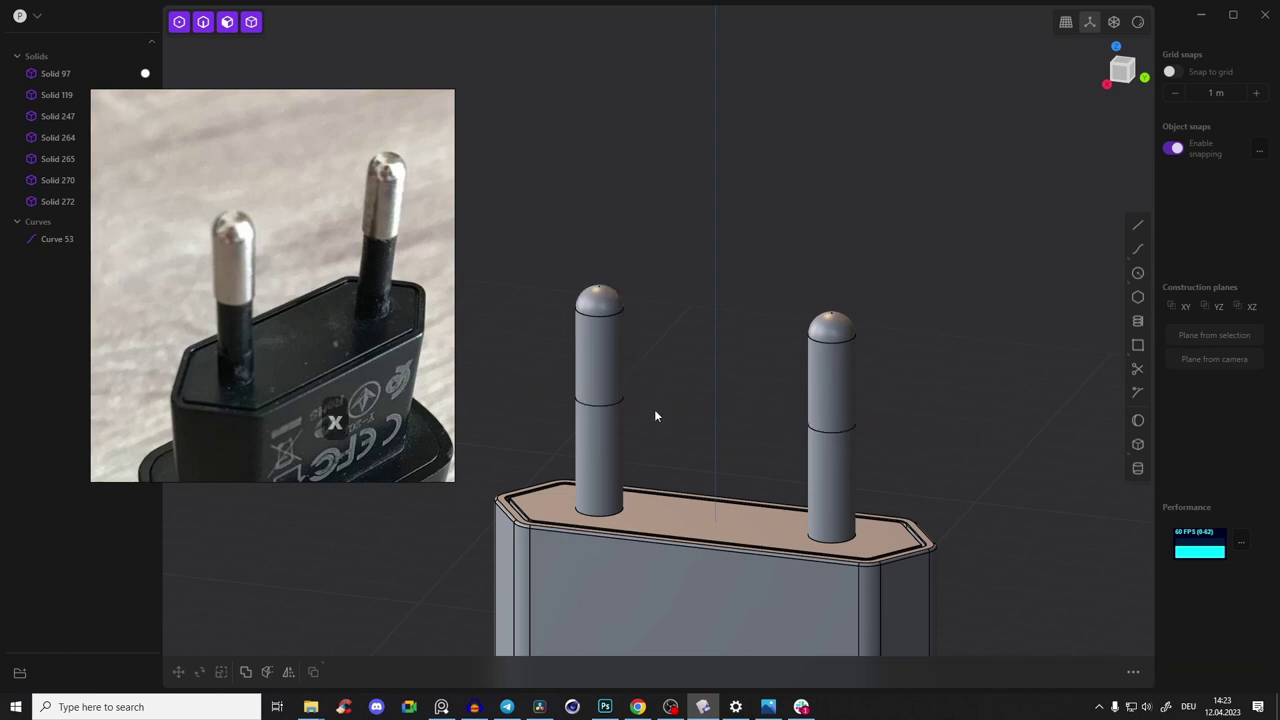
Offset the side faces of both lower pin sections inward by about 0.07 m to make them thinner than the tips
scroll(657, 412, up, 3)
click(227, 22)
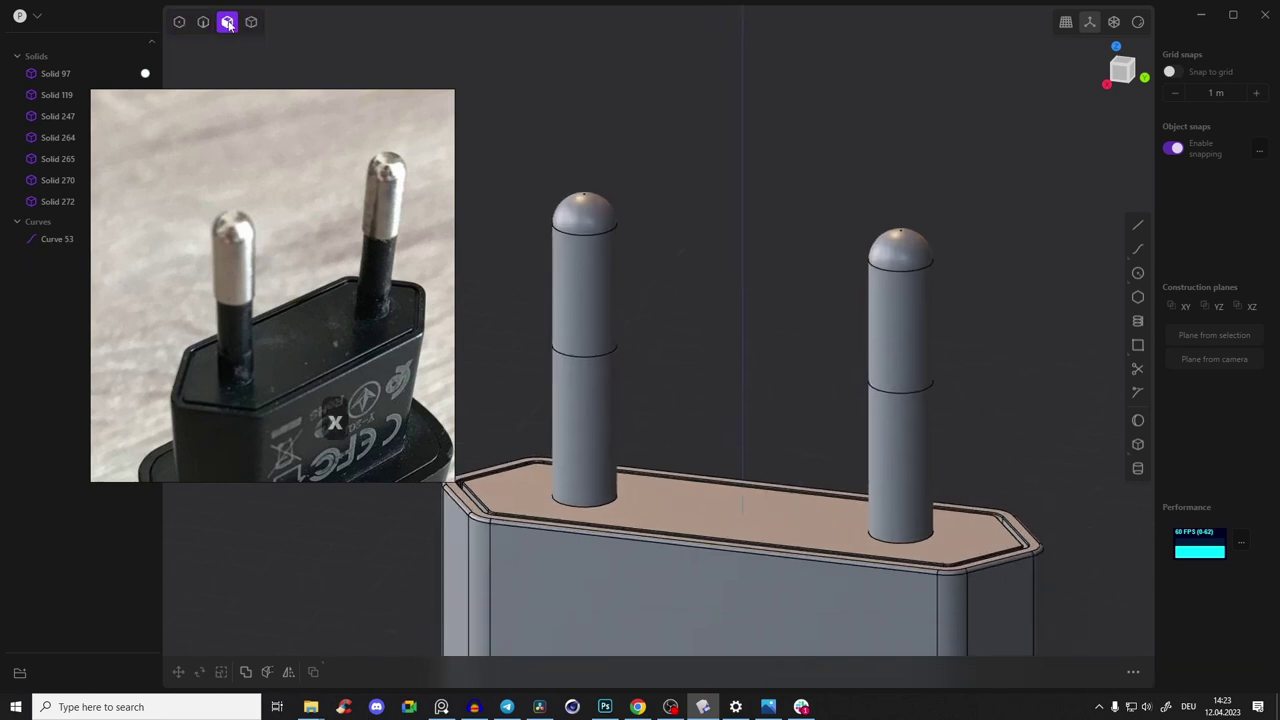
click(592, 400)
key(o)
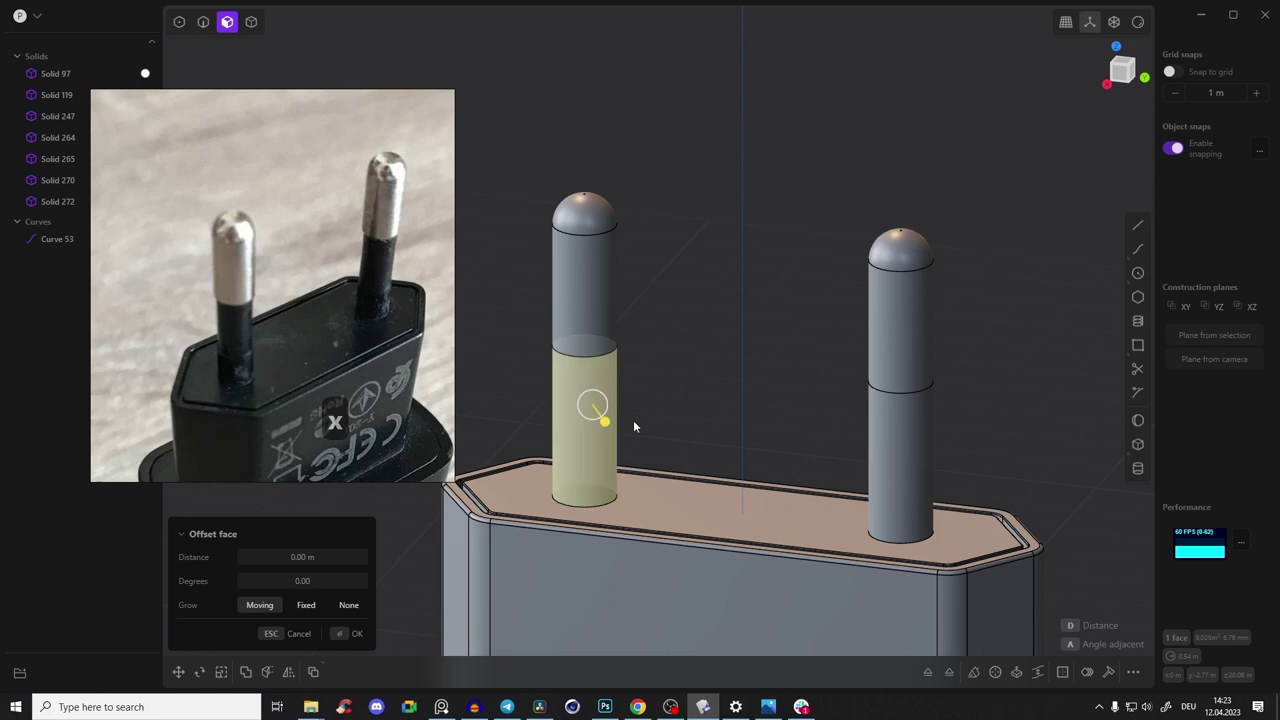
shift+click(880, 437)
drag(848, 452, 851, 457)
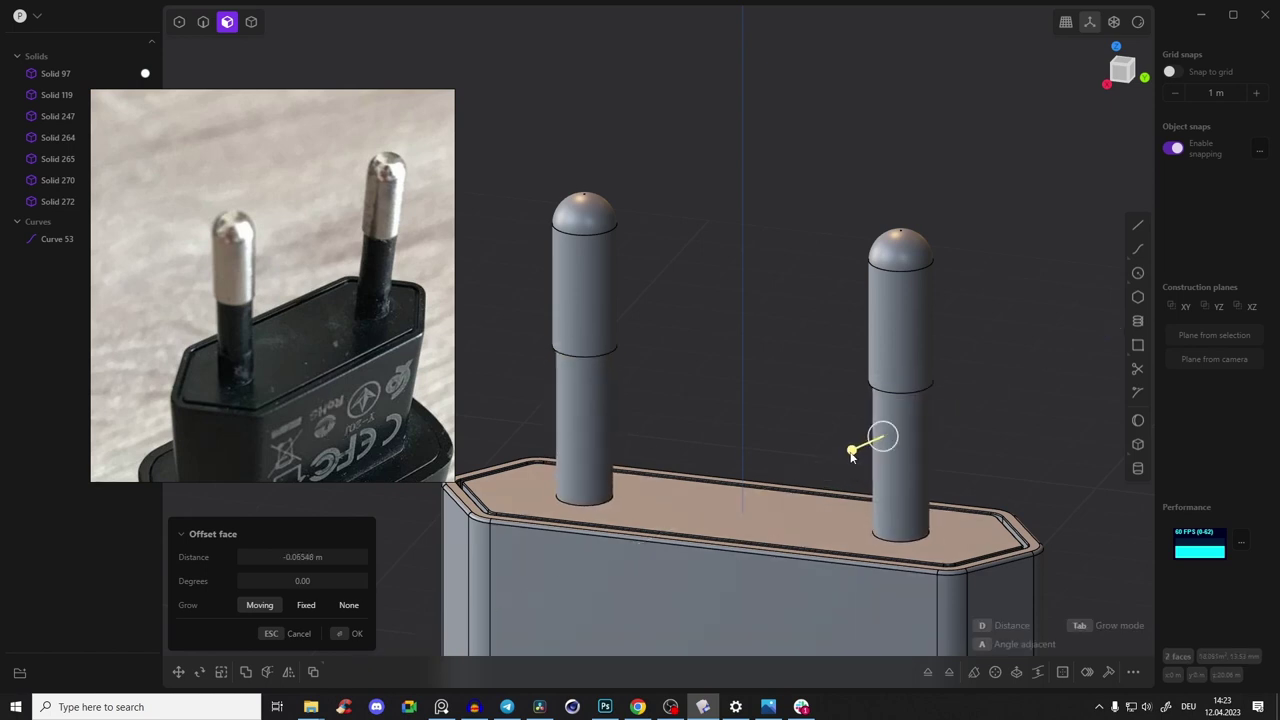
scroll(851, 450, up, 6)
mouse_move(720, 183)
mouse_down()
mouse_move(676, 189)
mouse_move(725, 196)
mouse_move(716, 190)
mouse_up()
key(Return)
Fillet the outer bottom edges of both upper pin sections by about 0.03 m
shift+middle_drag(738, 132, 745, 202)
scroll(760, 240, up, 4)
key(Escape)
click(720, 122)
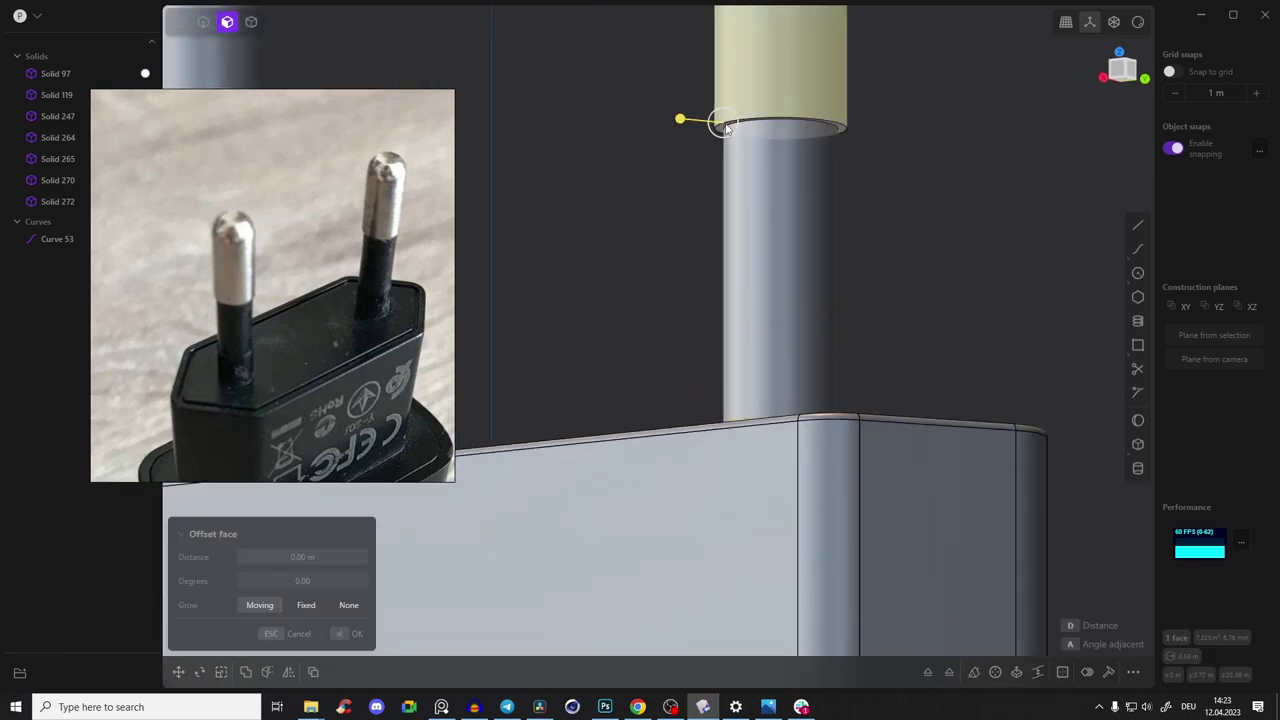
key(2)
click(726, 124)
drag(726, 121, 728, 119)
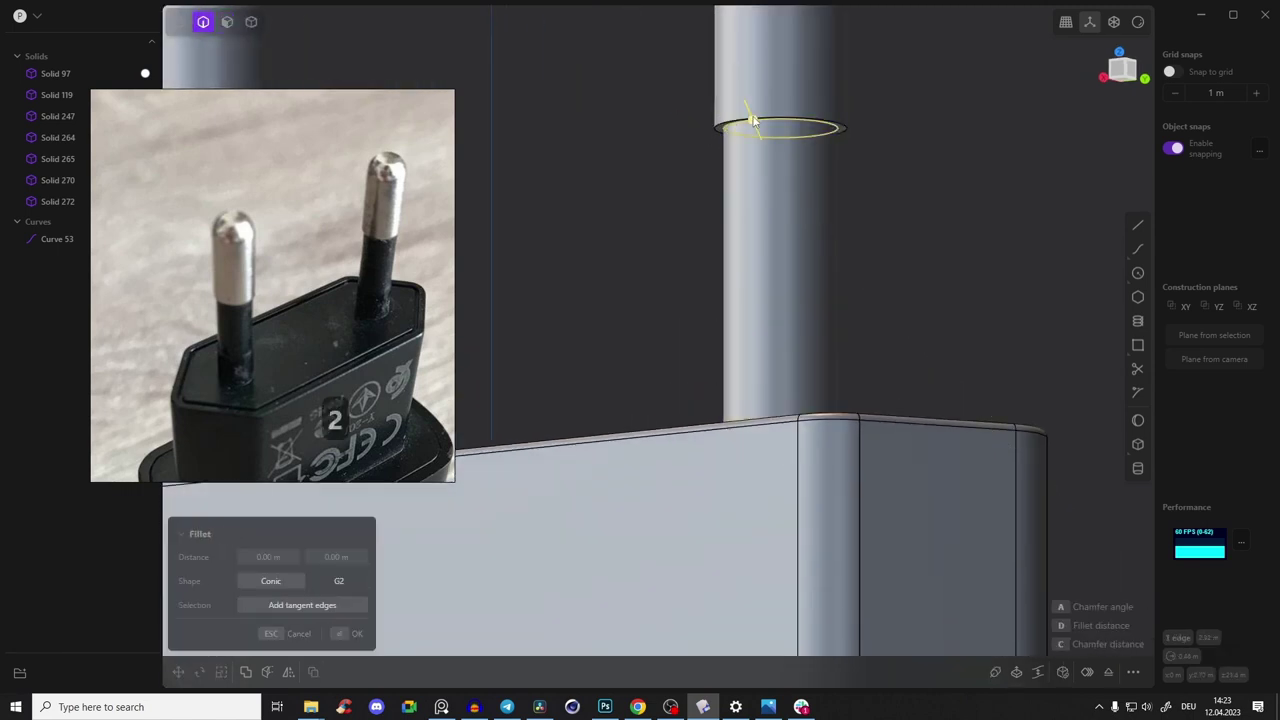
scroll(823, 126, up, 2)
click(851, 134)
shift+middle_drag(865, 204, 1140, 250)
shift+middle_drag(495, 200, 790, 248)
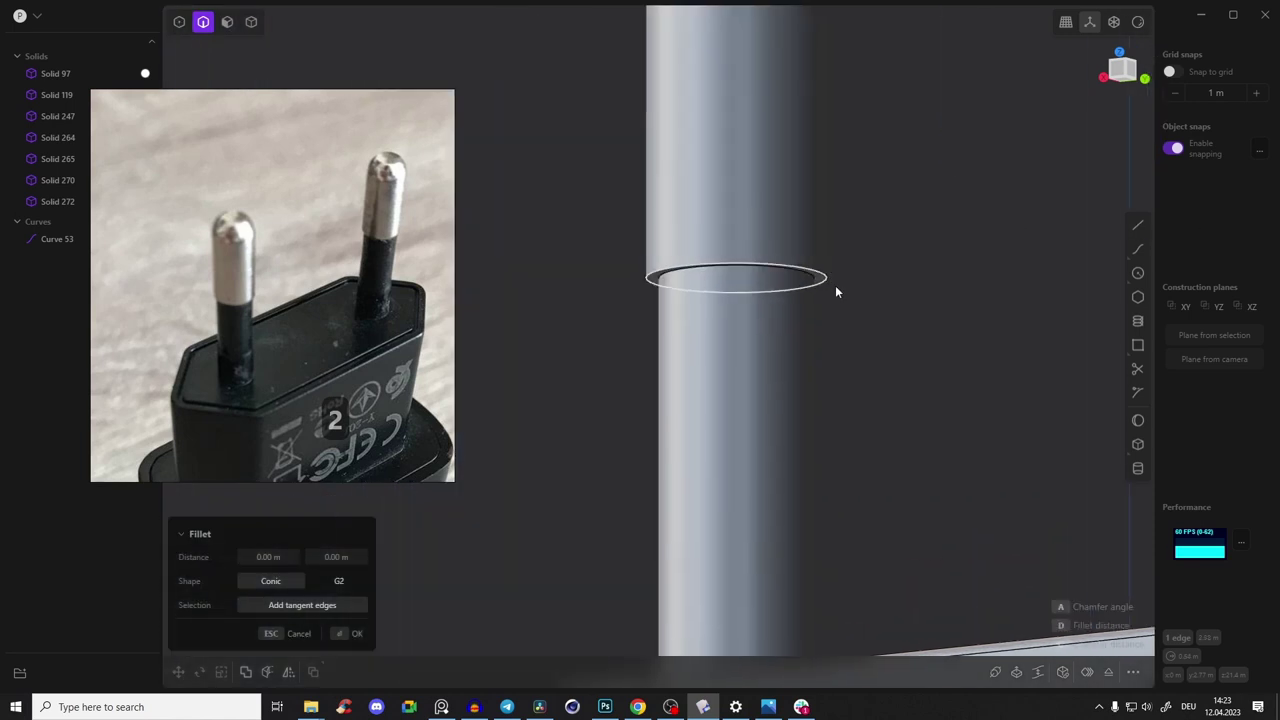
click(822, 280)
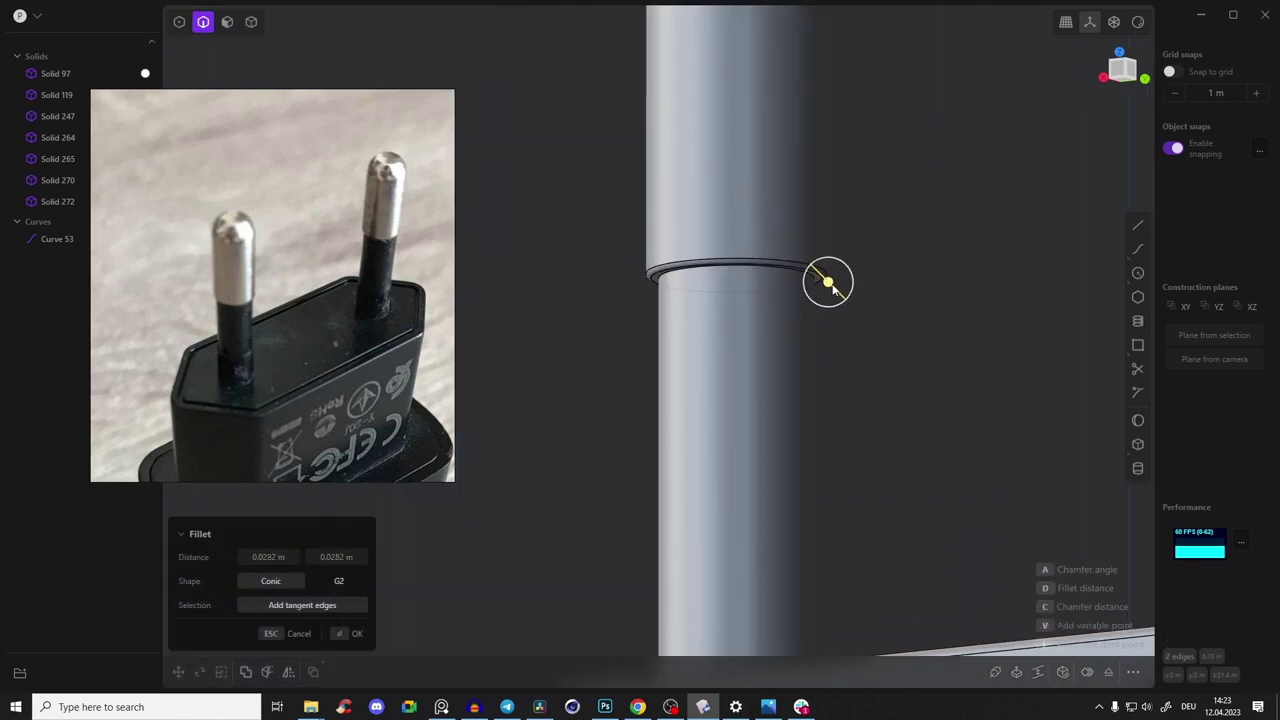
key(Return)
scroll(880, 260, down, 3)
scroll(920, 300, down, 5)
middle_drag(951, 323, 789, 374)
click(688, 236)
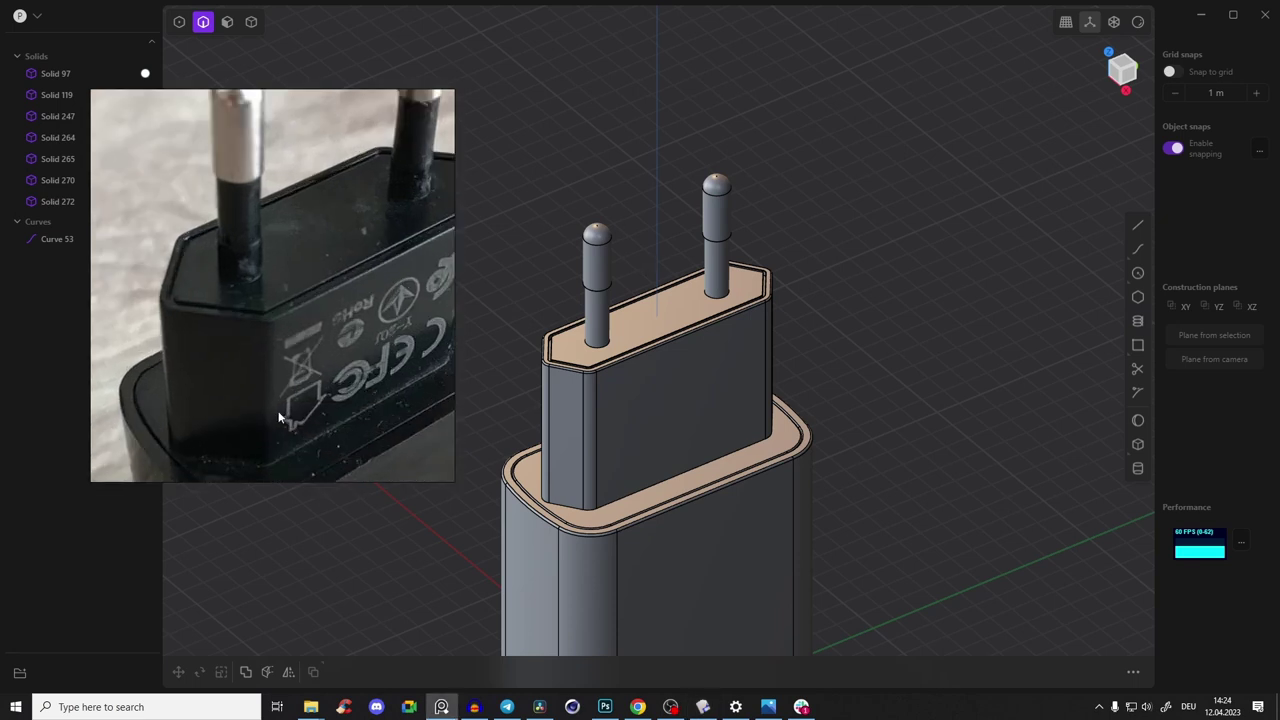
Combine the plug block, both lower pin sections, the charger body and its top inset with a Boolean union
key(Tab)
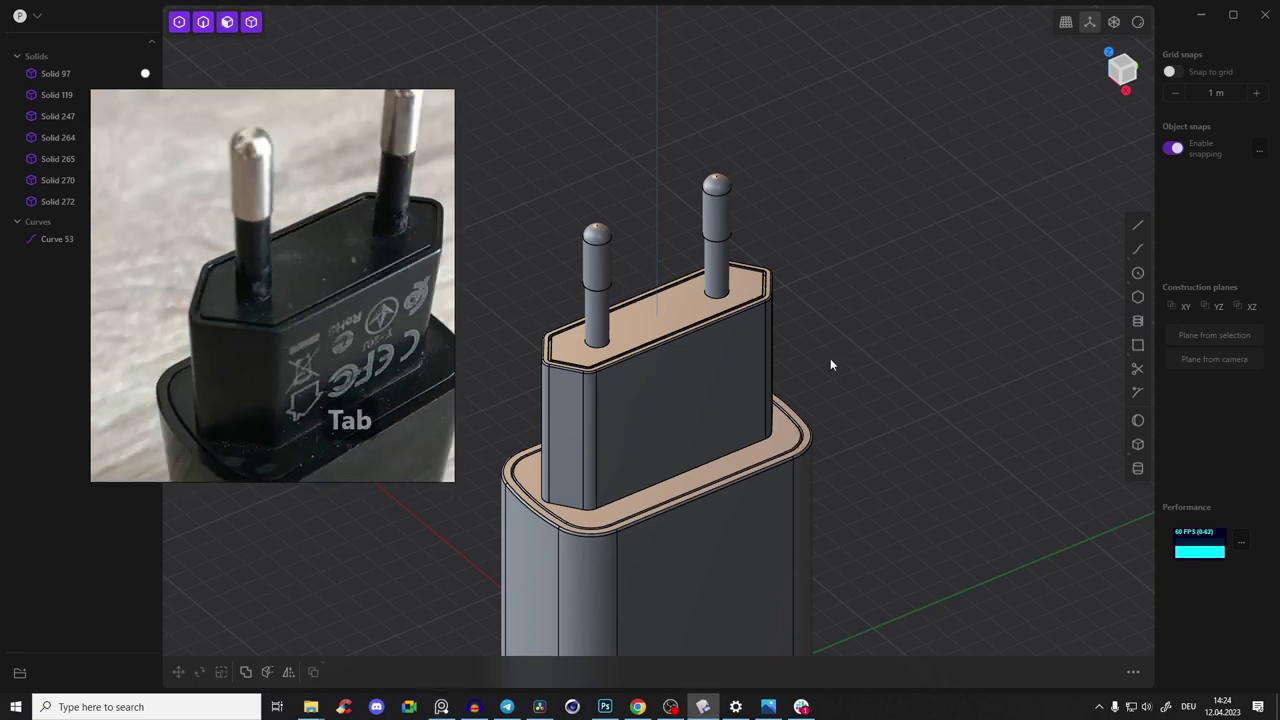
shift+middle_drag(830, 358, 866, 224)
click(732, 270)
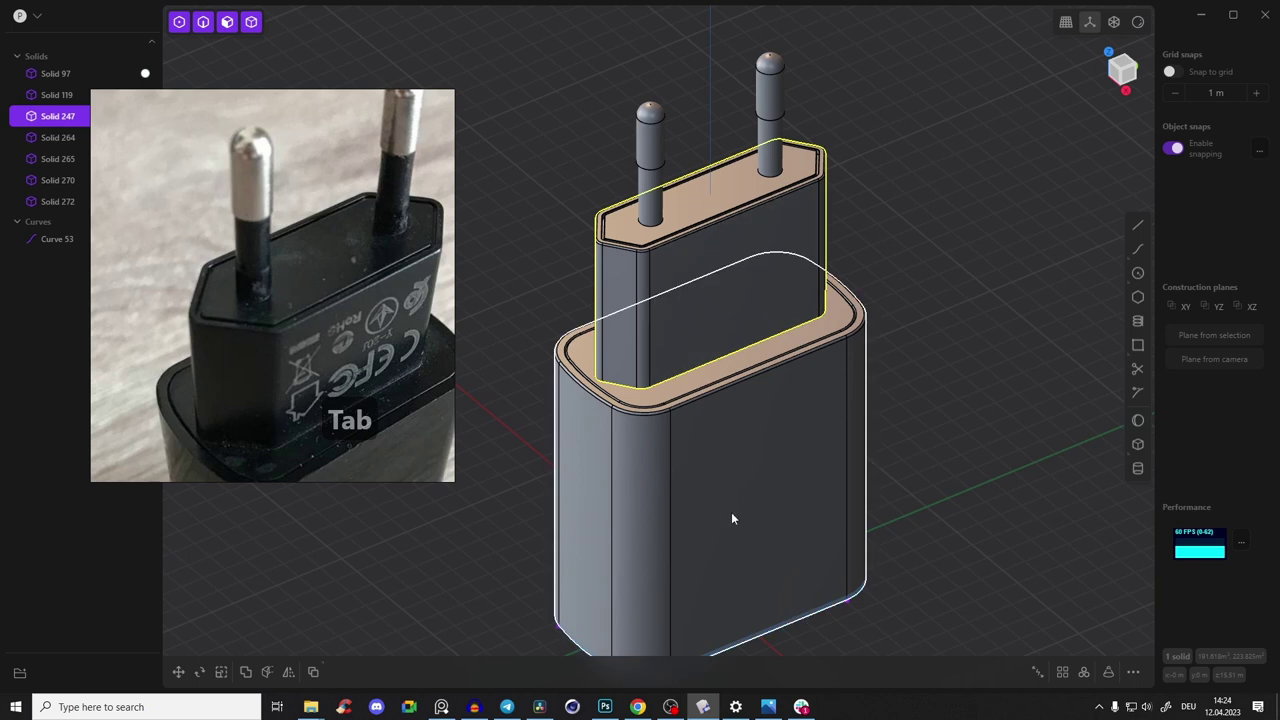
shift+click(653, 186)
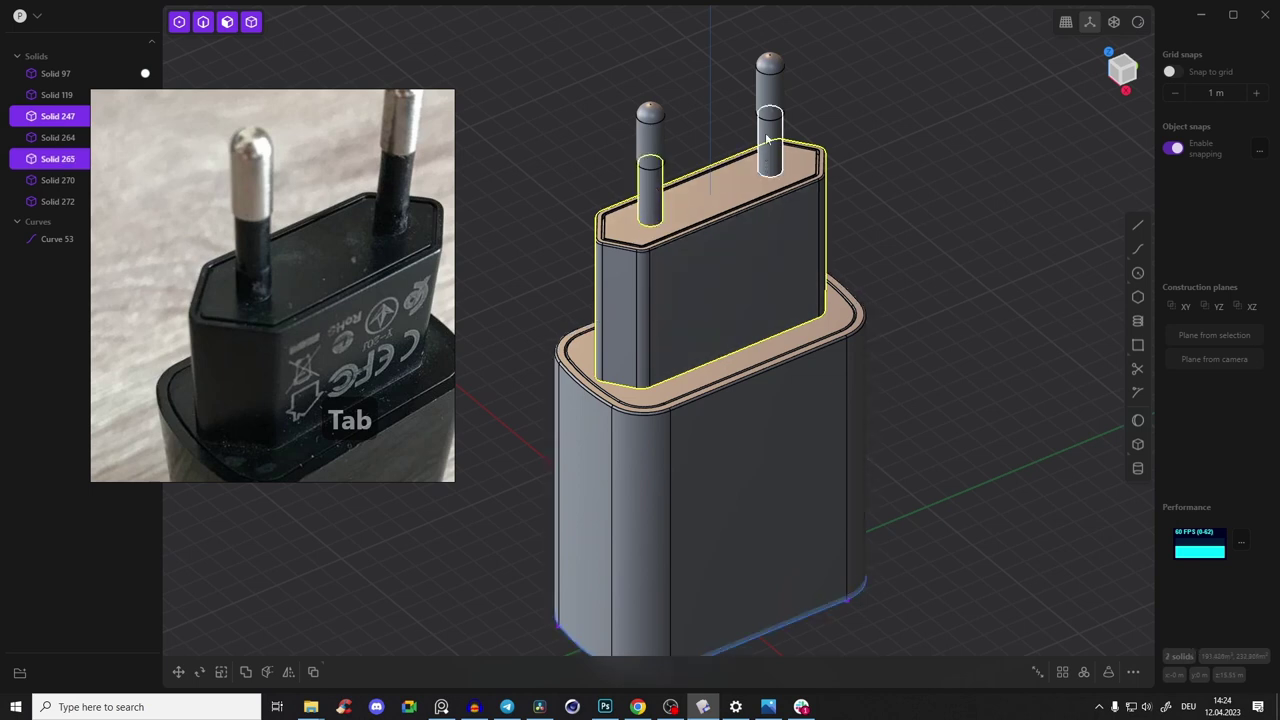
shift+click(770, 150)
shift+click(738, 495)
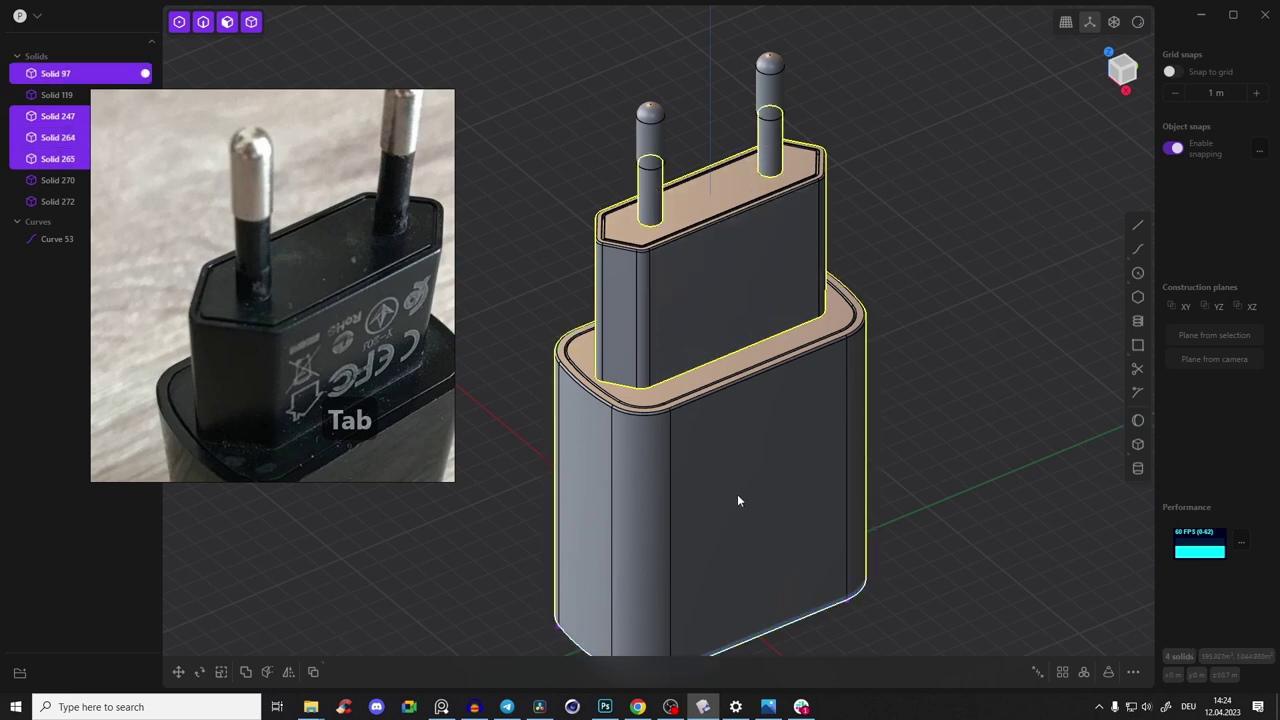
shift+click(691, 376)
shift+middle_drag(818, 245, 803, 199)
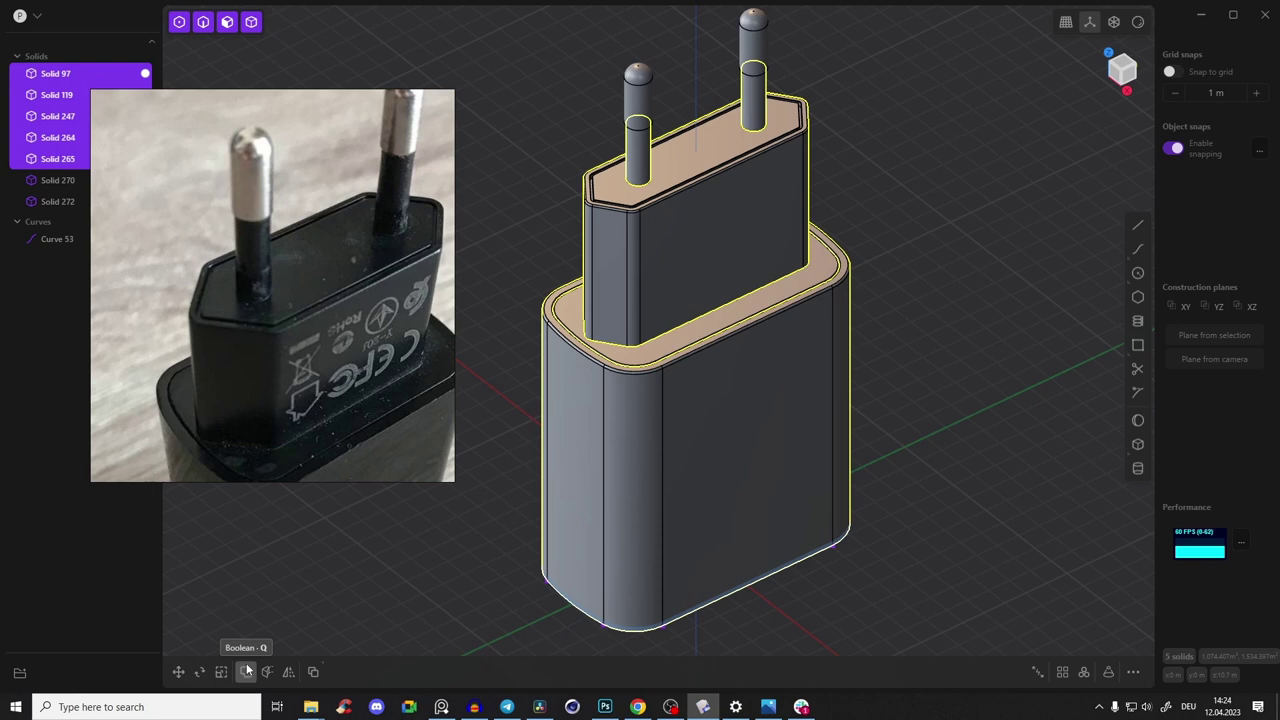
key(q)
middle_drag(848, 323, 838, 251)
shift+middle_drag(917, 430, 925, 422)
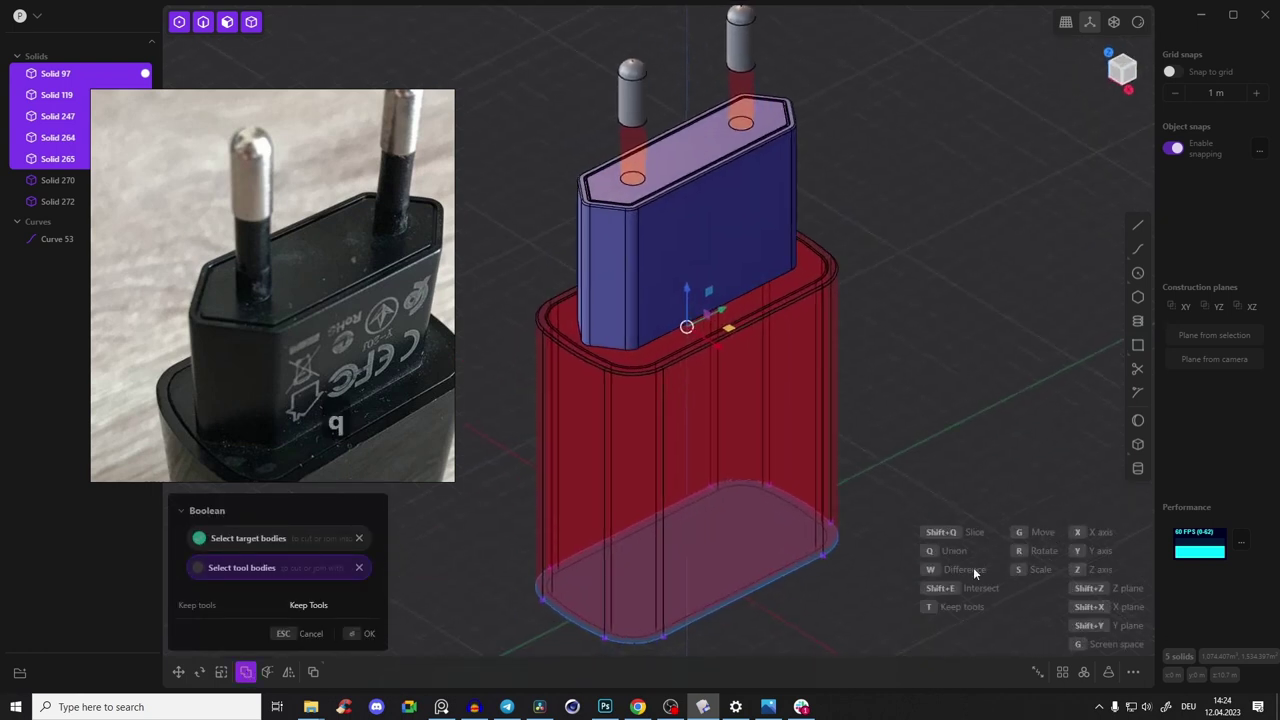
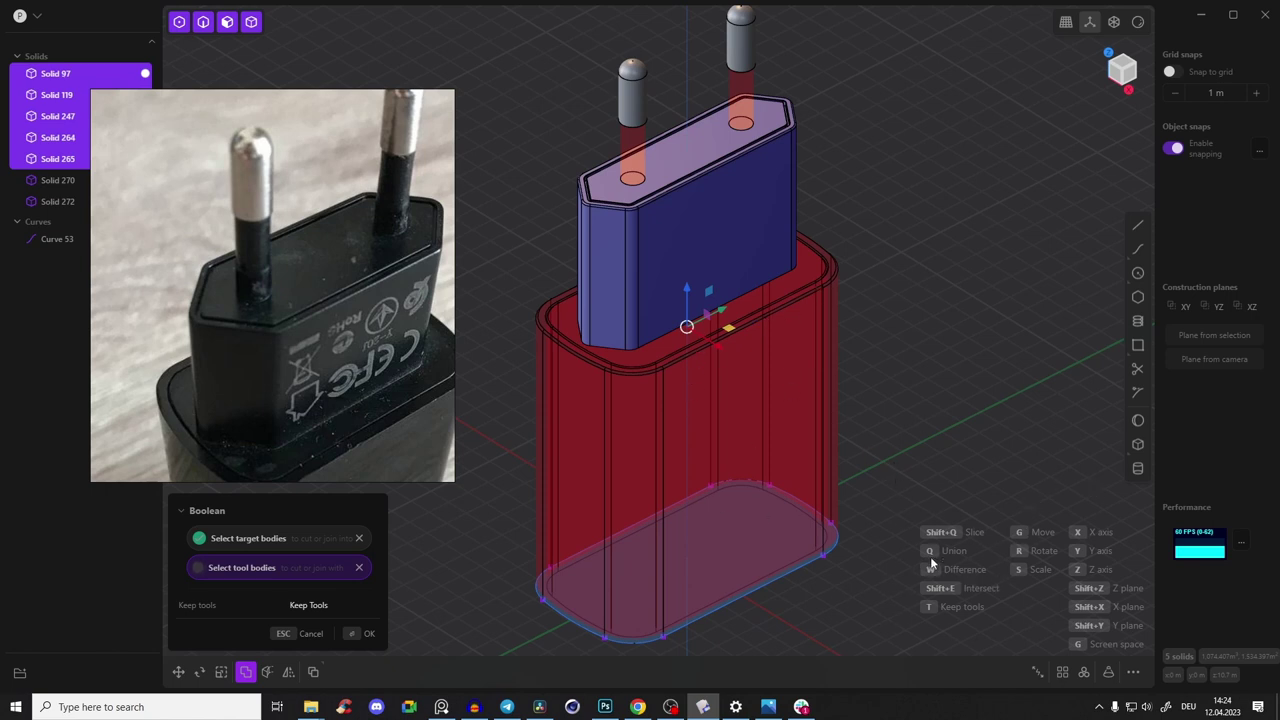
key(q)
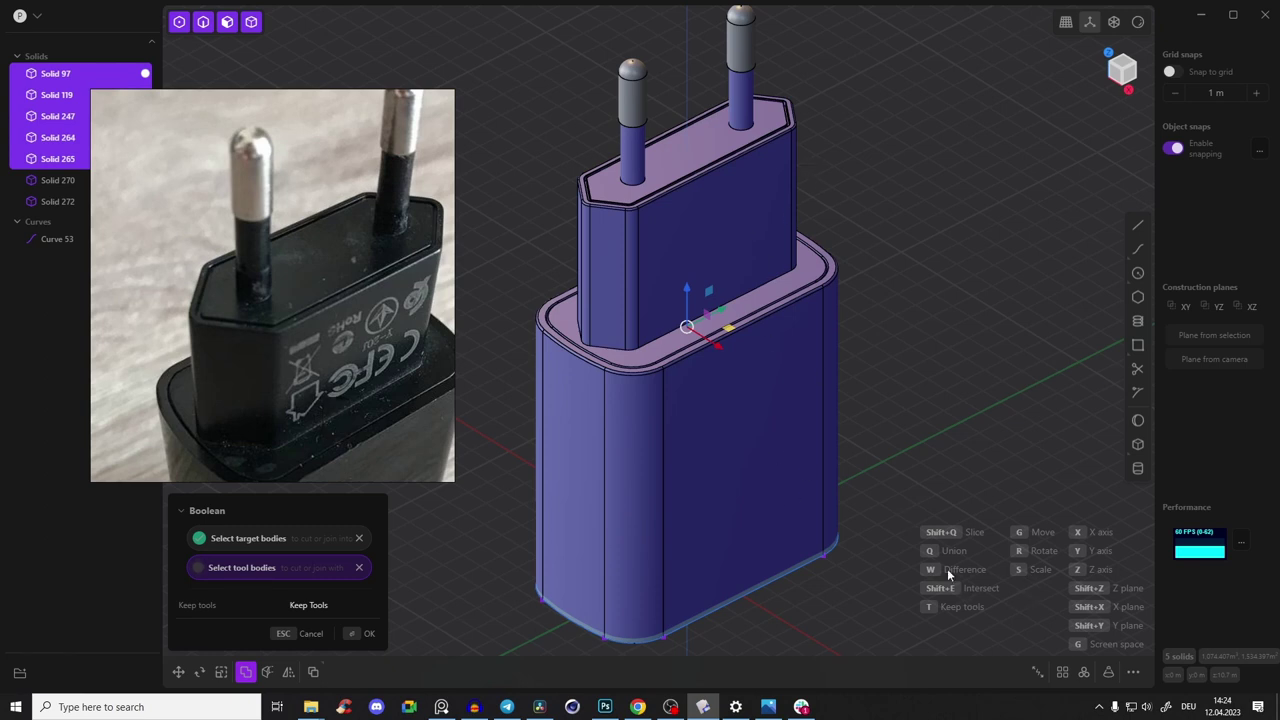
middle_drag(684, 408, 704, 298)
key(Return)
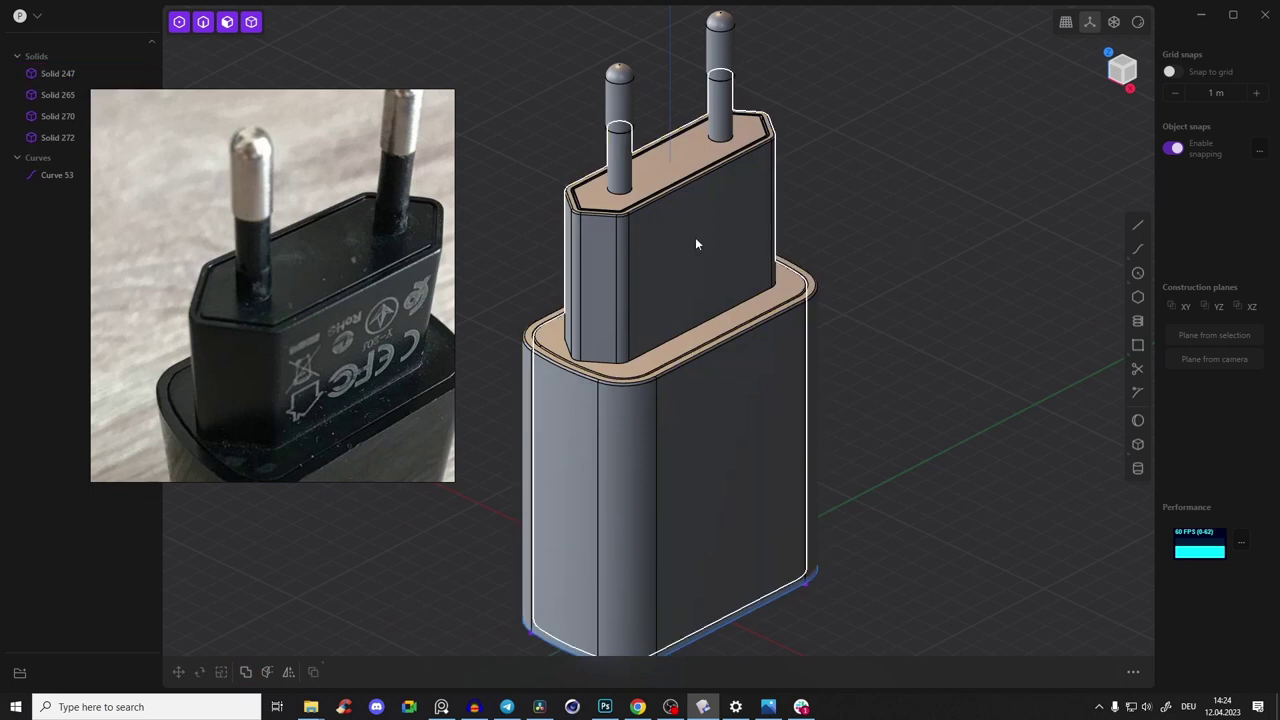
click(691, 298)
middle_drag(691, 298, 695, 268)
key(g)
mouse_move(704, 325)
mouse_down()
mouse_move(831, 410)
mouse_move(724, 336)
mouse_move(603, 278)
mouse_move(709, 328)
mouse_up()
key(ctrl+z)
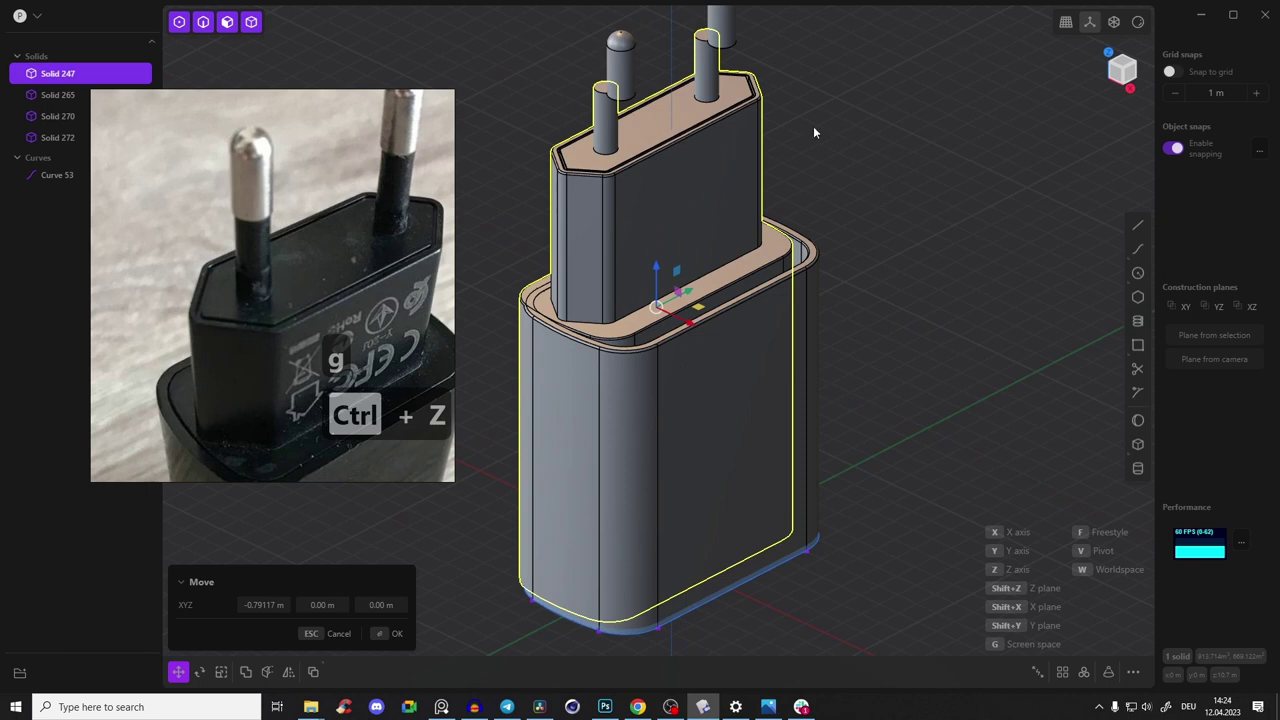
key(Escape)
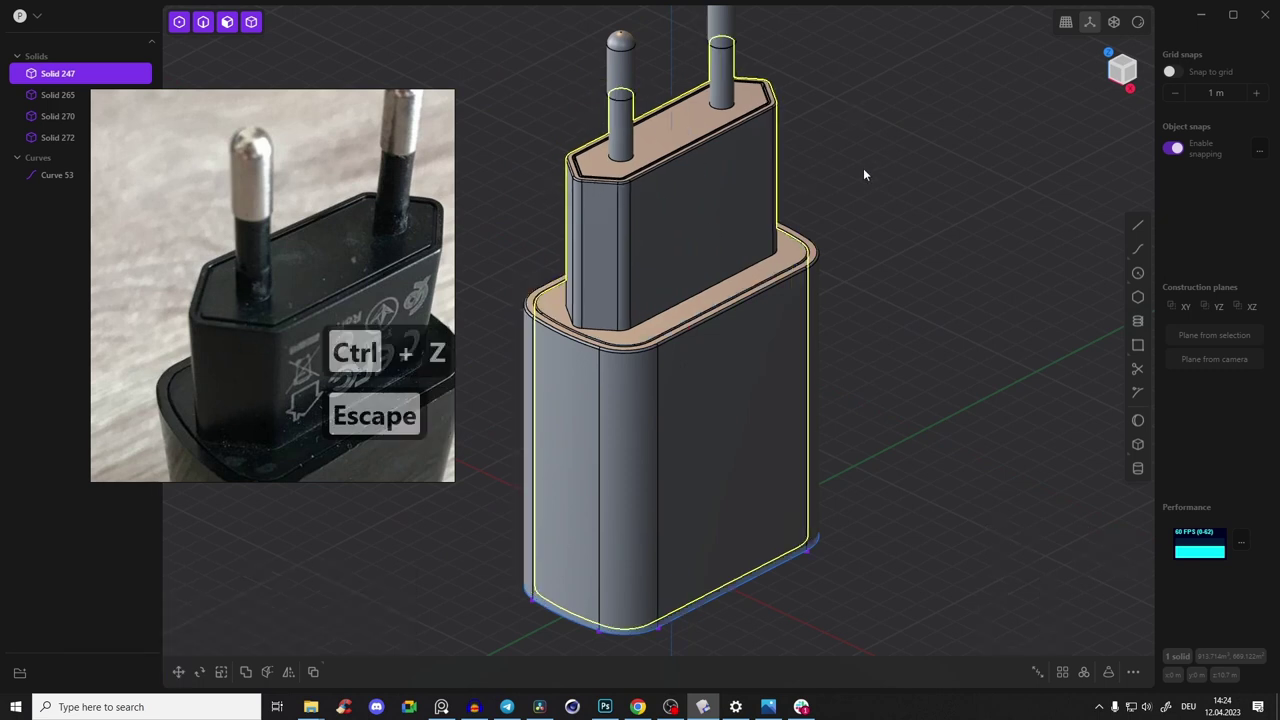
click(856, 198)
Delete the leftover outline curve around the charger's bottom face
middle_drag(791, 145, 737, 180)
scroll(666, 477, up, 3)
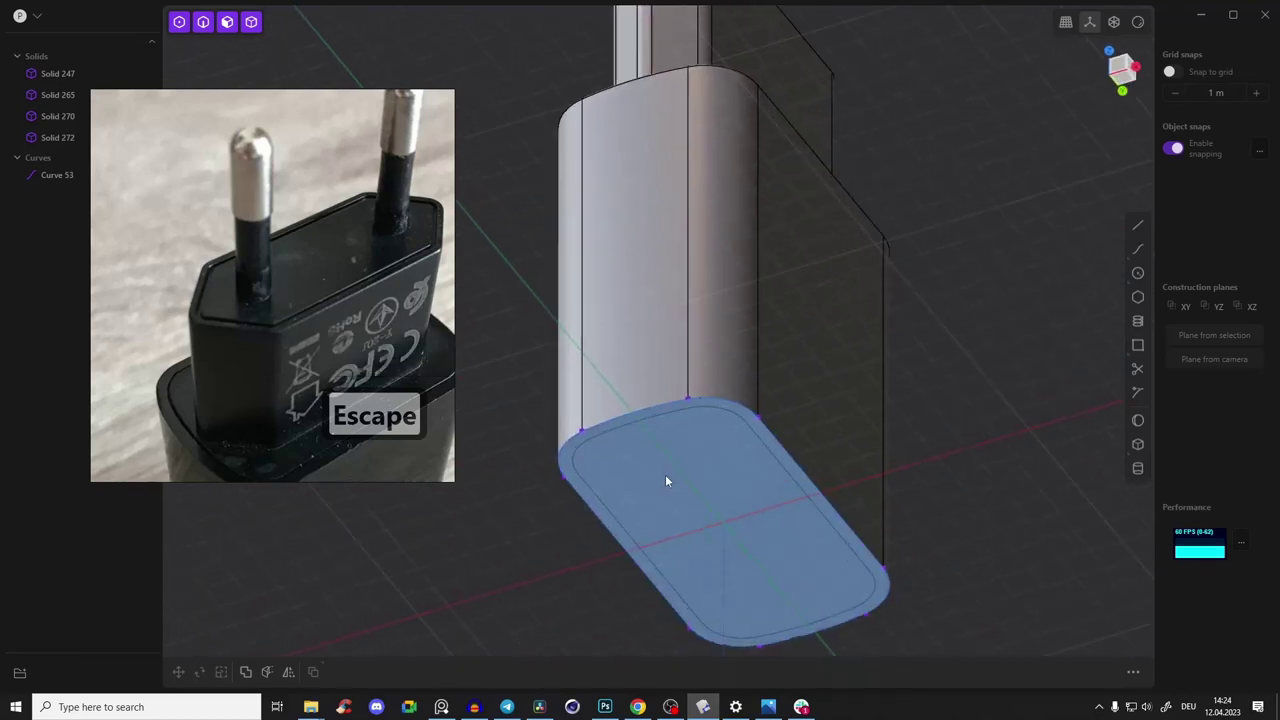
scroll(750, 376, up, 2)
scroll(750, 376, up, 2)
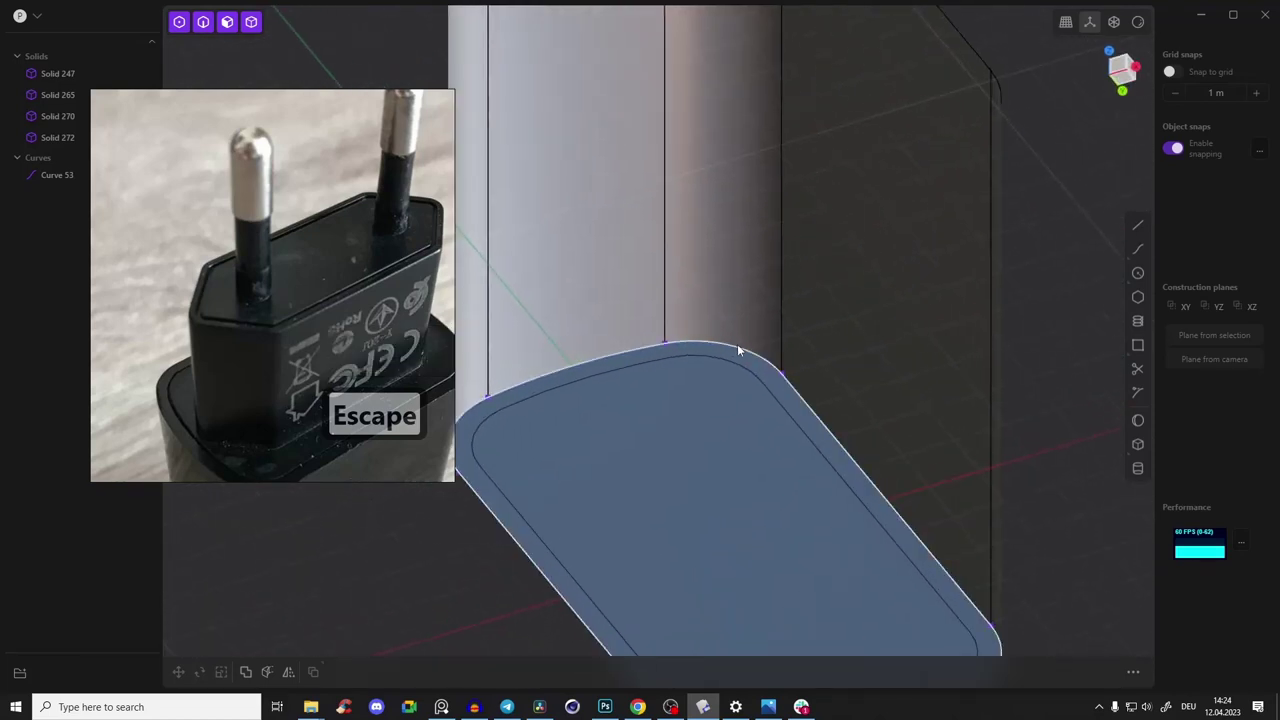
click(773, 375)
scroll(847, 231, down, 3)
key(x)
scroll(668, 227, up, 3)
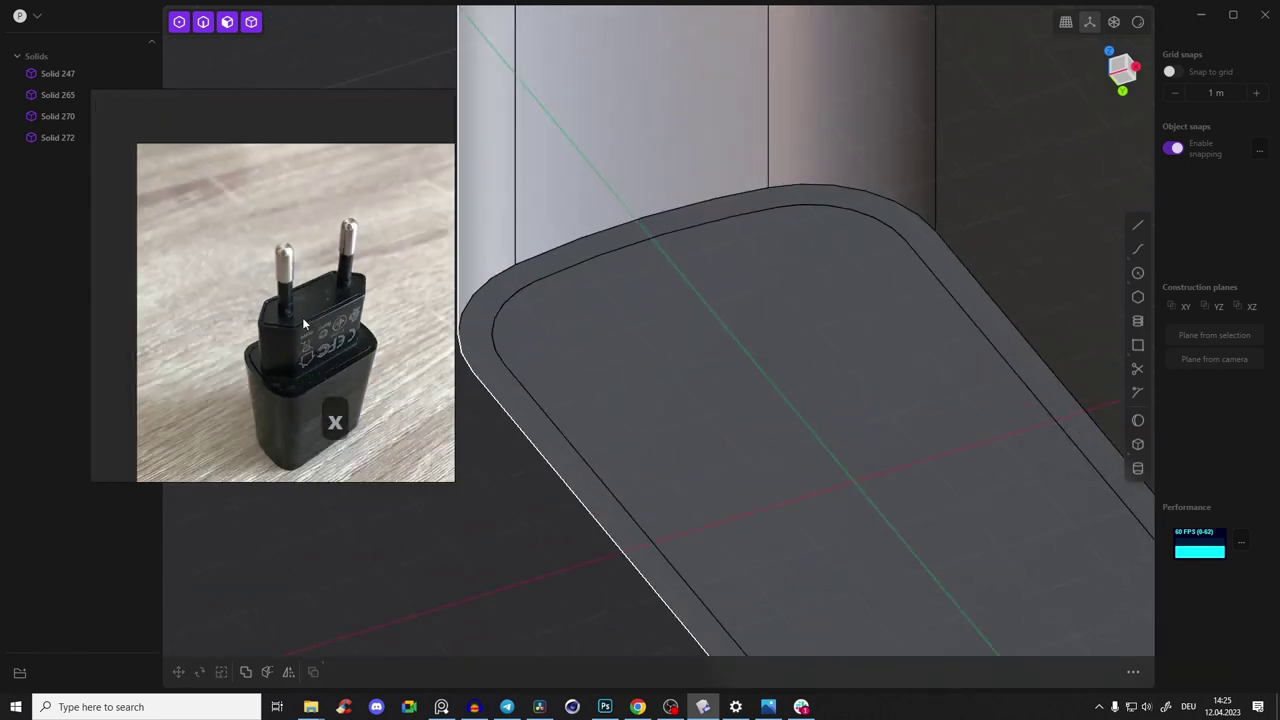
Bring up the reference photo of the charger's USB-port end and hide the viewport grid
middle_drag(329, 278, 339, 266)
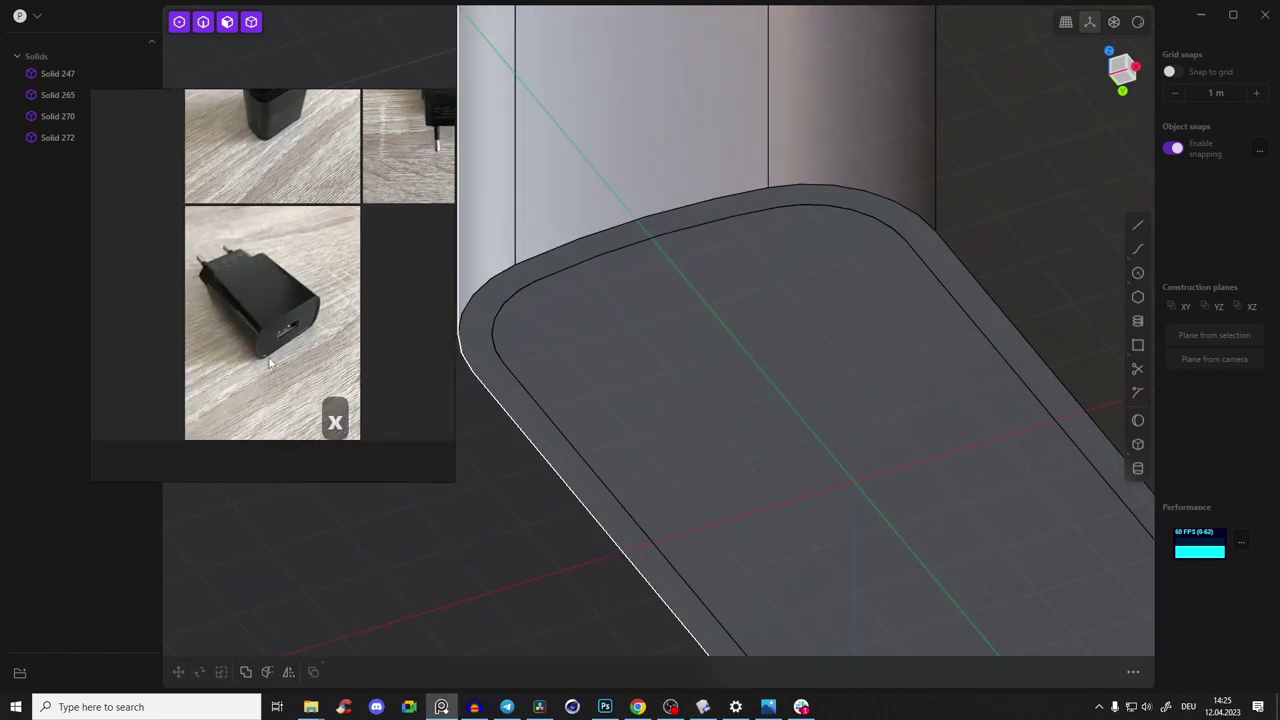
double_click(272, 356)
middle_drag(536, 315, 868, 278)
middle_drag(728, 240, 737, 276)
middle_drag(832, 213, 814, 204)
middle_drag(1093, 30, 743, 200)
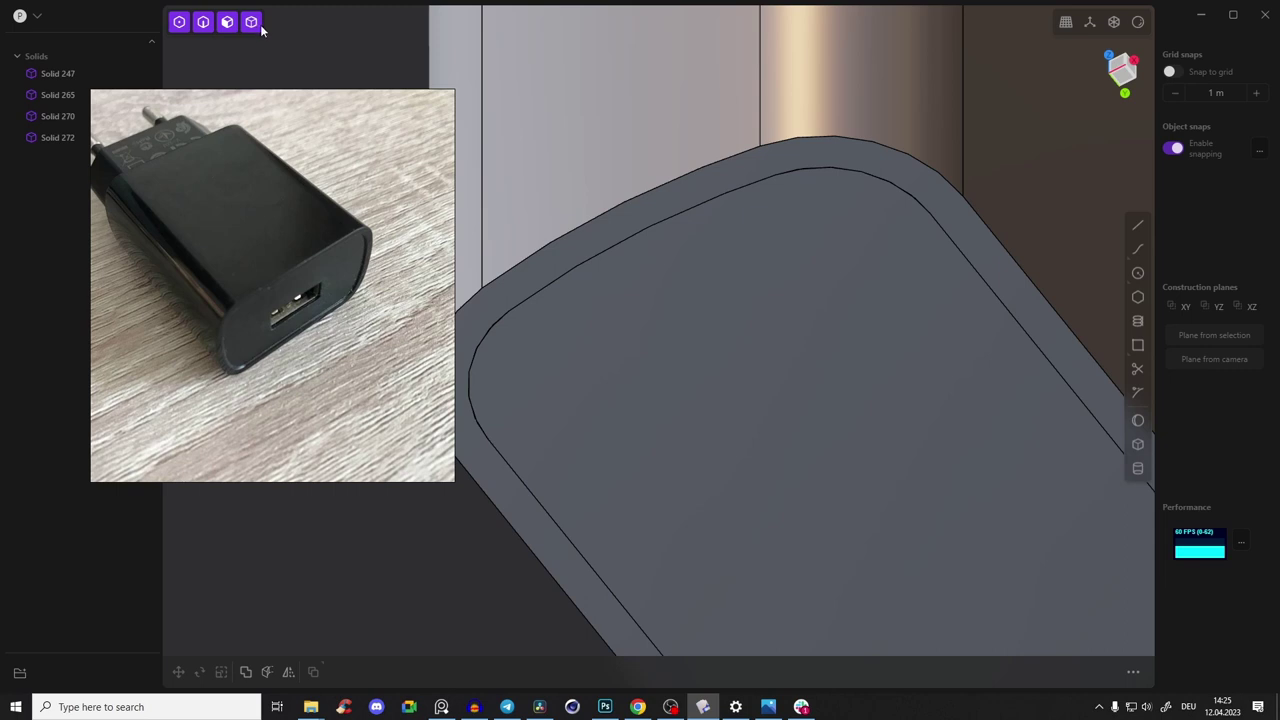
Fillet the inner rim edge around the charger's bottom face by about 0.05 m
key(2)
drag(657, 223, 710, 210)
key(Return)
click(715, 203)
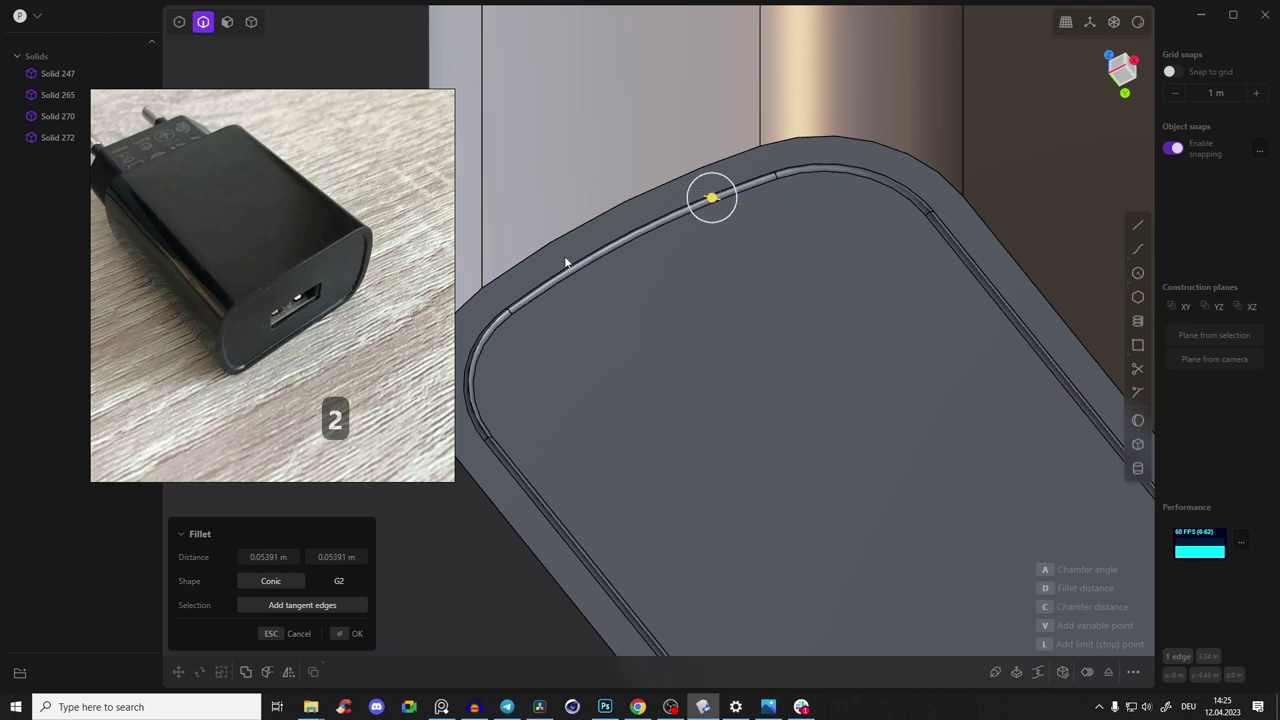
key(ctrl+z)
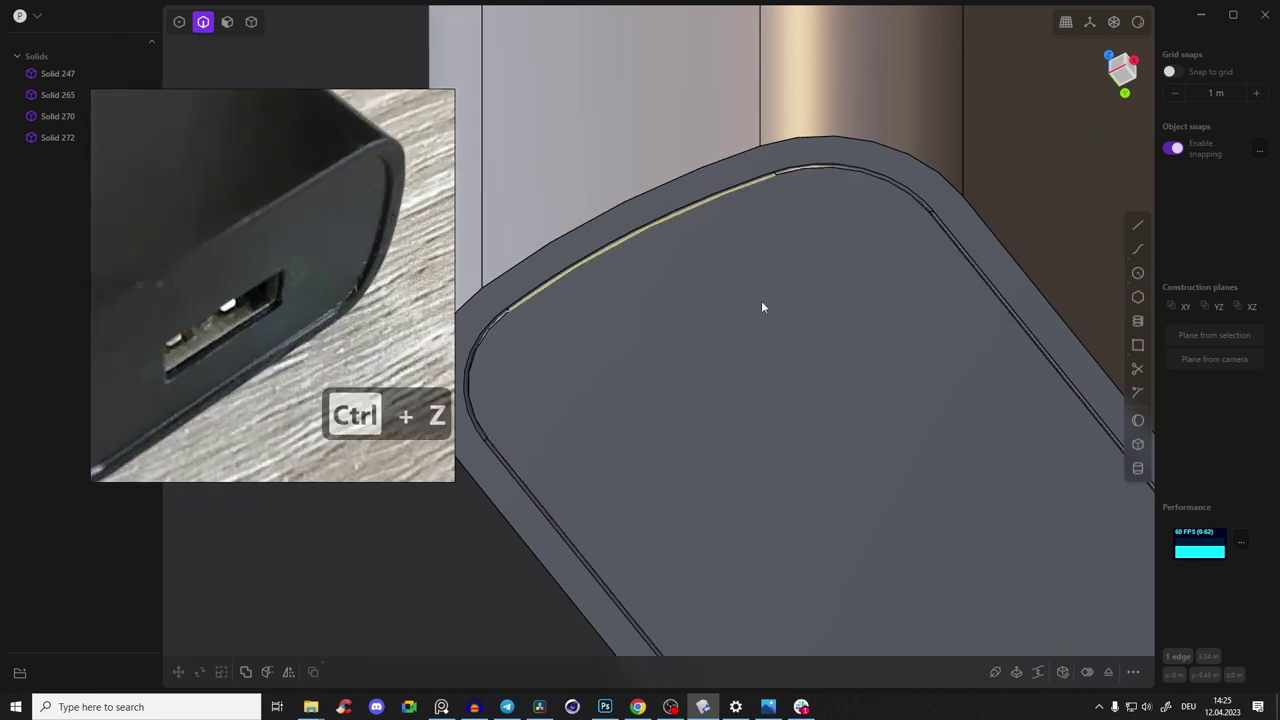
Offset the inner bottom face slightly into the housing so it sits recessed within the outer rim
scroll(735, 295, up, 1)
scroll(765, 262, down, 4)
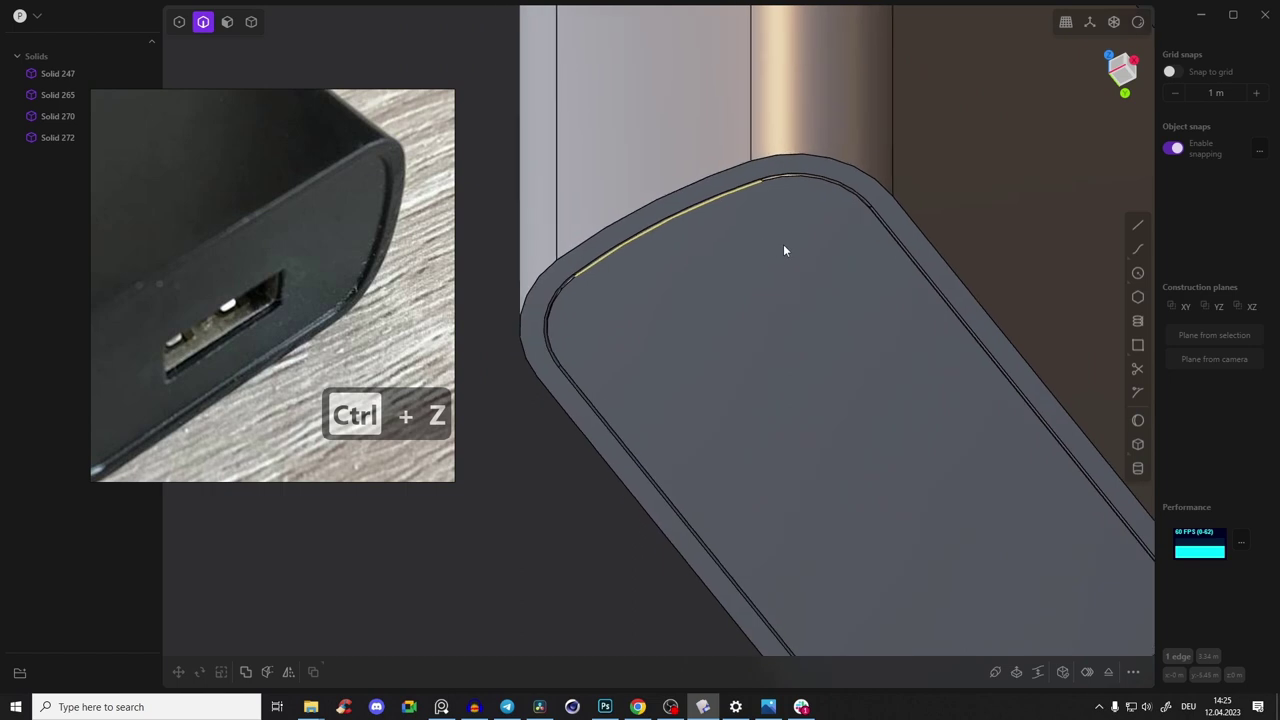
click(227, 22)
drag(842, 462, 842, 437)
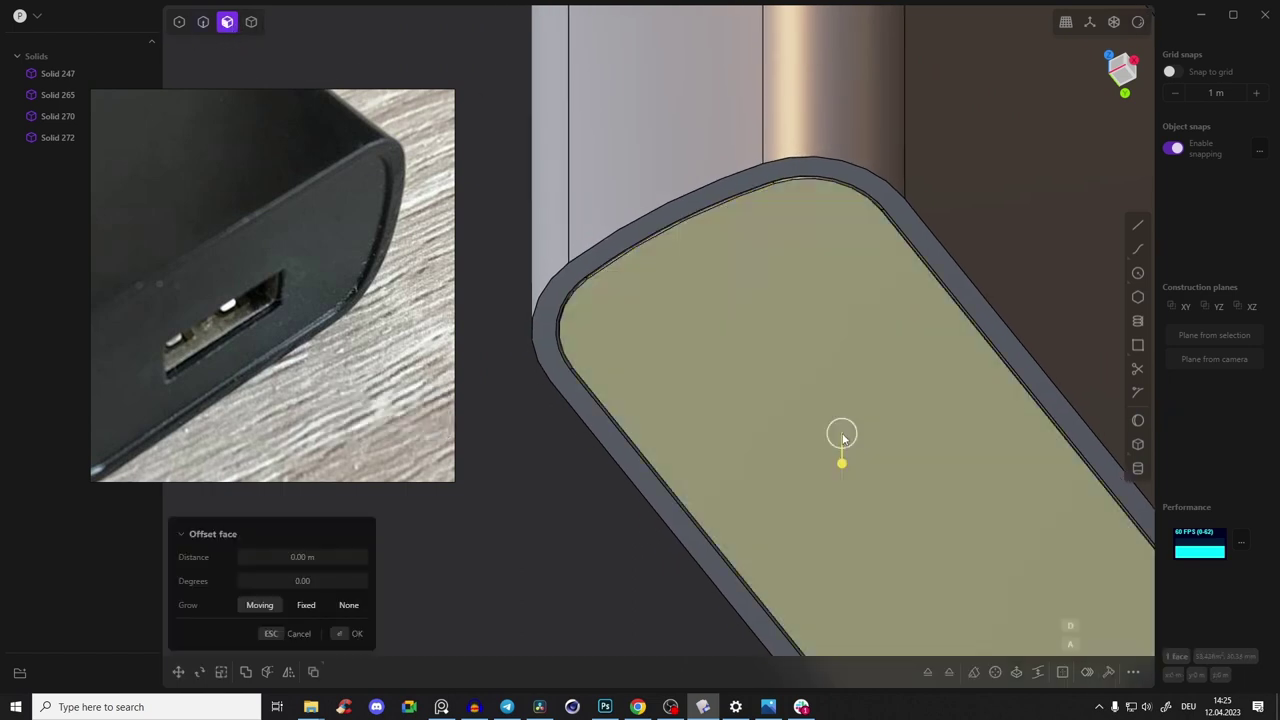
shift+middle_drag(853, 477, 766, 360)
drag(755, 346, 762, 332)
middle_drag(693, 277, 826, 233)
scroll(612, 229, up, 3)
shift+middle_drag(612, 229, 651, 186)
Fillet the outer bottom edge of the charger housing by about 0.06 m
key(2)
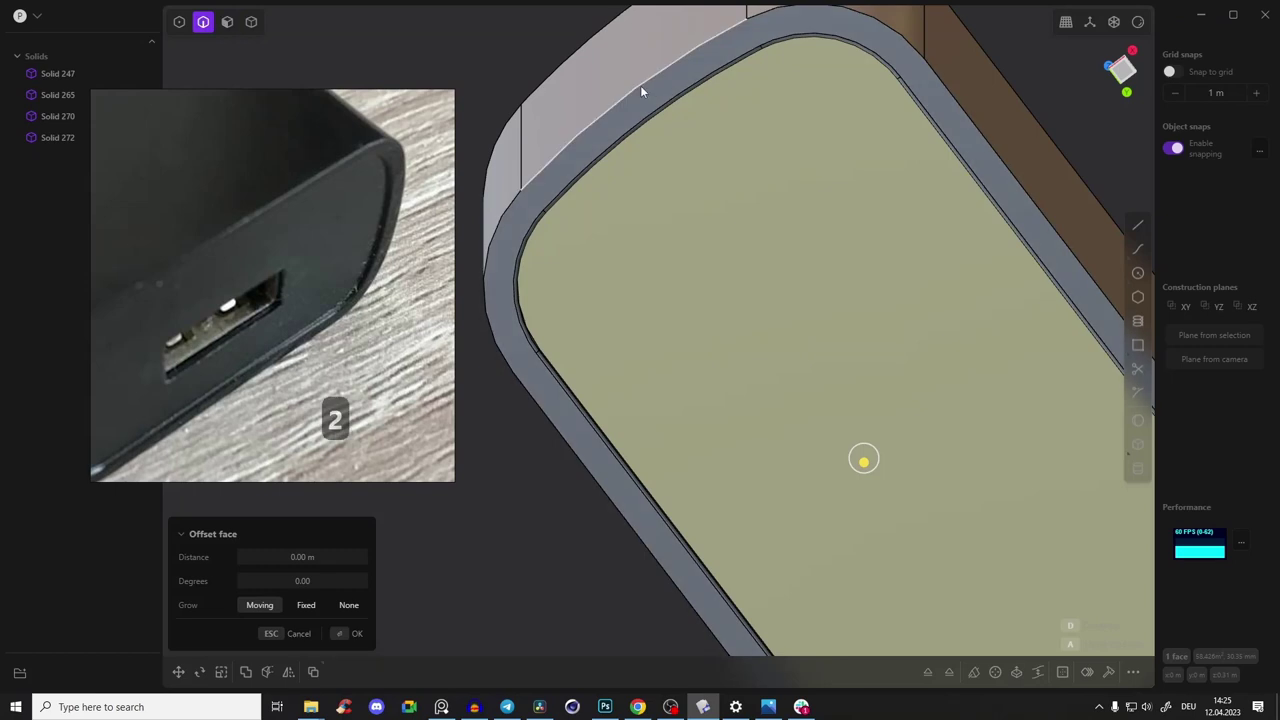
click(641, 87)
drag(641, 87, 643, 92)
middle_drag(643, 92, 866, 272)
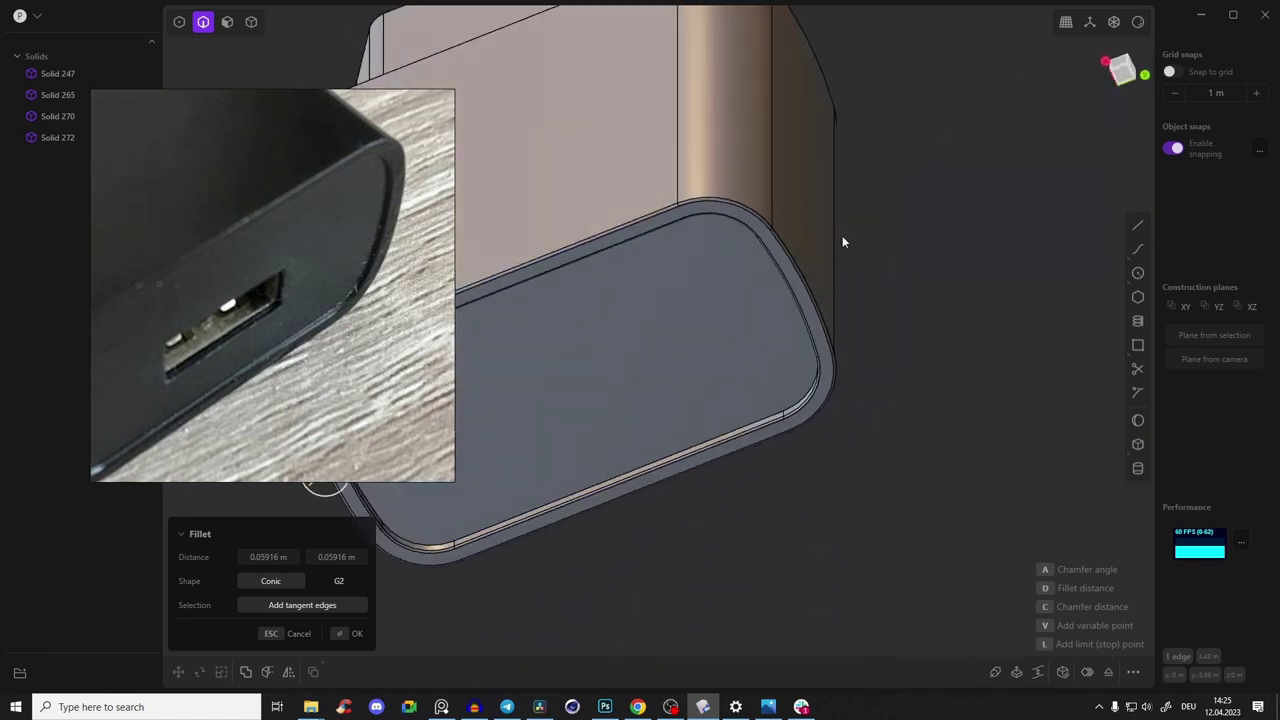
key(Return)
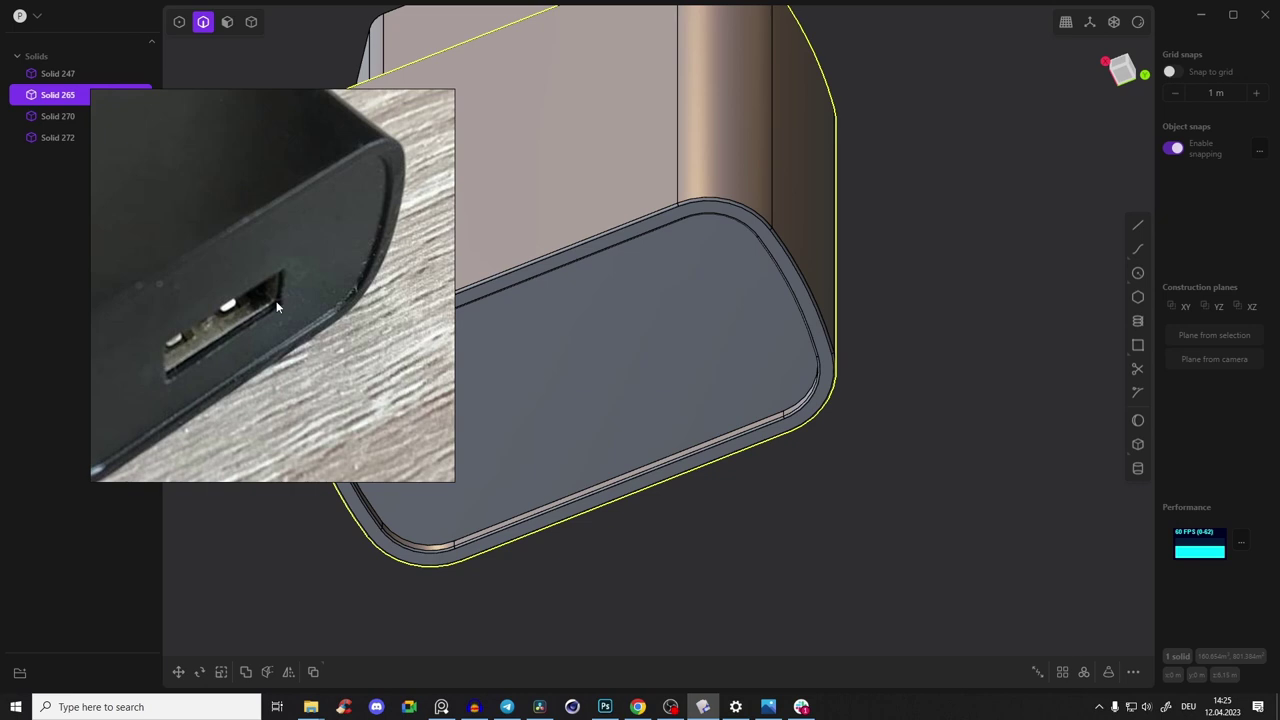
Draw a centred rectangle about 1.66 m by 4.05 m on the recessed bottom face and round its corners by about 0.14 m
shift+middle_drag(603, 297, 798, 228)
middle_drag(903, 365, 534, 245)
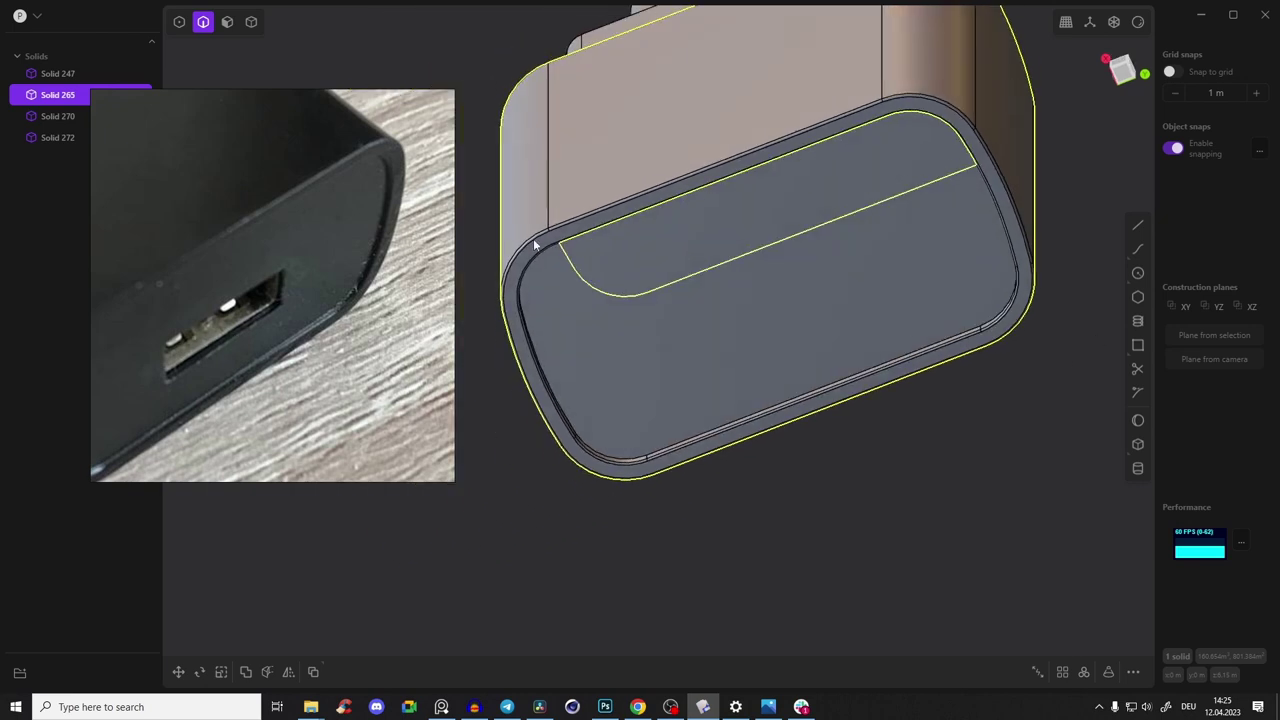
middle_drag(1060, 150, 950, 193)
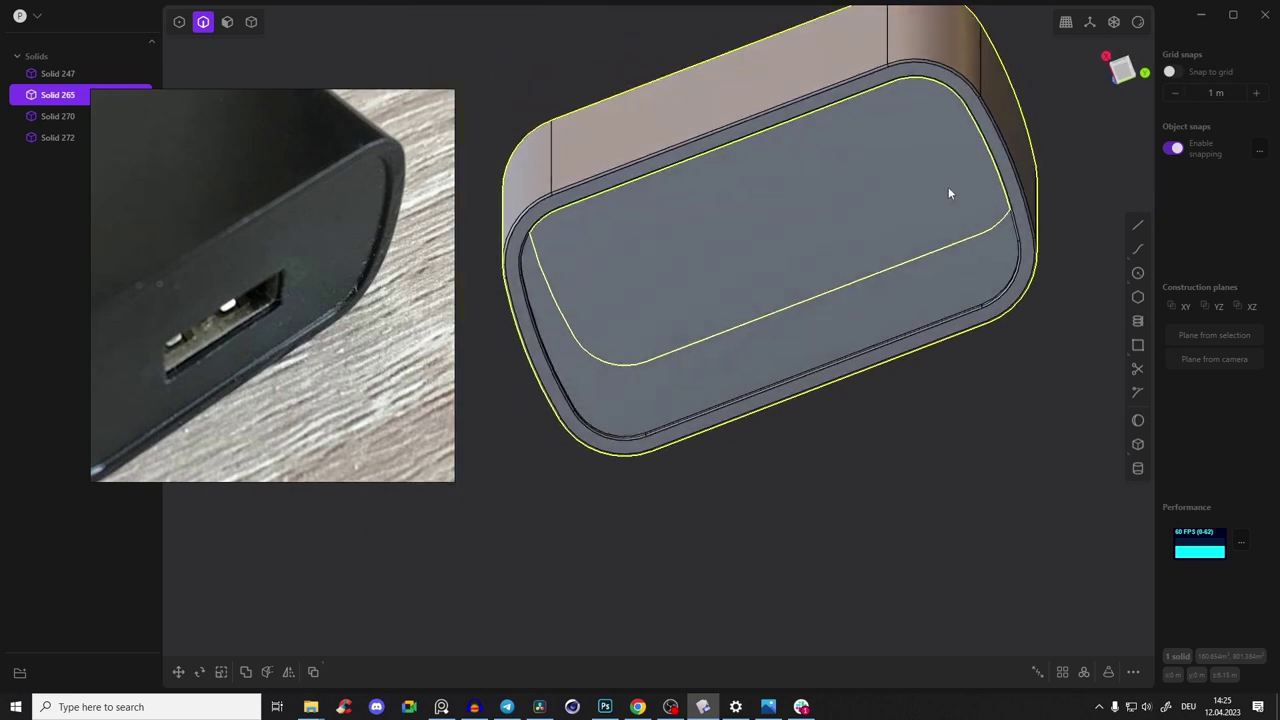
click(1124, 76)
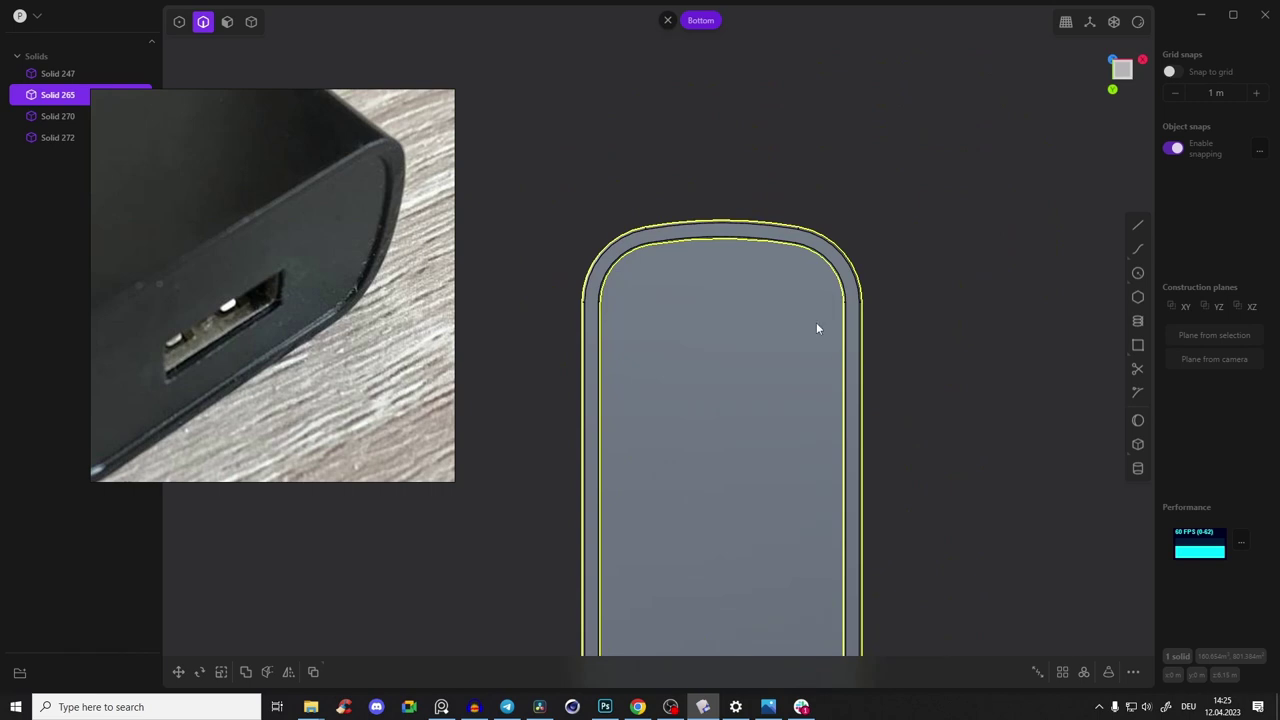
click(1051, 199)
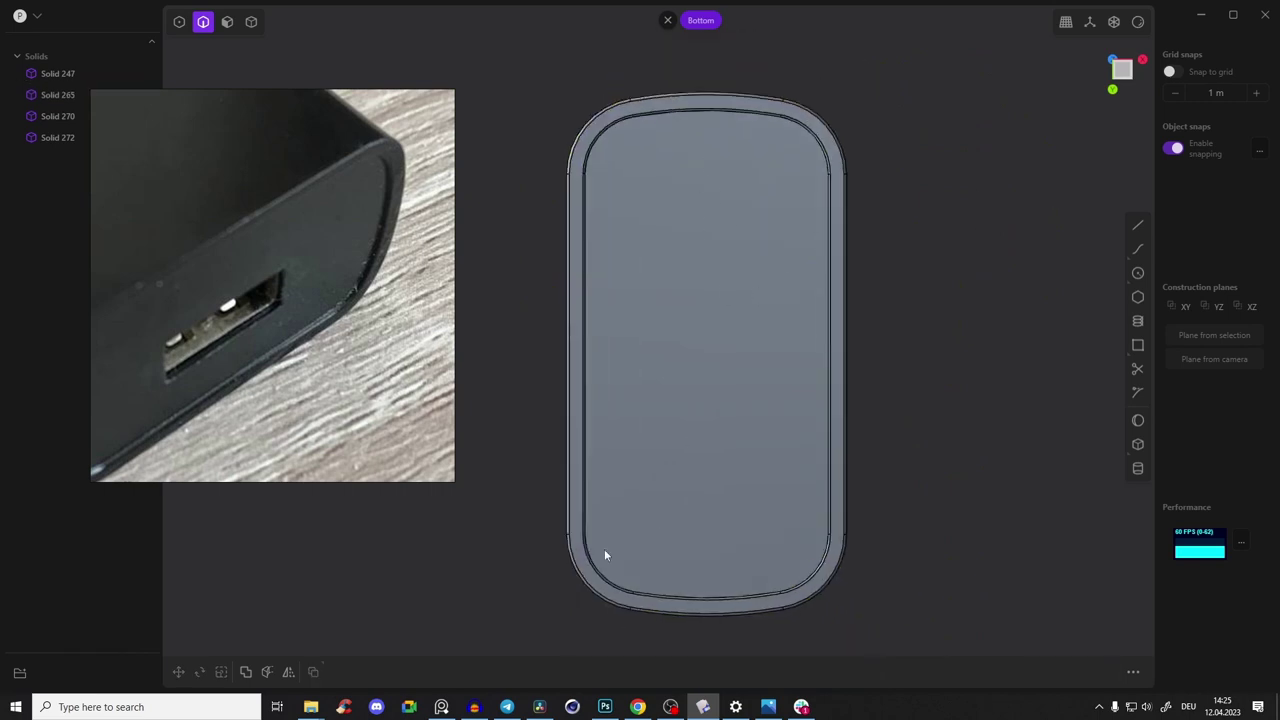
click(1137, 345)
click(705, 354)
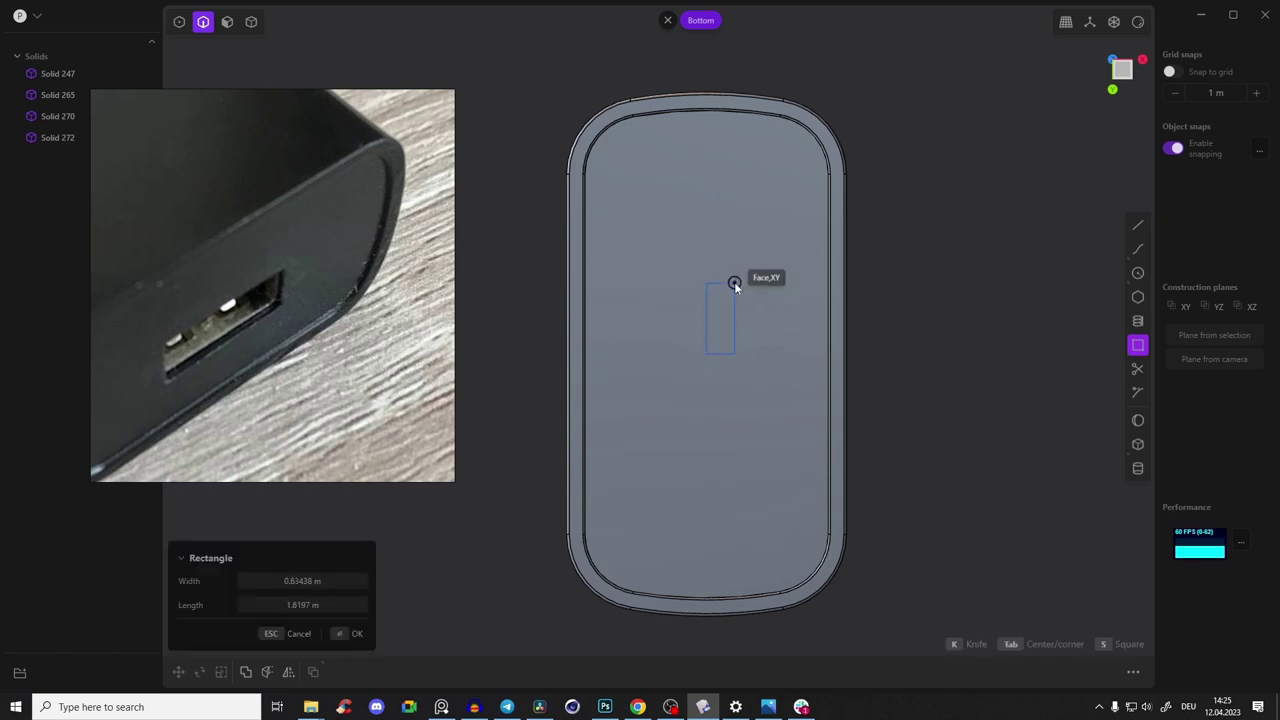
key(Tab)
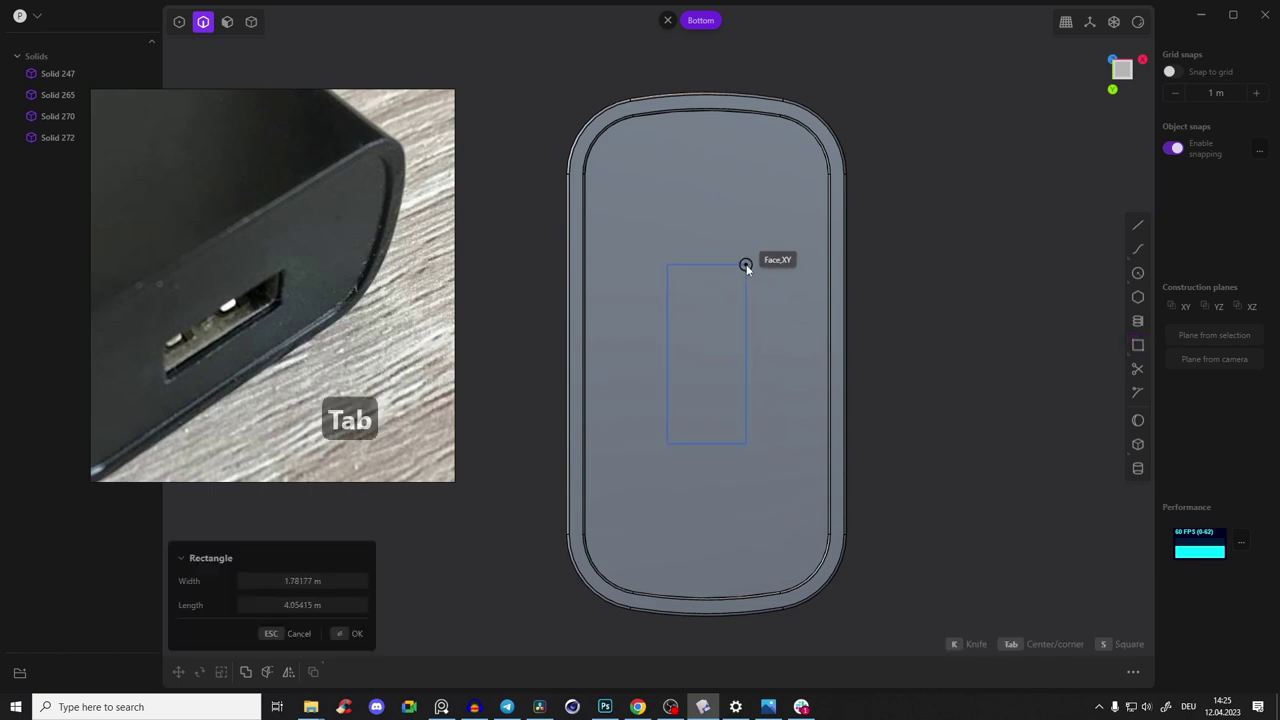
scroll(731, 286, up, 3)
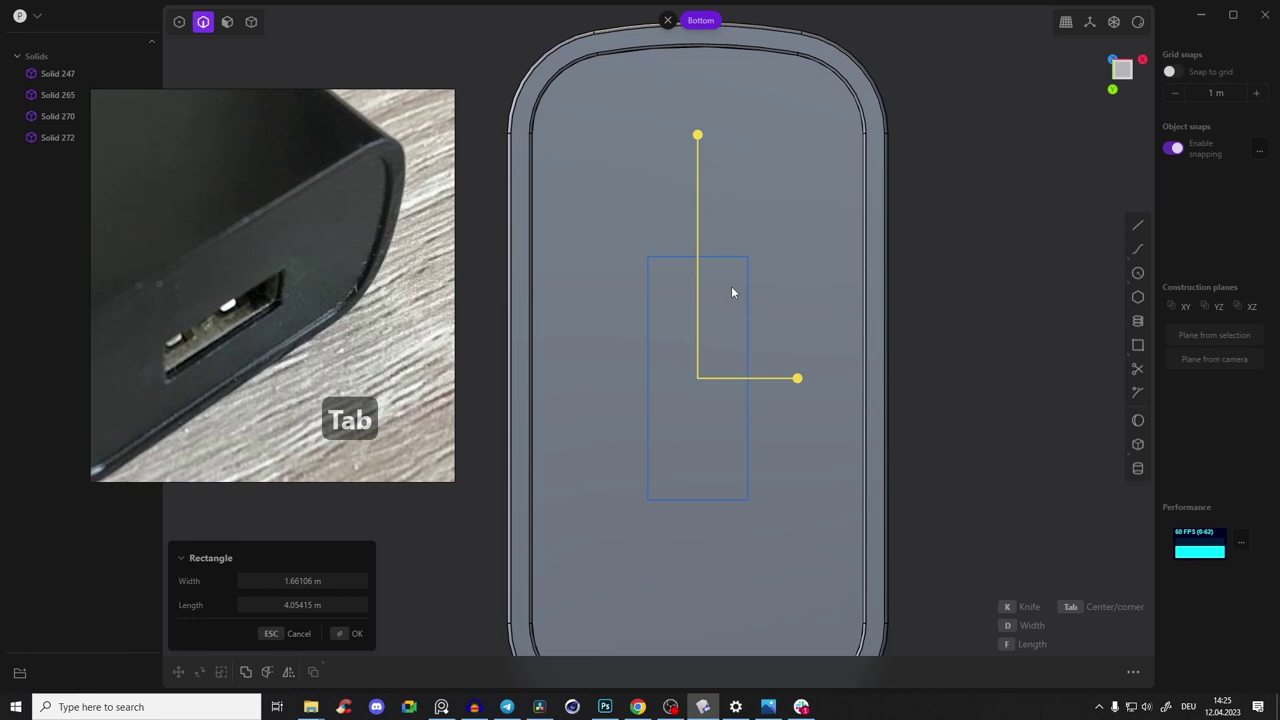
key(Return)
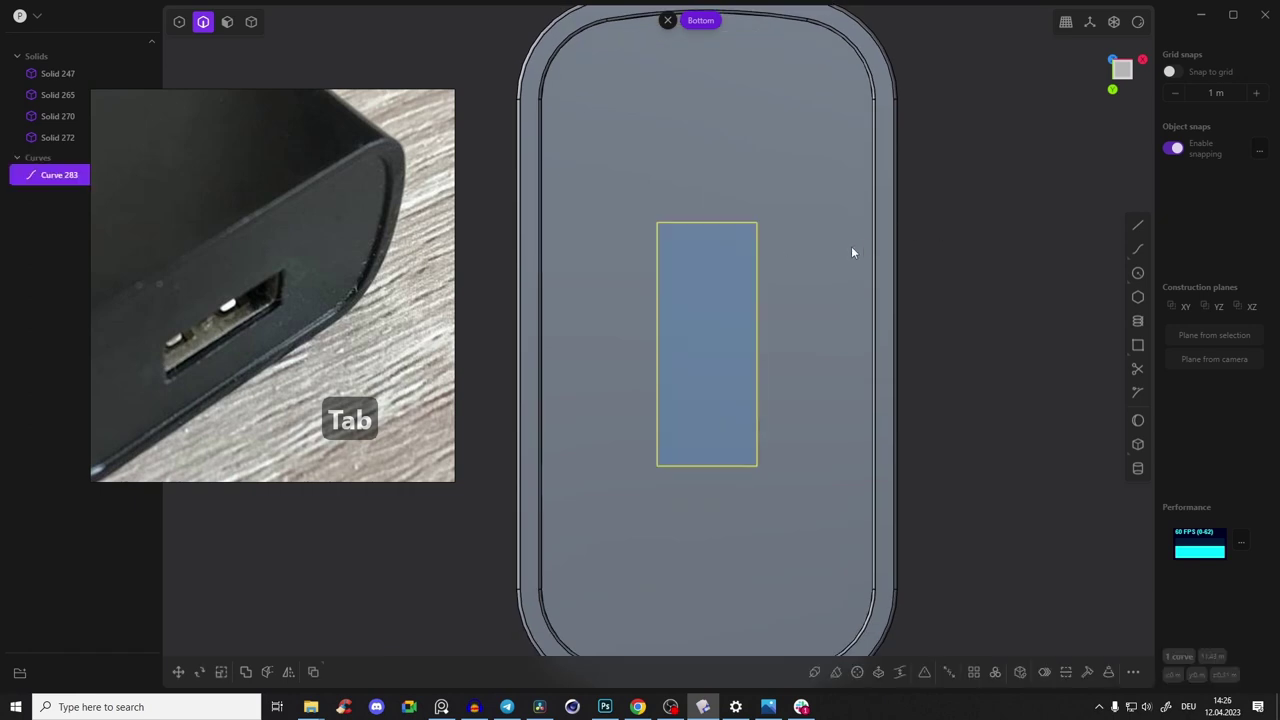
key(b)
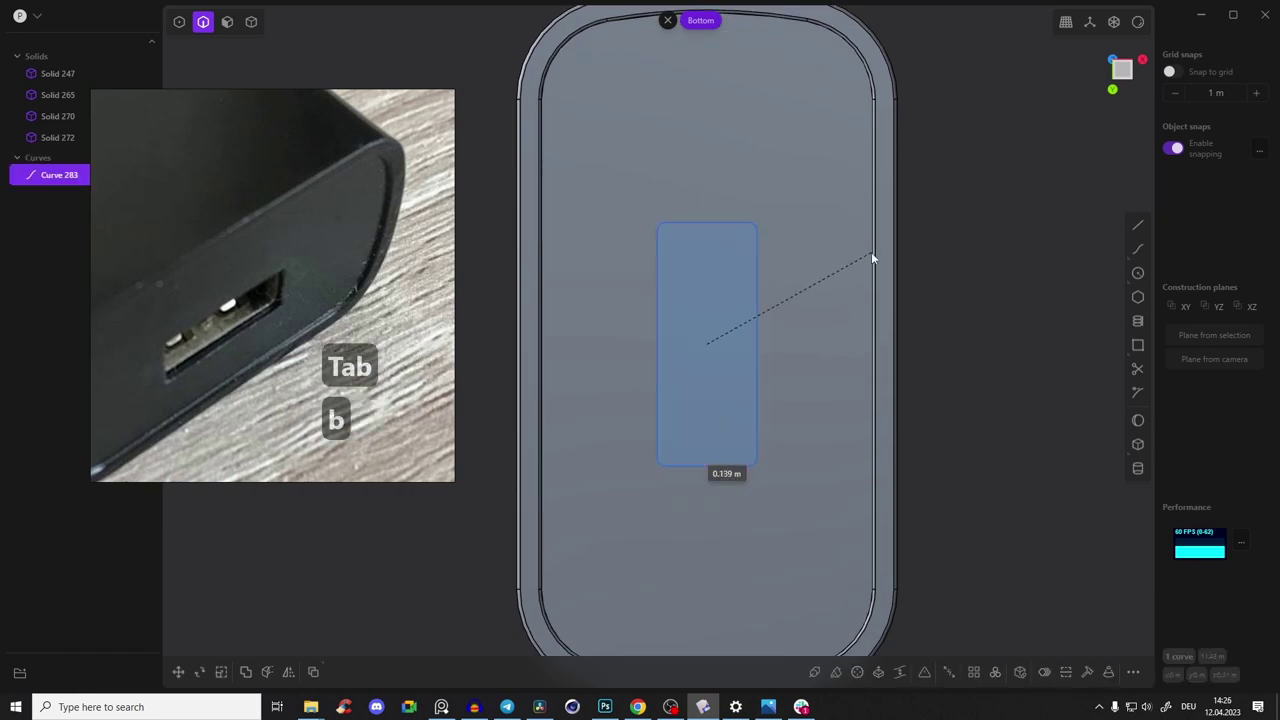
click(871, 252)
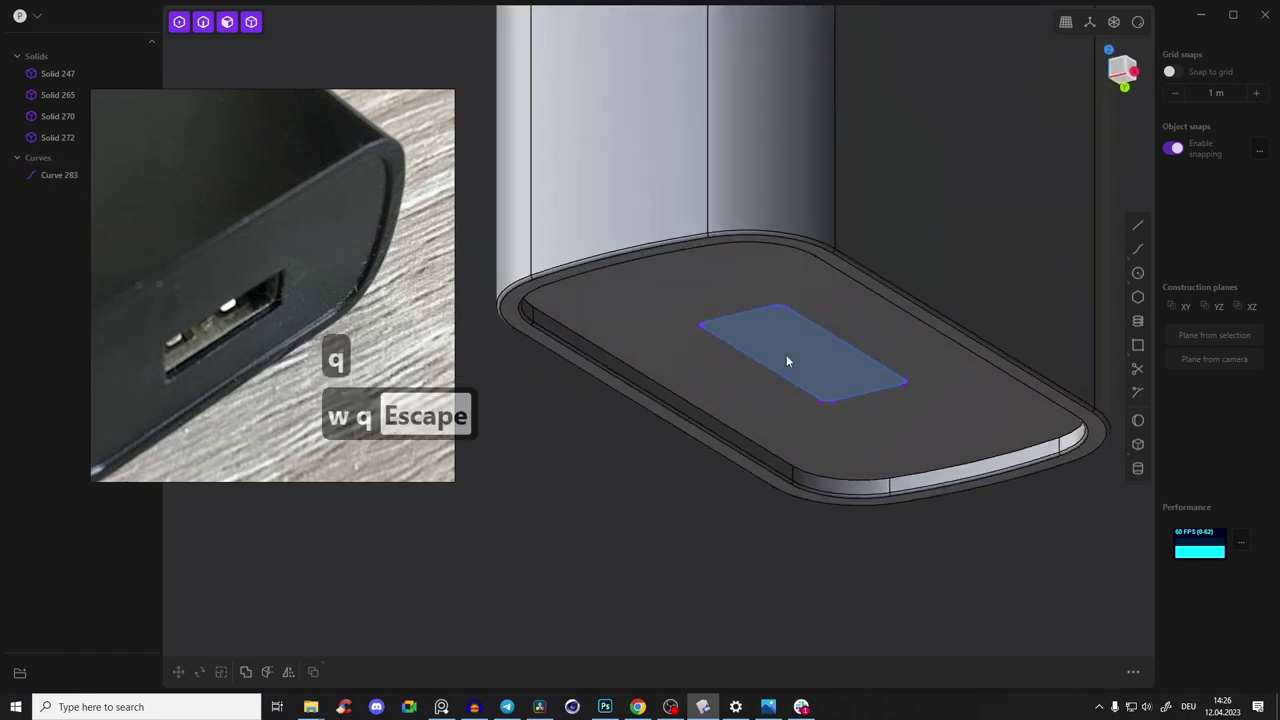
Move the rounded rectangle curve vertically to just below the charger's bottom
middle_drag(787, 356, 737, 298)
click(785, 307)
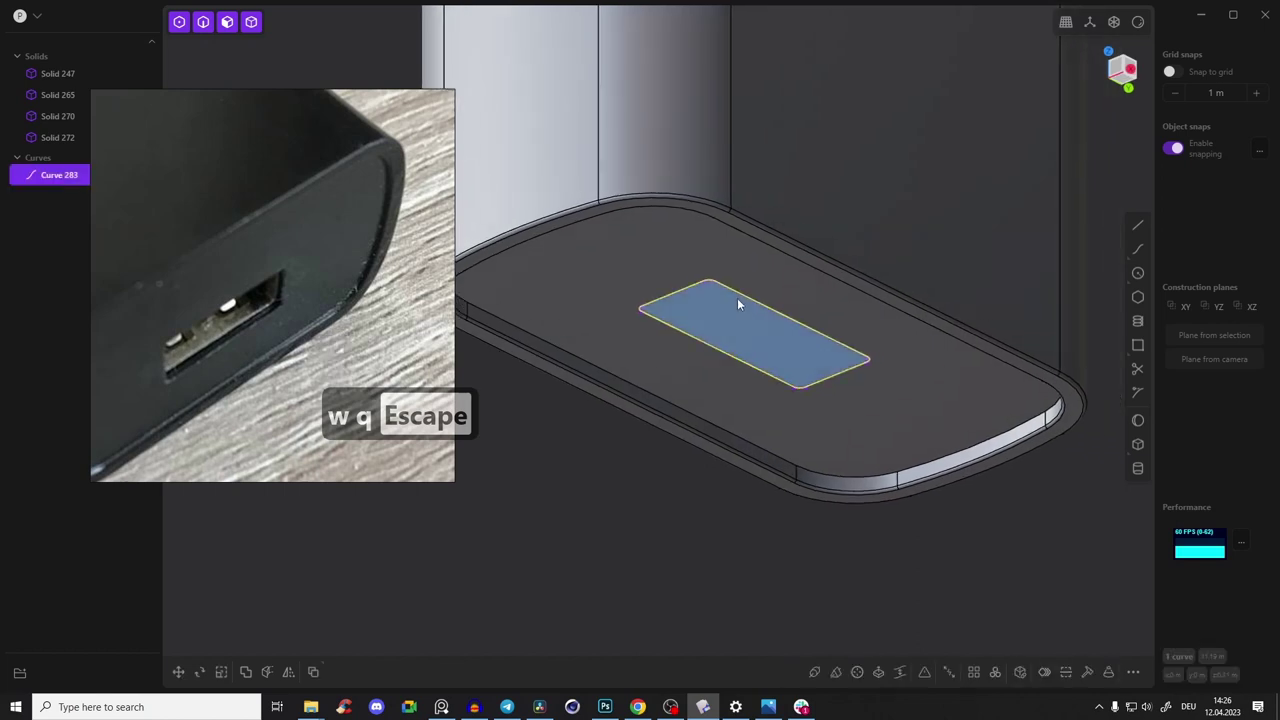
key(g)
drag(758, 300, 772, 352)
mouse_move(772, 352)
middle_down()
mouse_move(734, 286)
mouse_move(767, 334)
mouse_move(792, 342)
middle_up()
right_click(792, 342)
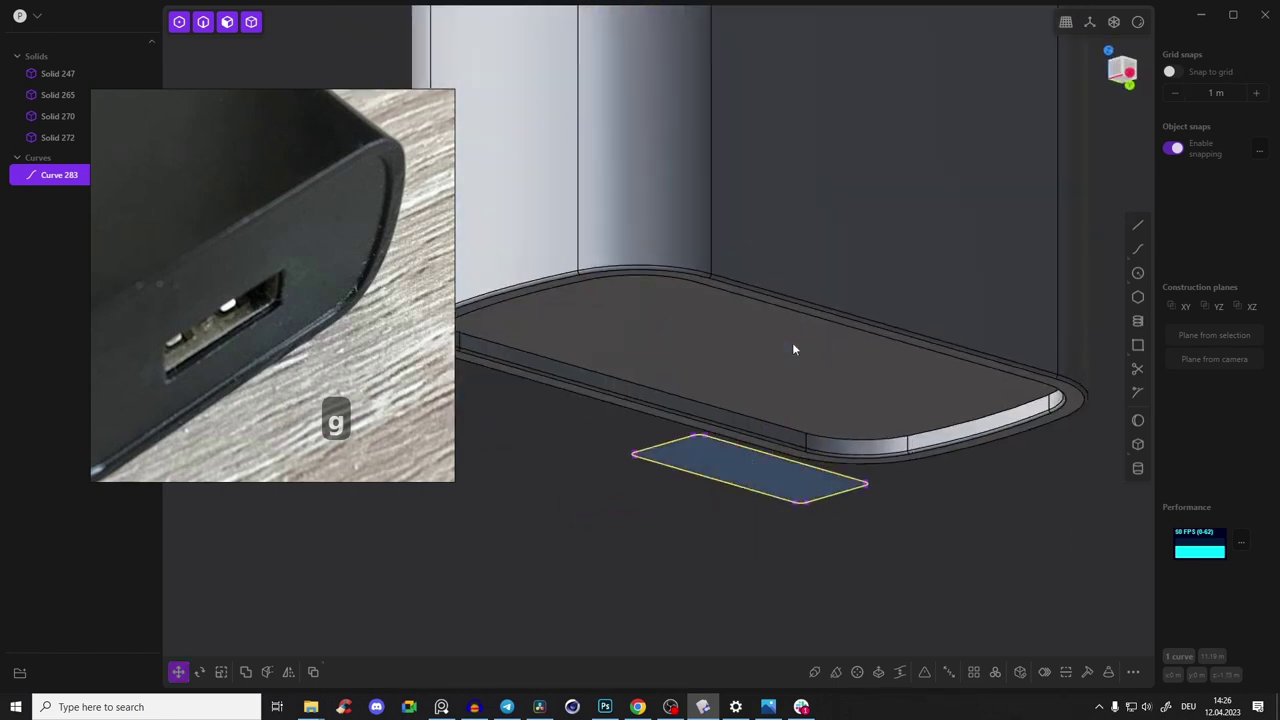
Extrude the rounded rectangle upward into the charger body as a cutter block for the USB port
click(760, 477)
key(e)
drag(760, 532, 759, 349)
key(alt+z)
drag(759, 260, 759, 254)
middle_drag(759, 254, 783, 243)
right_click(805, 624)
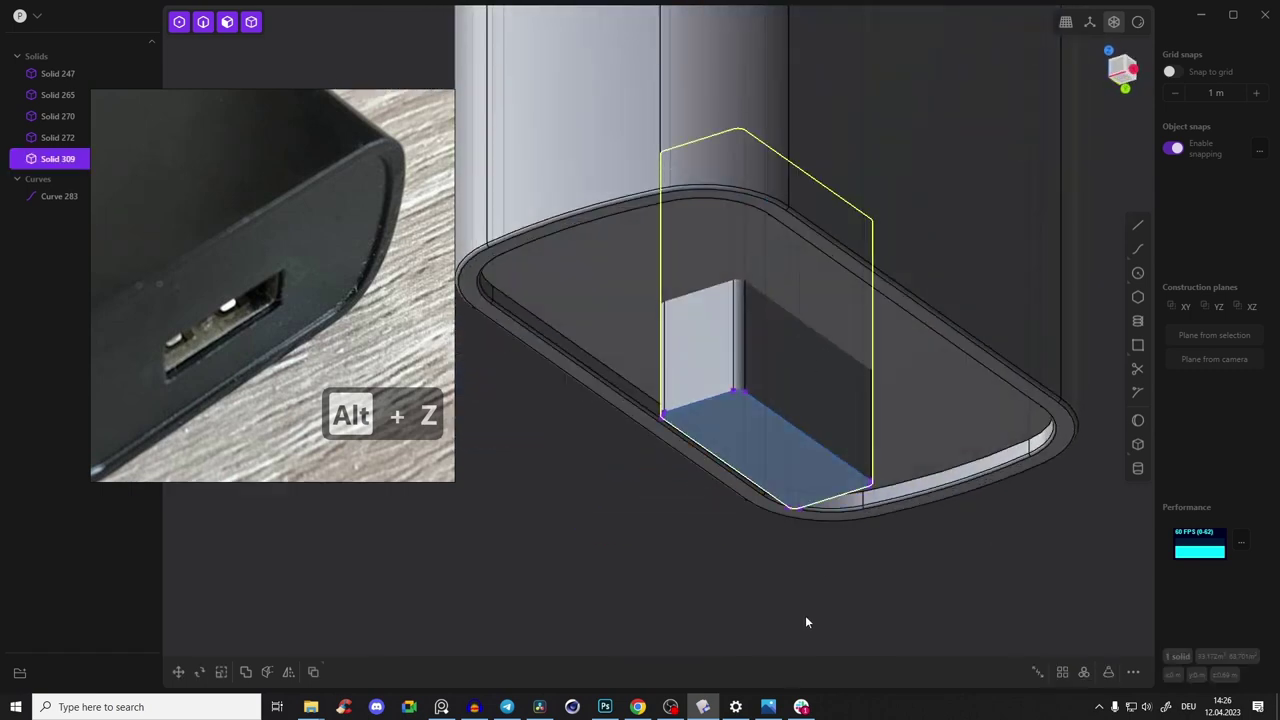
Delete the rounded rectangle curve left below the cutter block and turn X-ray display off
click(798, 434)
click(810, 439)
key(x)
middle_drag(820, 457, 826, 291)
key(alt+z)
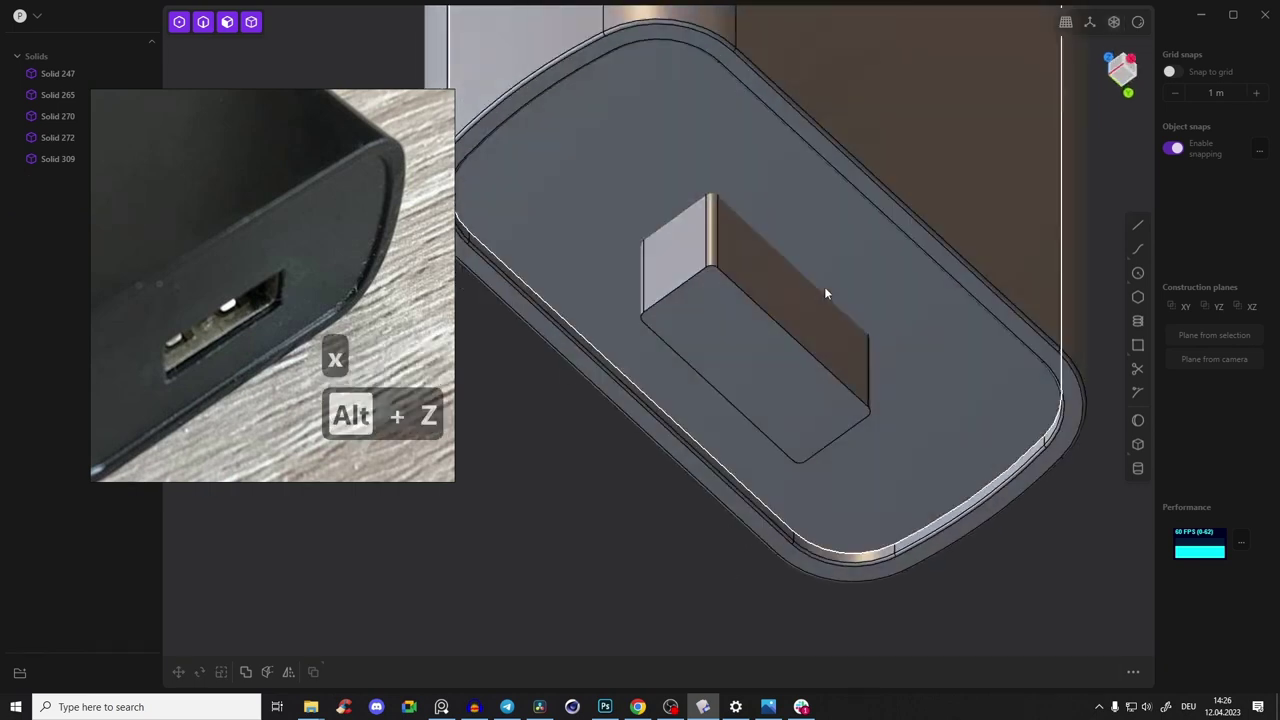
Cut the USB port opening by subtracting the cutter block from the inner charger body with a Boolean difference
middle_drag(950, 435, 951, 346)
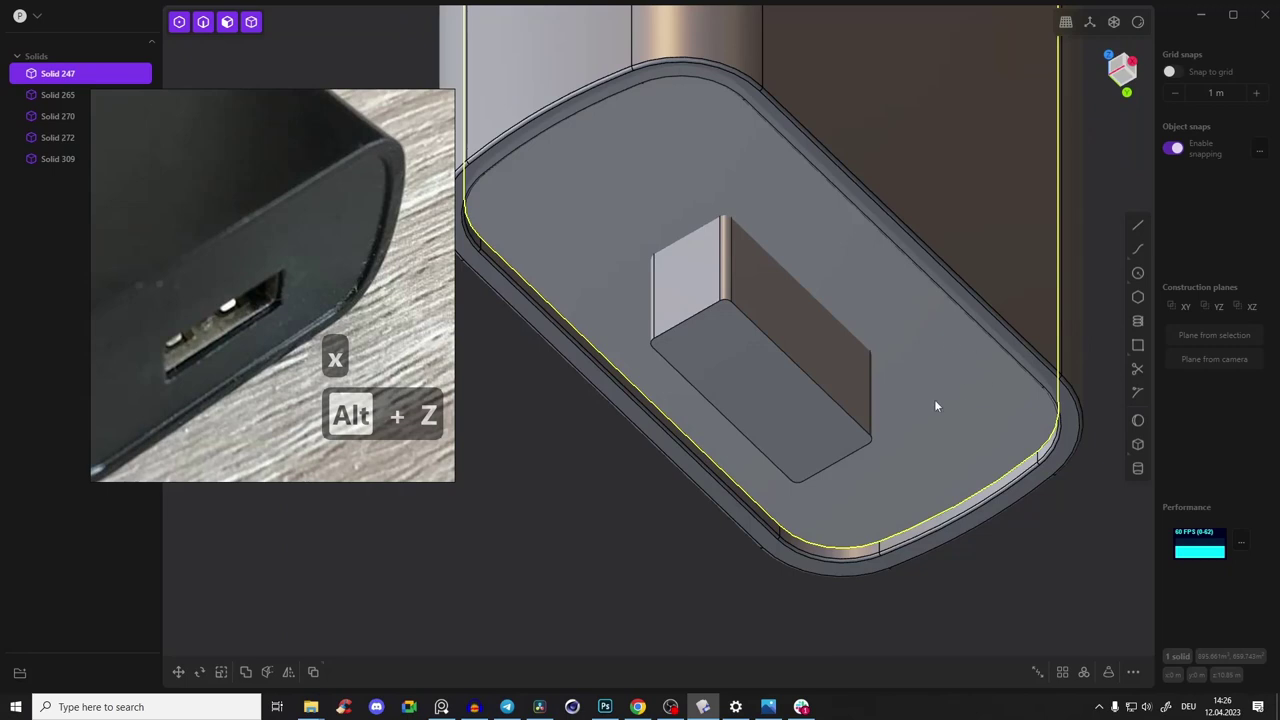
click(736, 327)
middle_drag(807, 364, 820, 407)
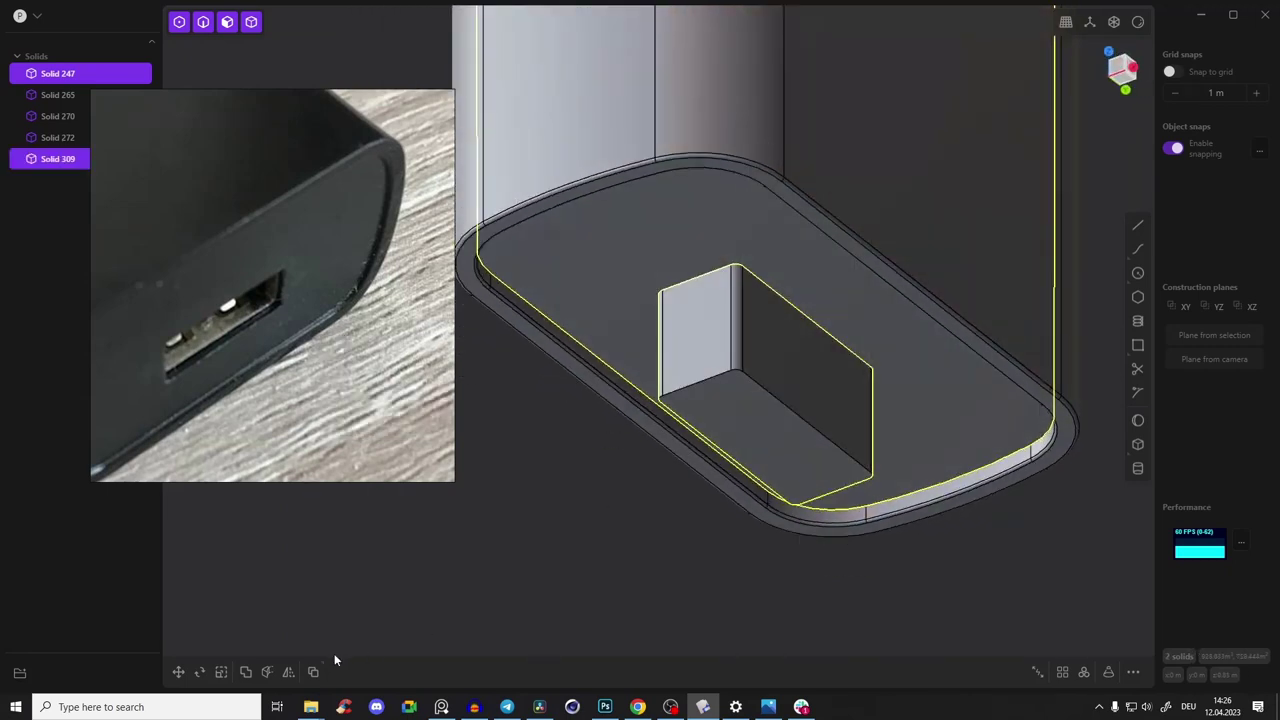
key(q)
middle_drag(714, 423, 881, 445)
key(q)
middle_drag(860, 387, 734, 314)
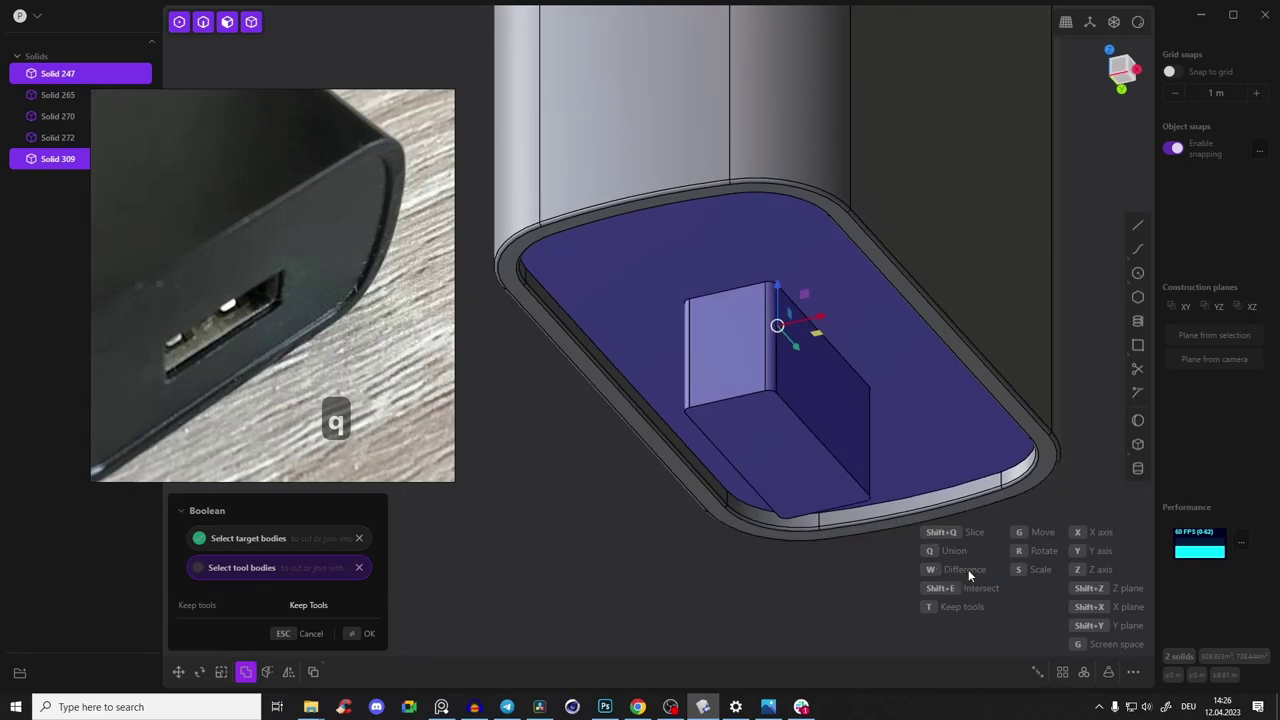
key(w)
middle_drag(968, 569, 739, 324)
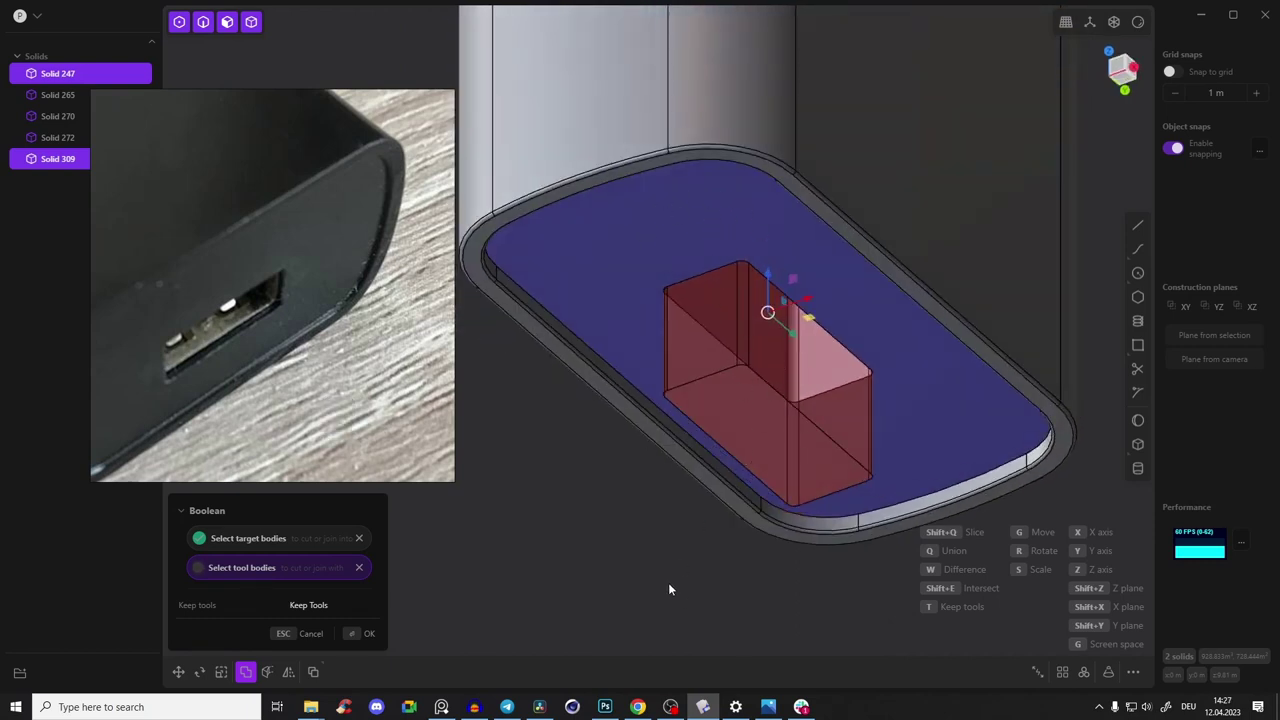
key(Return)
Apply a small fillet to the outer edge of the USB port opening
middle_drag(668, 582, 674, 445)
click(731, 344)
key(f)
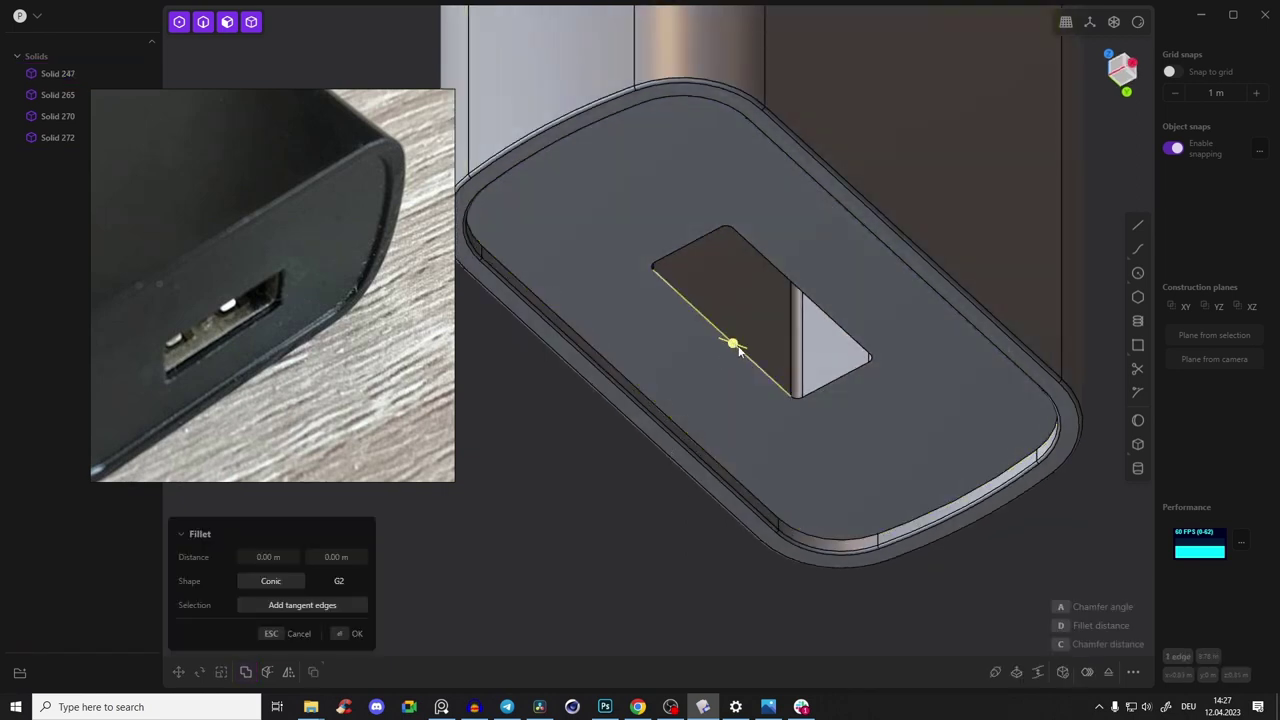
click(739, 353)
key(Return)
scroll(607, 462, down, 5)
middle_drag(608, 460, 748, 616)
middle_drag(751, 312, 792, 296)
click(893, 309)
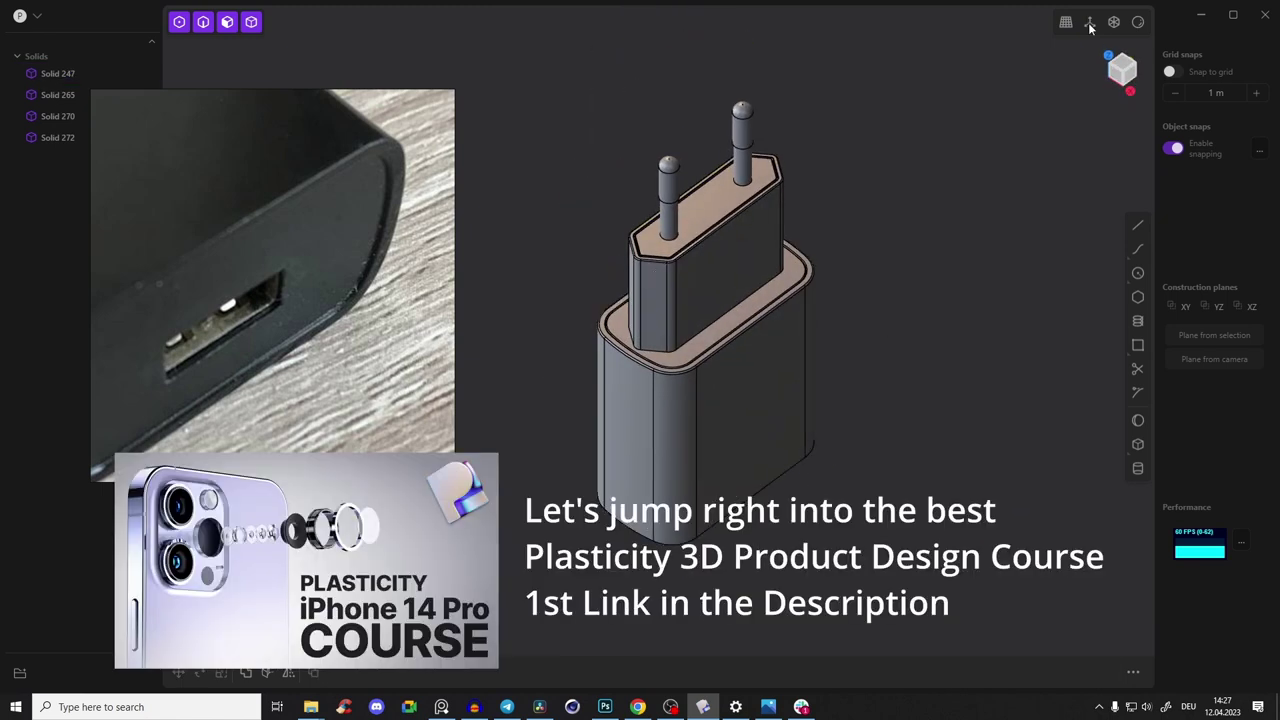